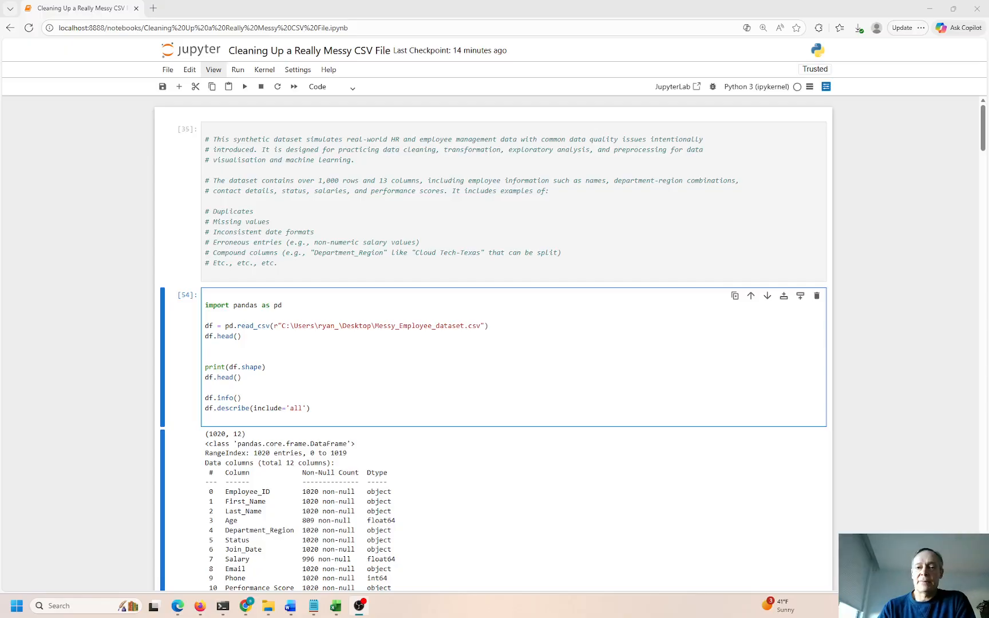
Scroll to the notebook's end and select the Kaggle dataset URL in the Data comment cell
{"action": "left_click_drag", "start_coordinate": [984, 134], "coordinate": [977, 562]}
{"action": "left_click", "coordinate": [487, 443]}
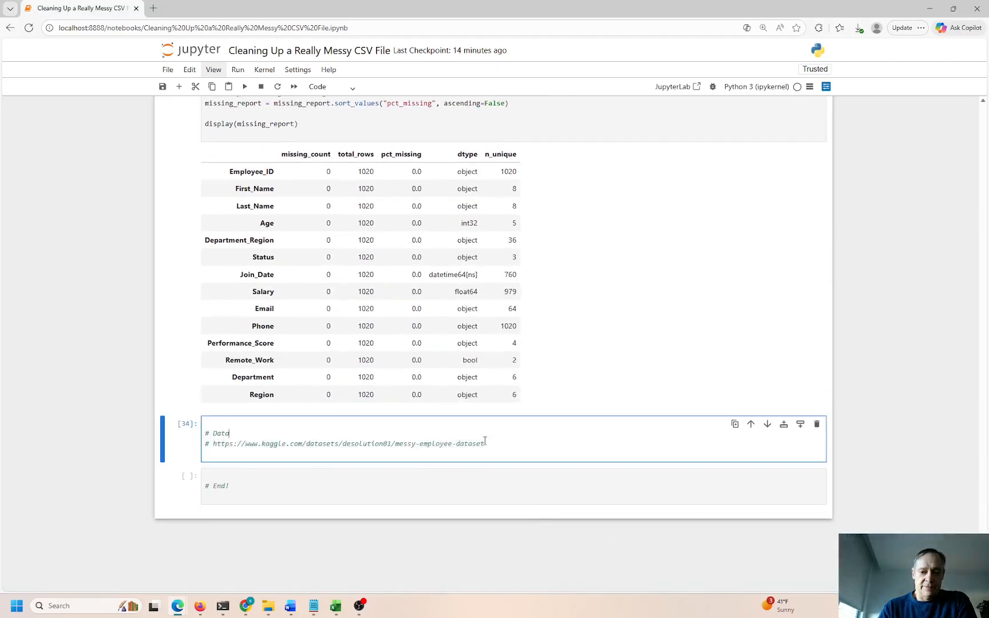
{"action": "left_click_drag", "start_coordinate": [486, 443], "coordinate": [214, 444]}
{"action": "key", "text": "ctrl+c"}
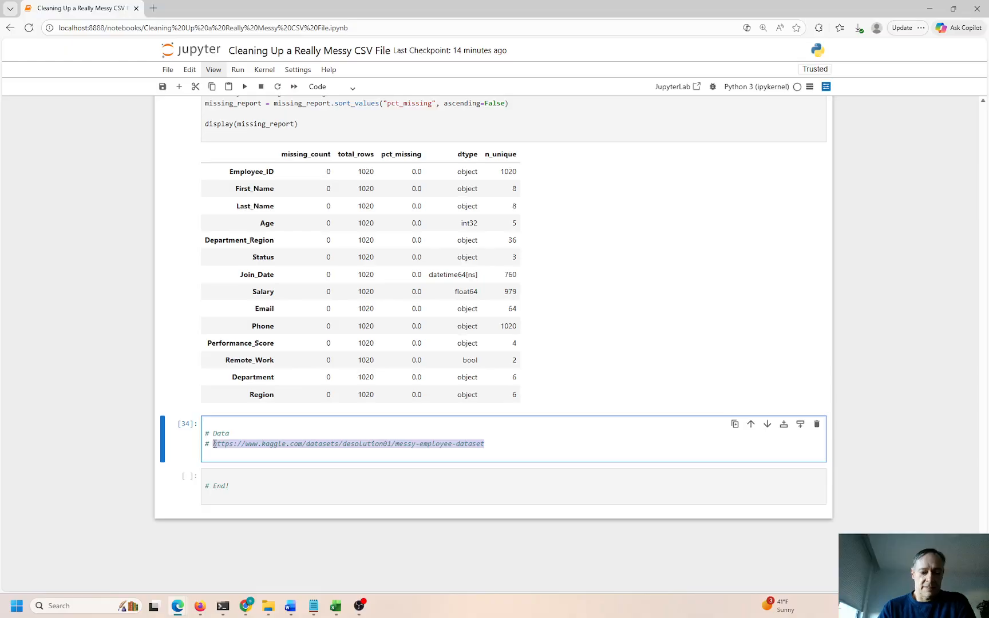
Open the copied Kaggle dataset link in a new browser tab
{"action": "left_click", "coordinate": [154, 9]}
{"action": "key", "text": "ctrl+v"}
{"action": "key", "text": "Return"}
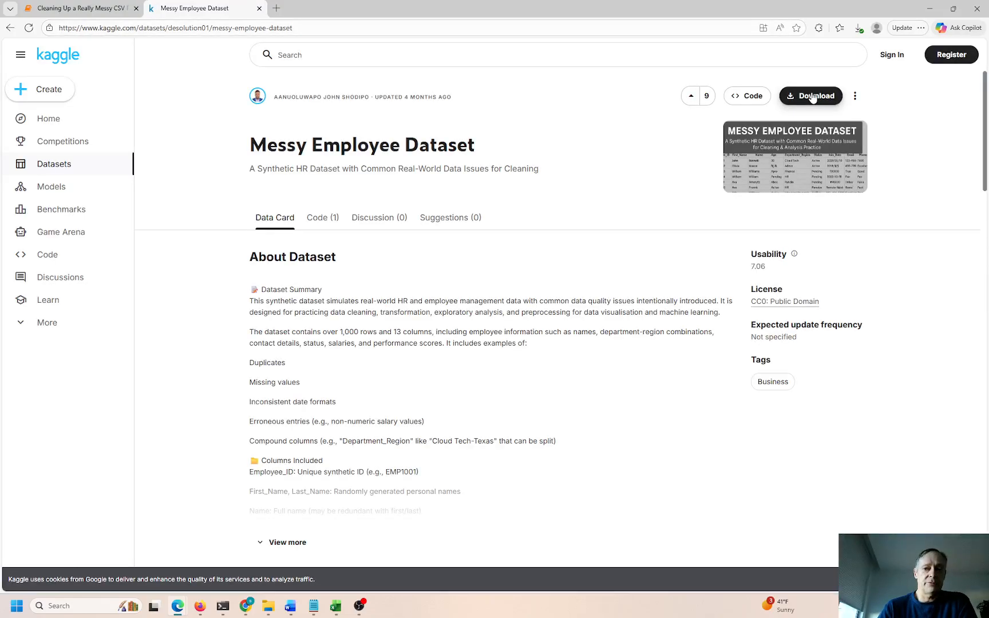
Return to the notebook's top and step into the description comment and pandas loading cell
{"action": "left_click", "coordinate": [80, 8]}
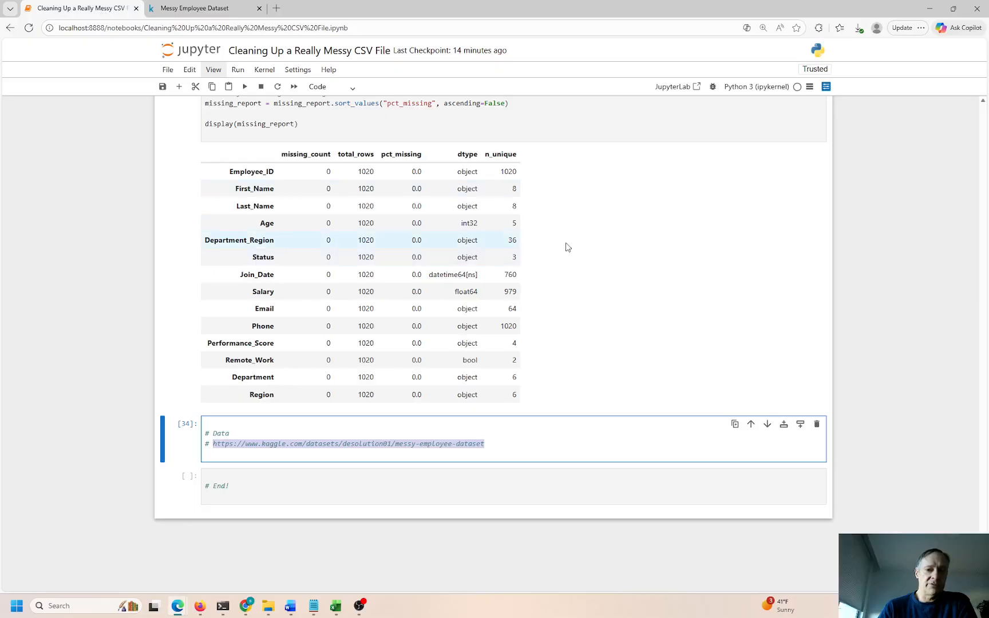
{"action": "scroll", "coordinate": [341, 253], "scroll_direction": "up", "scroll_amount": 20}
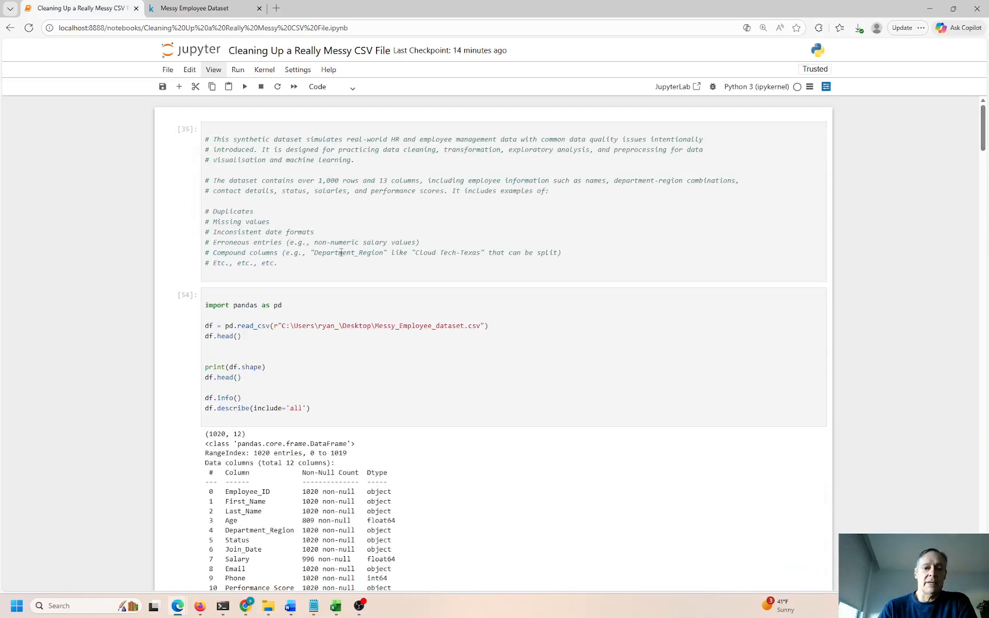
{"action": "left_click", "coordinate": [303, 275]}
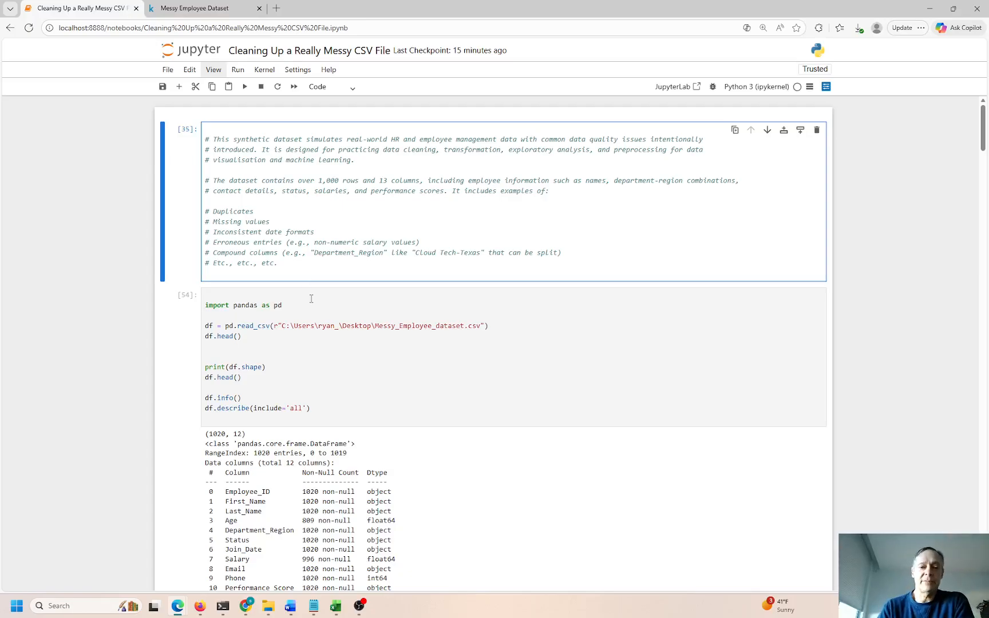
{"action": "left_click", "coordinate": [256, 290]}
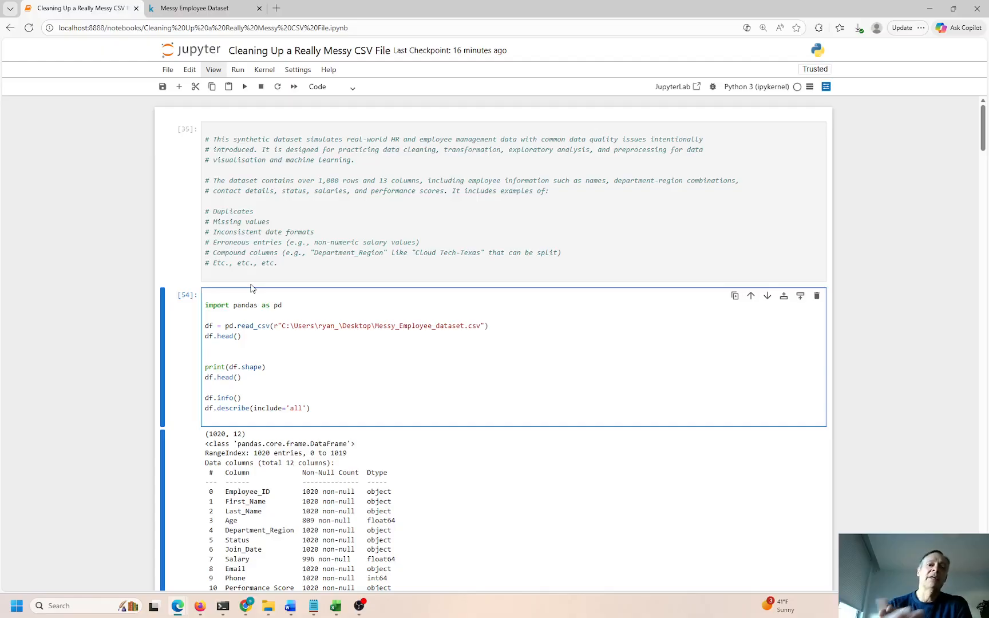
Review the comment's listed issues: Duplicates, Missing values and Inconsistent date formats
{"action": "left_click", "coordinate": [241, 150]}
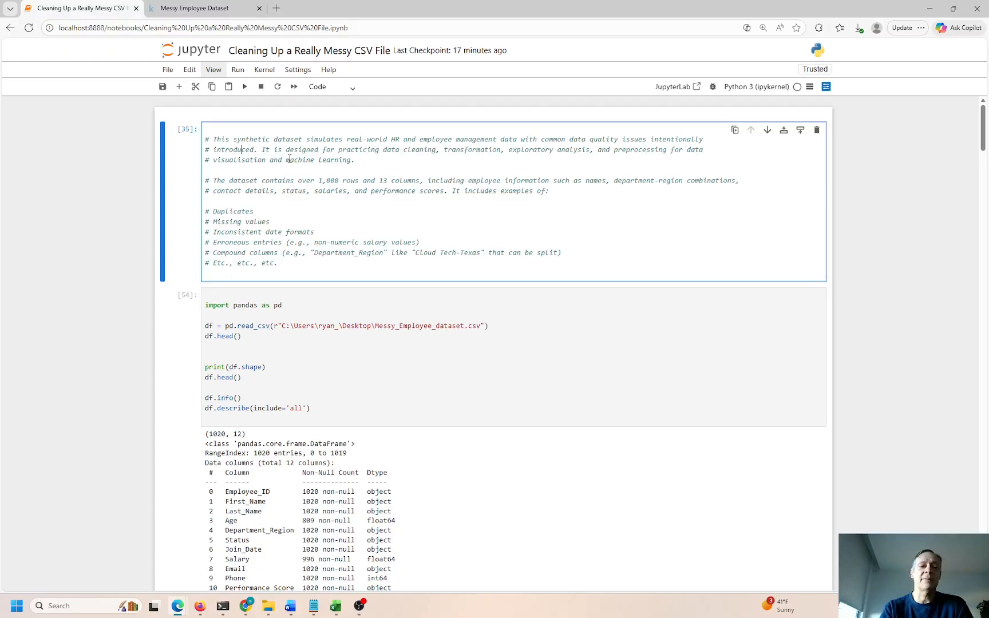
{"action": "left_click", "coordinate": [286, 219]}
{"action": "double_click", "coordinate": [235, 212]}
{"action": "left_click_drag", "start_coordinate": [229, 223], "coordinate": [300, 234]}
{"action": "left_click", "coordinate": [300, 233]}
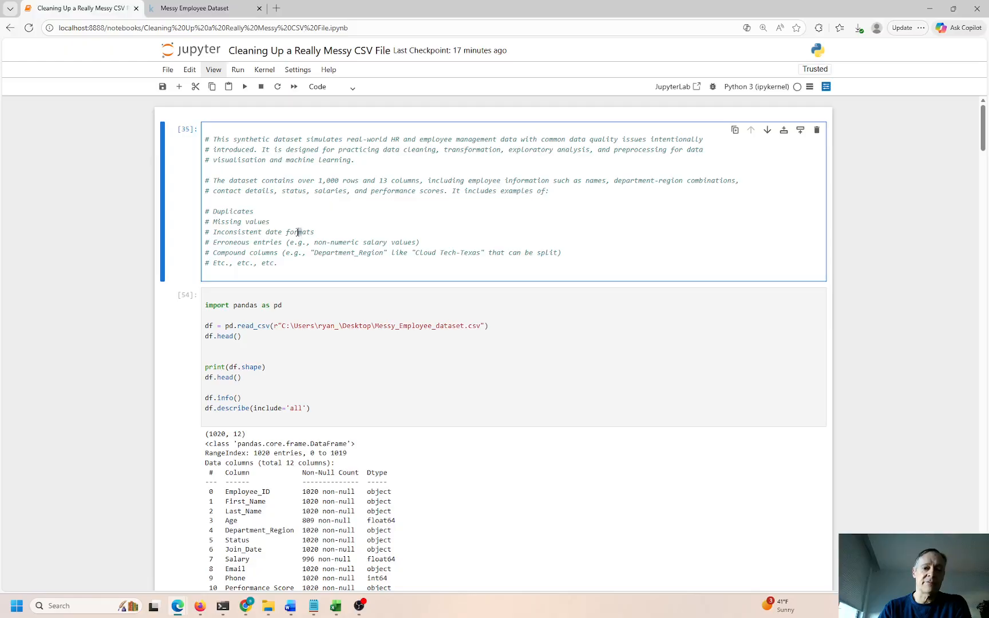
{"action": "left_click", "coordinate": [240, 233]}
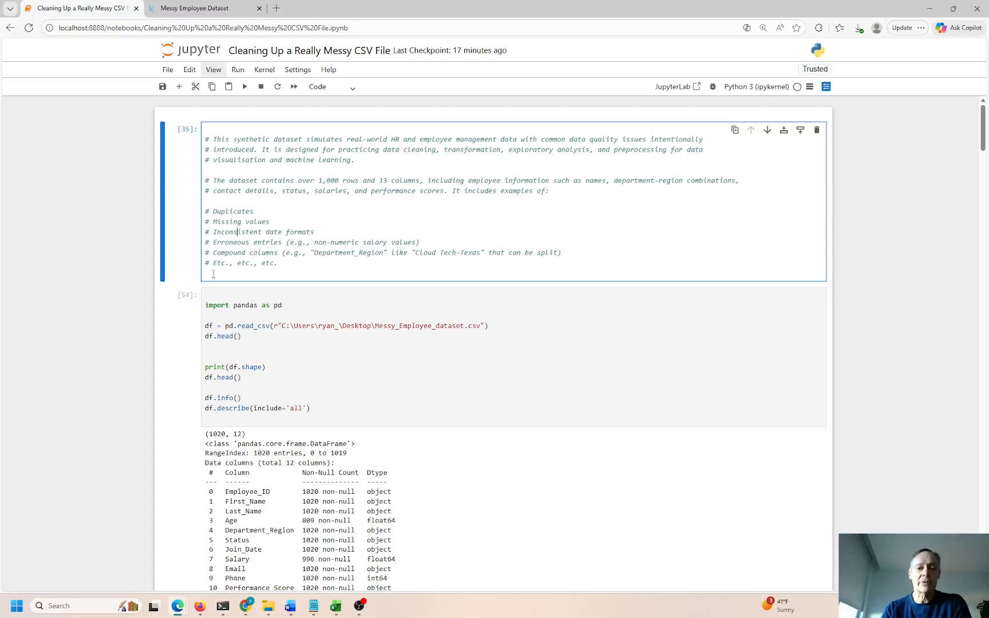
Re-run the Messy_Employee_dataset.csv loading cell as execution [55]
{"action": "left_click", "coordinate": [253, 273]}
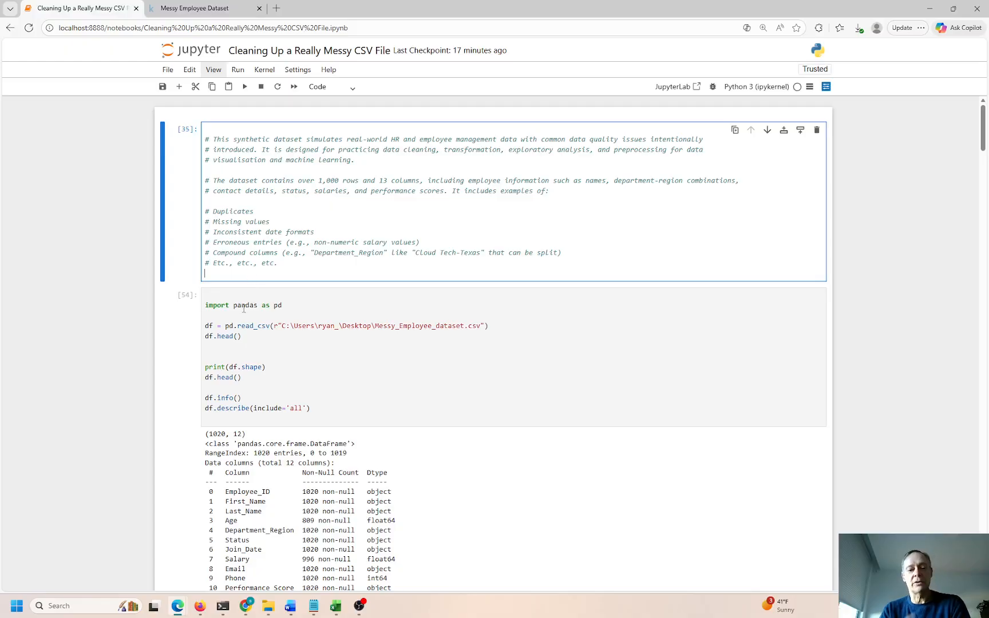
{"action": "left_click", "coordinate": [250, 347]}
{"action": "key", "text": "ctrl+Return"}
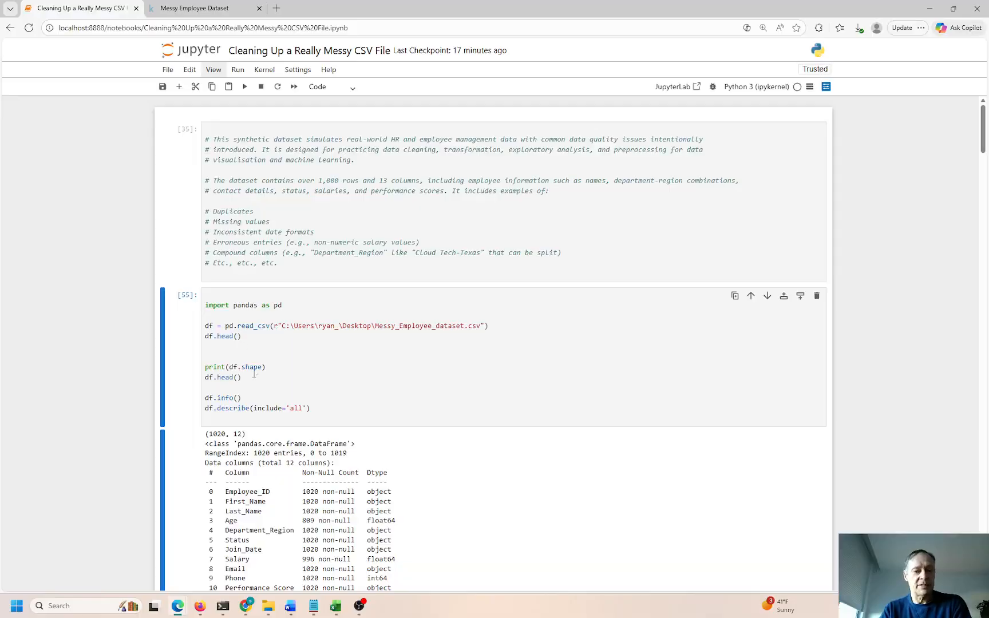
Inspect the read_csv file path and the (1020, 12) shape output
{"action": "left_click_drag", "start_coordinate": [283, 325], "coordinate": [231, 319]}
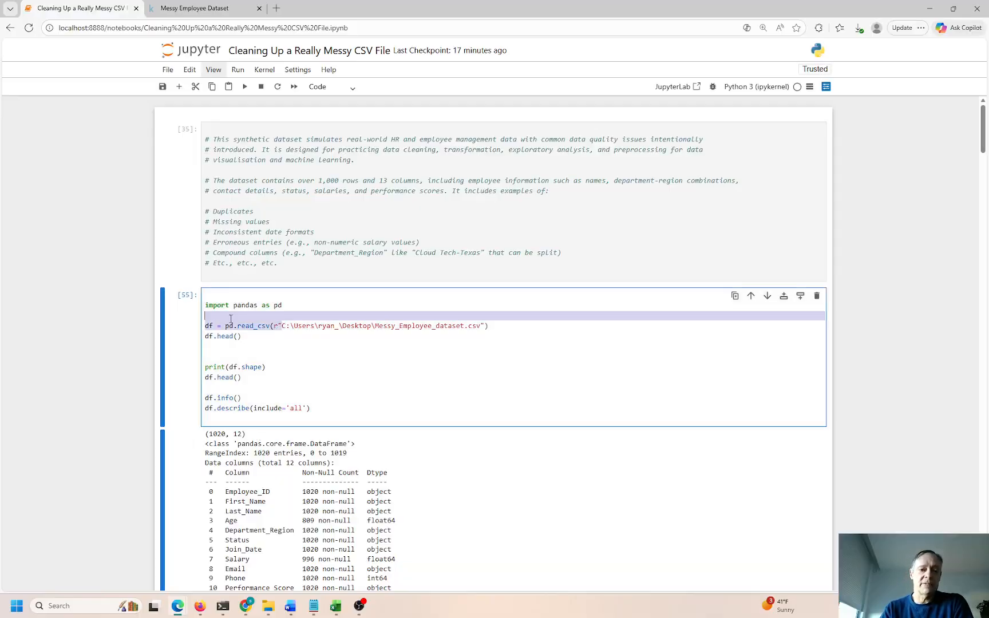
{"action": "left_click", "coordinate": [214, 326]}
{"action": "left_click_drag", "start_coordinate": [481, 326], "coordinate": [372, 325]}
{"action": "left_click_drag", "start_coordinate": [246, 434], "coordinate": [203, 436]}
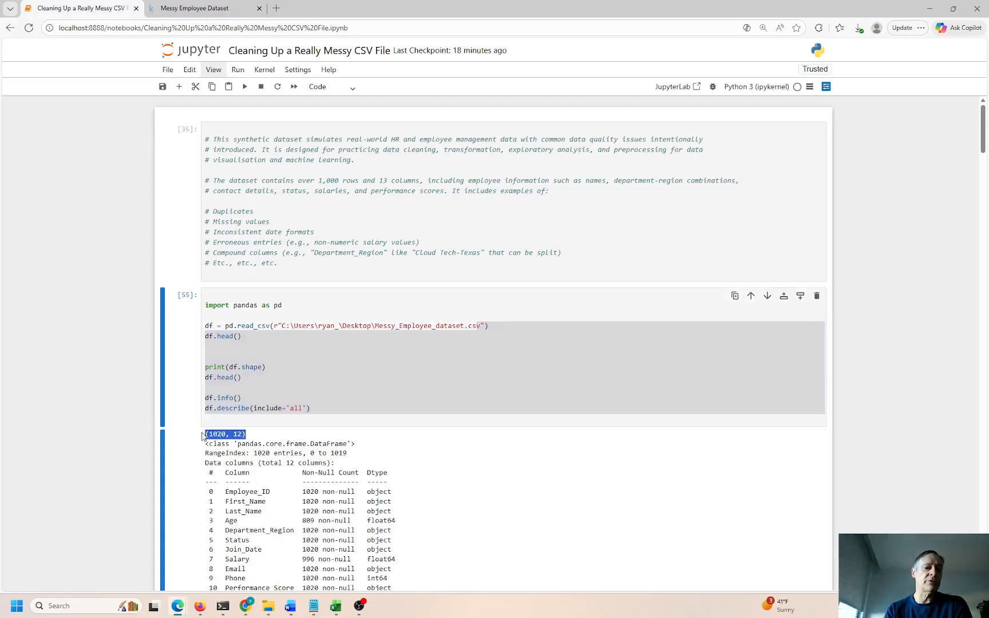
{"action": "double_click", "coordinate": [217, 434]}
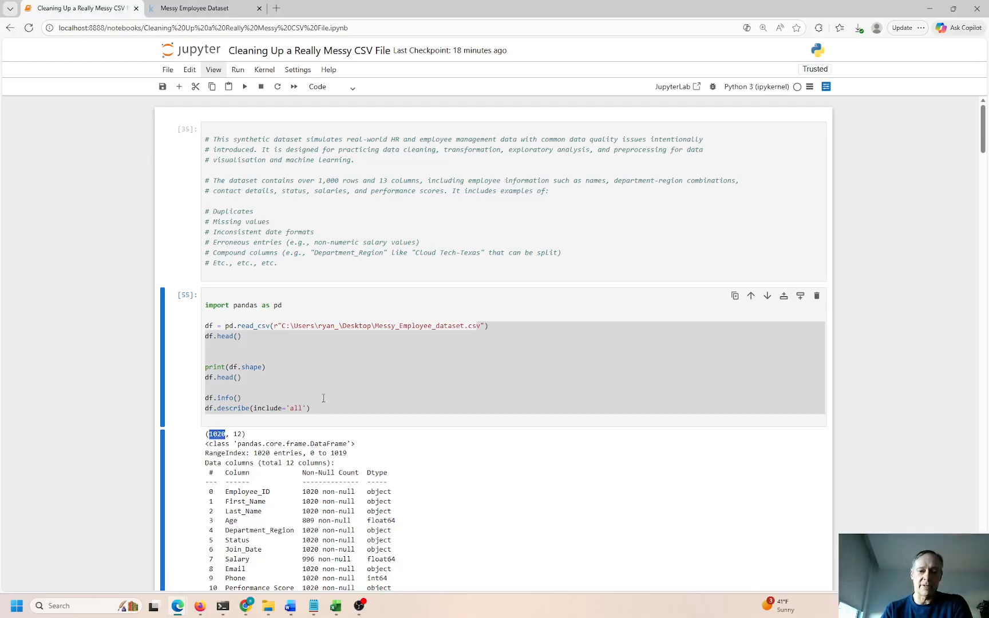
Double every backslash in the CSV path, drop the r prefix, and run the cell
{"action": "left_click", "coordinate": [292, 328]}
{"action": "type", "text": "\\"}
{"action": "left_click", "coordinate": [323, 326]}
{"action": "type", "text": "\\"}
{"action": "left_click", "coordinate": [345, 326]}
{"action": "type", "text": "\\"}
{"action": "left_click", "coordinate": [388, 325]}
{"action": "type", "text": "\\"}
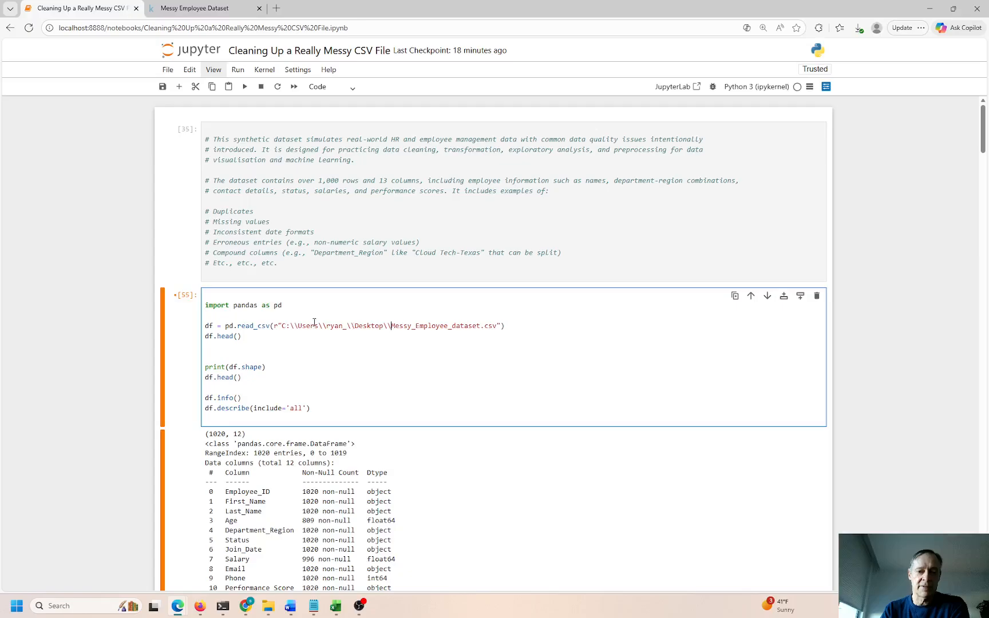
{"action": "left_click", "coordinate": [278, 325]}
{"action": "key", "text": "BackSpace"}
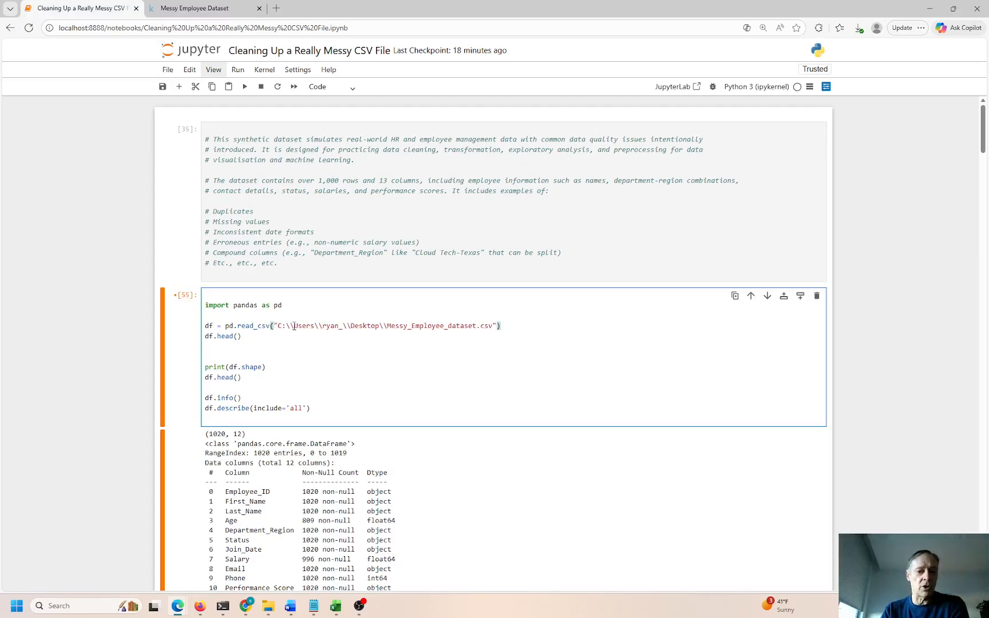
{"action": "left_click_drag", "start_coordinate": [276, 325], "coordinate": [501, 326]}
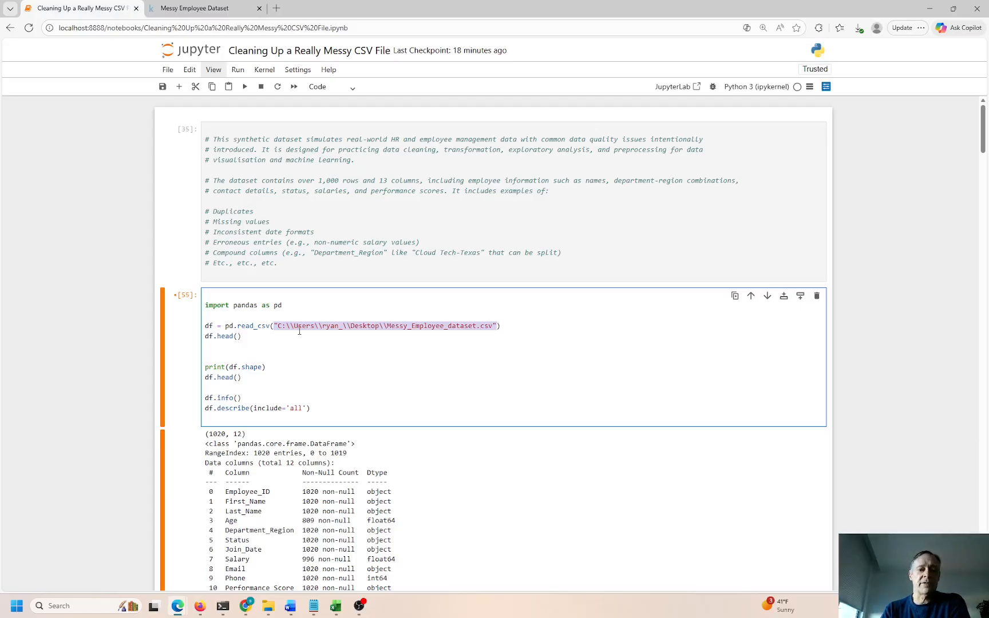
{"action": "key", "text": "ctrl+Return"}
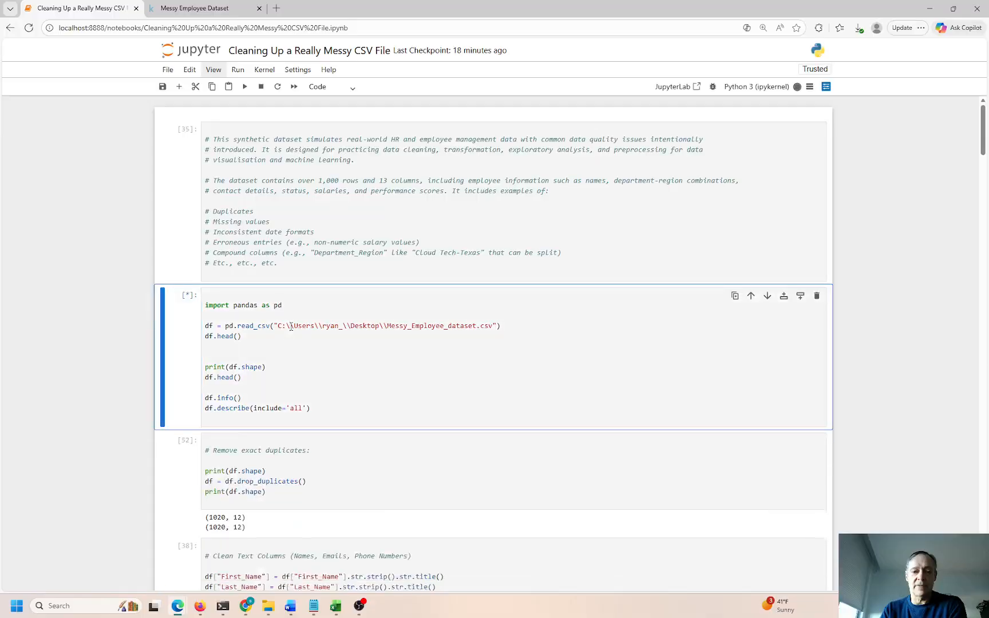
Restore the r raw-string prefix and single backslashes in the CSV path
{"action": "left_click", "coordinate": [276, 325]}
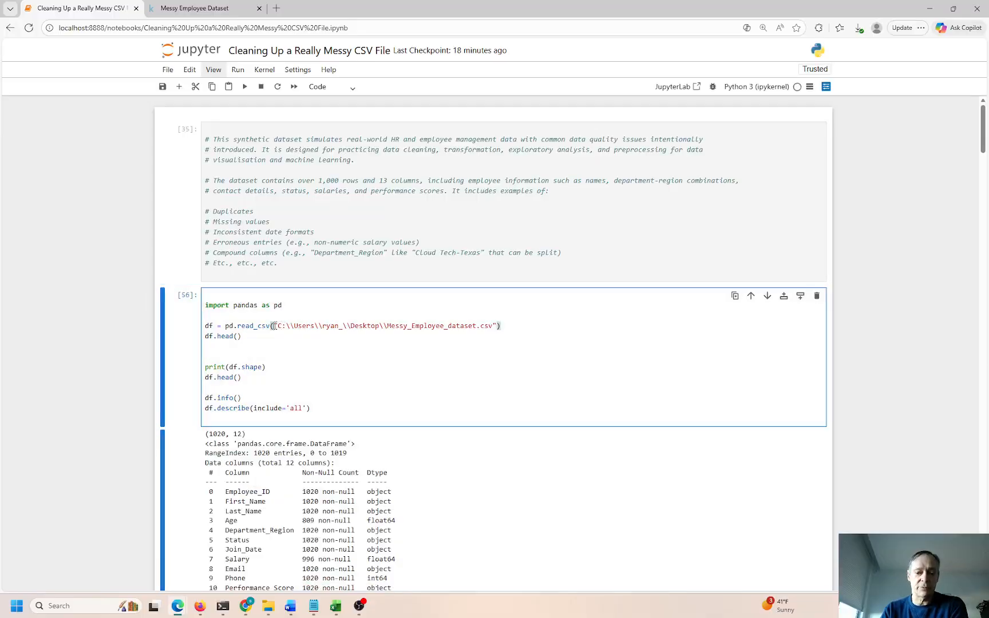
{"action": "type", "text": "r"}
{"action": "left_click", "coordinate": [297, 326]}
{"action": "key", "text": "BackSpace"}
{"action": "left_click", "coordinate": [322, 326]}
{"action": "key", "text": "BackSpace"}
{"action": "left_click", "coordinate": [346, 325]}
{"action": "key", "text": "BackSpace"}
{"action": "left_click", "coordinate": [376, 326]}
{"action": "key", "text": "BackSpace"}
{"action": "key", "text": "BackSpace"}
{"action": "left_click", "coordinate": [367, 336]}
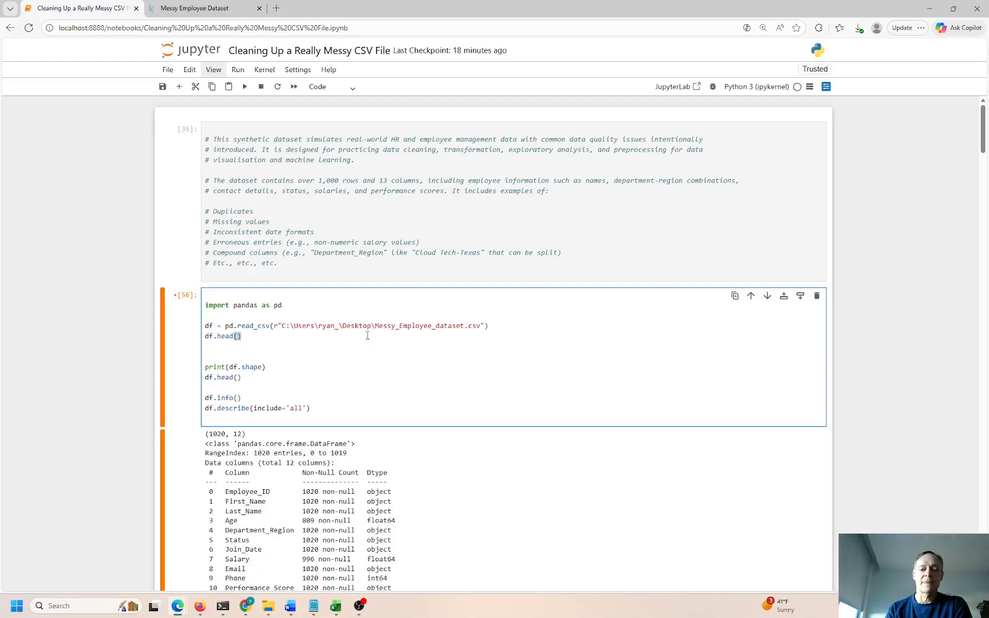
{"action": "left_click", "coordinate": [339, 325]}
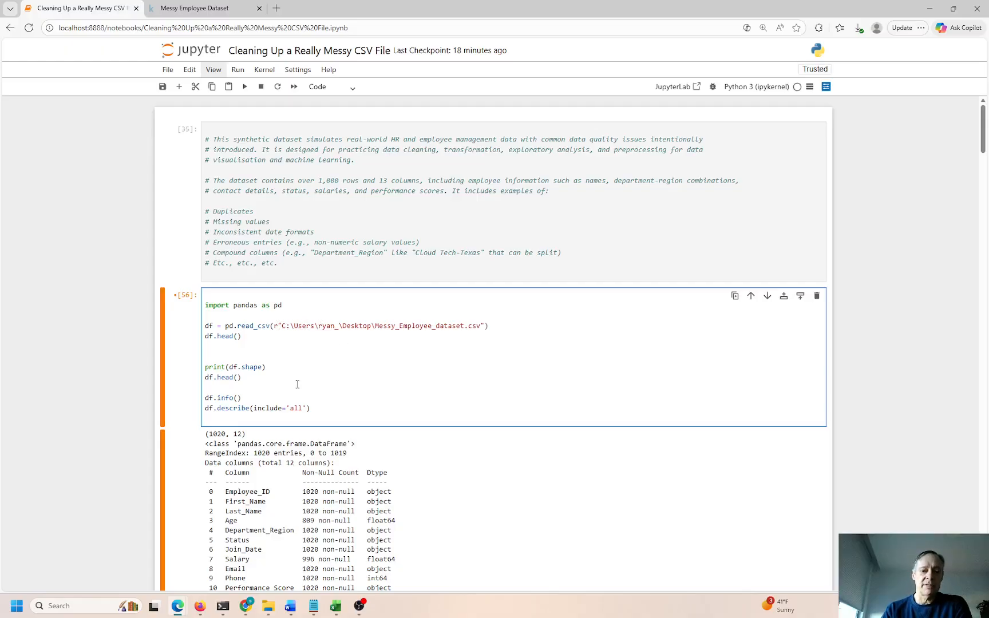
{"action": "left_click_drag", "start_coordinate": [207, 433], "coordinate": [260, 439]}
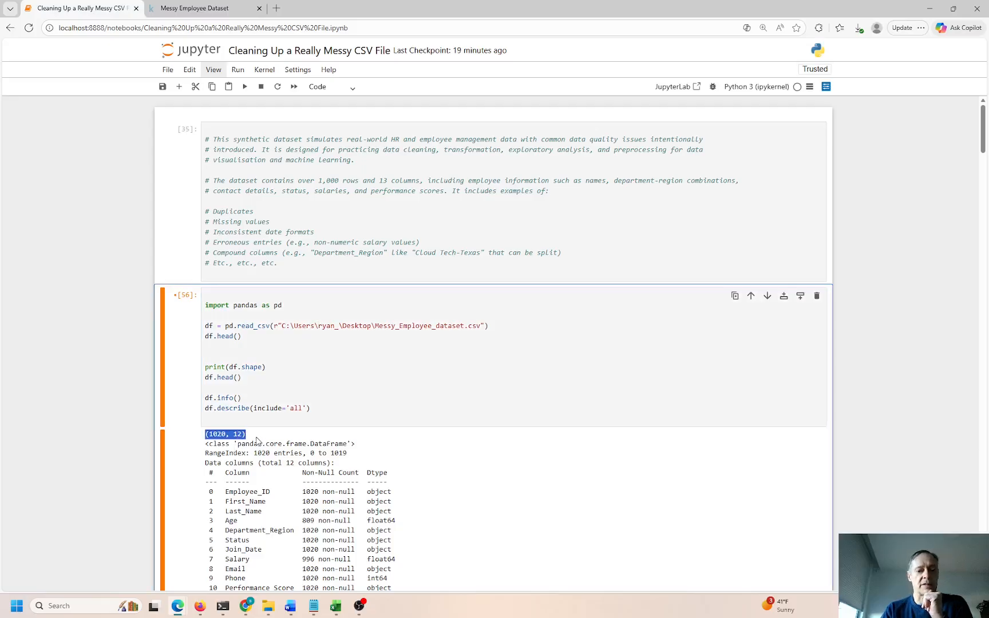
{"action": "left_click_drag", "start_coordinate": [298, 481], "coordinate": [323, 542]}
{"action": "scroll", "coordinate": [390, 323], "scroll_direction": "down", "scroll_amount": 3}
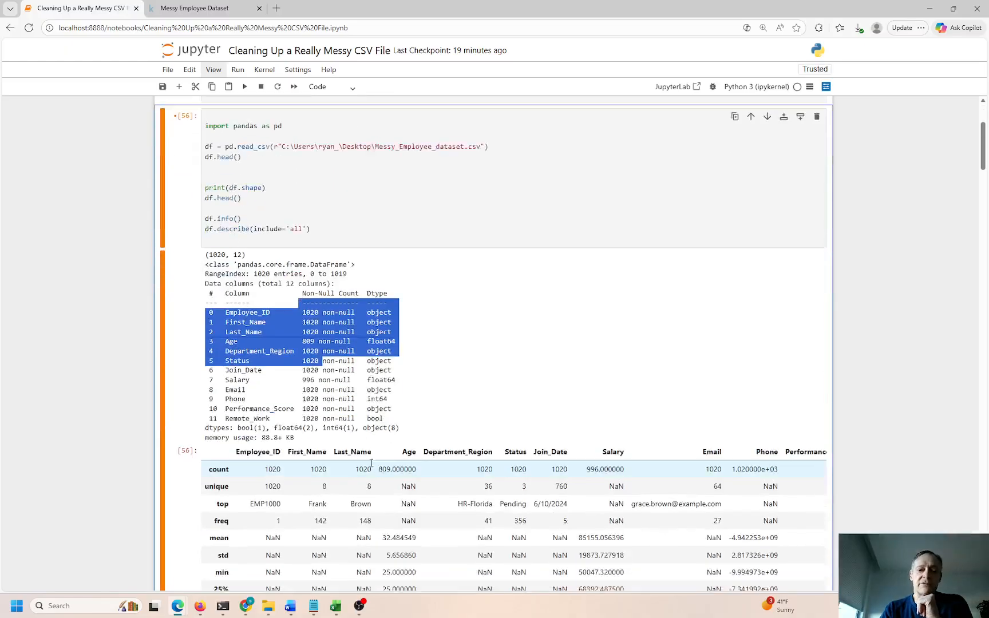
{"action": "double_click", "coordinate": [375, 286]}
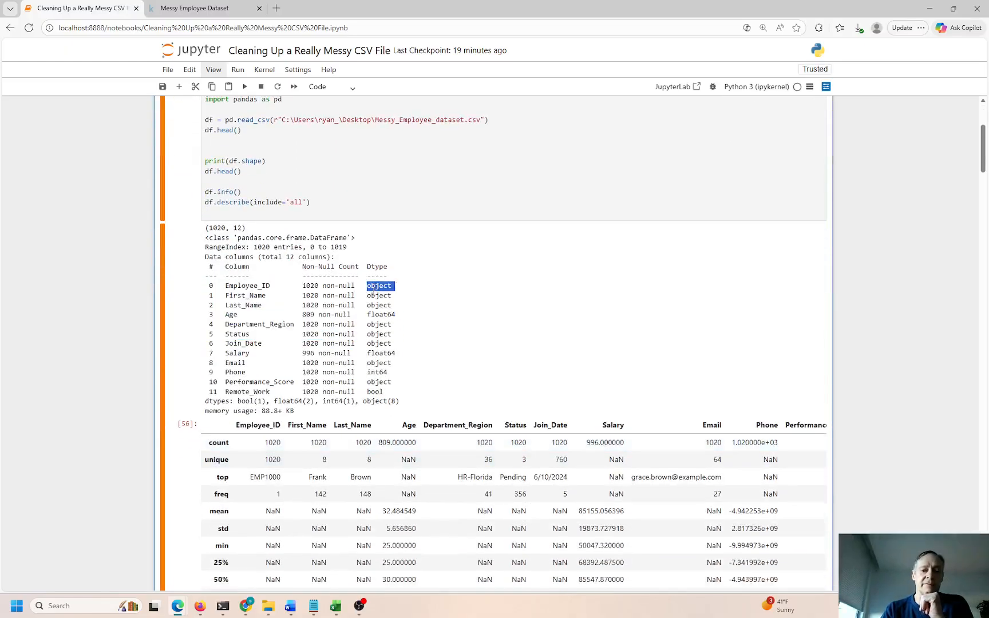
{"action": "left_click_drag", "start_coordinate": [229, 314], "coordinate": [395, 316]}
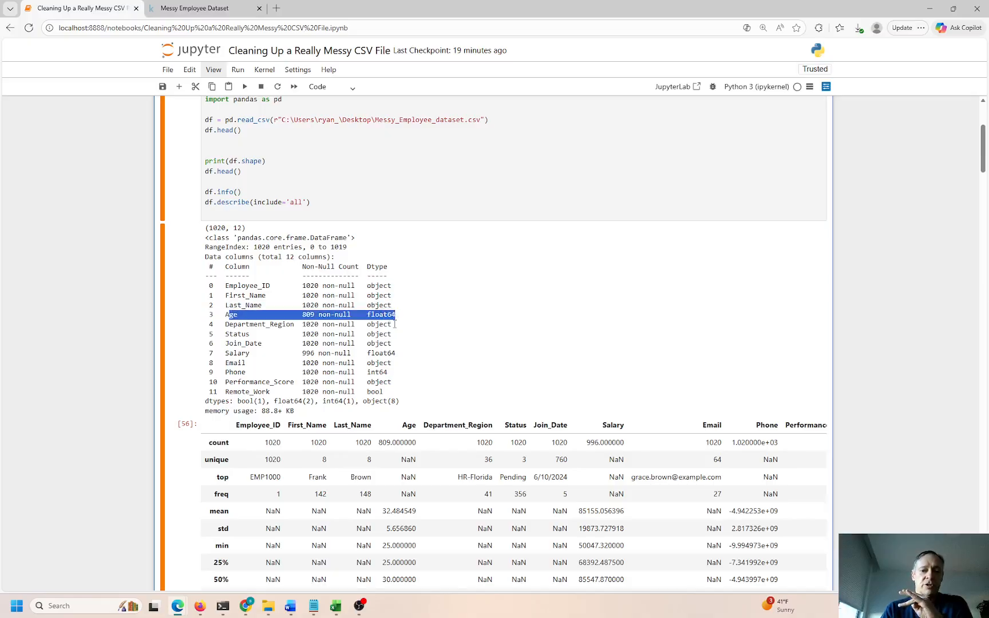
{"action": "left_click", "coordinate": [375, 324]}
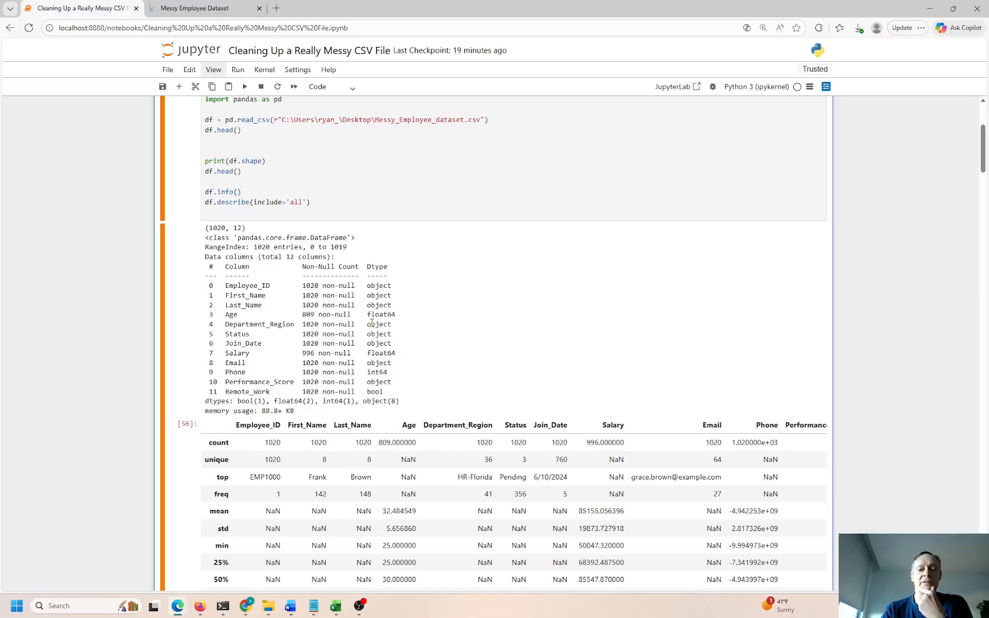
{"action": "left_click_drag", "start_coordinate": [372, 324], "coordinate": [386, 334]}
{"action": "double_click", "coordinate": [383, 353]}
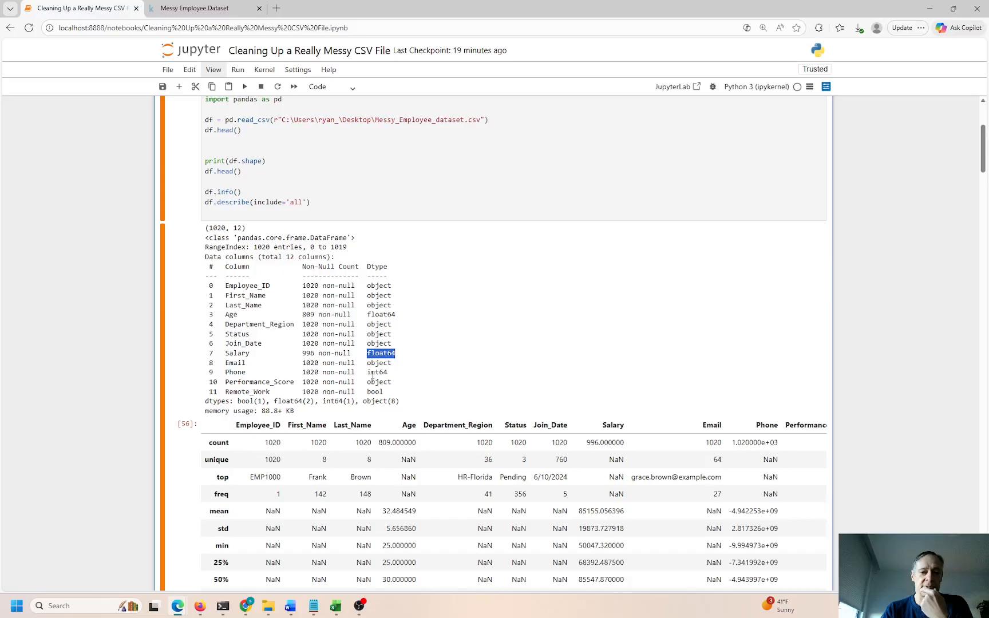
{"action": "double_click", "coordinate": [377, 373]}
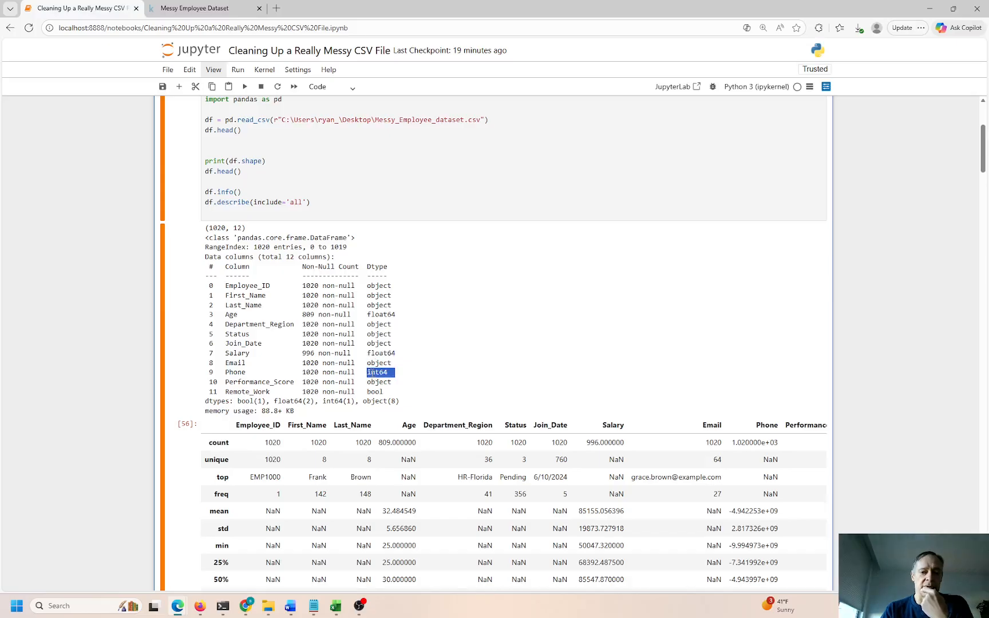
{"action": "scroll", "coordinate": [426, 386], "scroll_direction": "down", "scroll_amount": 3}
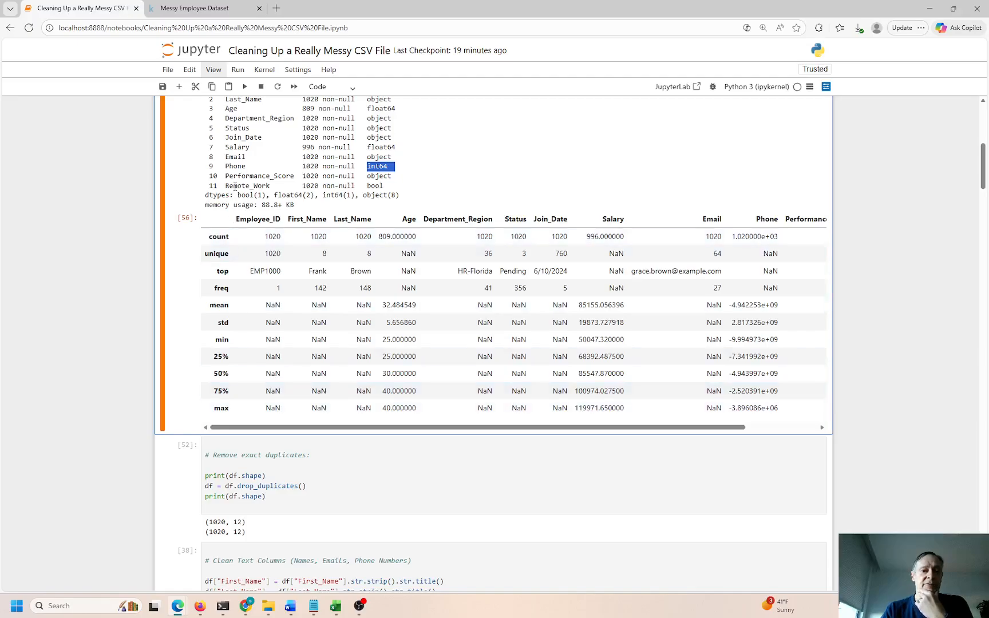
{"action": "scroll", "coordinate": [259, 175], "scroll_direction": "up", "scroll_amount": 2}
{"action": "left_click_drag", "start_coordinate": [311, 151], "coordinate": [203, 156]}
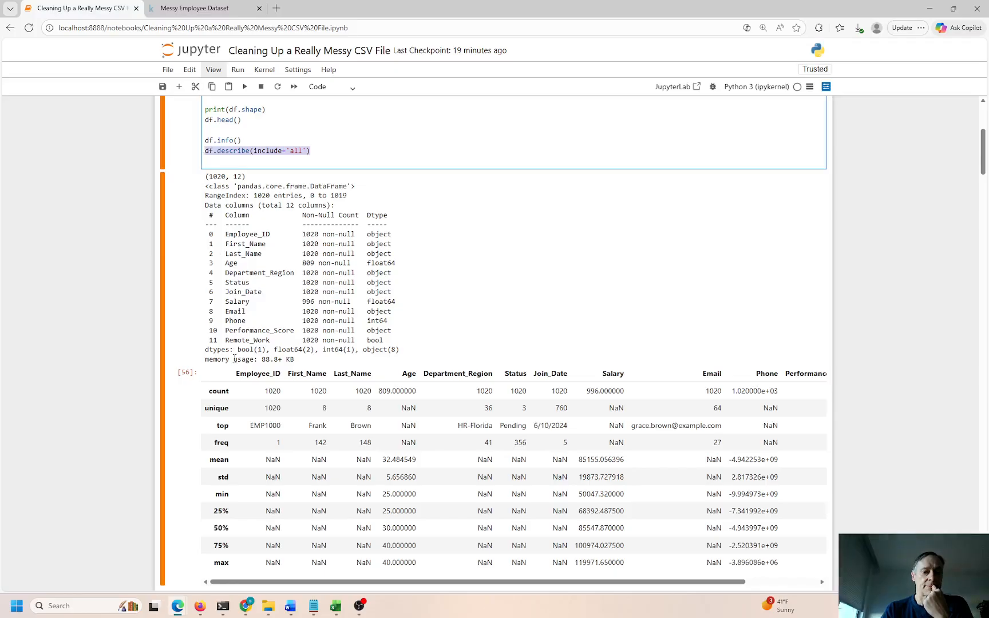
{"action": "left_click_drag", "start_coordinate": [296, 361], "coordinate": [201, 356]}
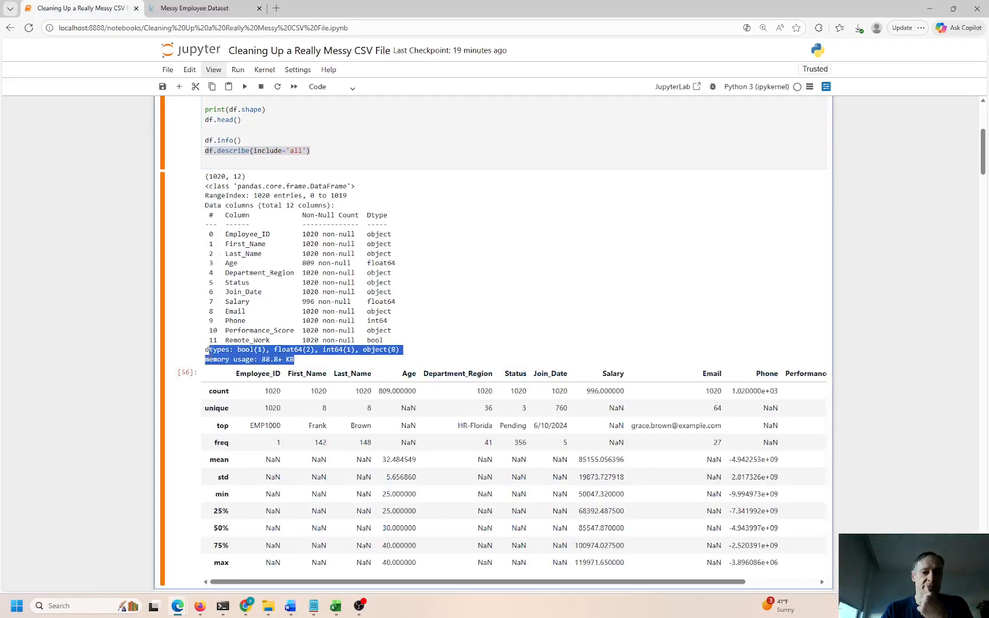
{"action": "left_click_drag", "start_coordinate": [246, 140], "coordinate": [209, 140]}
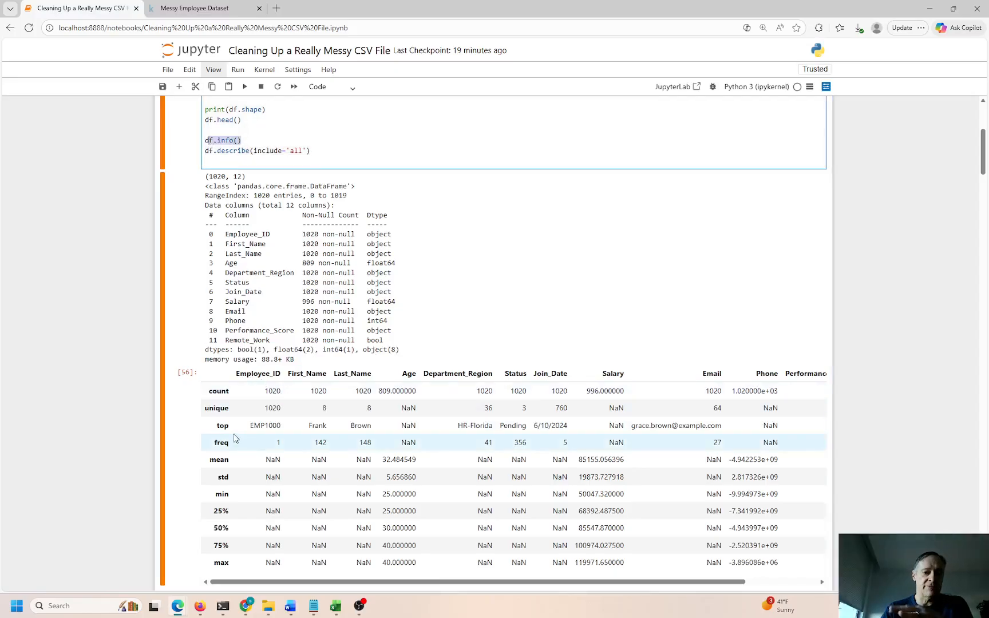
{"action": "left_click_drag", "start_coordinate": [244, 428], "coordinate": [289, 428]}
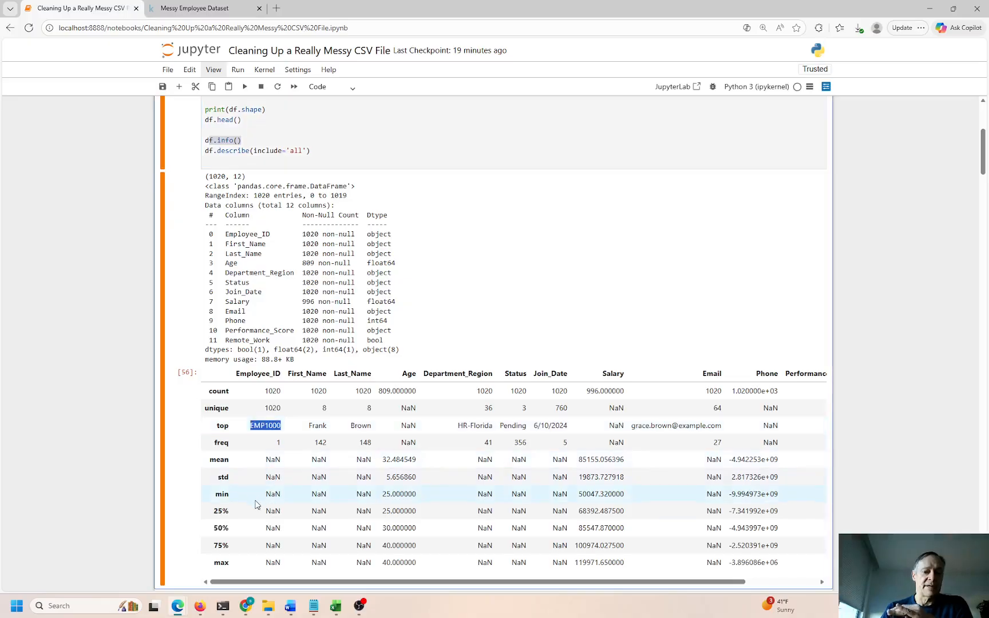
{"action": "left_click_drag", "start_coordinate": [264, 495], "coordinate": [272, 496]}
{"action": "left_click_drag", "start_coordinate": [271, 562], "coordinate": [284, 562]}
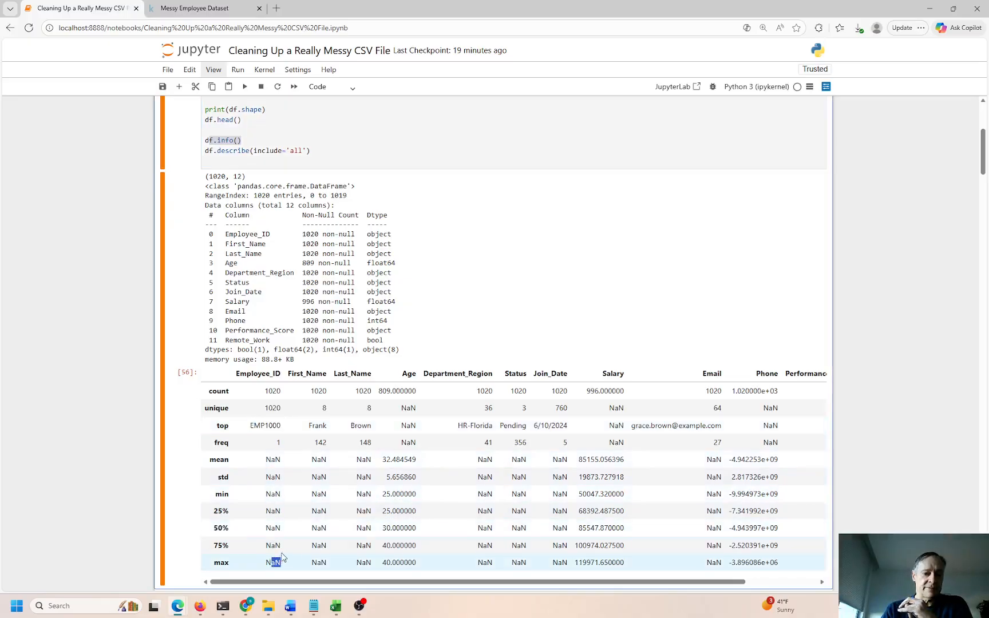
{"action": "left_click", "coordinate": [268, 393]}
{"action": "left_click_drag", "start_coordinate": [266, 392], "coordinate": [289, 411]}
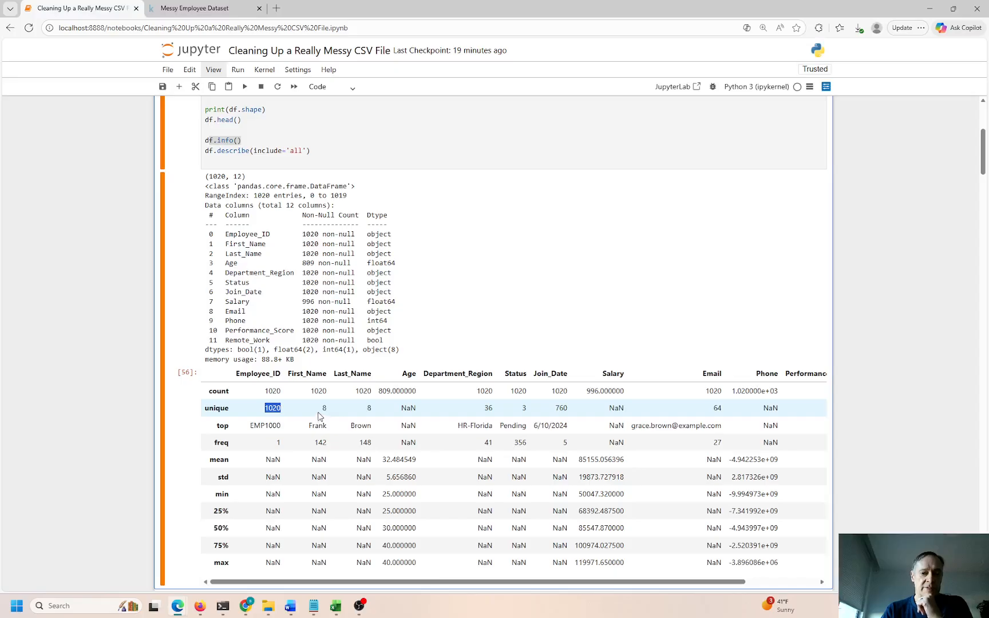
{"action": "left_click_drag", "start_coordinate": [321, 408], "coordinate": [398, 411]}
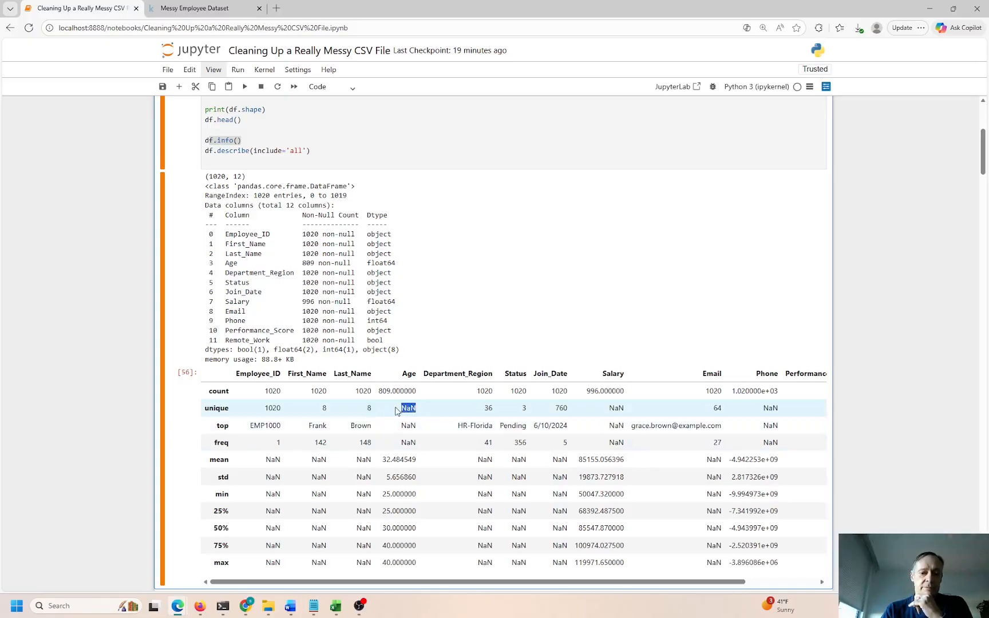
{"action": "left_click_drag", "start_coordinate": [408, 460], "coordinate": [392, 459]}
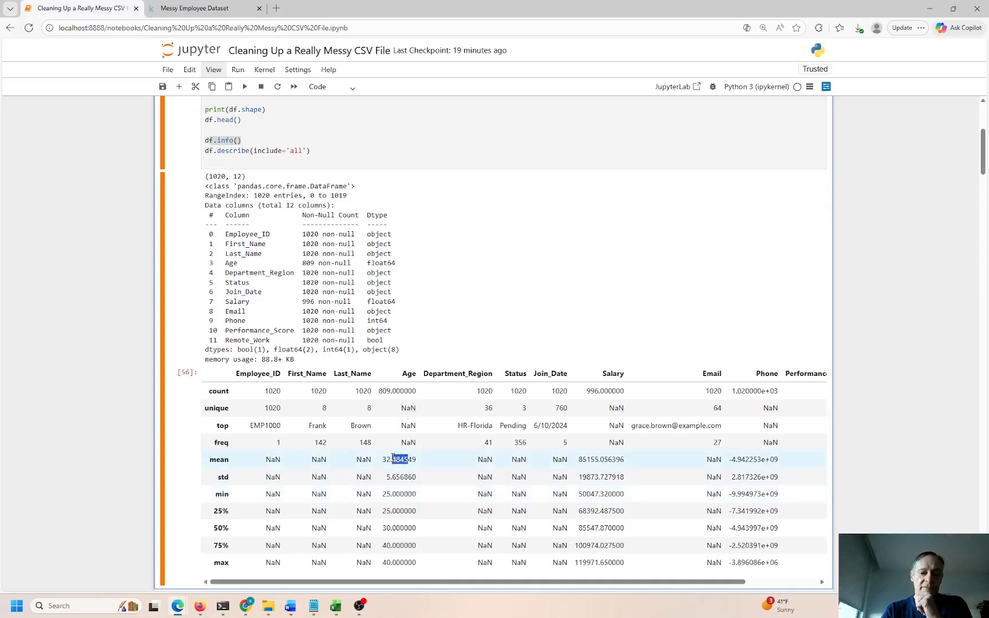
{"action": "scroll", "coordinate": [385, 470], "scroll_direction": "down", "scroll_amount": 3}
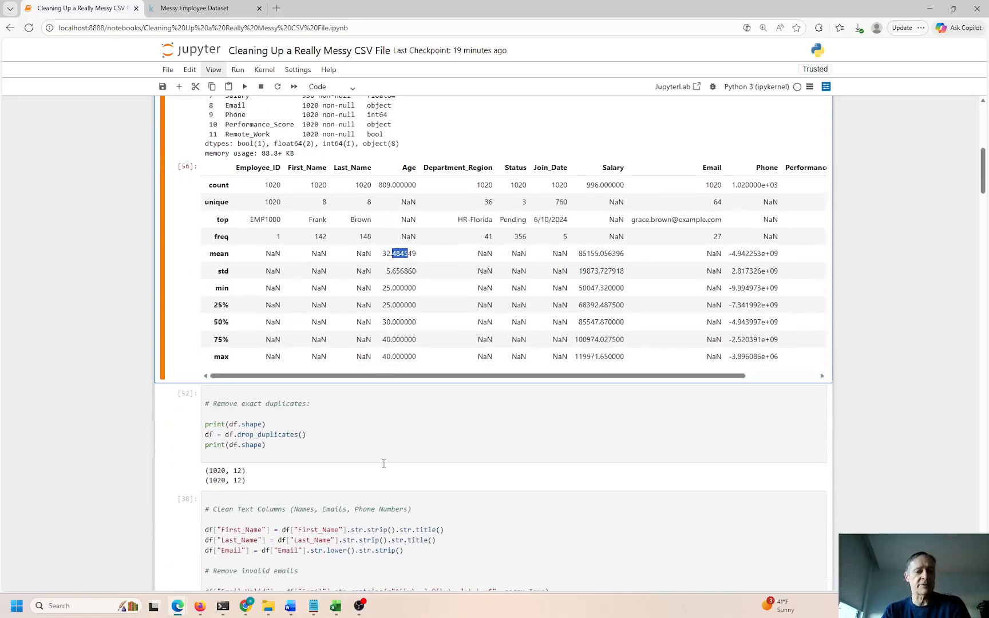
Re-run the duplicate-removal cell as [57] and highlight its shape print lines
{"action": "left_click", "coordinate": [356, 442]}
{"action": "key", "text": "ctrl+Return"}
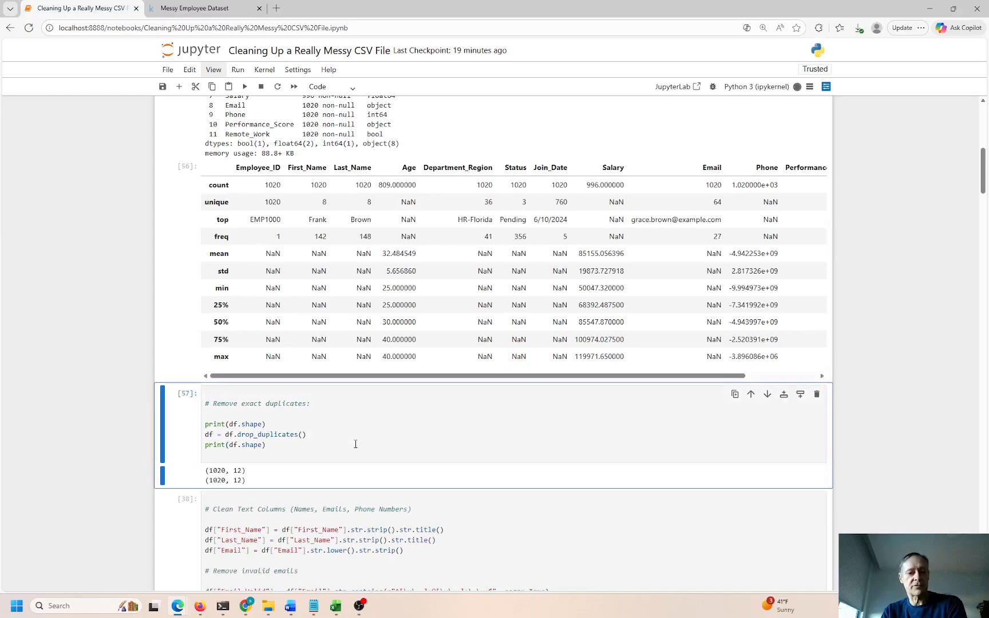
{"action": "left_click_drag", "start_coordinate": [267, 425], "coordinate": [191, 421]}
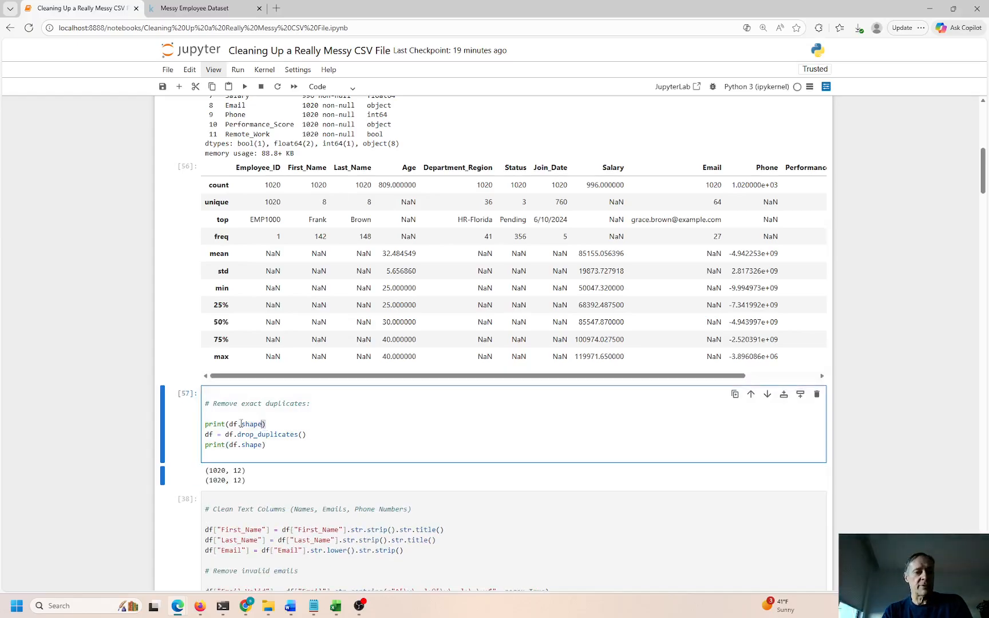
{"action": "left_click_drag", "start_coordinate": [307, 435], "coordinate": [193, 436]}
{"action": "left_click_drag", "start_coordinate": [267, 445], "coordinate": [199, 441]}
{"action": "left_click", "coordinate": [227, 454]}
Compare the before and after (1020, 12) shapes around the df = df.drop_duplicates() line
{"action": "left_click_drag", "start_coordinate": [307, 434], "coordinate": [203, 473]}
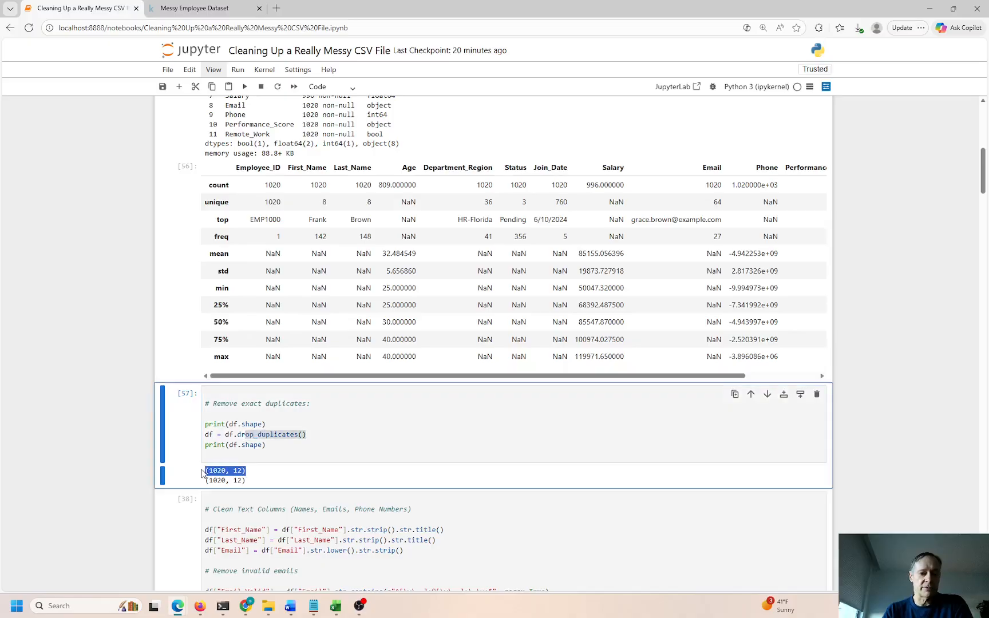
{"action": "left_click_drag", "start_coordinate": [265, 482], "coordinate": [204, 481]}
{"action": "left_click", "coordinate": [289, 439]}
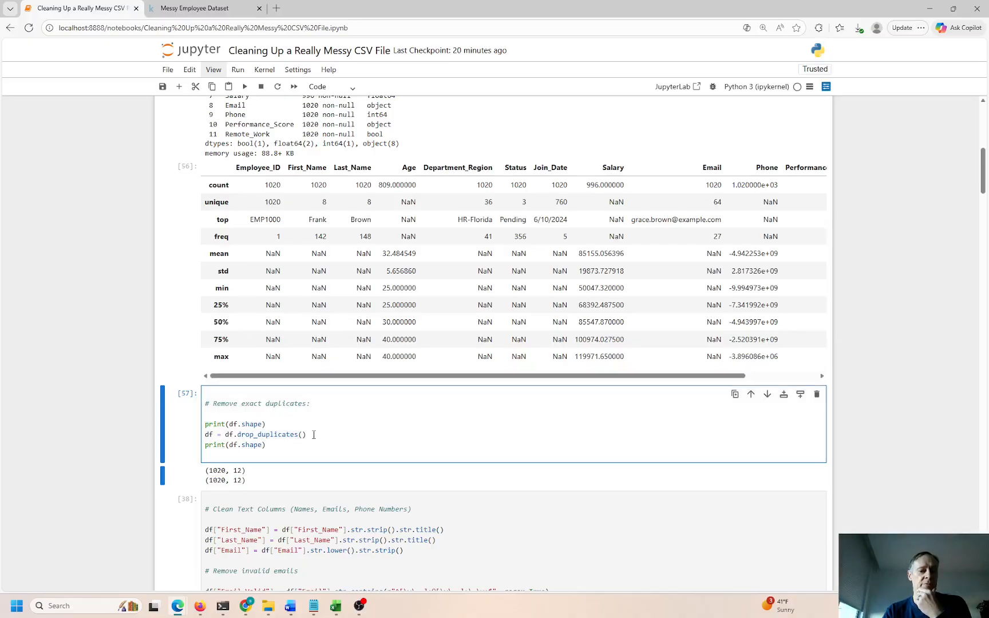
{"action": "left_click_drag", "start_coordinate": [309, 434], "coordinate": [203, 434]}
{"action": "scroll", "coordinate": [400, 434], "scroll_direction": "down", "scroll_amount": 4}
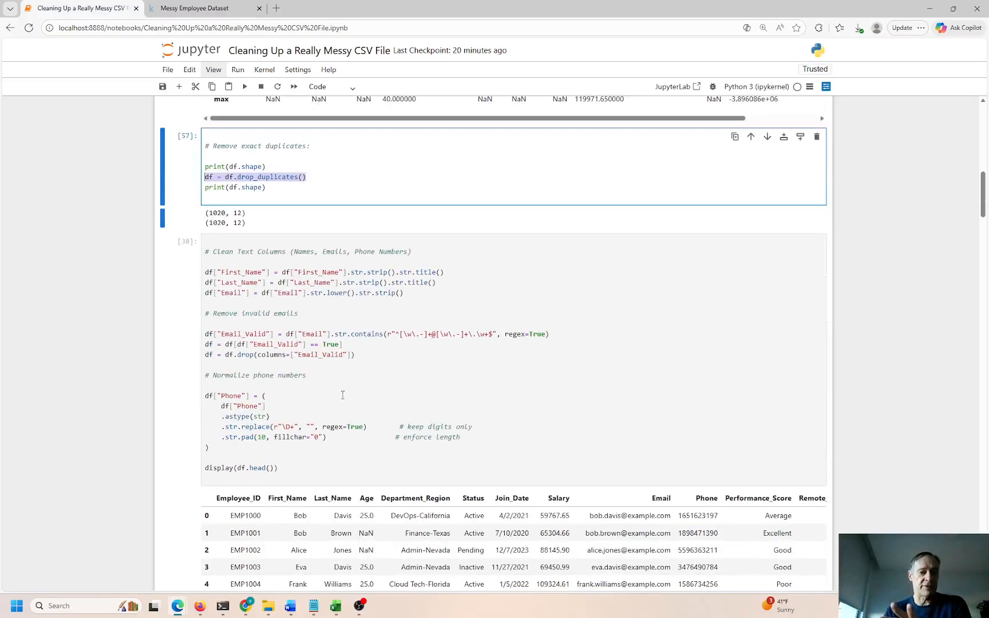
{"action": "double_click", "coordinate": [322, 272]}
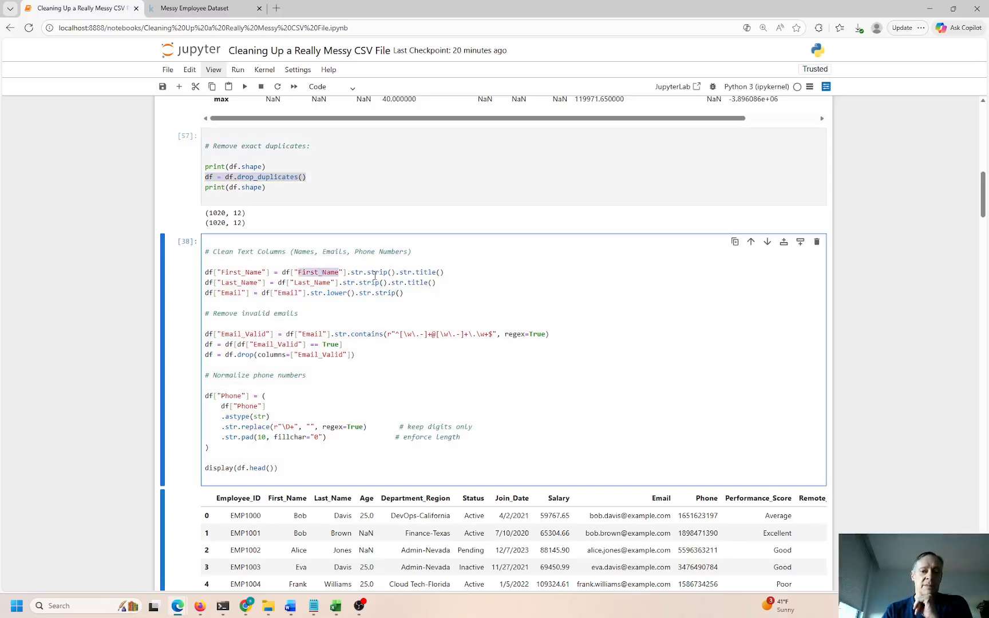
{"action": "left_click_drag", "start_coordinate": [430, 282], "coordinate": [351, 283]}
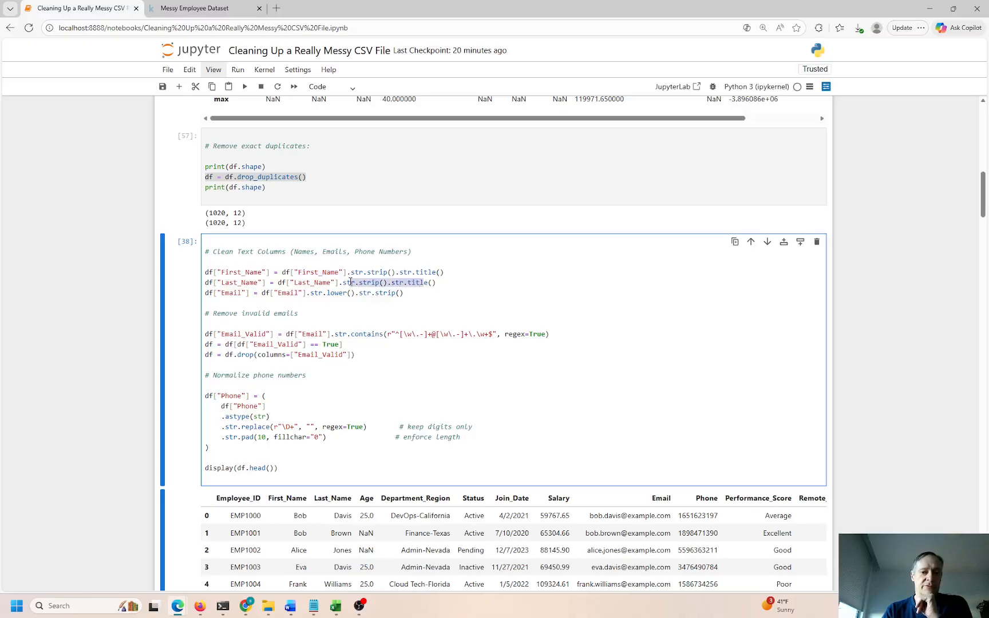
{"action": "left_click_drag", "start_coordinate": [371, 293], "coordinate": [326, 293]}
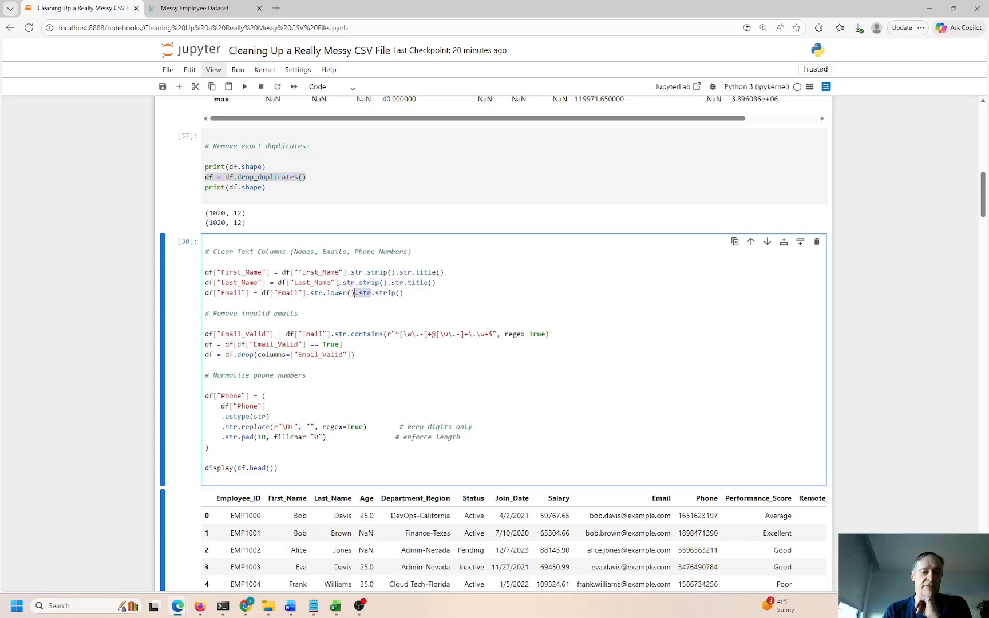
{"action": "scroll", "coordinate": [360, 234], "scroll_direction": "up", "scroll_amount": 3}
{"action": "scroll", "coordinate": [347, 185], "scroll_direction": "up", "scroll_amount": 10}
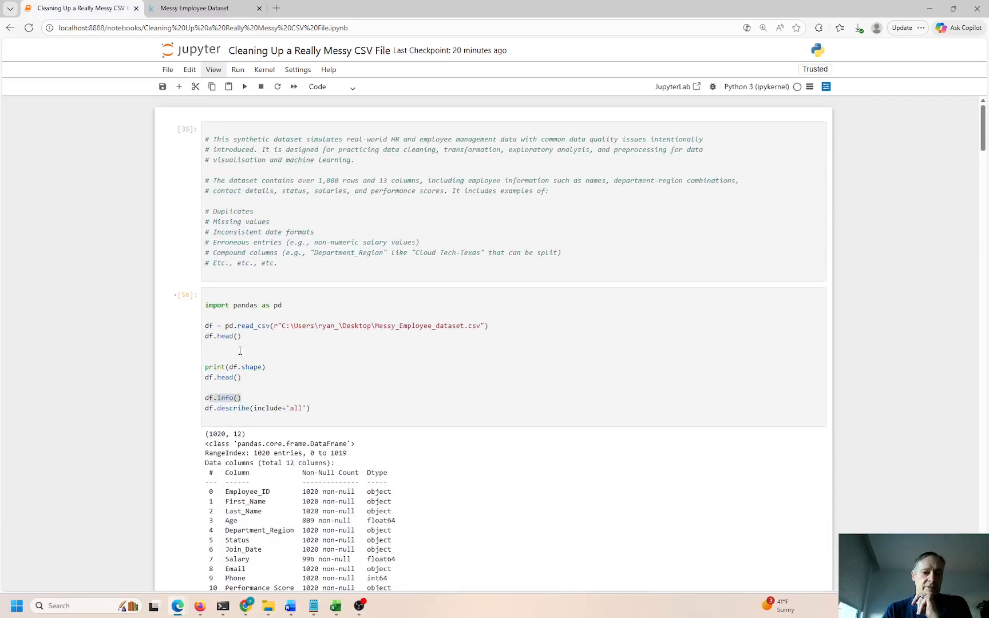
{"action": "left_click", "coordinate": [217, 346]}
{"action": "key", "text": "Up"}
{"action": "type", "text": "dis"}
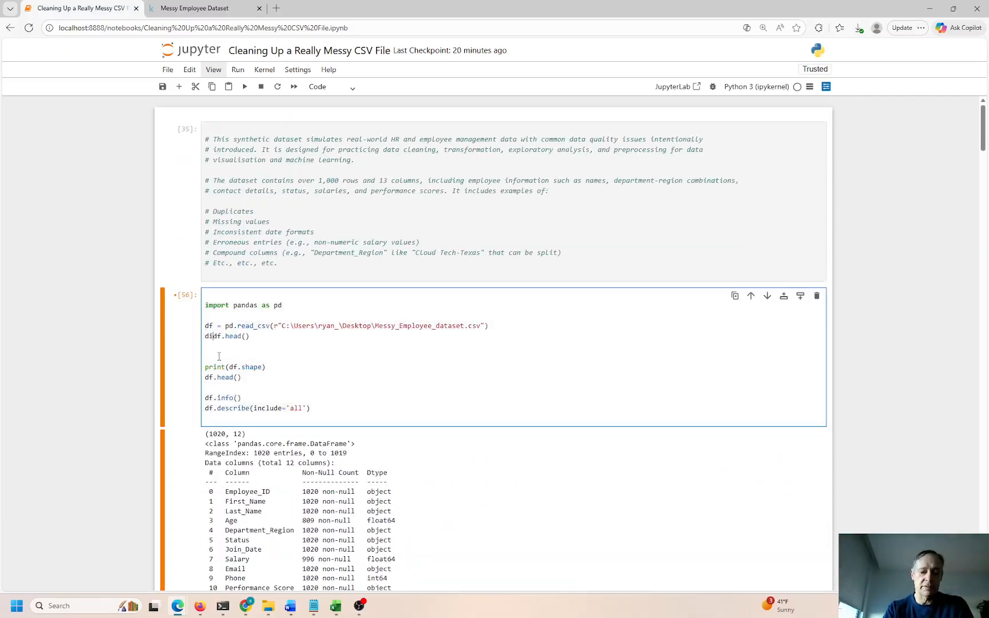
{"action": "type", "text": "play("}
{"action": "key", "text": "End"}
{"action": "type", "text": ")"}
{"action": "key", "text": "ctrl+Return"}
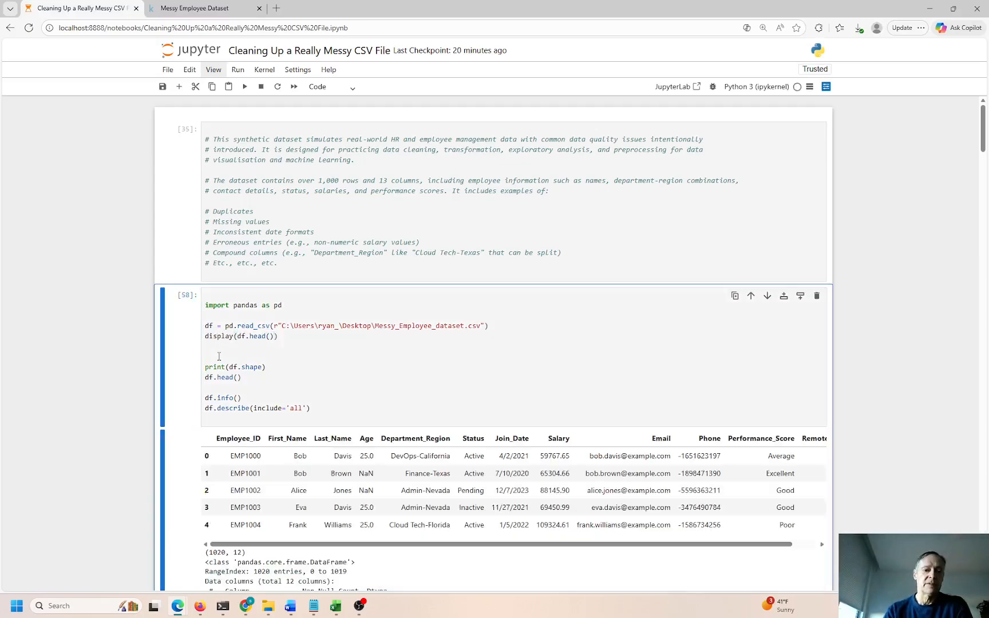
{"action": "scroll", "coordinate": [362, 402], "scroll_direction": "down", "scroll_amount": 2}
{"action": "left_click_drag", "start_coordinate": [342, 336], "coordinate": [293, 336]}
{"action": "scroll", "coordinate": [322, 402], "scroll_direction": "down", "scroll_amount": 4}
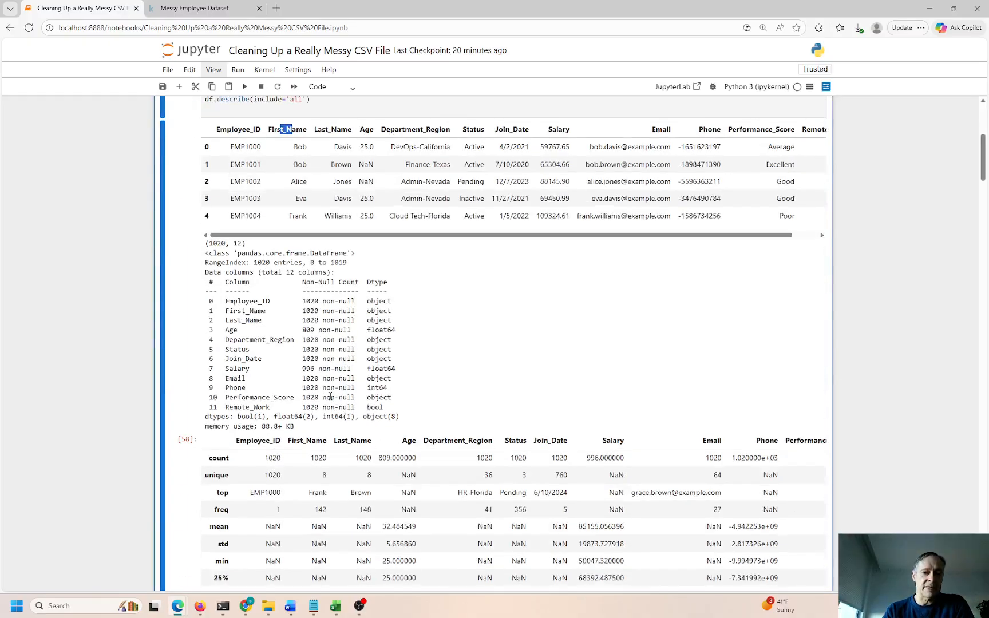
{"action": "left_click_drag", "start_coordinate": [353, 148], "coordinate": [314, 169]}
{"action": "left_click_drag", "start_coordinate": [332, 183], "coordinate": [354, 184]}
{"action": "scroll", "coordinate": [318, 425], "scroll_direction": "down", "scroll_amount": 6}
{"action": "scroll", "coordinate": [313, 406], "scroll_direction": "down", "scroll_amount": 3}
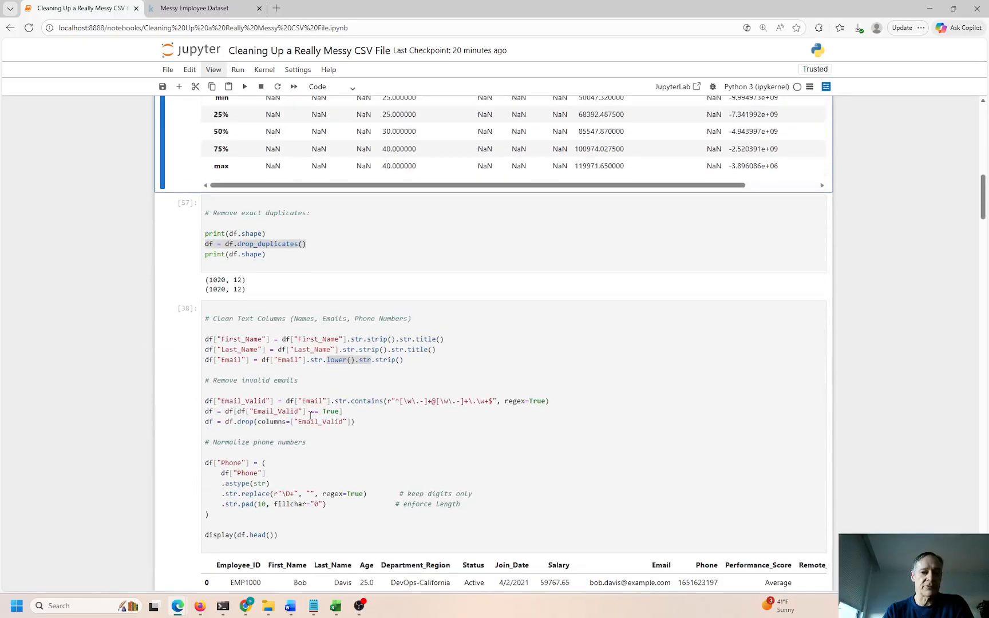
{"action": "left_click", "coordinate": [308, 360]}
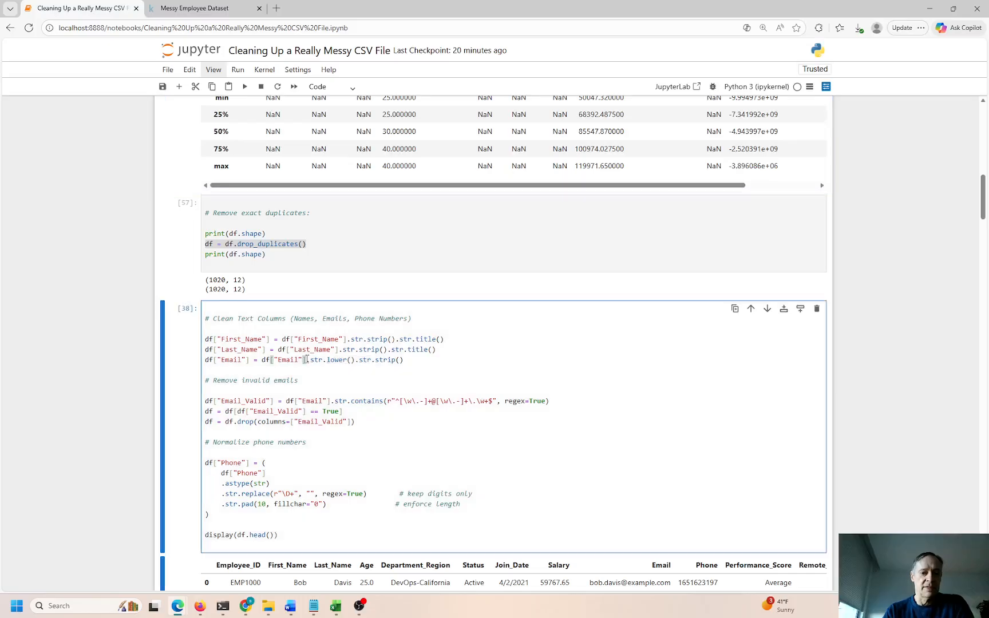
{"action": "scroll", "coordinate": [538, 237], "scroll_direction": "up", "scroll_amount": 15}
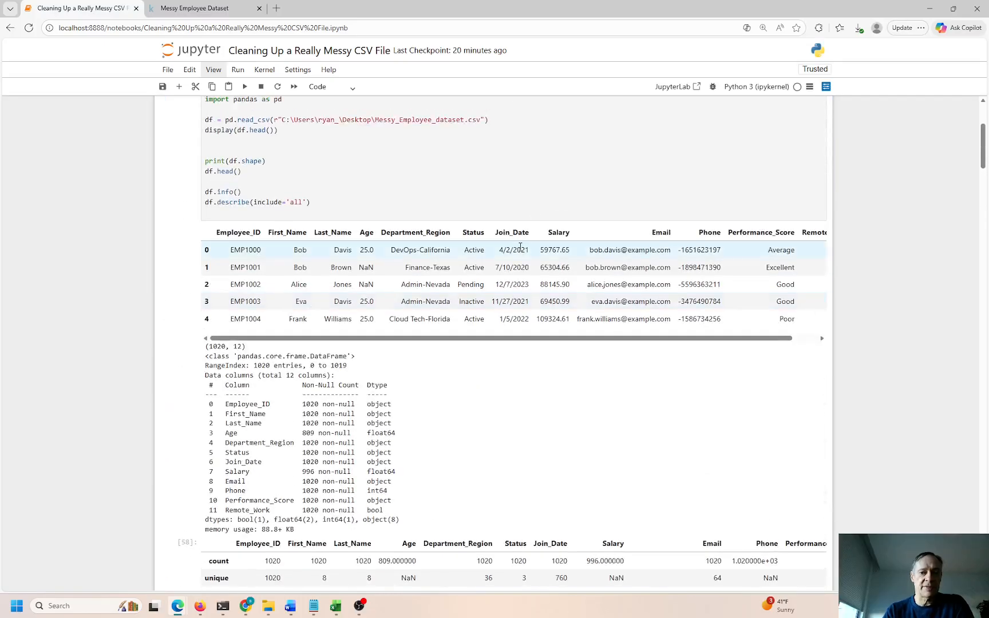
{"action": "left_click_drag", "start_coordinate": [618, 251], "coordinate": [678, 253]}
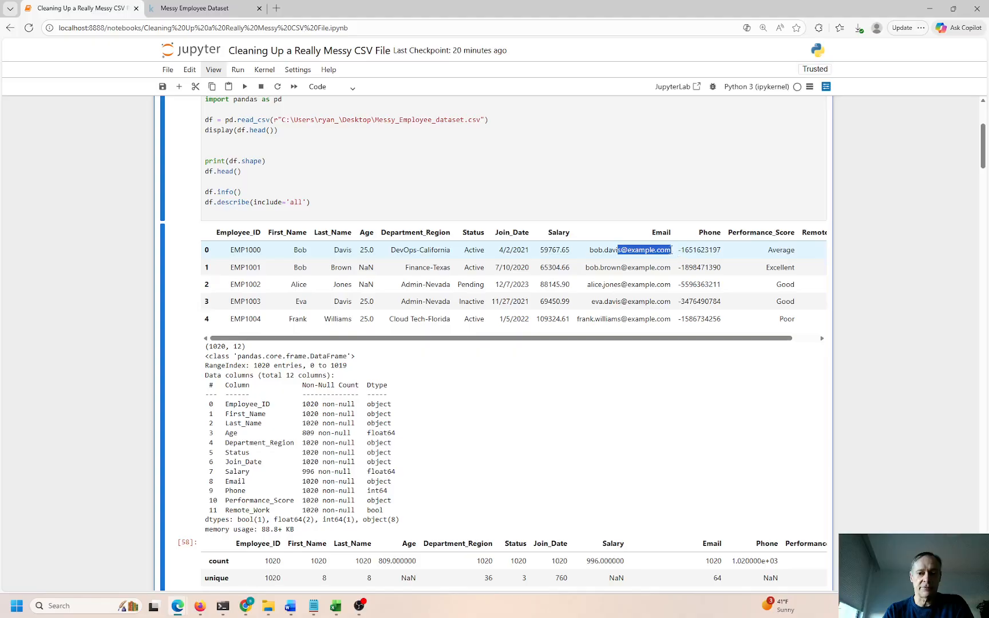
{"action": "left_click", "coordinate": [673, 248]}
{"action": "left_click_drag", "start_coordinate": [587, 269], "coordinate": [672, 268]}
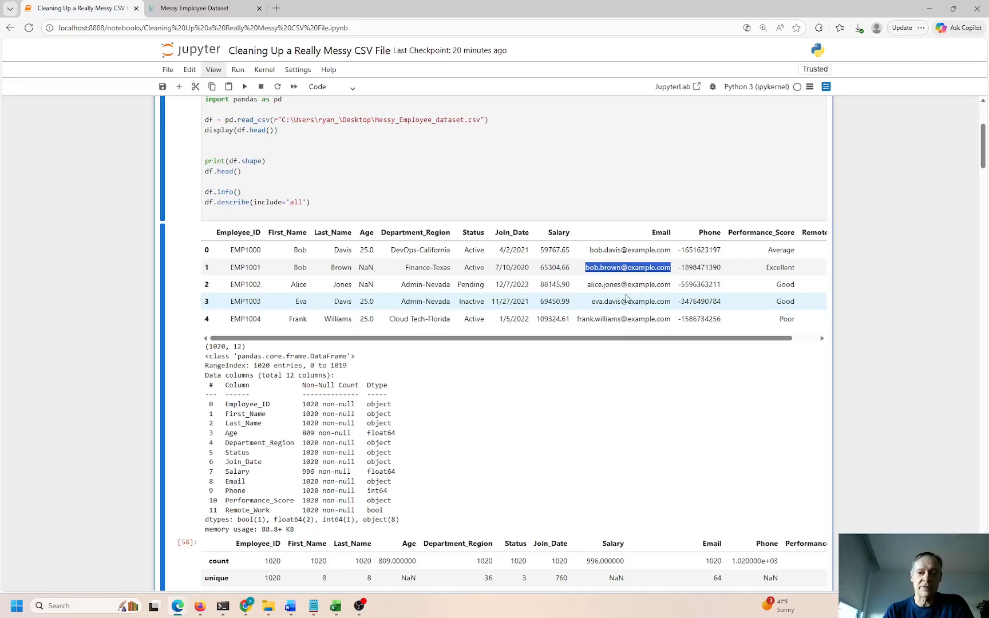
{"action": "scroll", "coordinate": [627, 297], "scroll_direction": "down", "scroll_amount": 10}
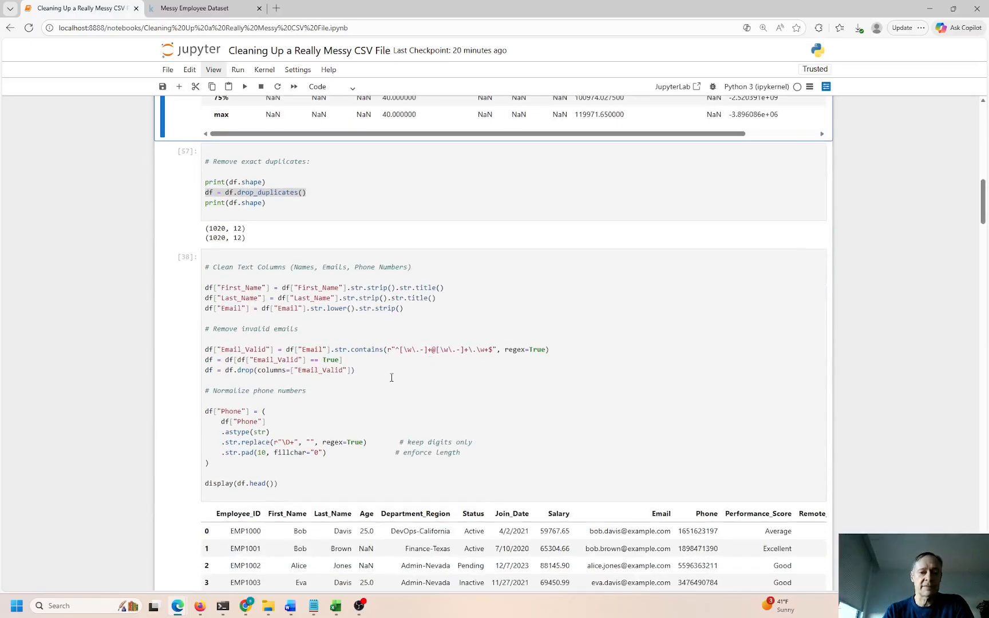
{"action": "double_click", "coordinate": [362, 351]}
{"action": "left_click", "coordinate": [285, 350]}
{"action": "scroll", "coordinate": [630, 212], "scroll_direction": "up", "scroll_amount": 9}
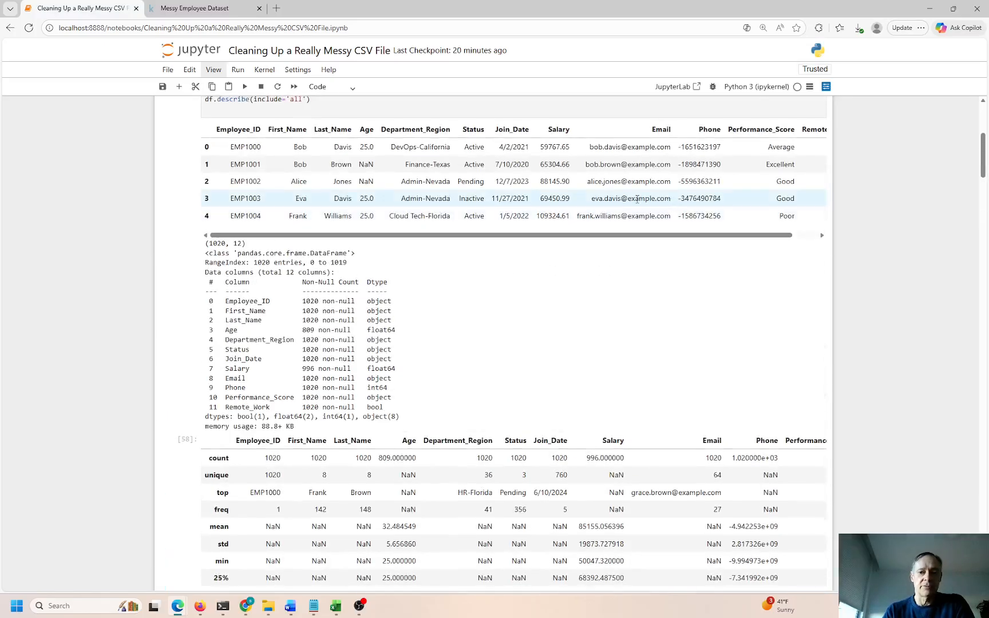
{"action": "left_click_drag", "start_coordinate": [597, 199], "coordinate": [636, 198]}
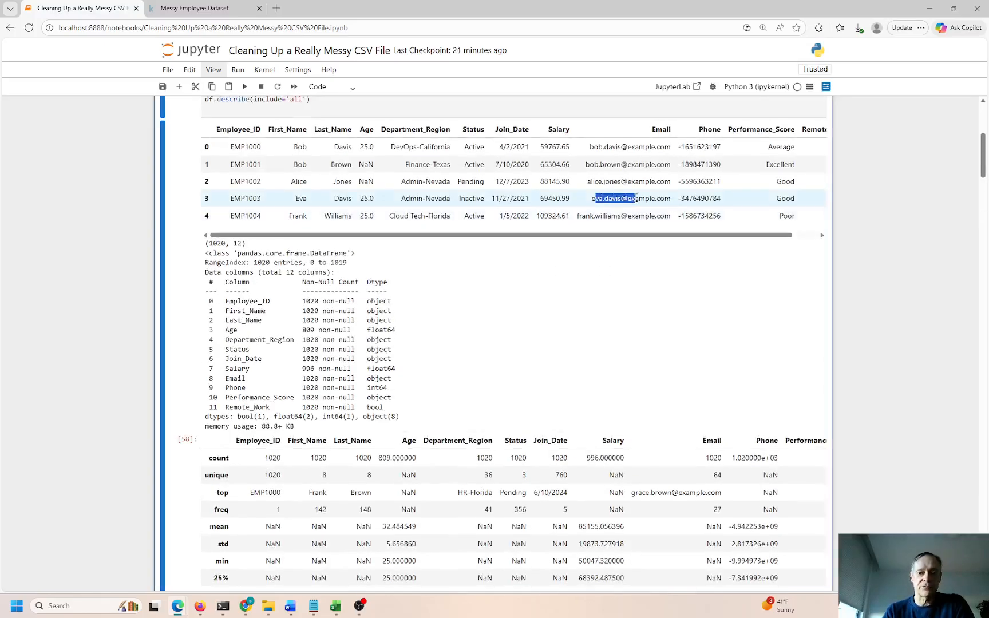
{"action": "double_click", "coordinate": [623, 164]}
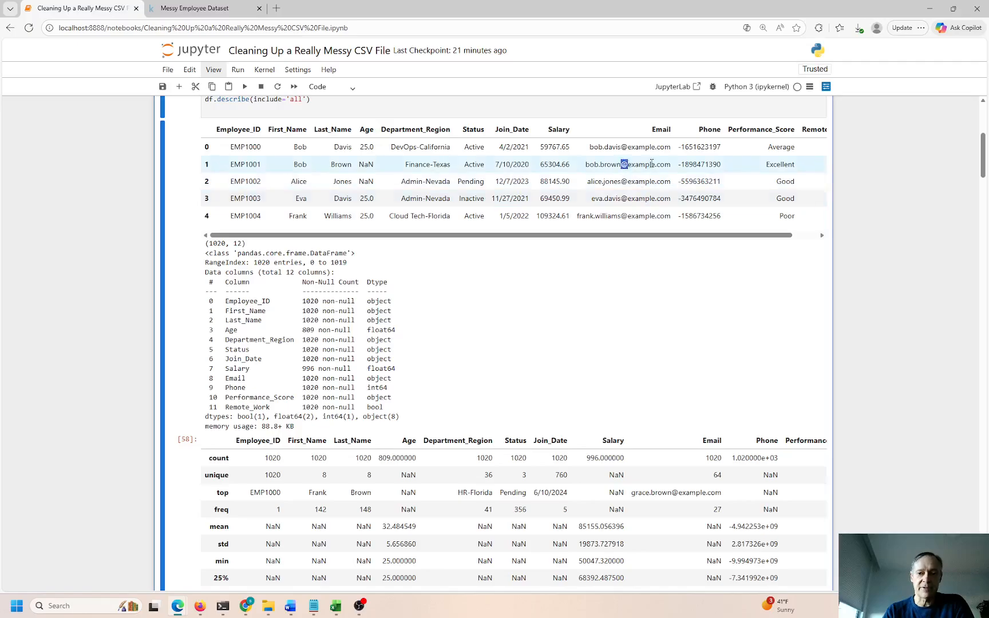
{"action": "left_click_drag", "start_coordinate": [655, 165], "coordinate": [658, 198]}
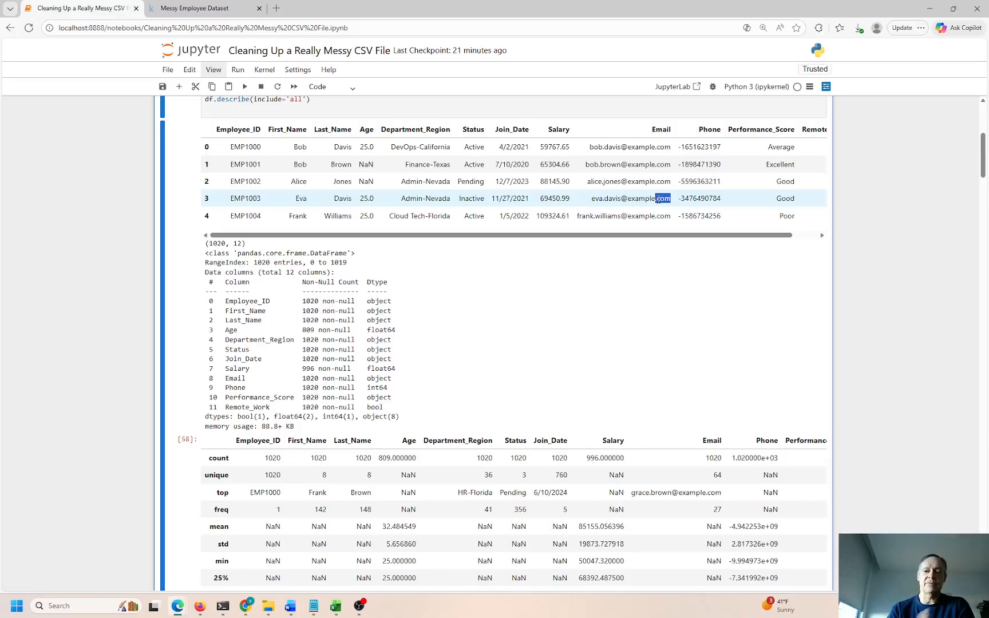
{"action": "scroll", "coordinate": [641, 214], "scroll_direction": "down", "scroll_amount": 5}
{"action": "scroll", "coordinate": [641, 215], "scroll_direction": "up", "scroll_amount": 7}
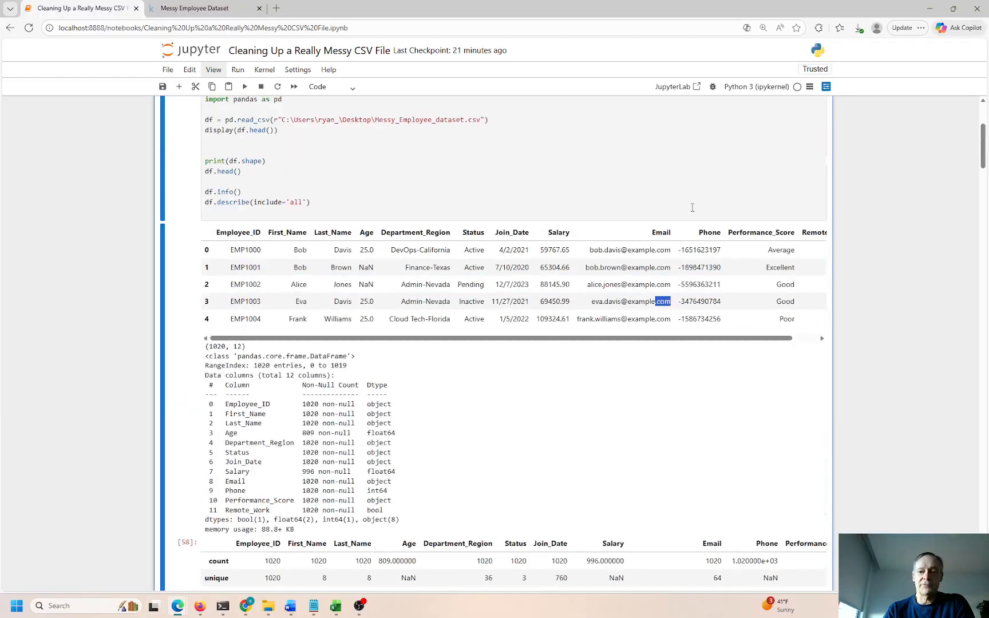
{"action": "double_click", "coordinate": [686, 250]}
{"action": "left_click_drag", "start_coordinate": [680, 267], "coordinate": [702, 267]}
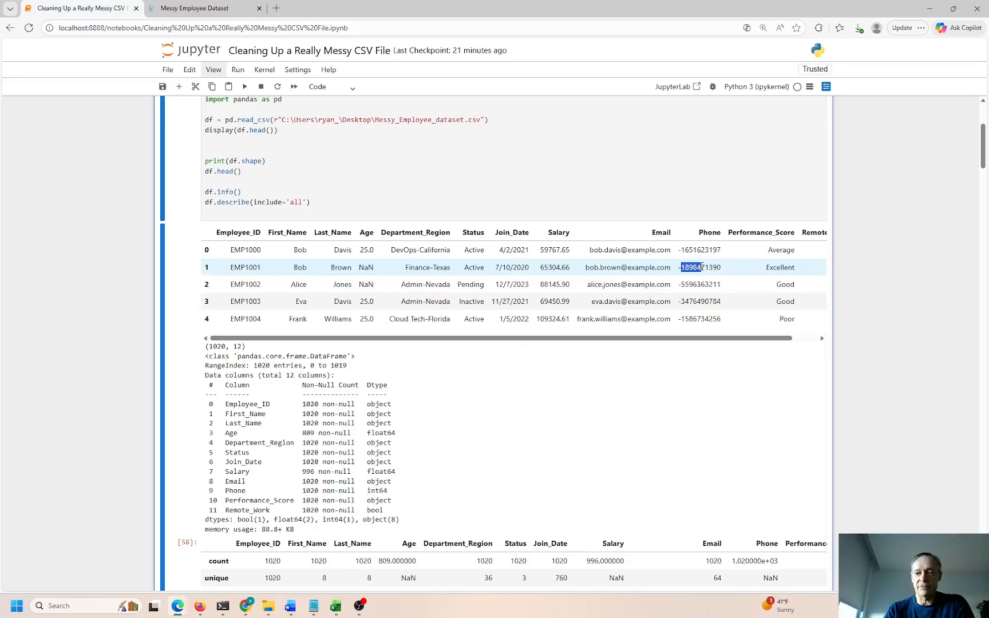
{"action": "left_click_drag", "start_coordinate": [720, 341], "coordinate": [825, 342]}
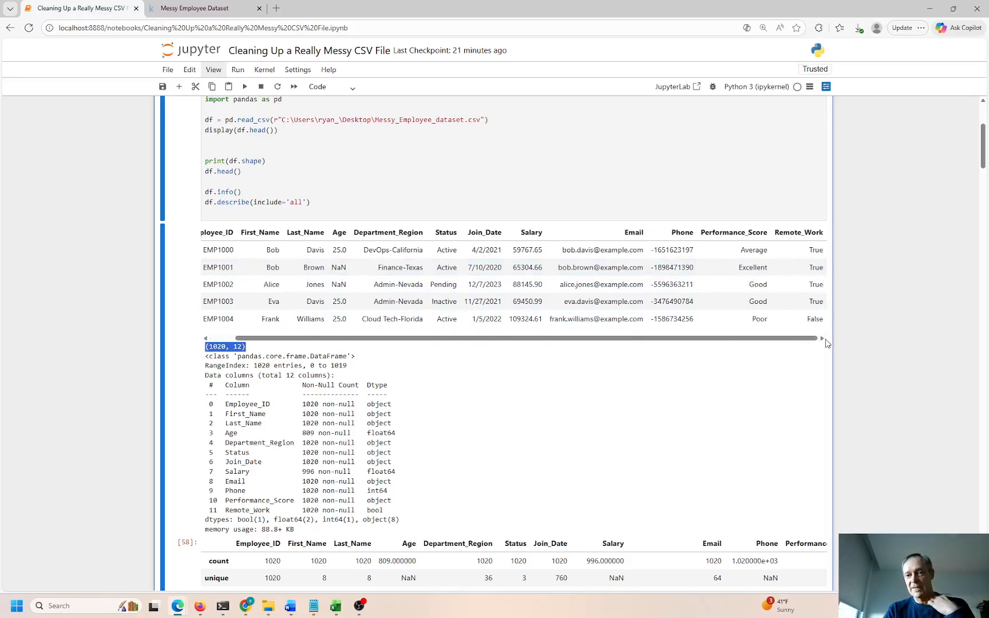
{"action": "double_click", "coordinate": [743, 250]}
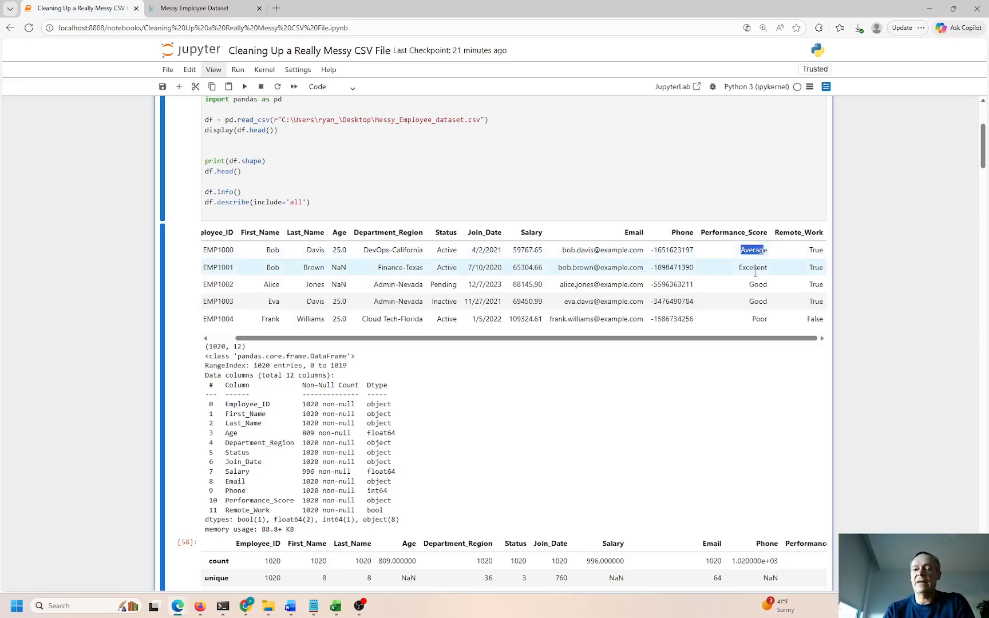
{"action": "left_click_drag", "start_coordinate": [744, 250], "coordinate": [766, 251]}
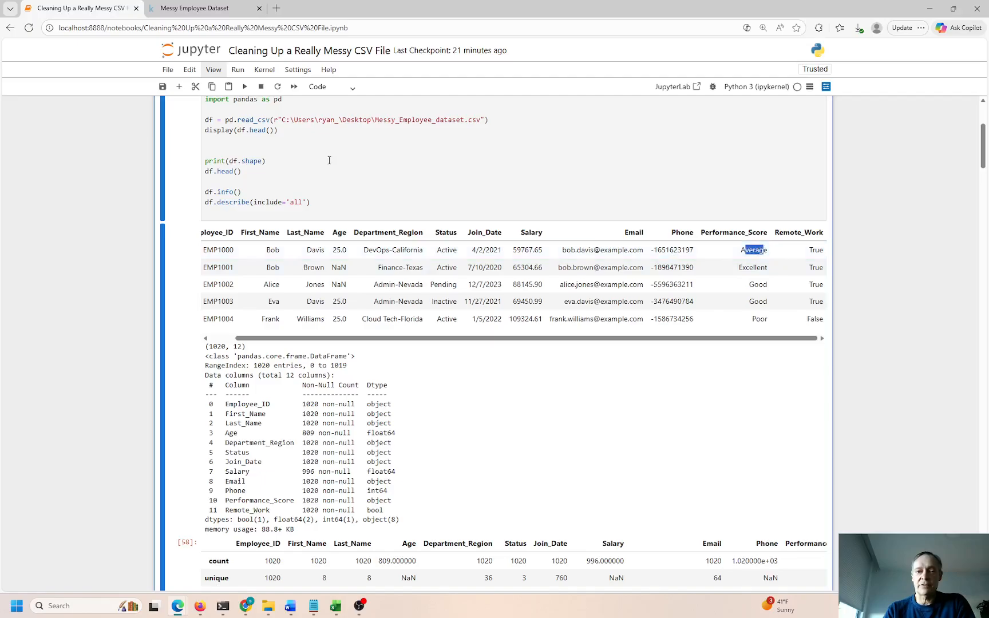
Check the object, float64, int64 and bool dtypes of Performance_Score, Age, Phone and Remote_Work
{"action": "scroll", "coordinate": [321, 183], "scroll_direction": "up", "scroll_amount": 3}
{"action": "scroll", "coordinate": [317, 209], "scroll_direction": "down", "scroll_amount": 5}
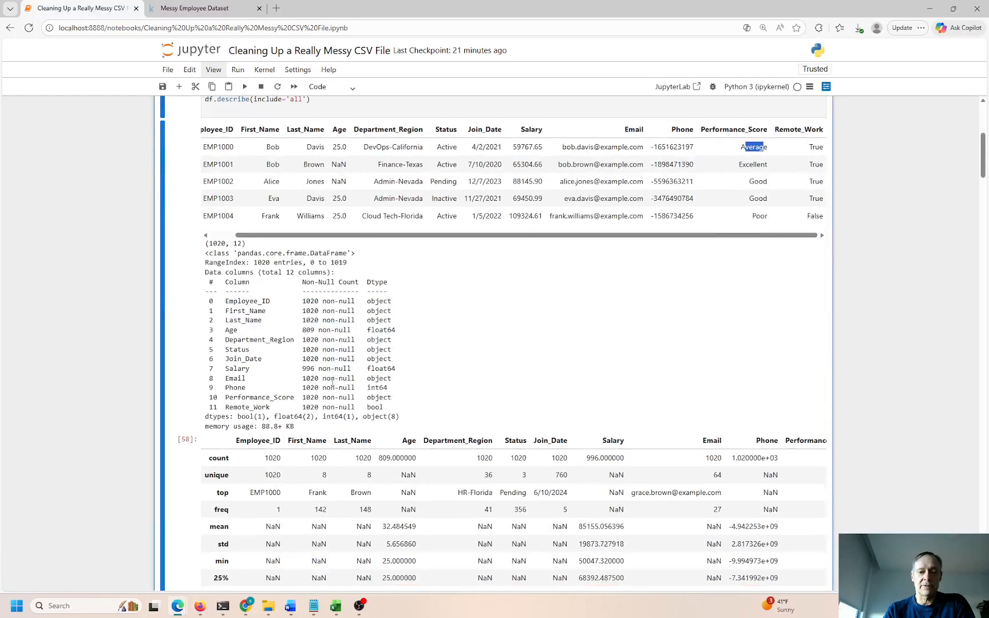
{"action": "mouse_move", "coordinate": [370, 398]}
{"action": "left_mouse_down"}
{"action": "mouse_move", "coordinate": [392, 398]}
{"action": "mouse_move", "coordinate": [364, 388]}
{"action": "left_mouse_up"}
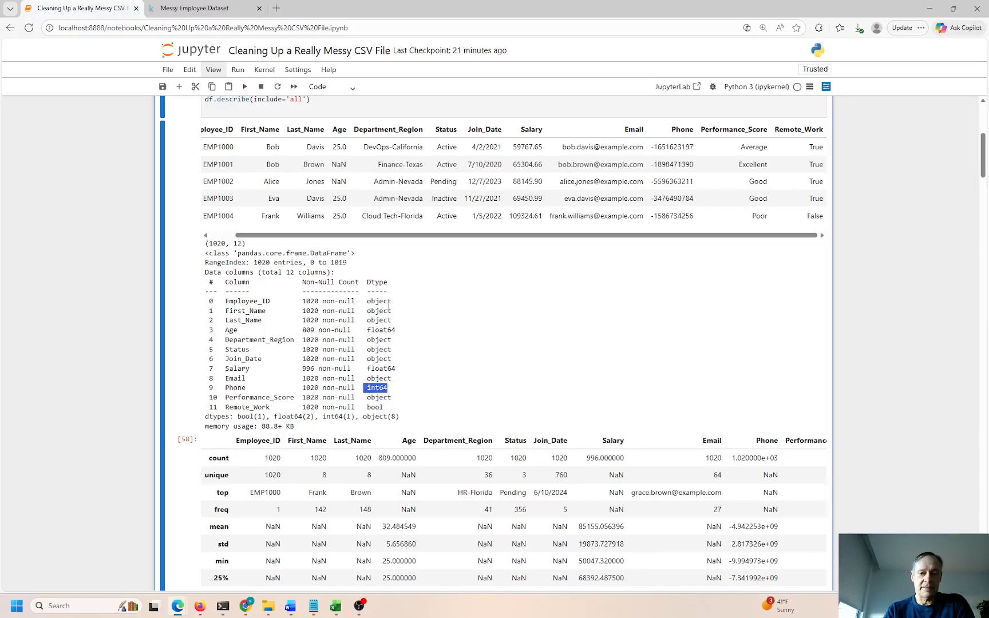
{"action": "left_click_drag", "start_coordinate": [396, 330], "coordinate": [371, 331]}
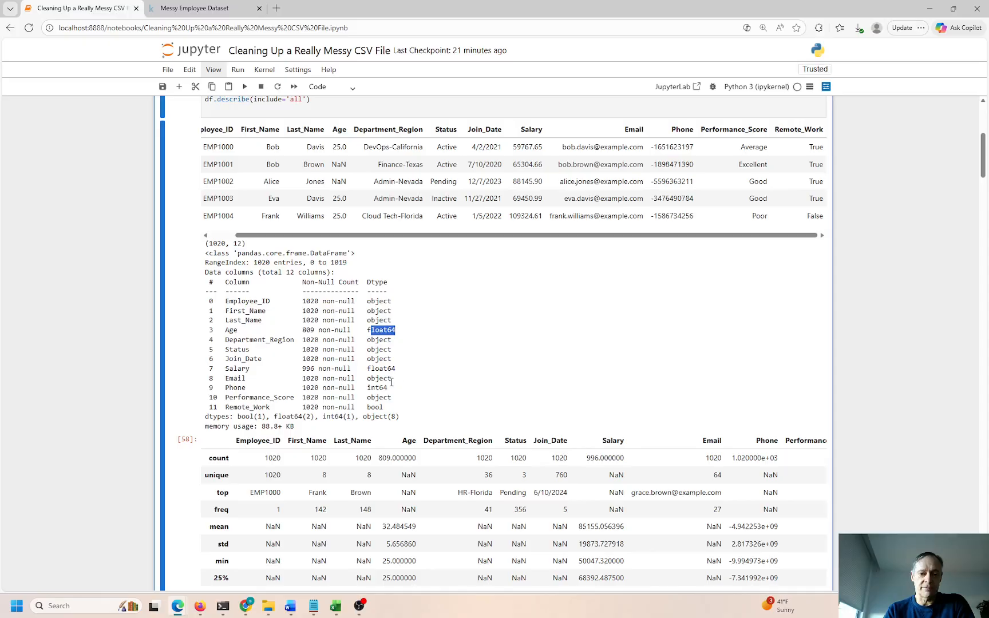
{"action": "left_click_drag", "start_coordinate": [384, 388], "coordinate": [367, 397]}
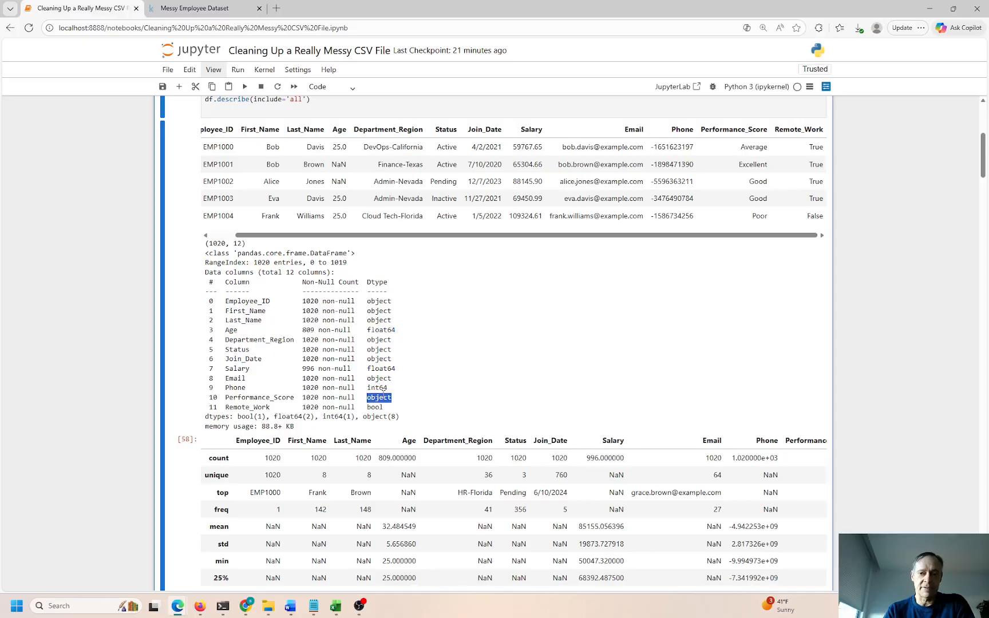
{"action": "left_click", "coordinate": [799, 139]}
{"action": "left_click_drag", "start_coordinate": [800, 142], "coordinate": [820, 164]}
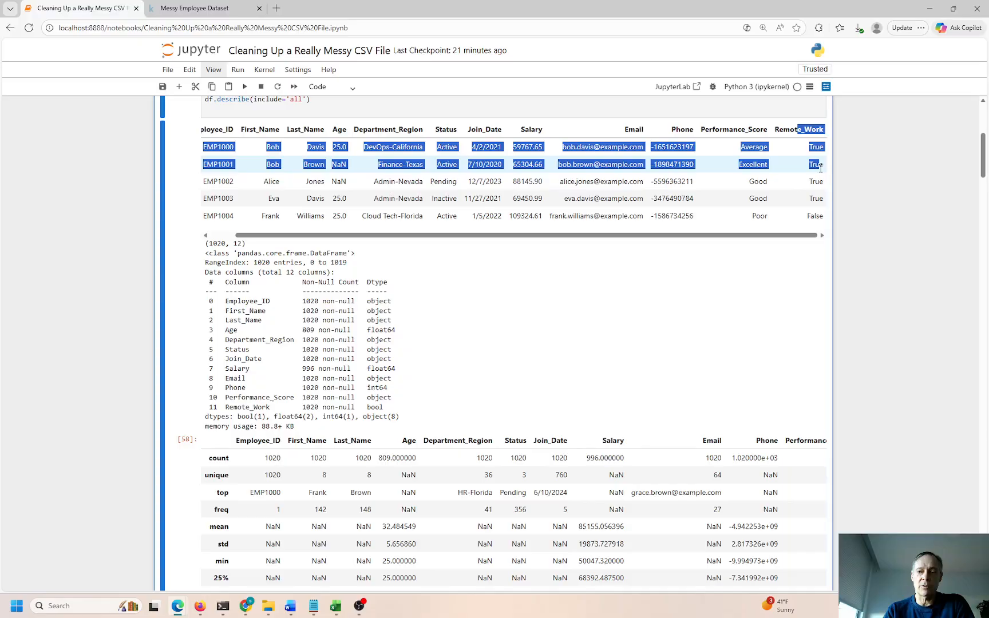
{"action": "left_click_drag", "start_coordinate": [389, 407], "coordinate": [364, 408]}
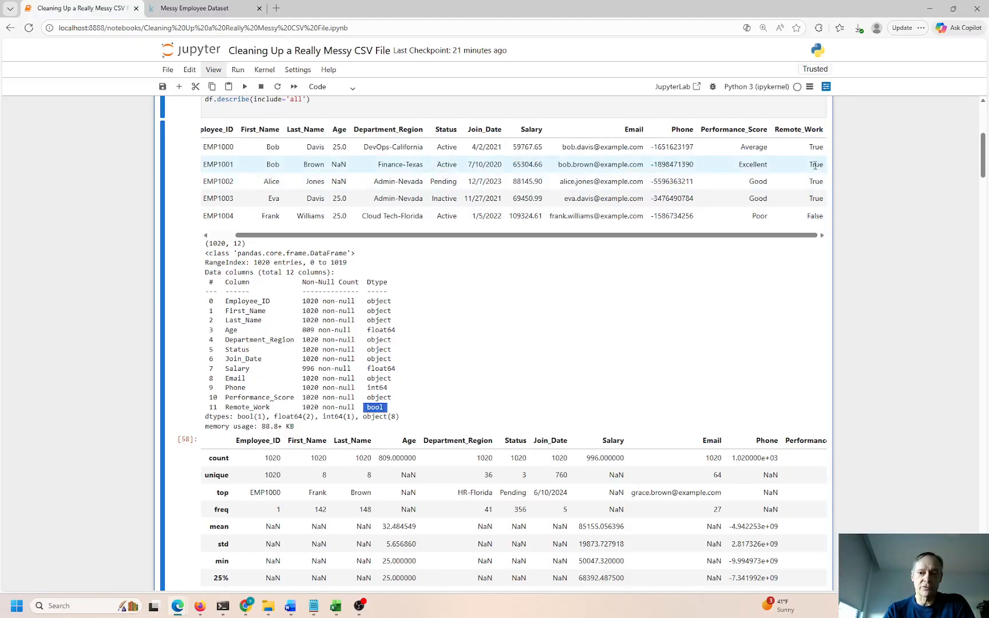
{"action": "scroll", "coordinate": [494, 238], "scroll_direction": "down", "scroll_amount": 12}
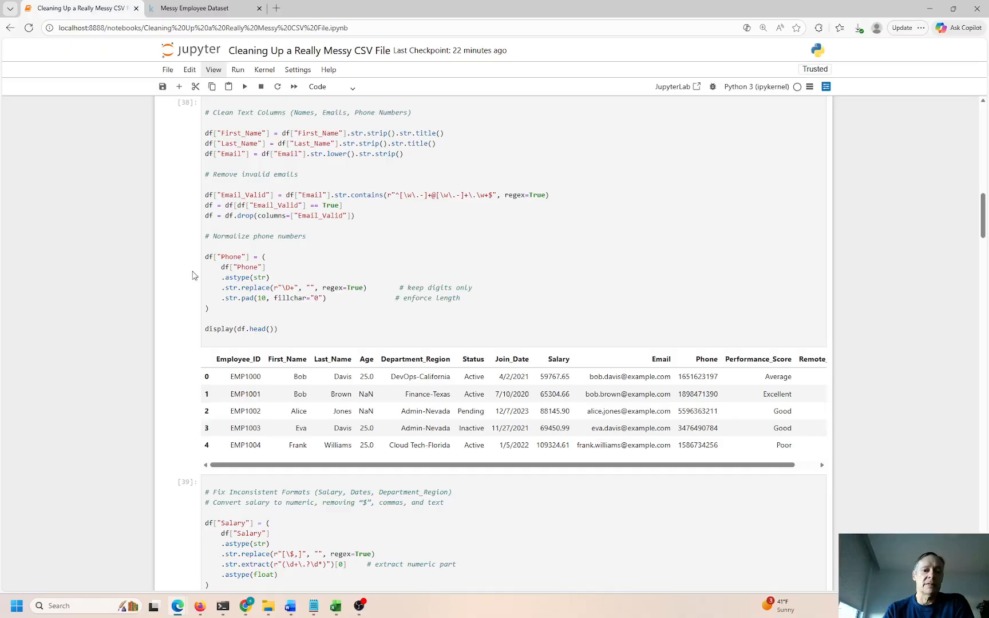
Glance at the Kaggle dataset tab and come back to the notebook
{"action": "scroll", "coordinate": [283, 250], "scroll_direction": "up", "scroll_amount": 3}
{"action": "scroll", "coordinate": [278, 249], "scroll_direction": "down", "scroll_amount": 3}
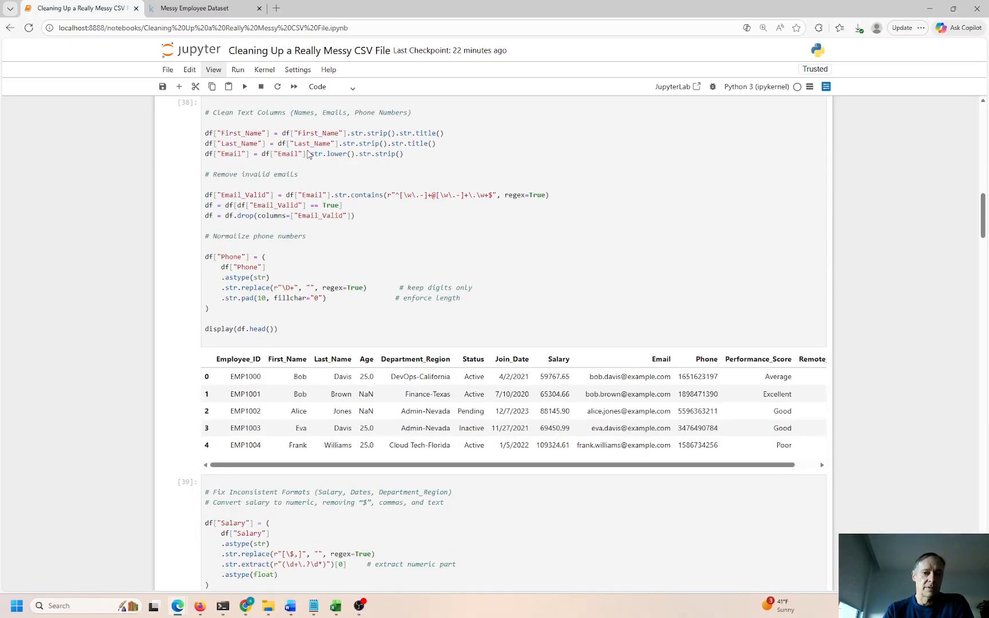
{"action": "left_click", "coordinate": [194, 8]}
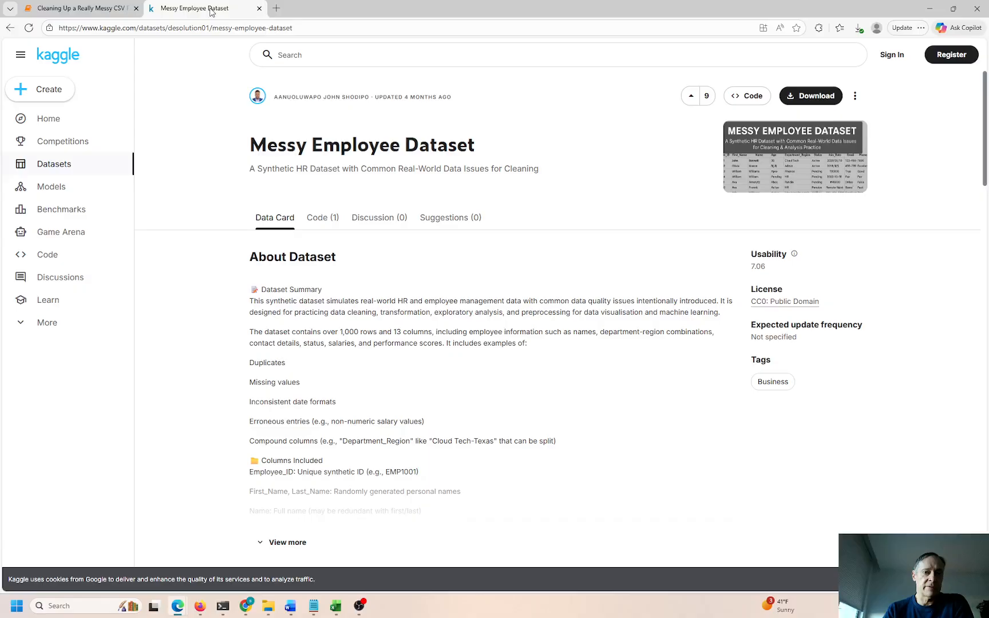
{"action": "left_click", "coordinate": [86, 9]}
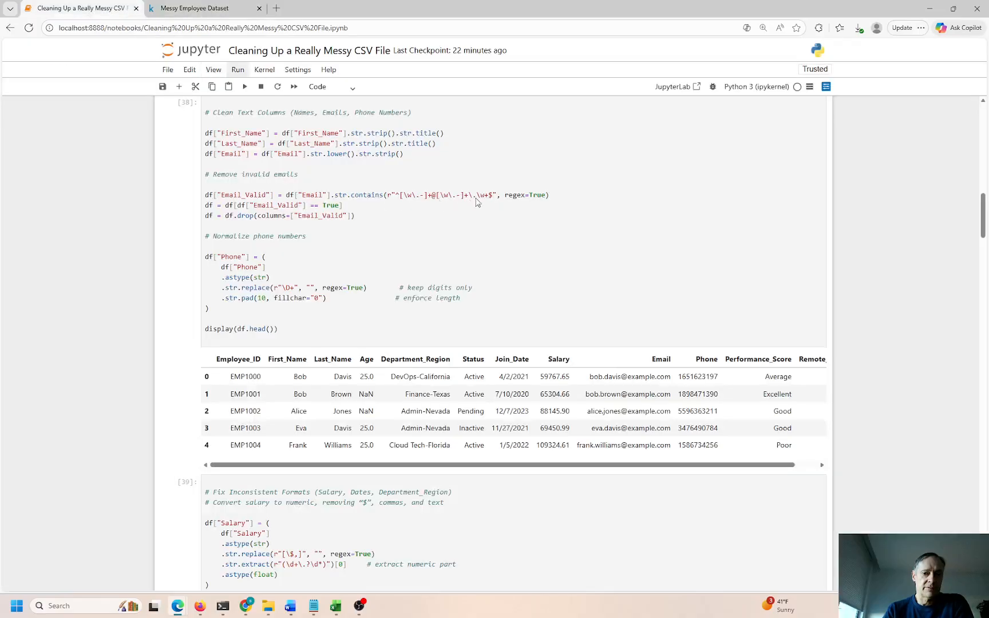
Highlight the email validation regex in the text-cleaning cell, then go to the Kaggle tab's address bar
{"action": "right_click", "coordinate": [330, 219]}
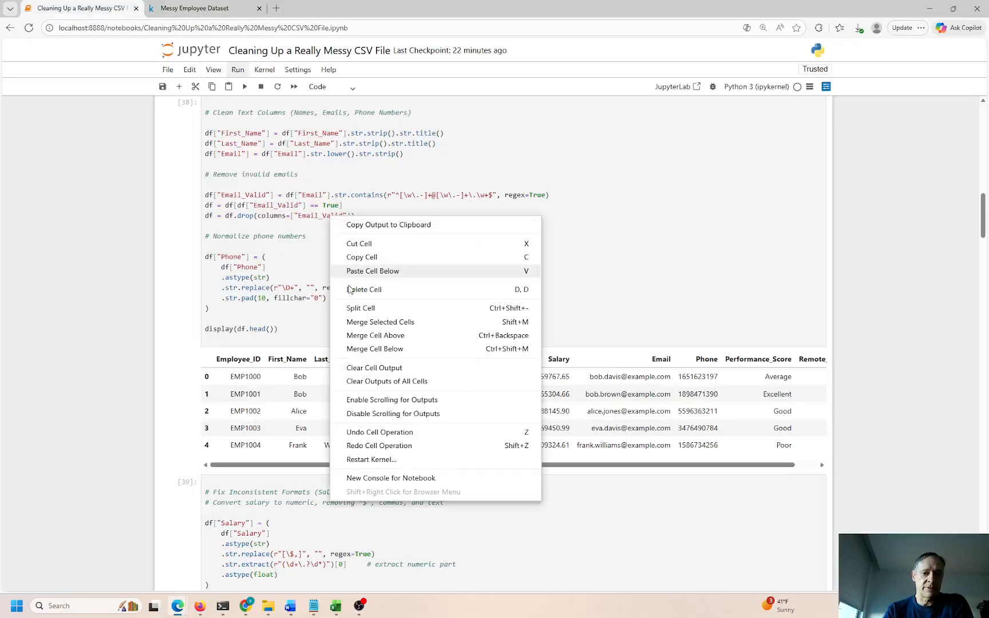
{"action": "left_click", "coordinate": [291, 239]}
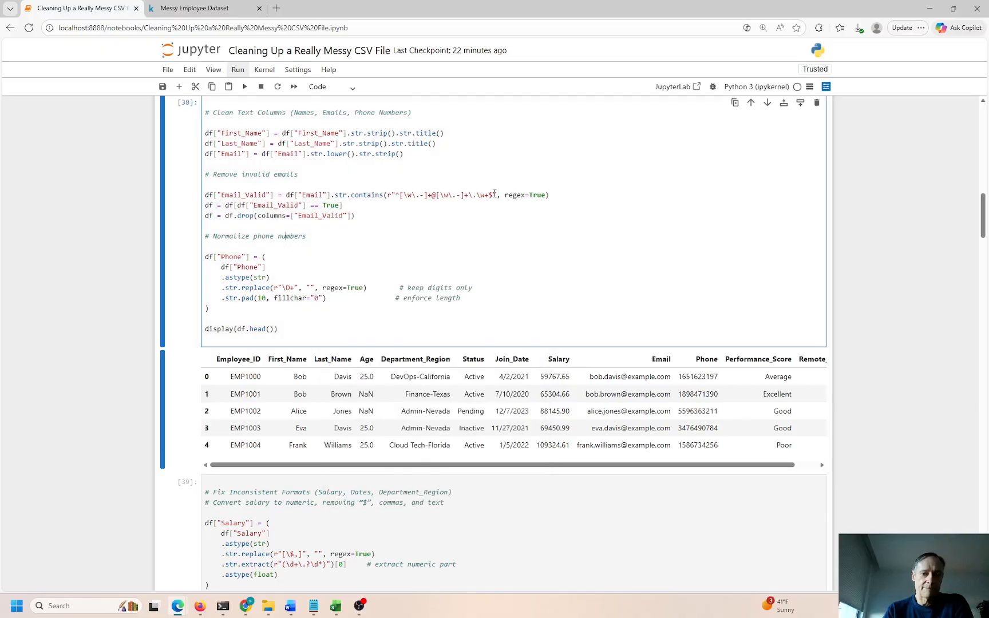
{"action": "left_click_drag", "start_coordinate": [496, 195], "coordinate": [392, 194]}
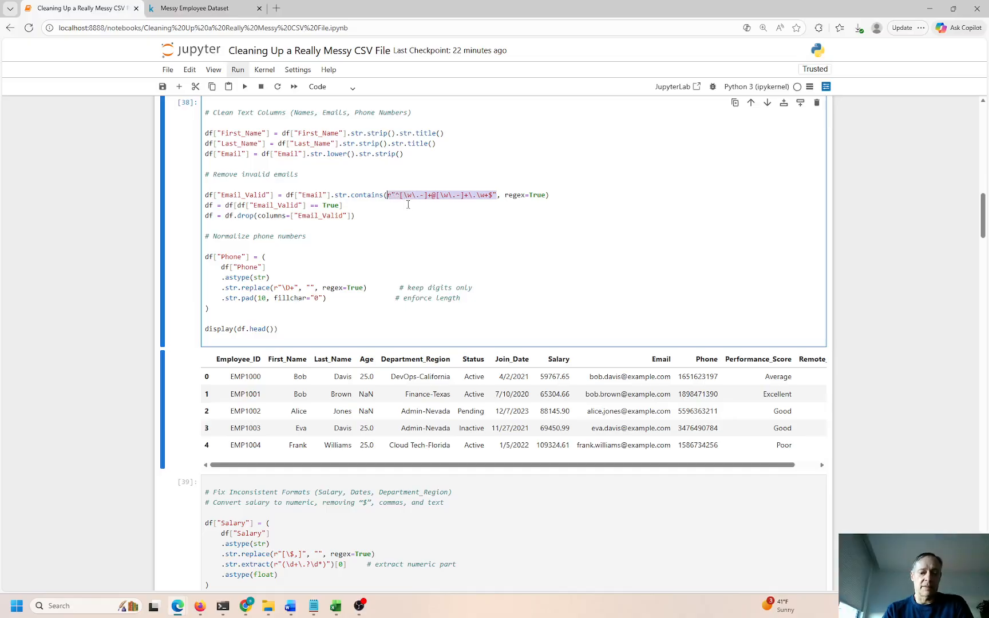
{"action": "left_click", "coordinate": [223, 9]}
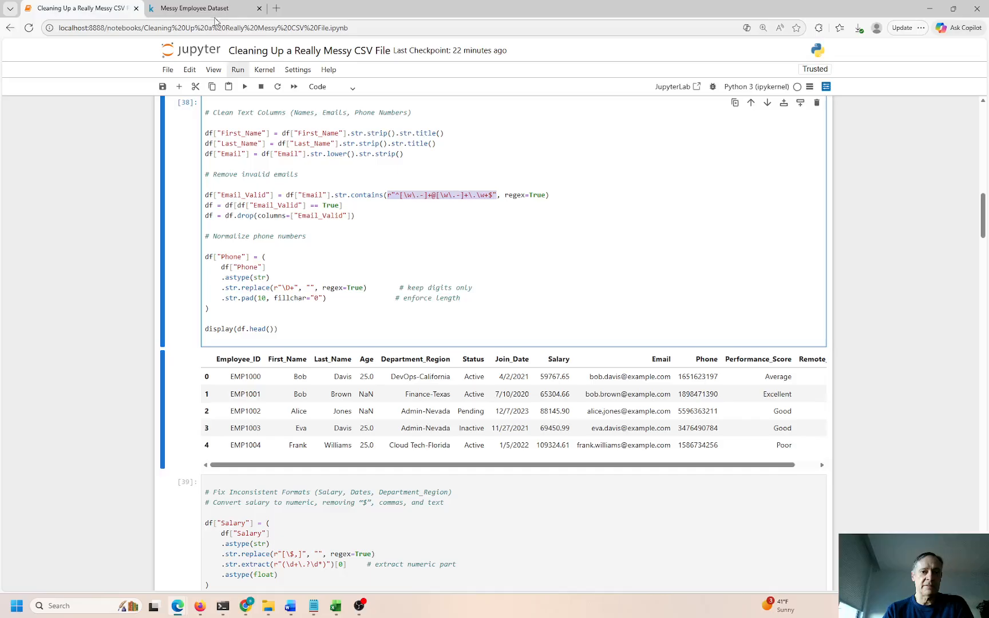
{"action": "left_click", "coordinate": [223, 26]}
Search Google for 'email validation' followed by the pasted regex pattern
{"action": "type", "text": "www."}
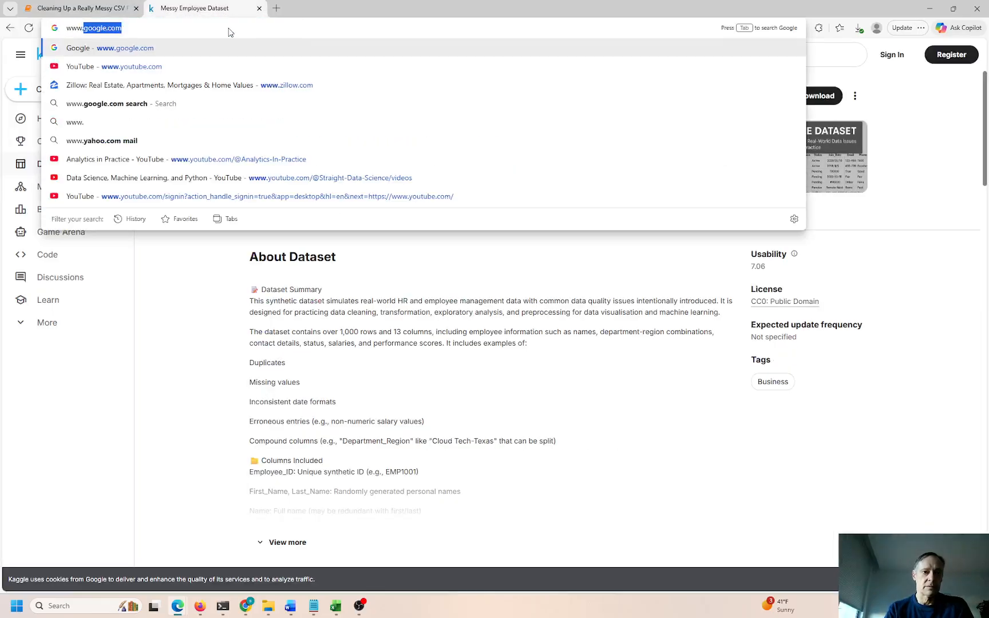
{"action": "key", "text": "Return"}
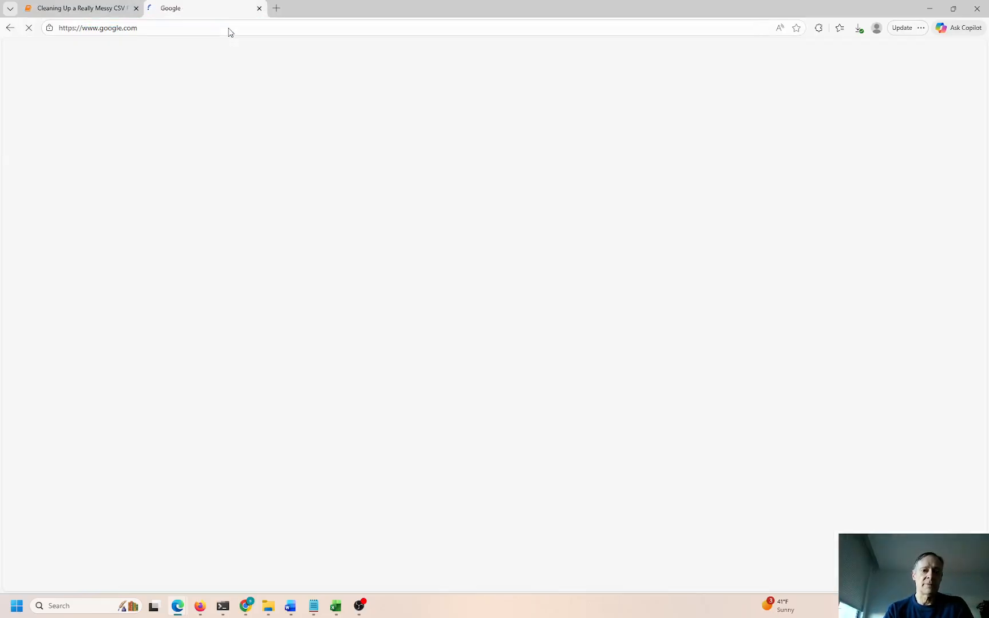
{"action": "type", "text": "e"}
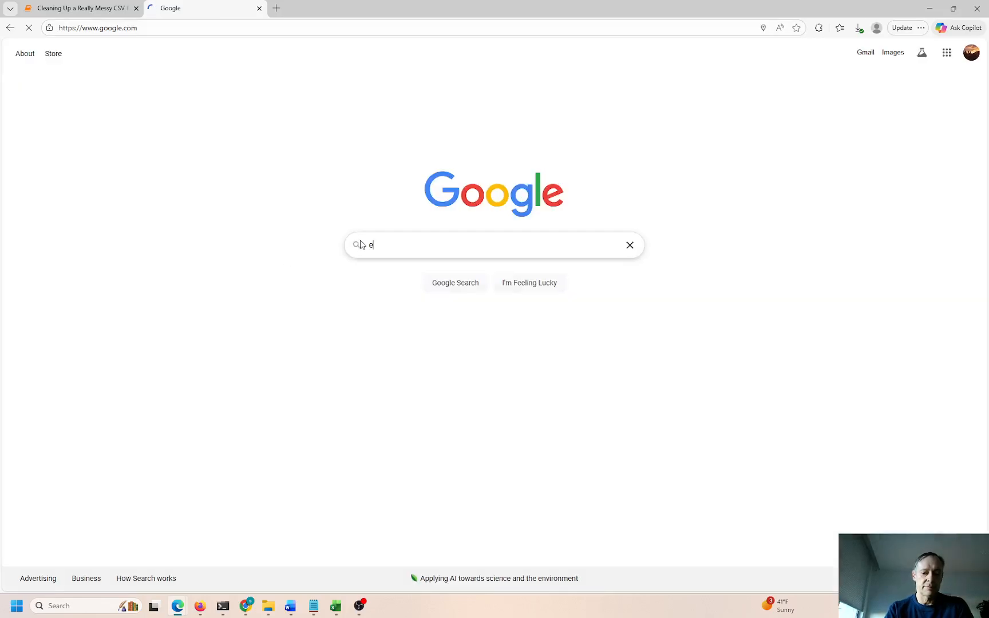
{"action": "type", "text": "mail va"}
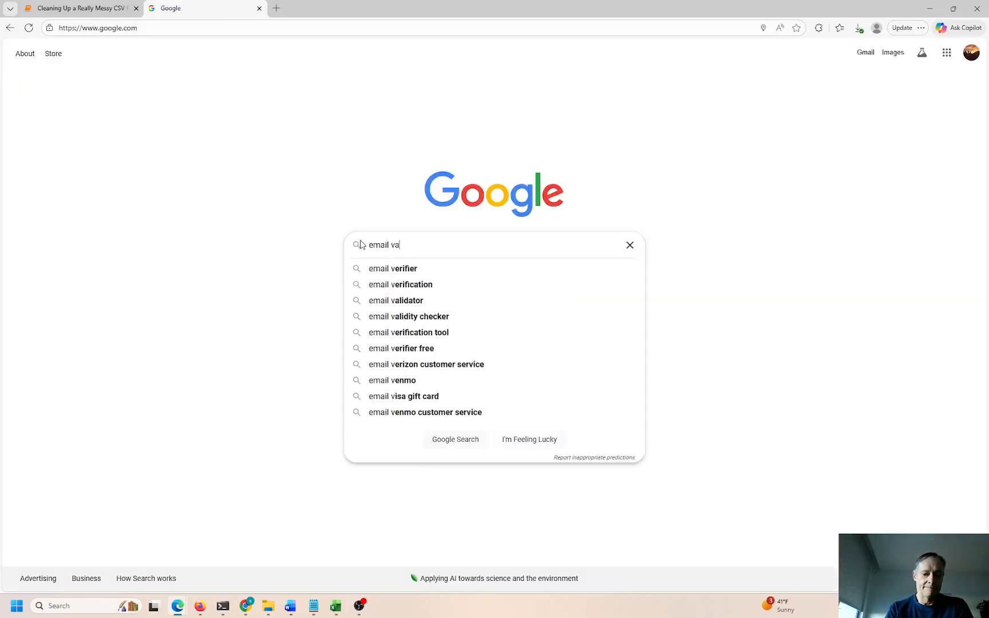
{"action": "type", "text": "lidation"}
{"action": "type", "text": "r\"^[\\w\\.-]+@[\\w\\.-]+\\.\\w+$\""}
{"action": "key", "text": "Return"}
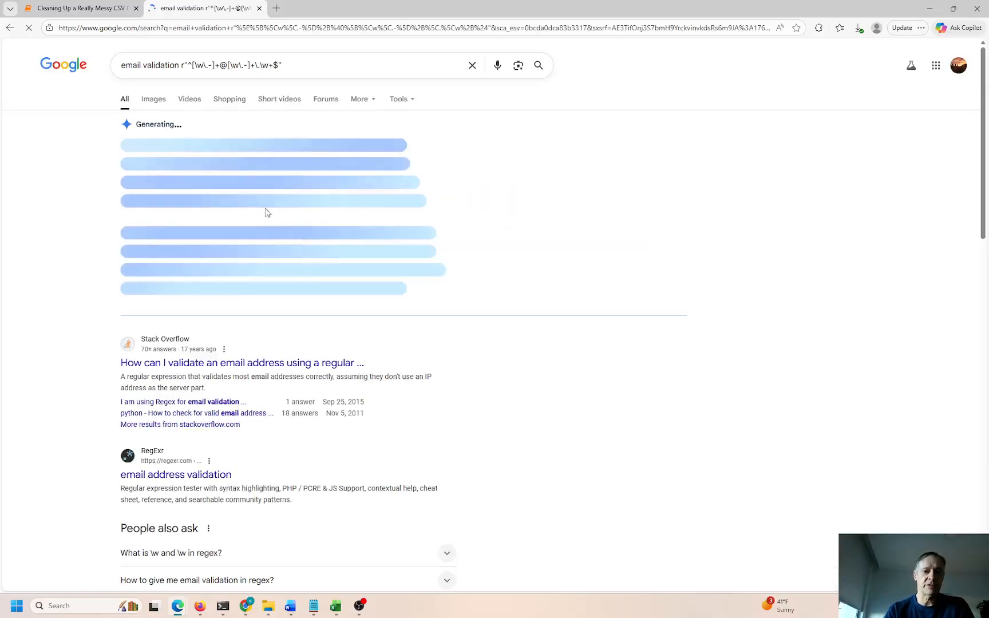
Read the expanded AI overview's regex breakdown, then select regex=True in the notebook's email check
{"action": "left_click", "coordinate": [265, 293]}
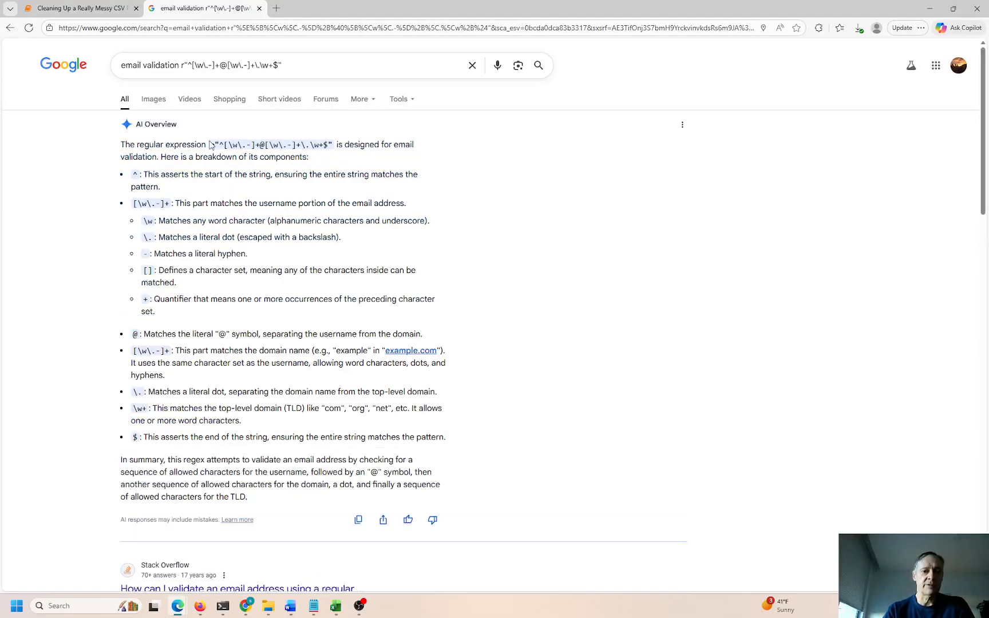
{"action": "left_click_drag", "start_coordinate": [212, 145], "coordinate": [333, 146]}
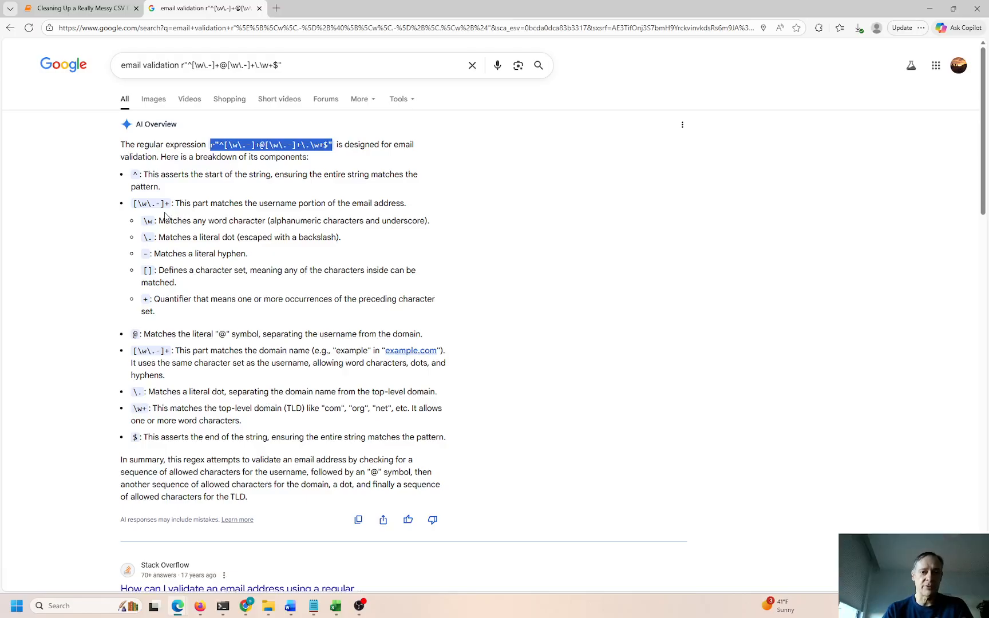
{"action": "left_click", "coordinate": [260, 141]}
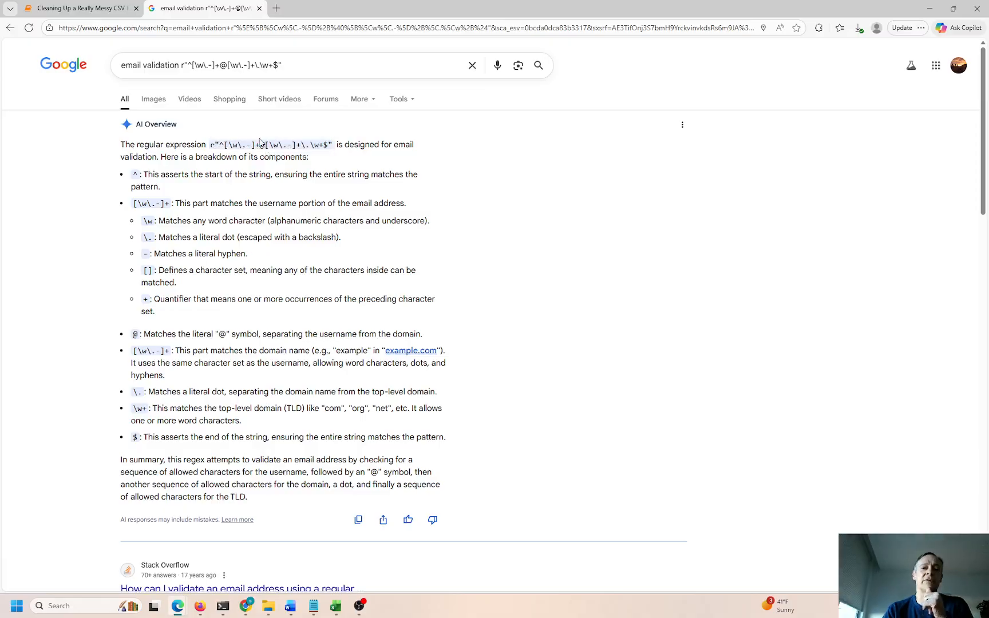
{"action": "left_click_drag", "start_coordinate": [331, 144], "coordinate": [209, 145]}
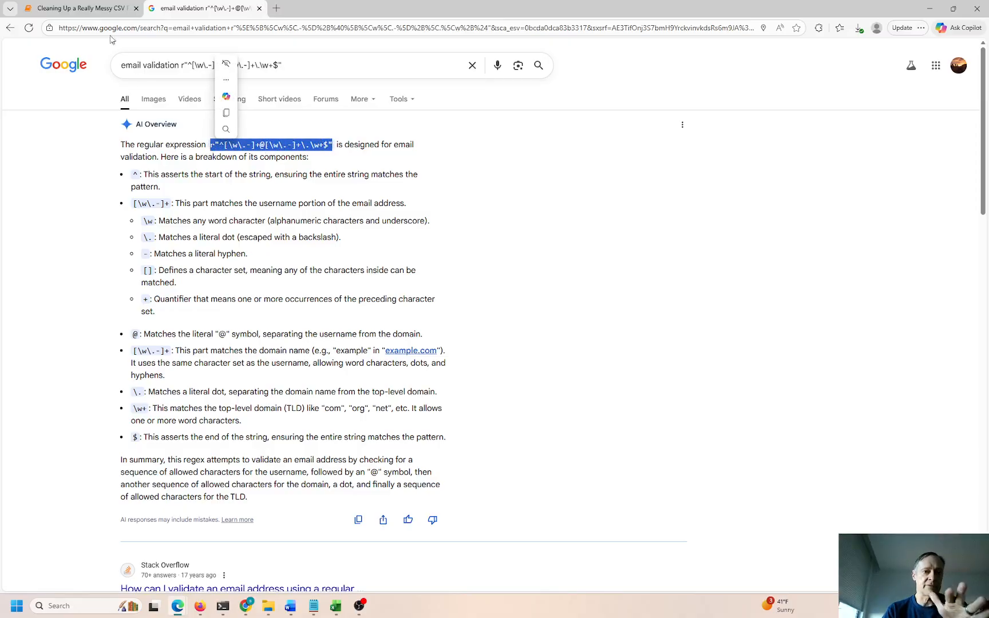
{"action": "left_click", "coordinate": [80, 8]}
{"action": "left_click_drag", "start_coordinate": [505, 195], "coordinate": [545, 198]}
{"action": "left_click", "coordinate": [358, 206]}
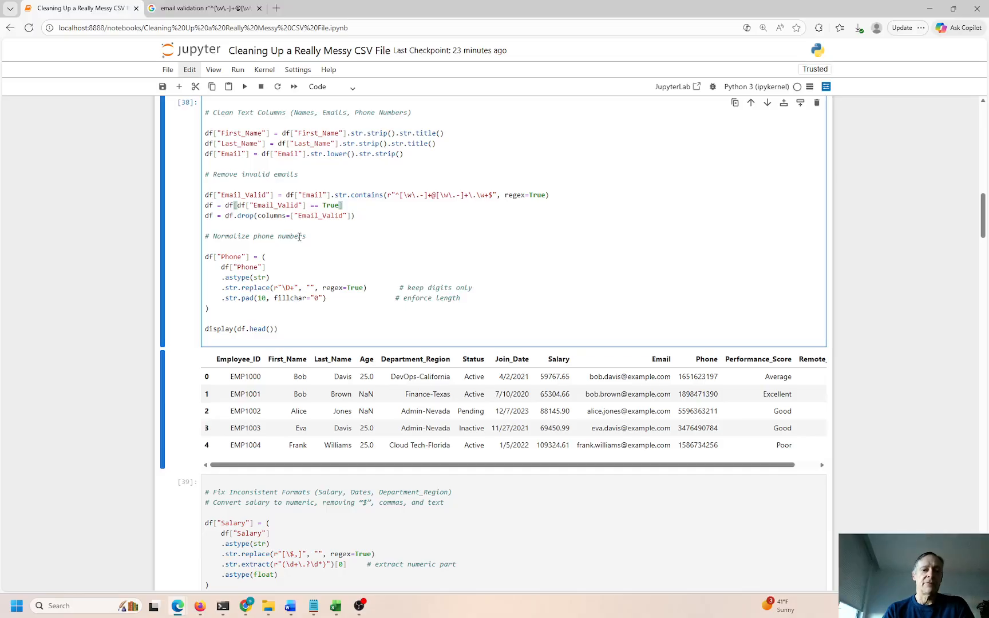
{"action": "left_click_drag", "start_coordinate": [270, 277], "coordinate": [287, 289]}
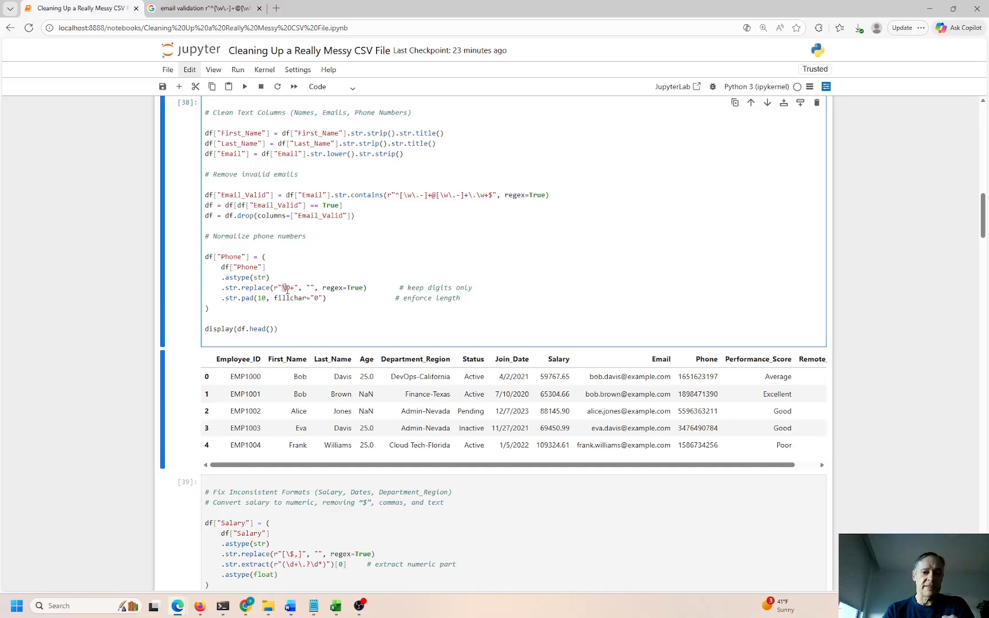
{"action": "left_click", "coordinate": [202, 8]}
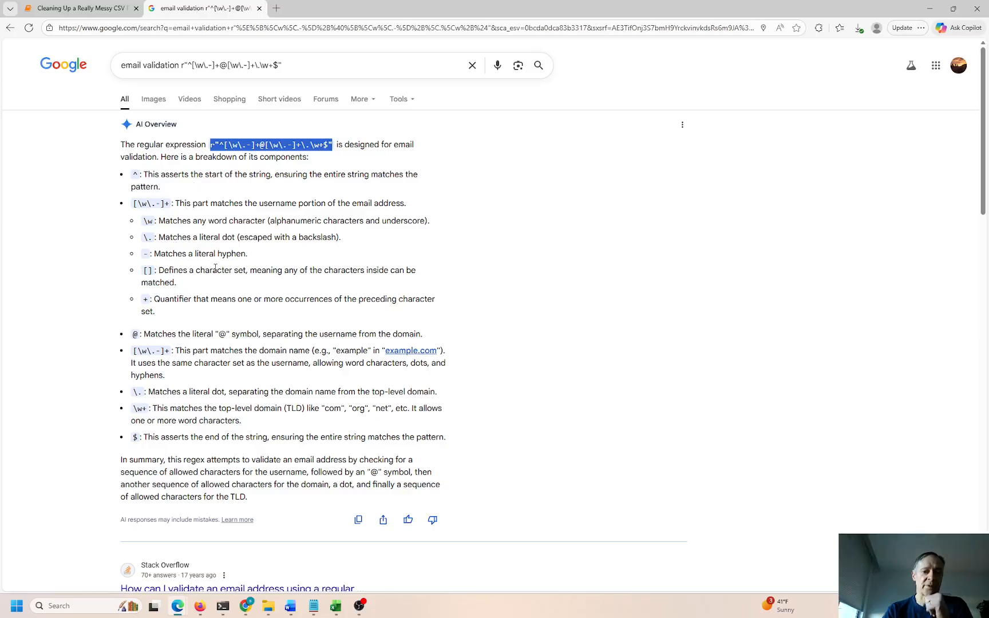
{"action": "left_click", "coordinate": [75, 9]}
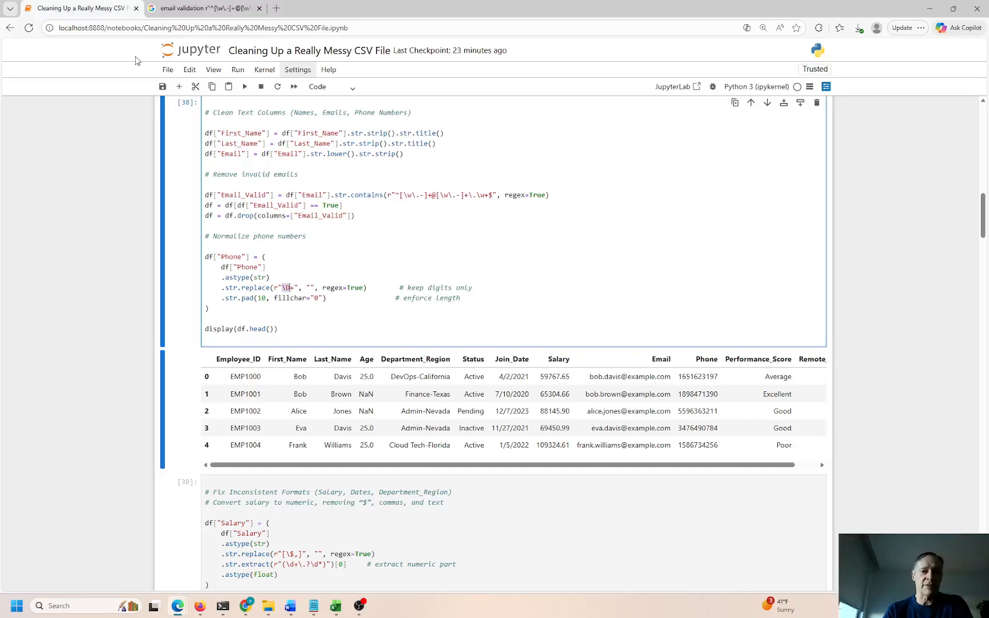
{"action": "left_click", "coordinate": [330, 301]}
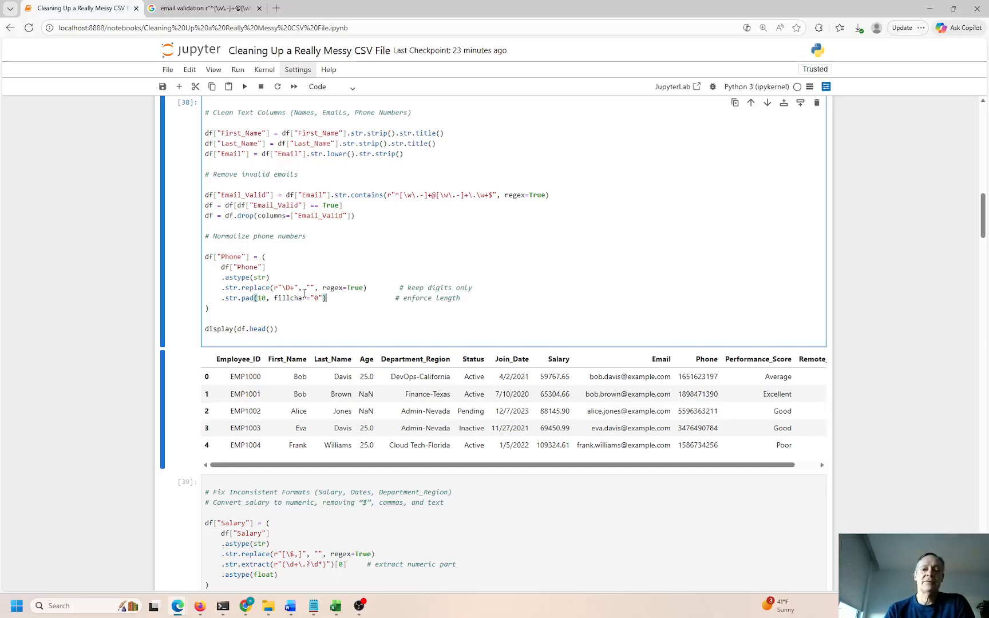
{"action": "left_click_drag", "start_coordinate": [221, 257], "coordinate": [290, 288]}
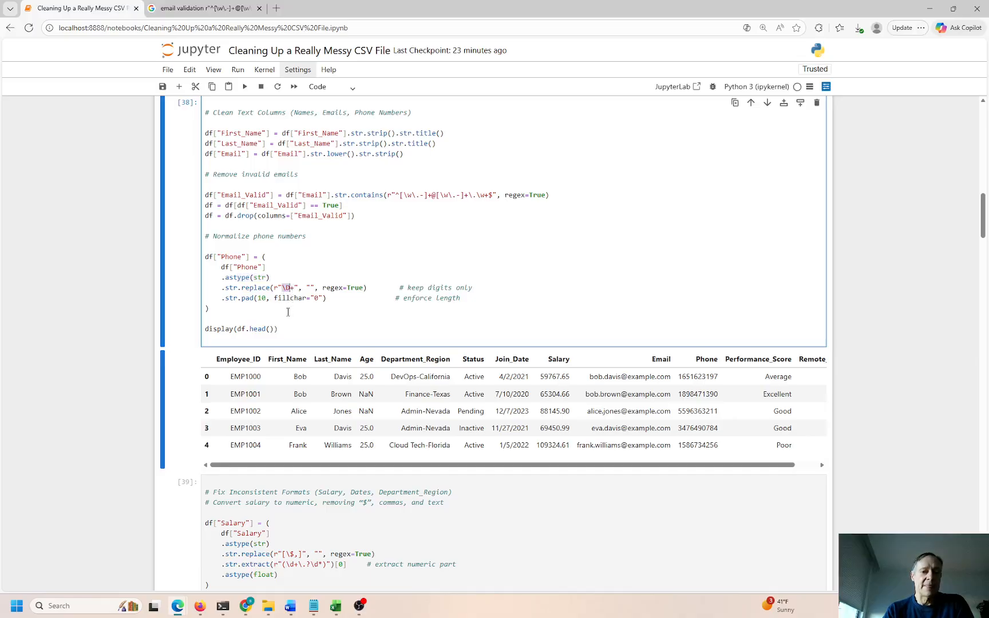
{"action": "left_click_drag", "start_coordinate": [283, 287], "coordinate": [291, 287]}
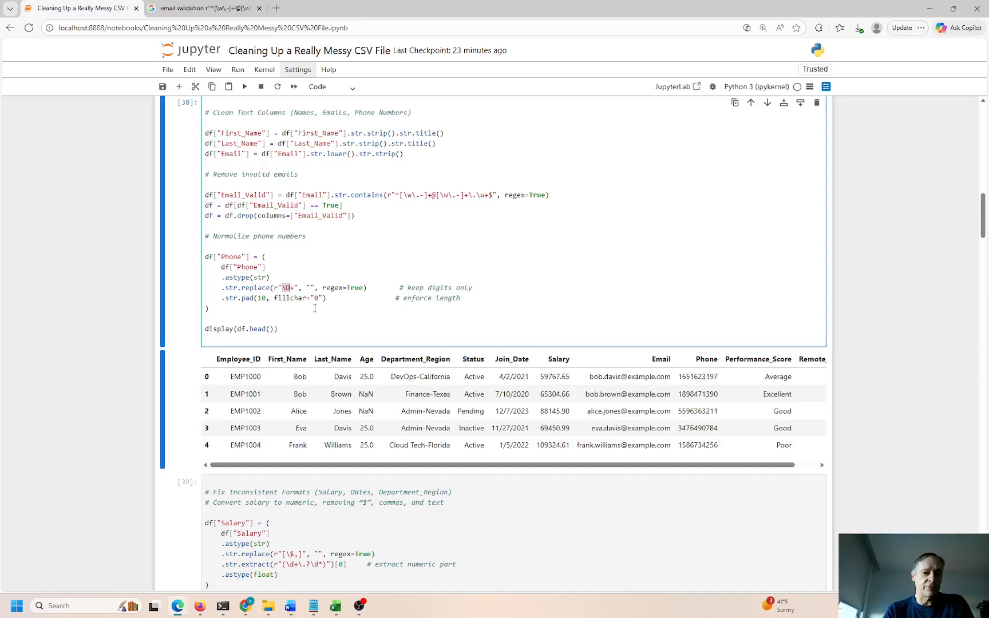
{"action": "double_click", "coordinate": [261, 298]}
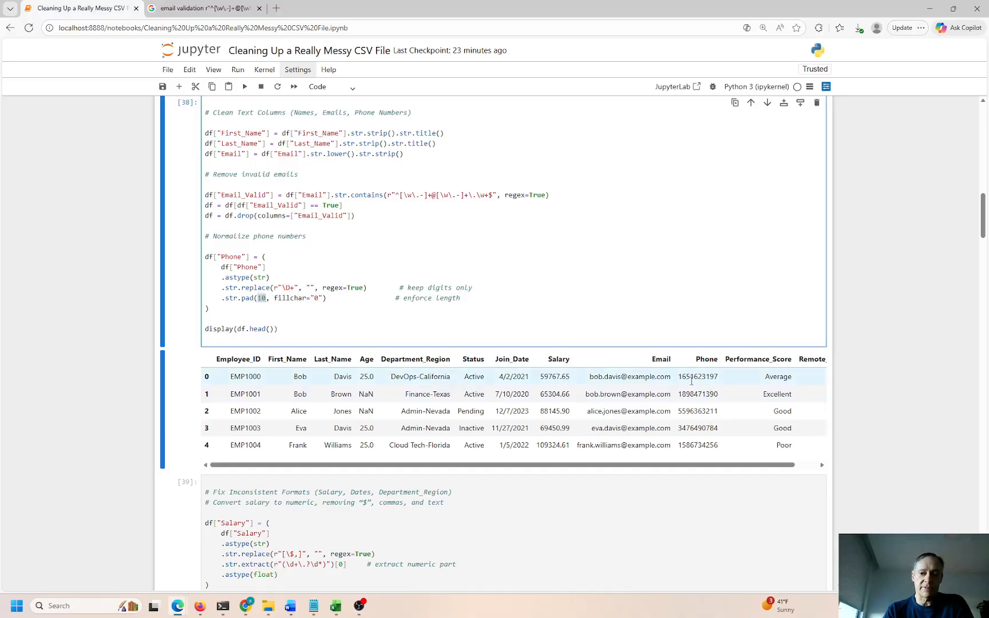
{"action": "left_click_drag", "start_coordinate": [679, 376], "coordinate": [689, 377]}
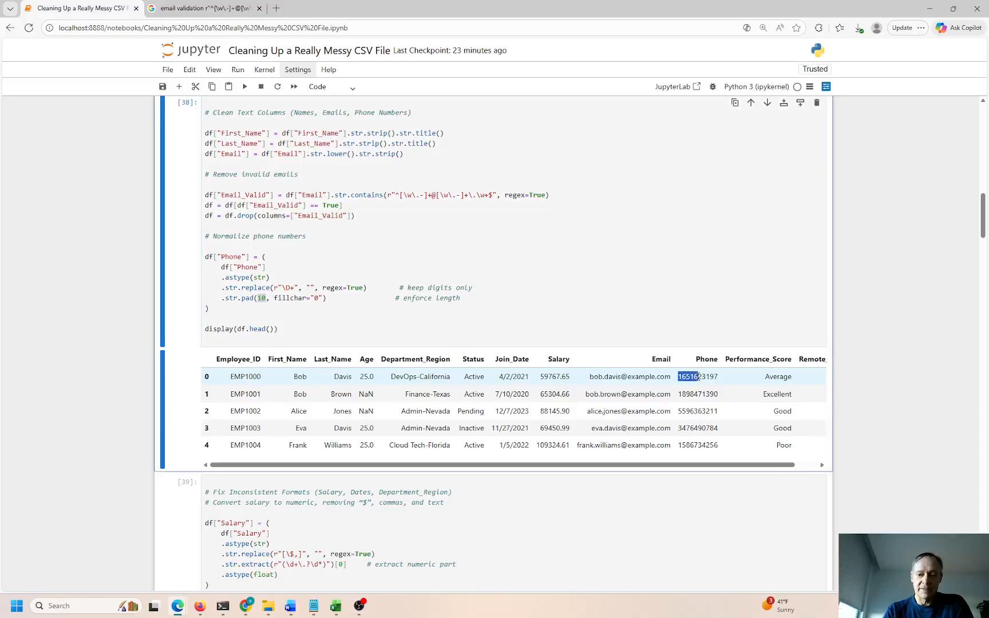
{"action": "left_click_drag", "start_coordinate": [708, 376], "coordinate": [682, 376]}
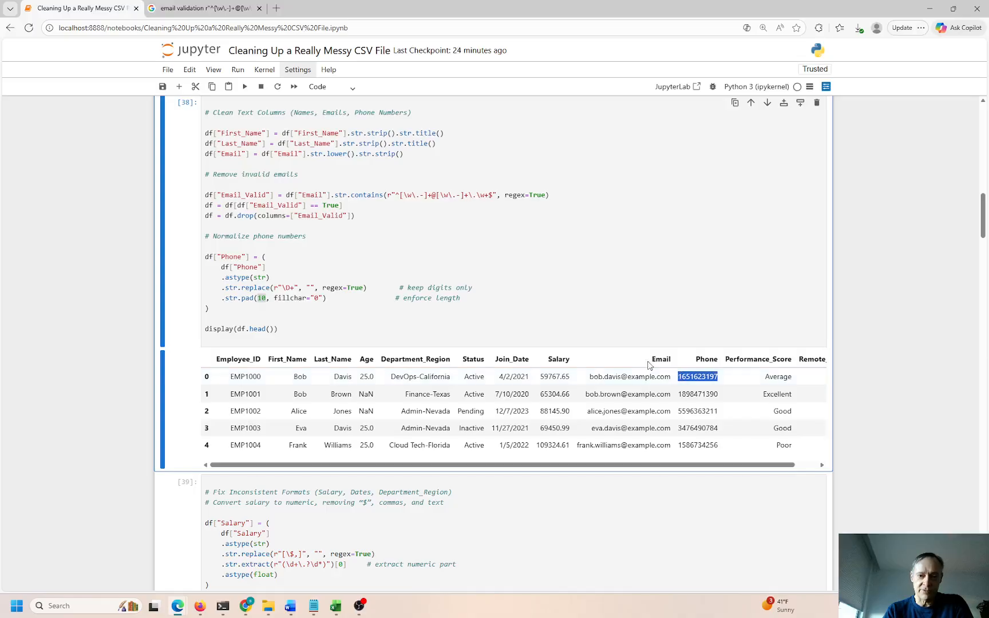
{"action": "scroll", "coordinate": [680, 213], "scroll_direction": "up", "scroll_amount": 1}
{"action": "scroll", "coordinate": [688, 214], "scroll_direction": "up", "scroll_amount": 7}
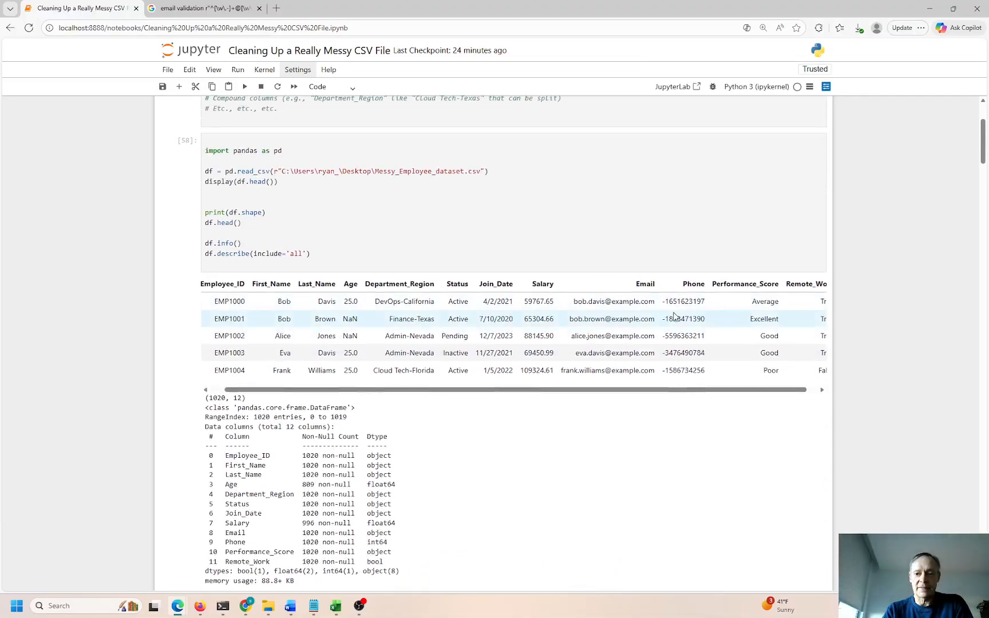
{"action": "left_click_drag", "start_coordinate": [662, 301], "coordinate": [701, 302]}
{"action": "left_click_drag", "start_coordinate": [662, 371], "coordinate": [707, 375]}
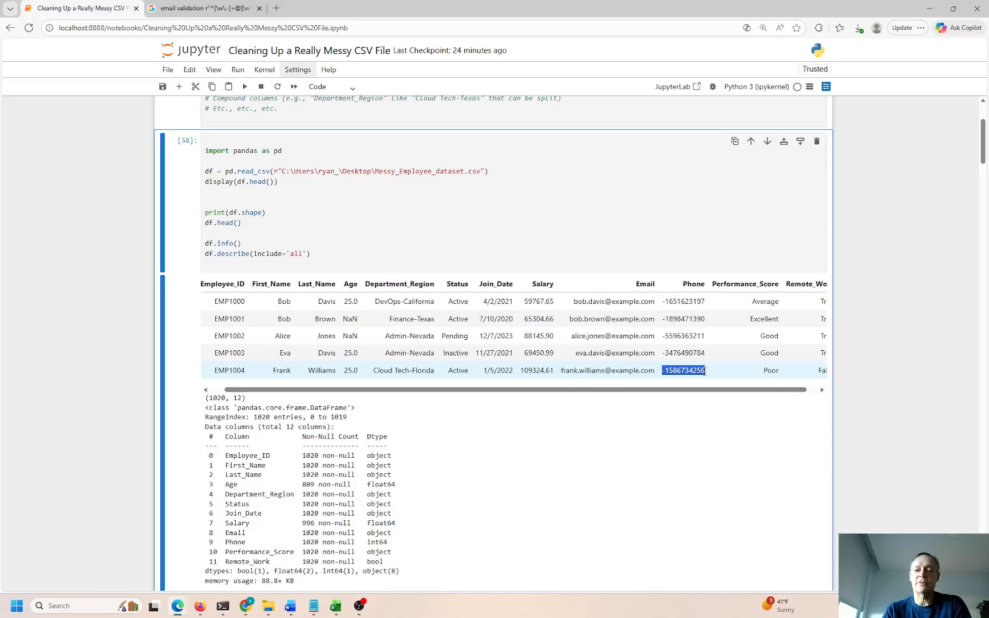
{"action": "scroll", "coordinate": [653, 363], "scroll_direction": "down", "scroll_amount": 12}
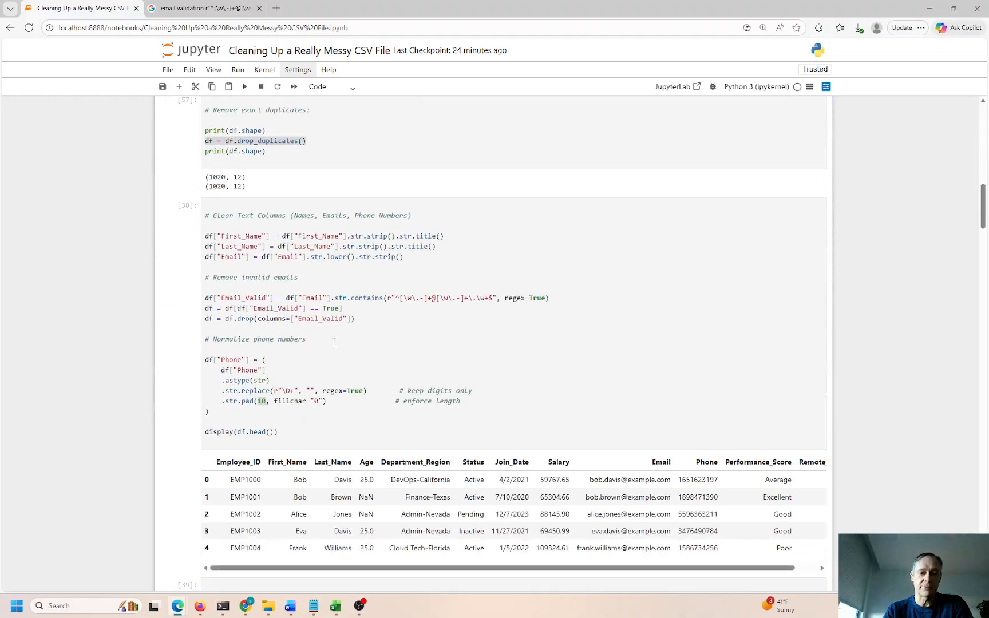
{"action": "left_click", "coordinate": [311, 266]}
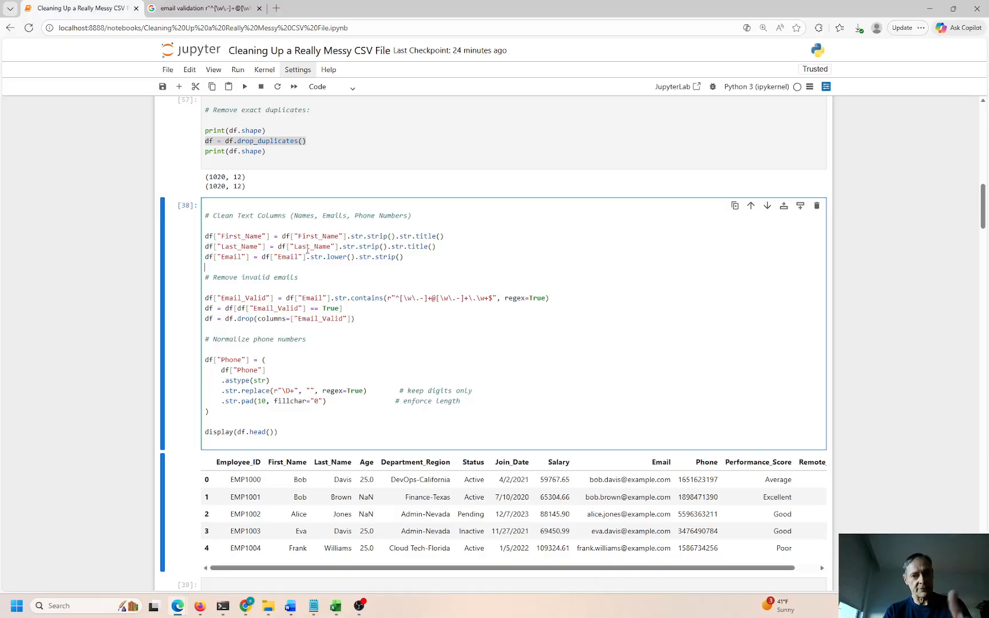
Re-run the text-cleaning cell as [59] and check the title-cased names in row 1
{"action": "left_click", "coordinate": [262, 328]}
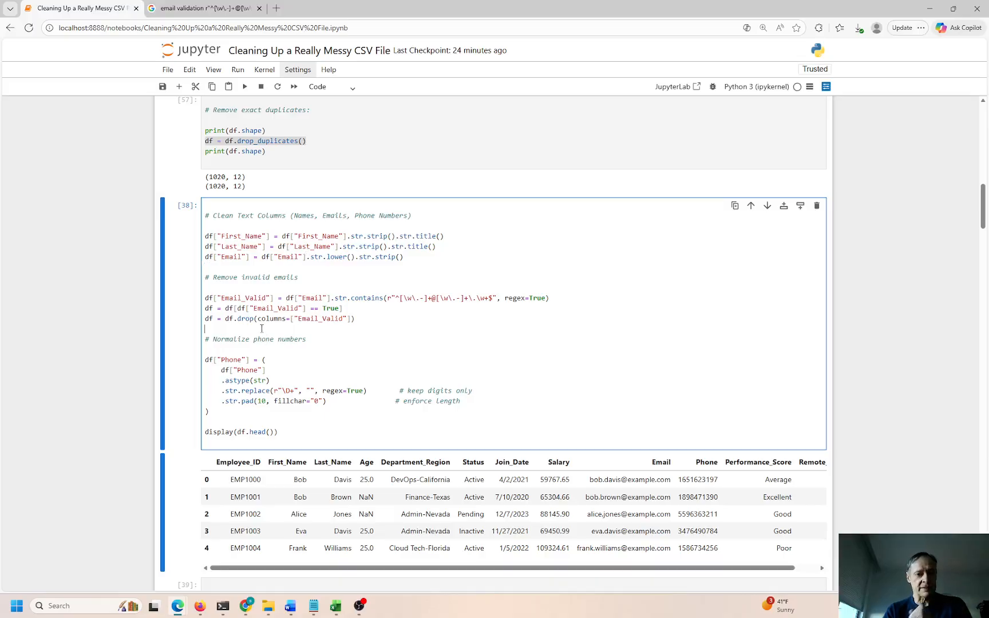
{"action": "key", "text": "ctrl+Return"}
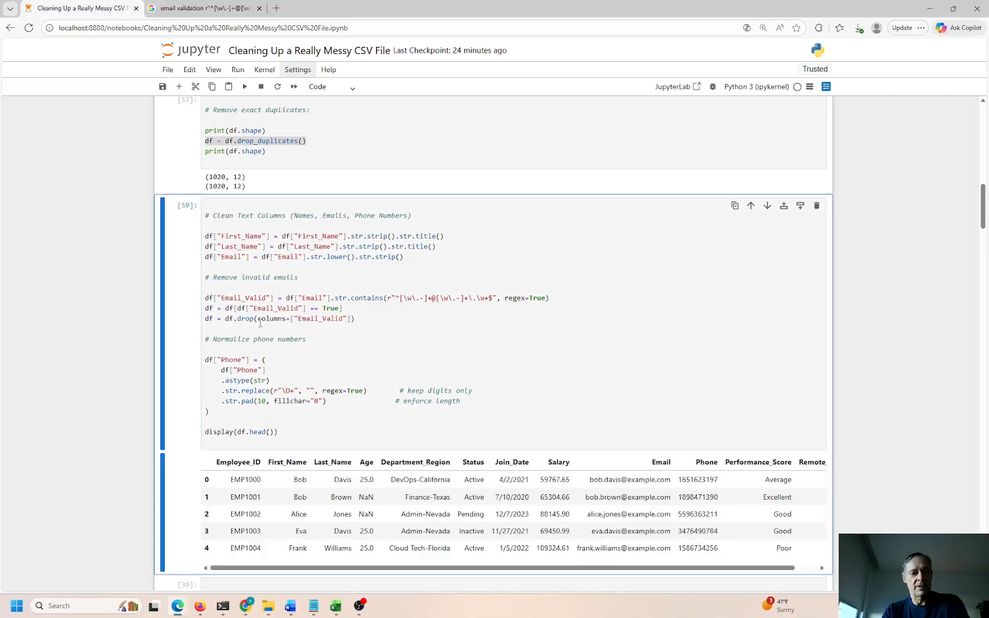
{"action": "double_click", "coordinate": [300, 497]}
{"action": "double_click", "coordinate": [341, 496]}
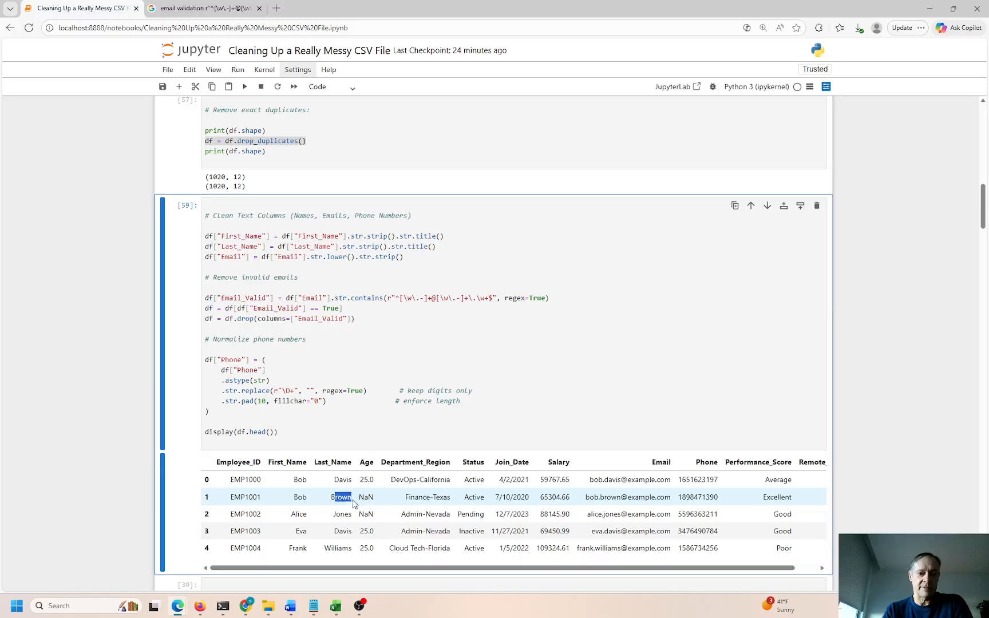
Check the lowercase emails and ten-digit phone numbers in the output rows
{"action": "left_click_drag", "start_coordinate": [608, 480], "coordinate": [672, 480]}
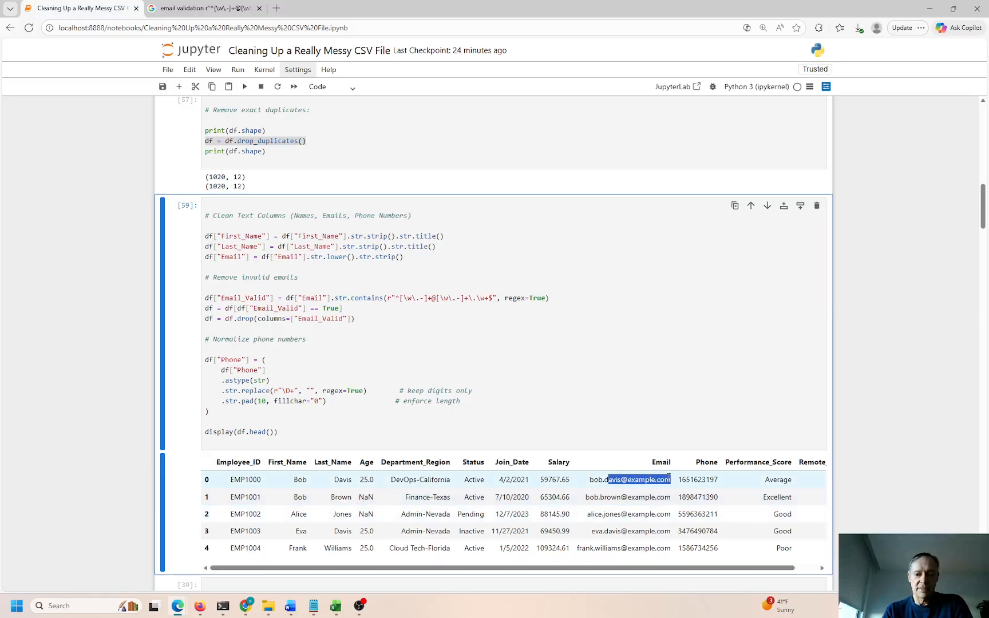
{"action": "left_click_drag", "start_coordinate": [608, 532], "coordinate": [655, 536]}
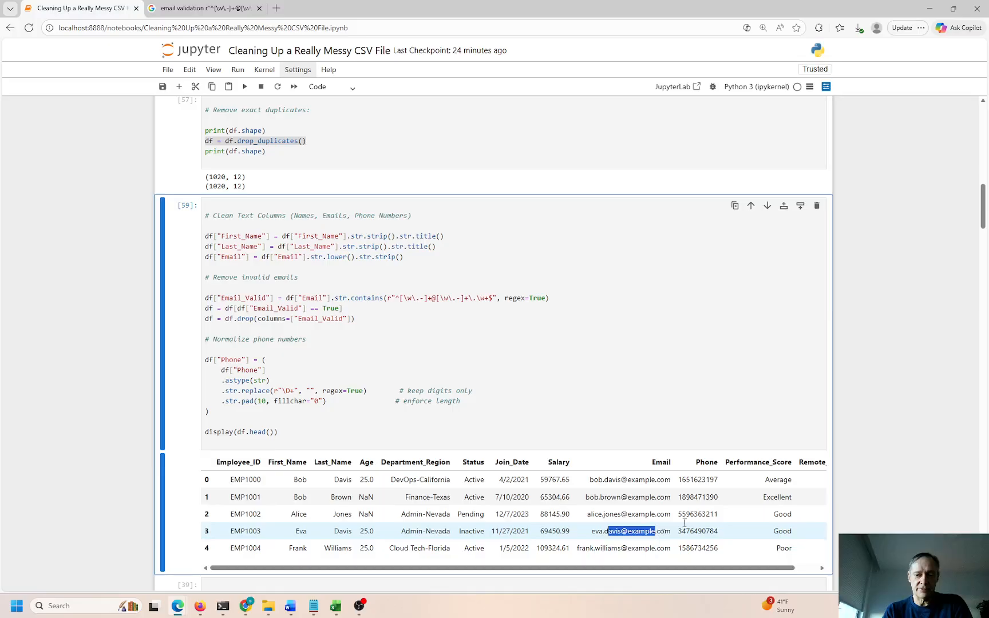
{"action": "left_click_drag", "start_coordinate": [685, 480], "coordinate": [722, 484]}
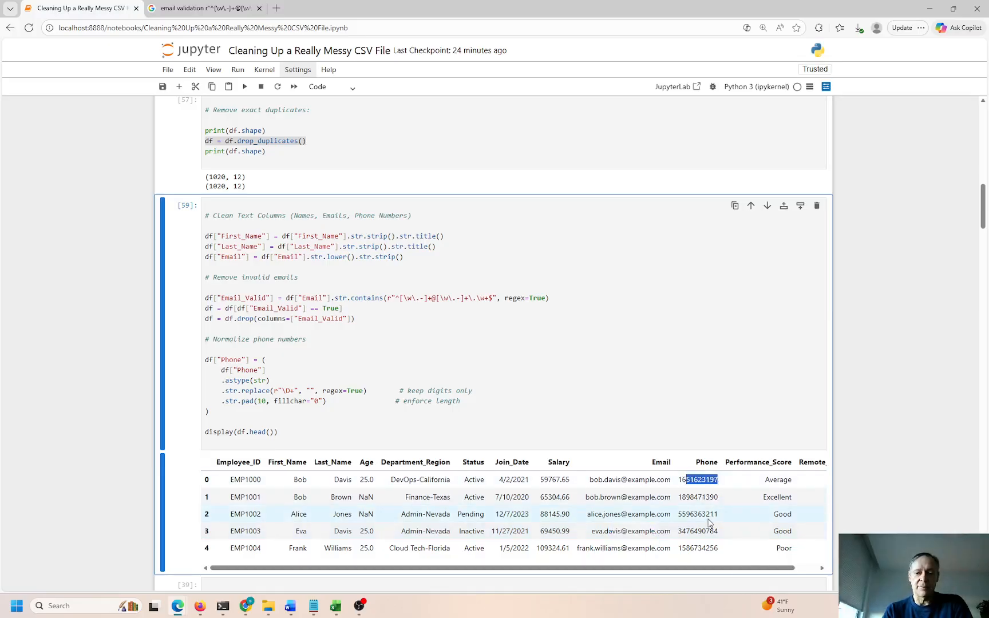
{"action": "scroll", "coordinate": [708, 521], "scroll_direction": "down", "scroll_amount": 1}
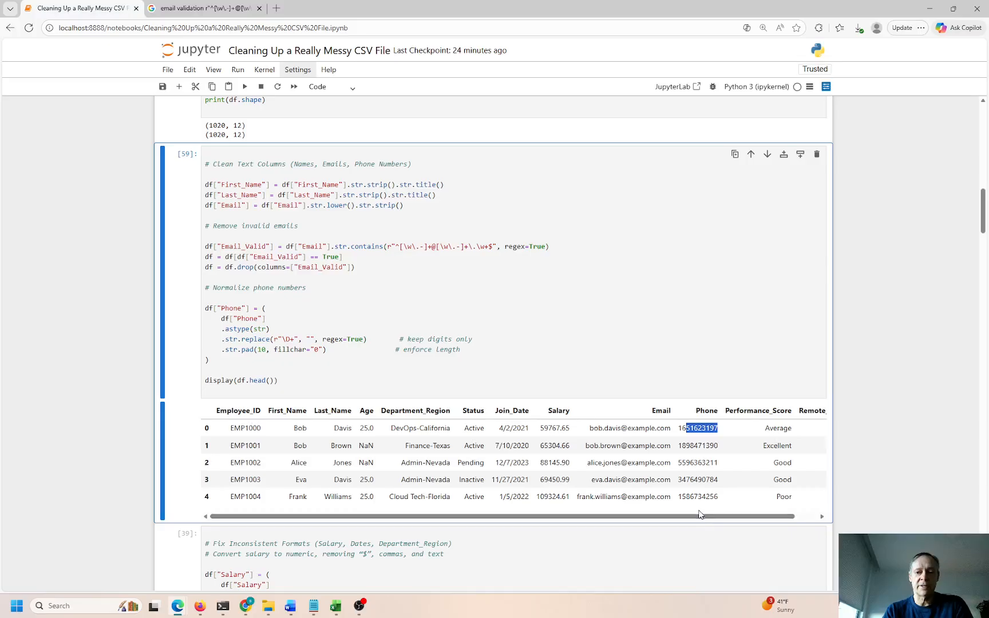
{"action": "scroll", "coordinate": [700, 516], "scroll_direction": "down", "scroll_amount": 3}
{"action": "left_click", "coordinate": [306, 429]}
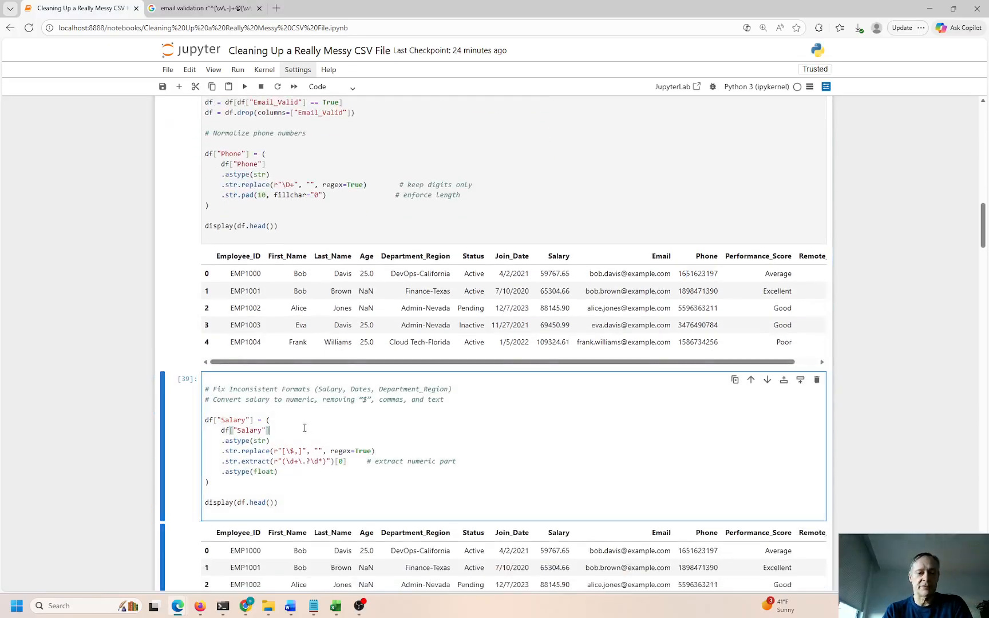
{"action": "scroll", "coordinate": [563, 482], "scroll_direction": "down", "scroll_amount": 2}
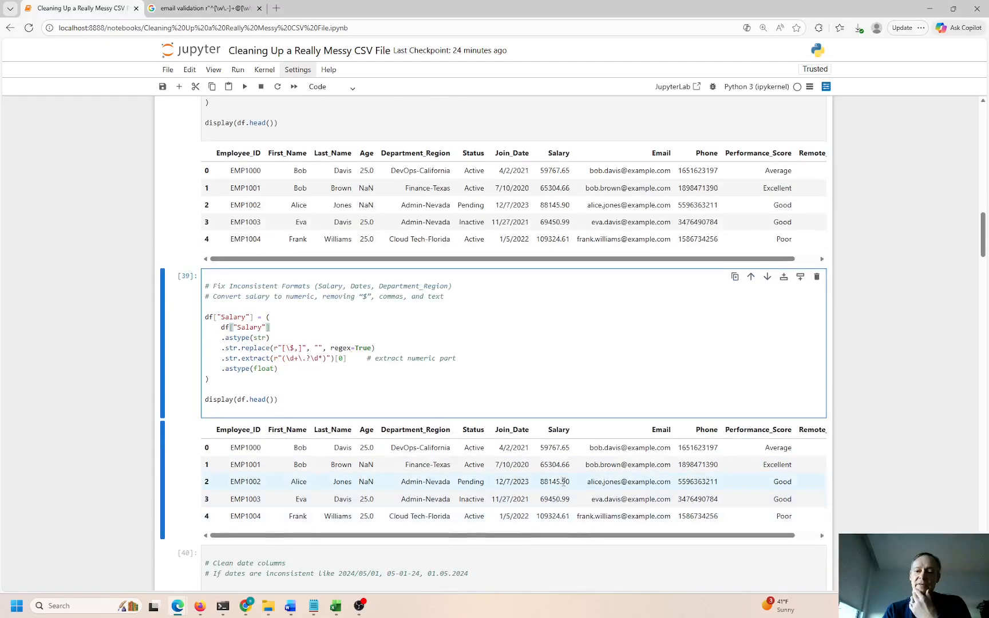
{"action": "left_click_drag", "start_coordinate": [552, 447], "coordinate": [567, 449]}
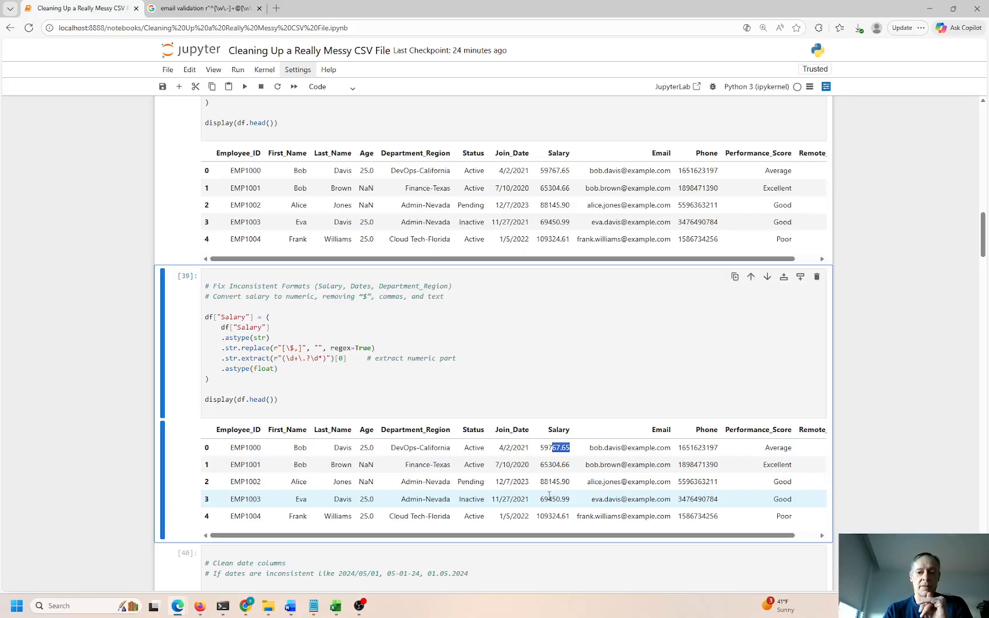
{"action": "mouse_move", "coordinate": [559, 448]}
{"action": "left_mouse_down"}
{"action": "mouse_move", "coordinate": [570, 448]}
{"action": "mouse_move", "coordinate": [570, 465]}
{"action": "left_mouse_up"}
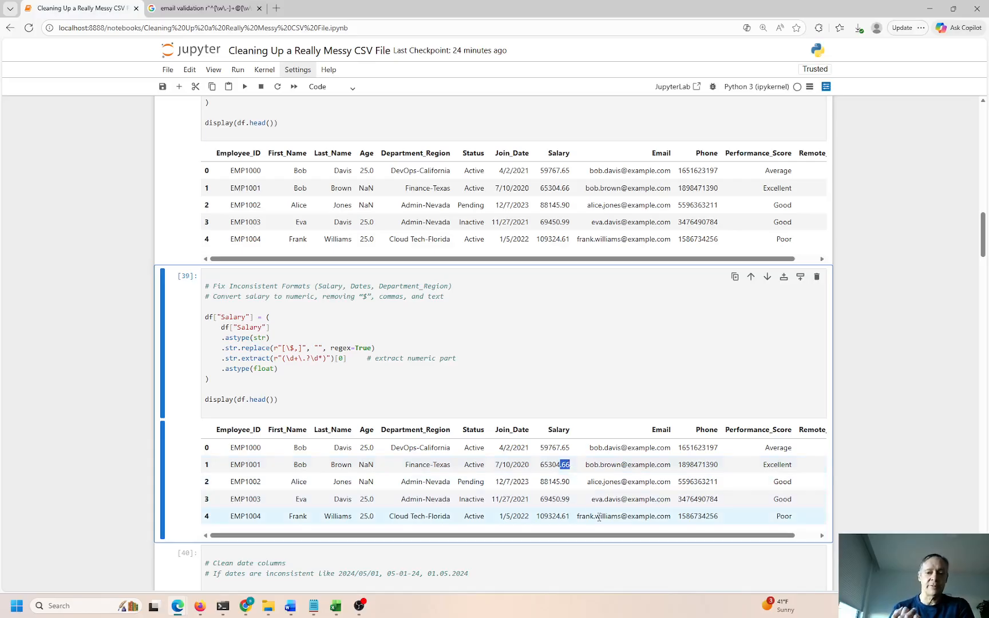
Replace the earlier Google query with 'how much does it cost to make a penny' and search
{"action": "left_click", "coordinate": [198, 8]}
{"action": "triple_click", "coordinate": [296, 64]}
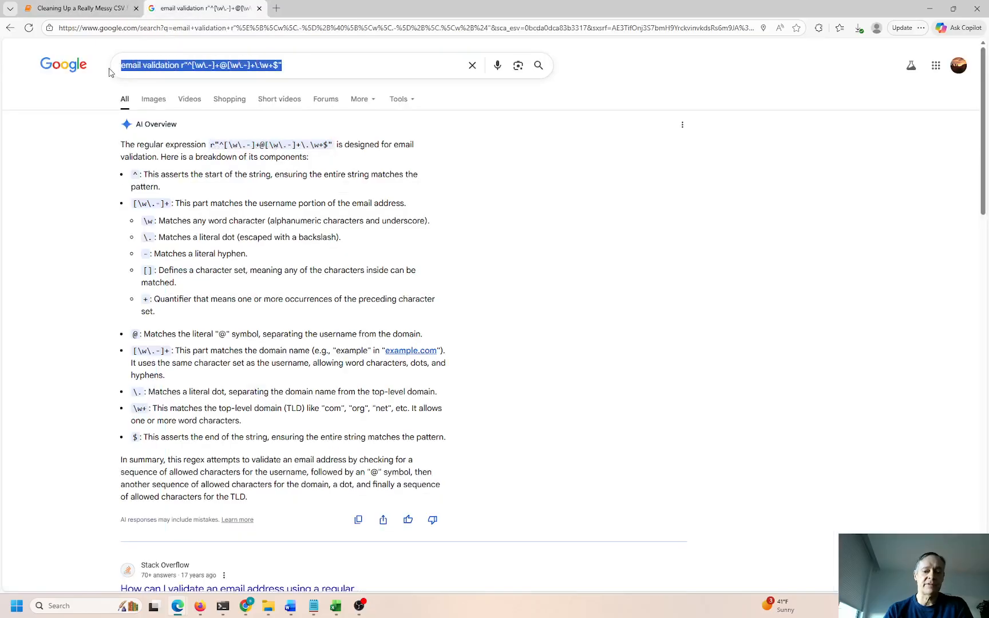
{"action": "type", "text": "how much"}
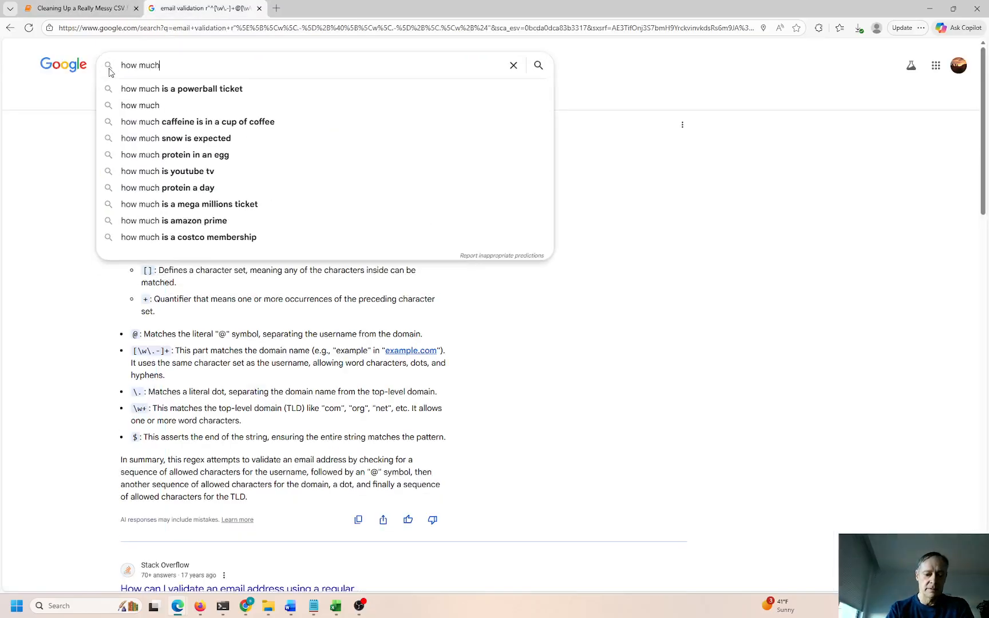
{"action": "type", "text": " does it cost "}
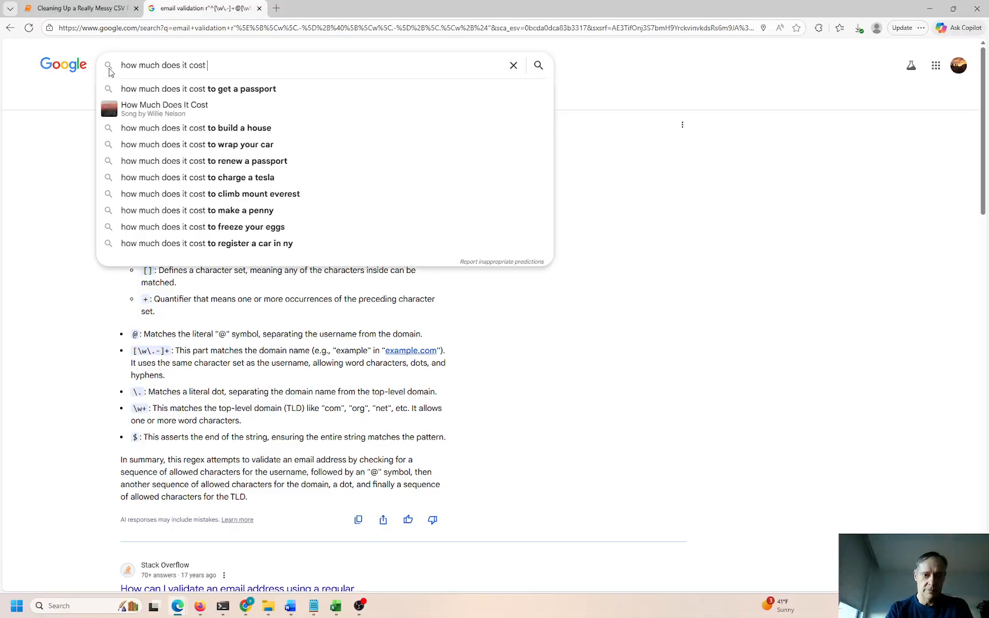
{"action": "type", "text": "to make"}
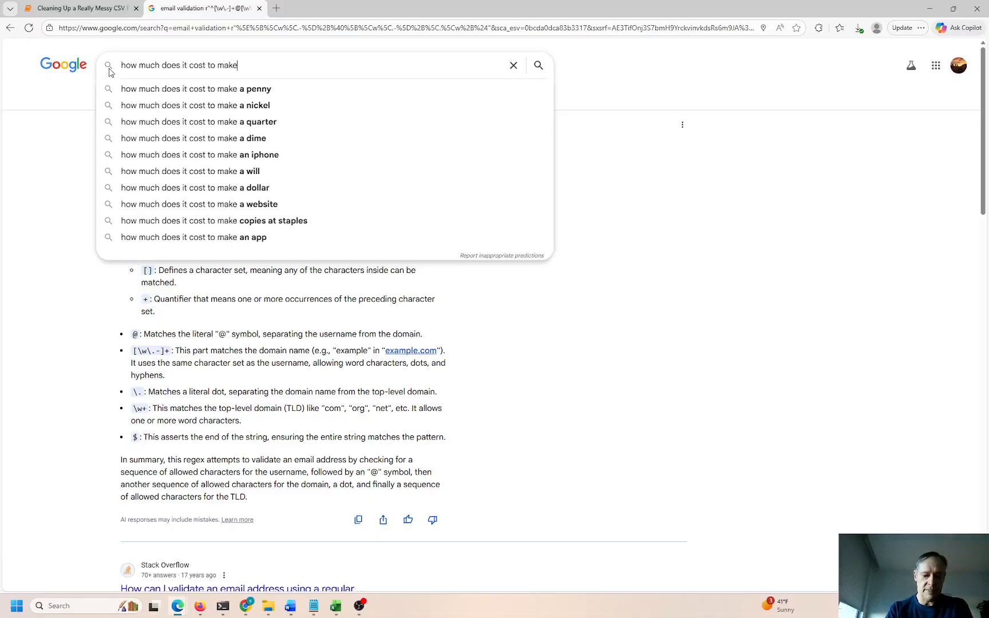
{"action": "type", "text": " a penny"}
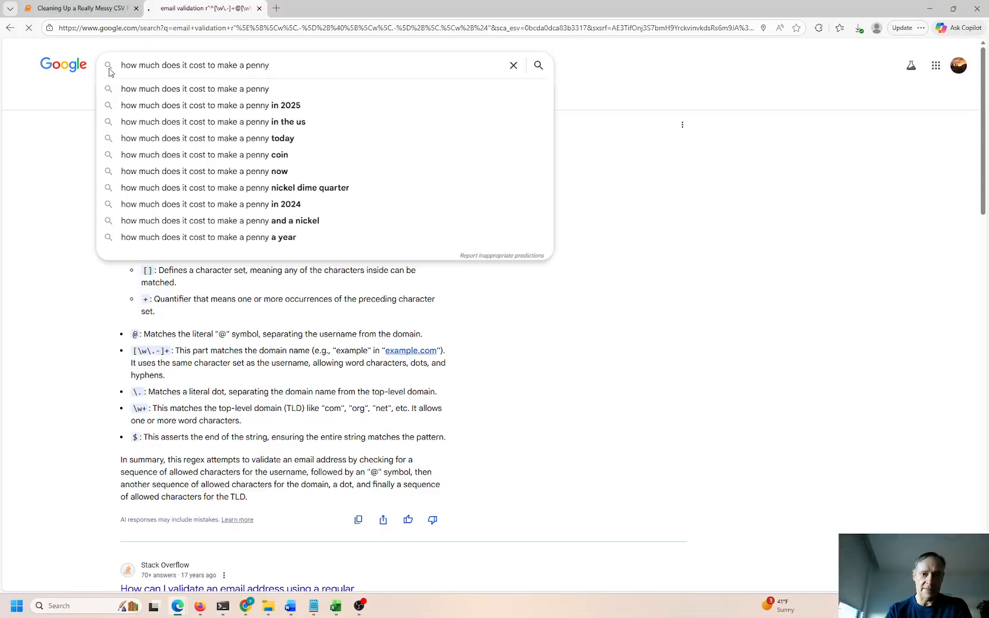
{"action": "key", "text": "Return"}
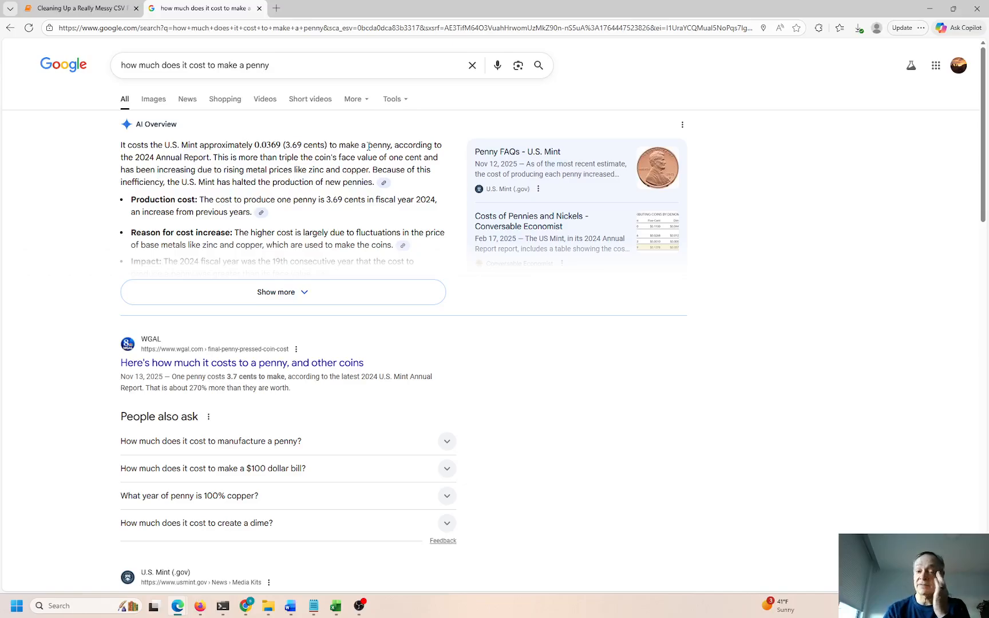
Back in the notebook, re-run the salary-cleaning cell so Salary shows plain values like 59767.65
{"action": "left_click", "coordinate": [61, 10]}
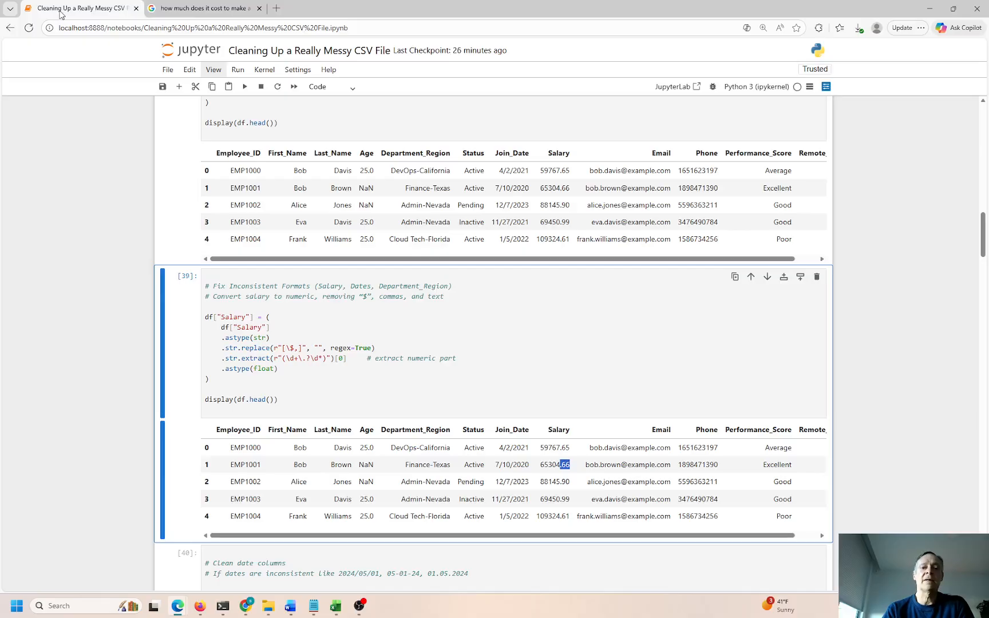
{"action": "left_click", "coordinate": [243, 305]}
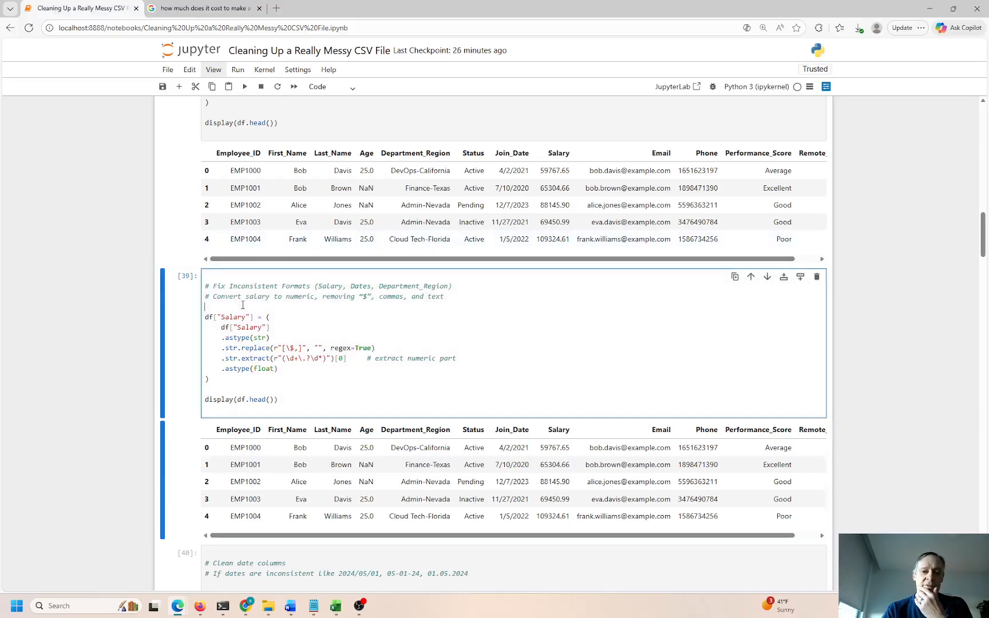
{"action": "key", "text": "ctrl+Return"}
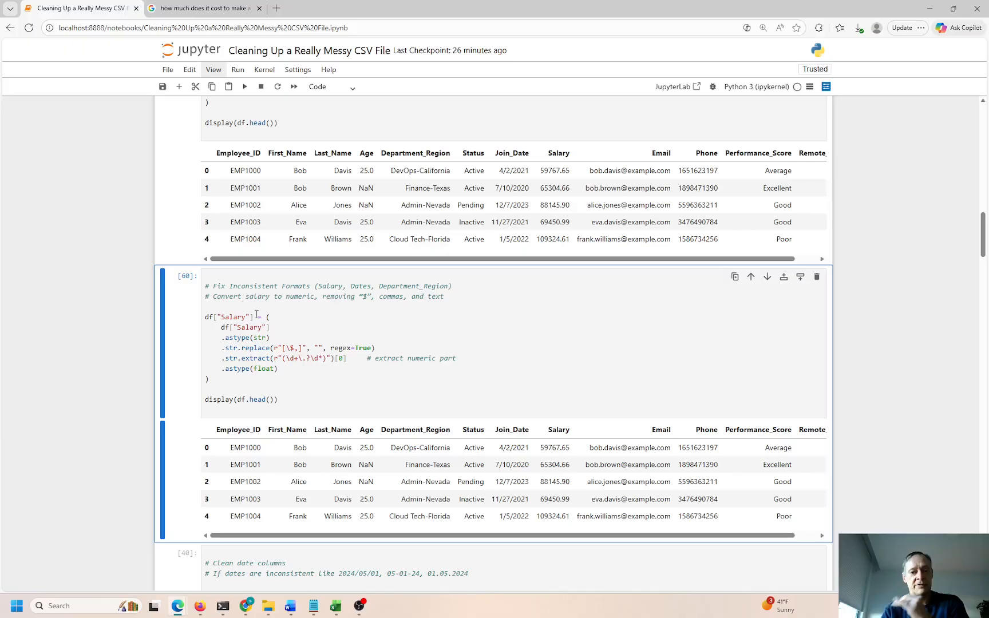
{"action": "scroll", "coordinate": [475, 395], "scroll_direction": "down", "scroll_amount": 3}
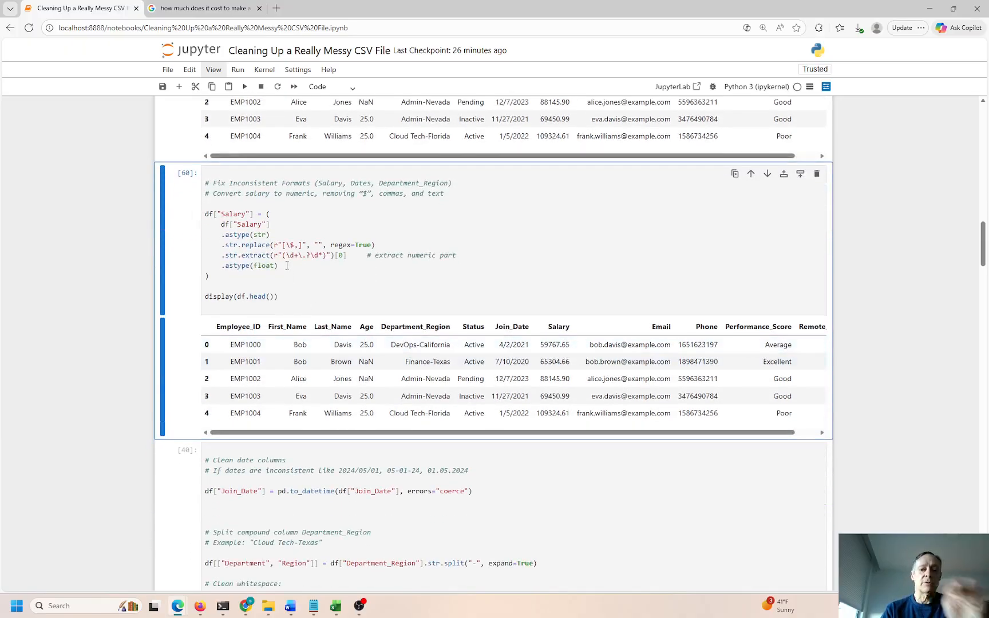
{"action": "left_click_drag", "start_coordinate": [571, 344], "coordinate": [540, 347]}
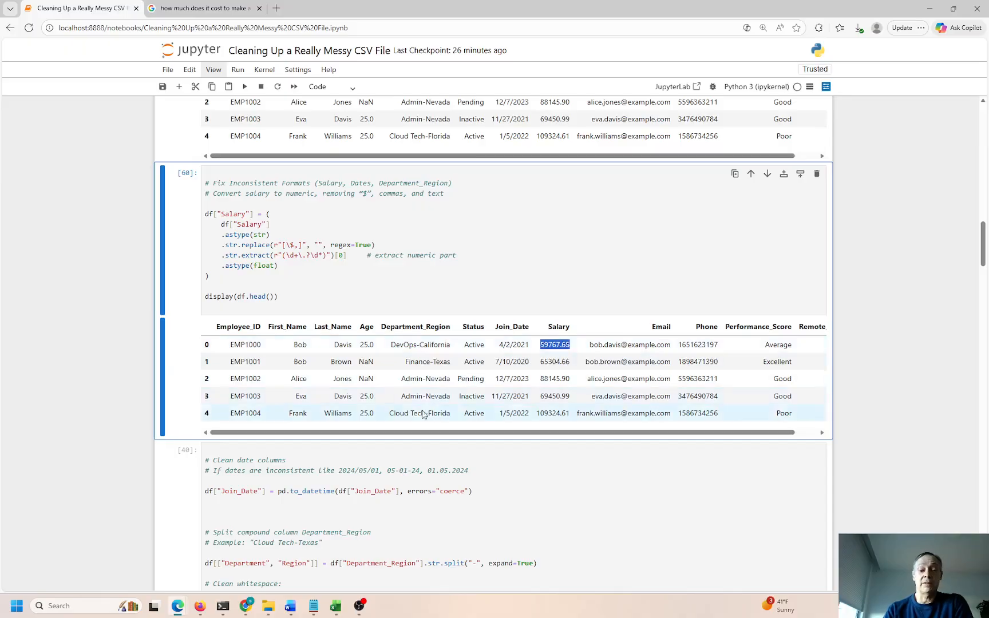
{"action": "left_click", "coordinate": [319, 442]}
{"action": "scroll", "coordinate": [319, 441], "scroll_direction": "down", "scroll_amount": 3}
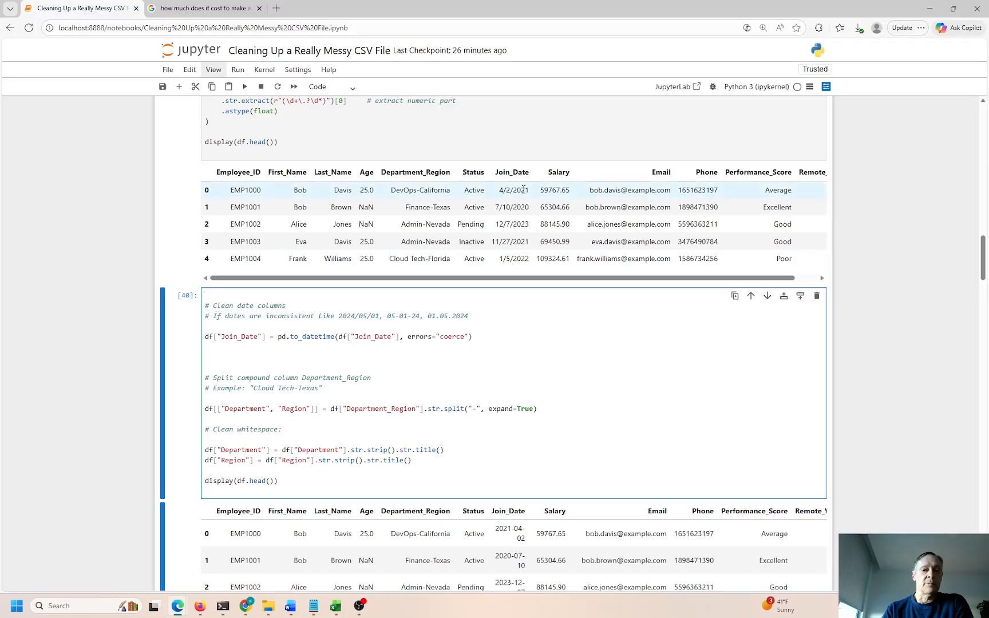
{"action": "left_click_drag", "start_coordinate": [570, 190], "coordinate": [544, 190]}
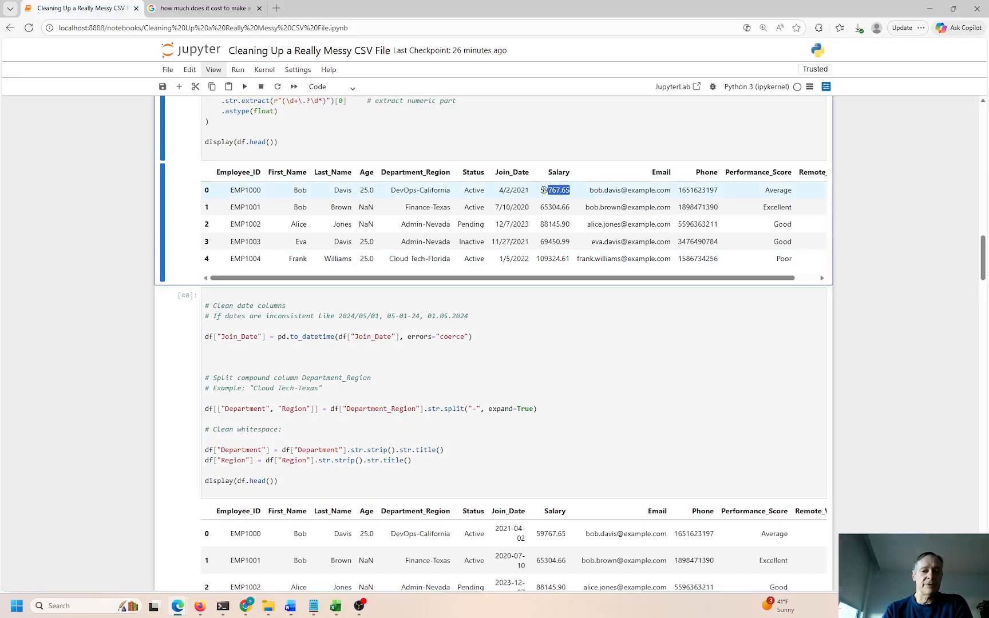
{"action": "double_click", "coordinate": [366, 337]}
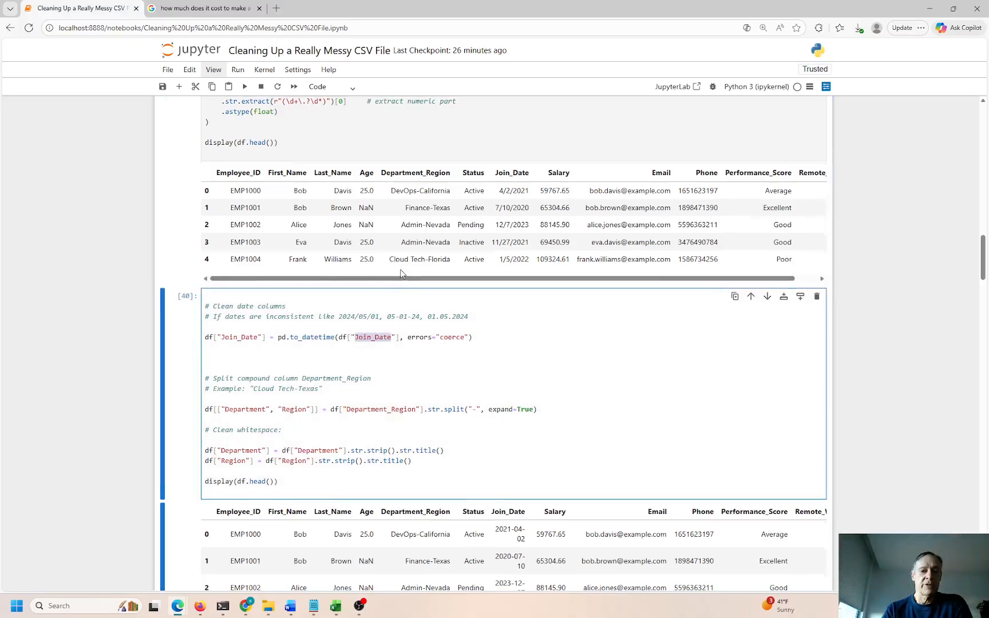
{"action": "scroll", "coordinate": [401, 269], "scroll_direction": "up", "scroll_amount": 2}
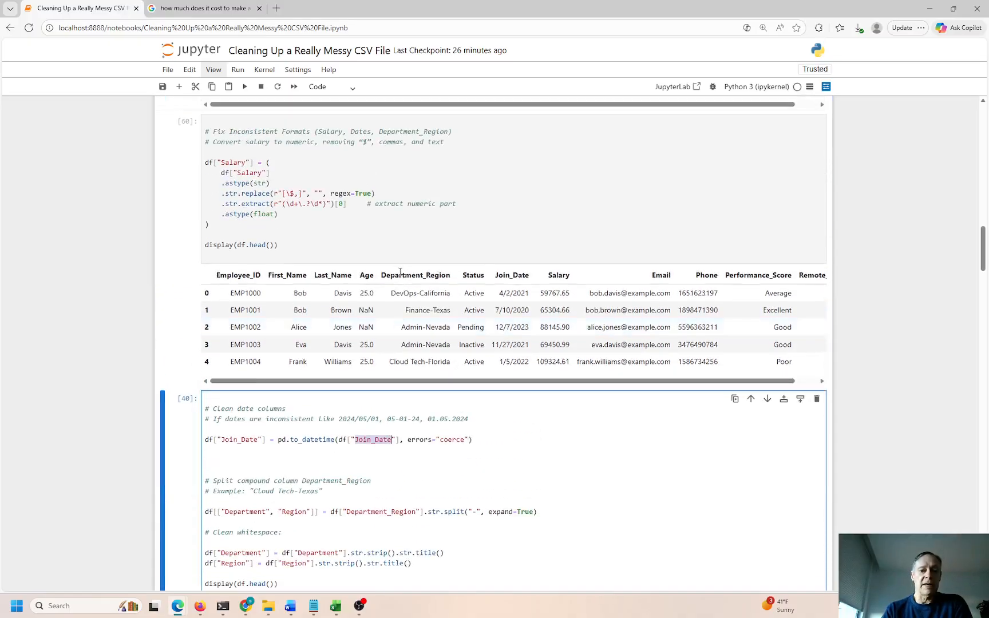
{"action": "double_click", "coordinate": [511, 276]}
{"action": "scroll", "coordinate": [485, 275], "scroll_direction": "up", "scroll_amount": 7}
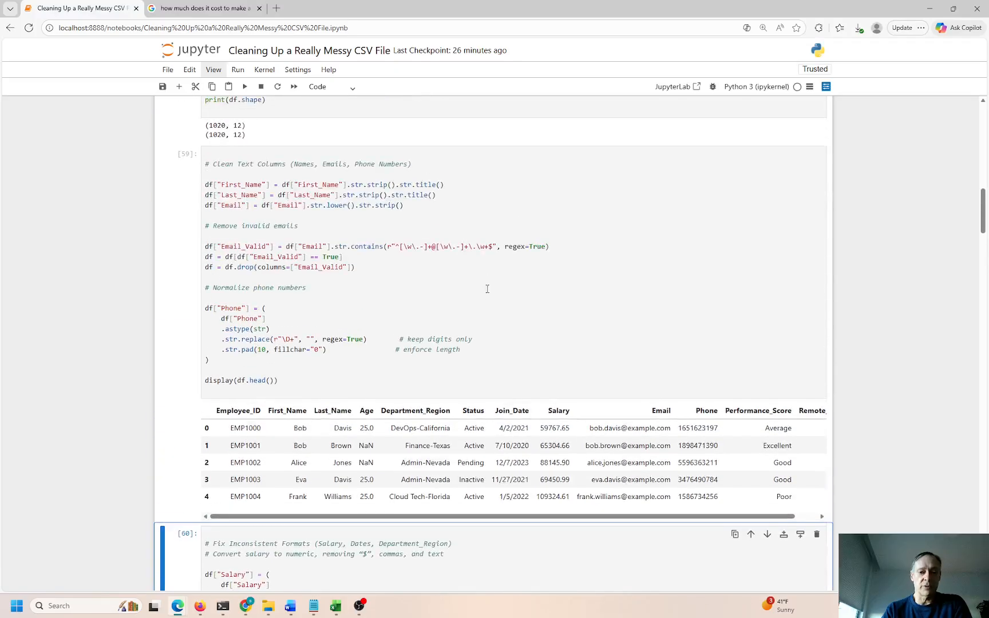
{"action": "double_click", "coordinate": [505, 409]}
{"action": "scroll", "coordinate": [467, 254], "scroll_direction": "up", "scroll_amount": 6}
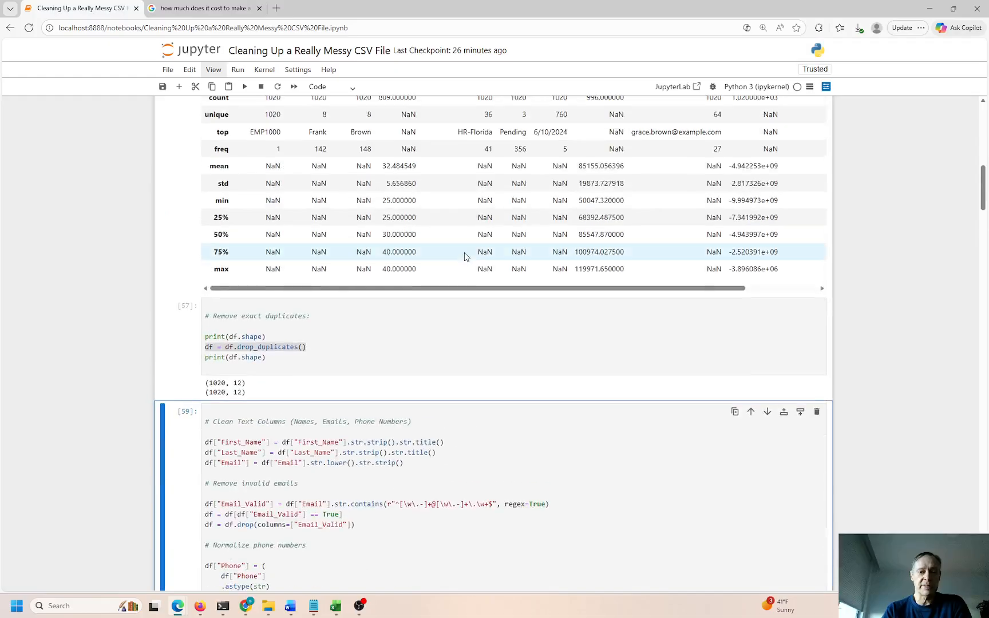
{"action": "scroll", "coordinate": [515, 171], "scroll_direction": "up", "scroll_amount": 5}
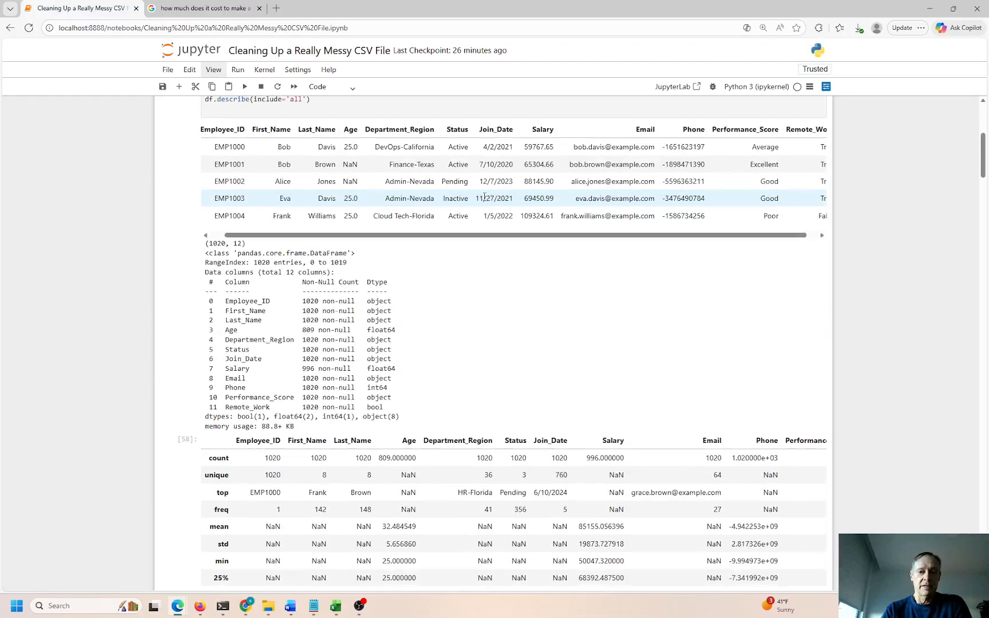
{"action": "double_click", "coordinate": [494, 179]}
{"action": "left_click_drag", "start_coordinate": [484, 233], "coordinate": [504, 233]}
{"action": "scroll", "coordinate": [502, 291], "scroll_direction": "down", "scroll_amount": 13}
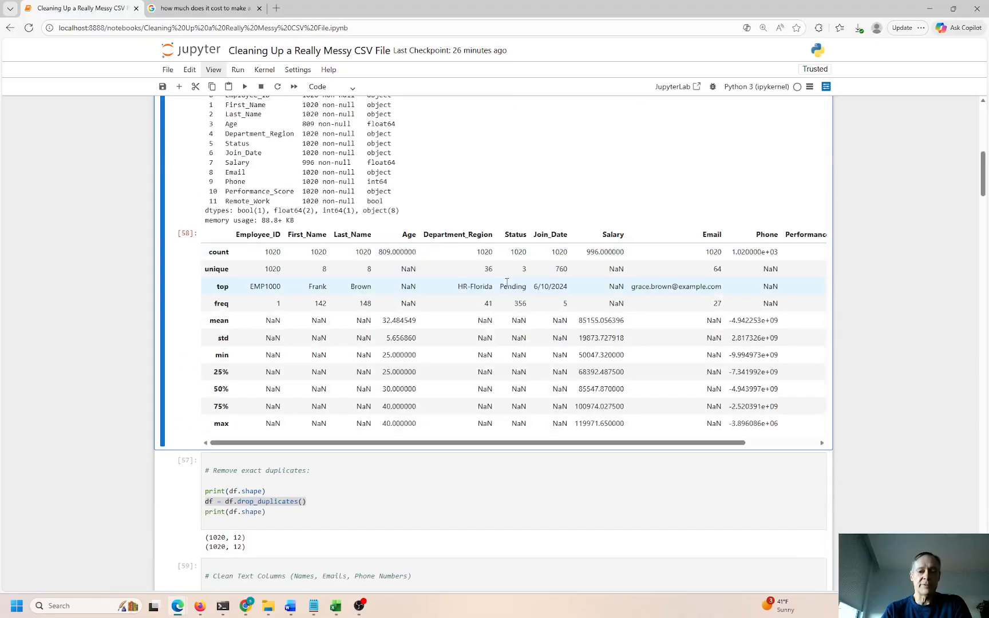
{"action": "scroll", "coordinate": [502, 290], "scroll_direction": "down", "scroll_amount": 4}
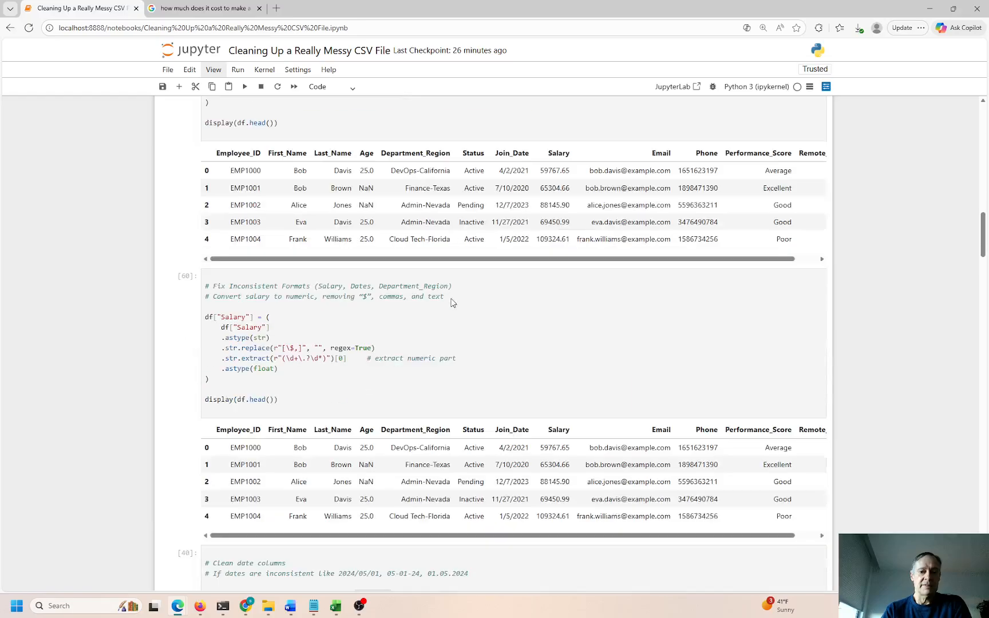
{"action": "scroll", "coordinate": [449, 350], "scroll_direction": "down", "scroll_amount": 5}
{"action": "left_click", "coordinate": [404, 289]}
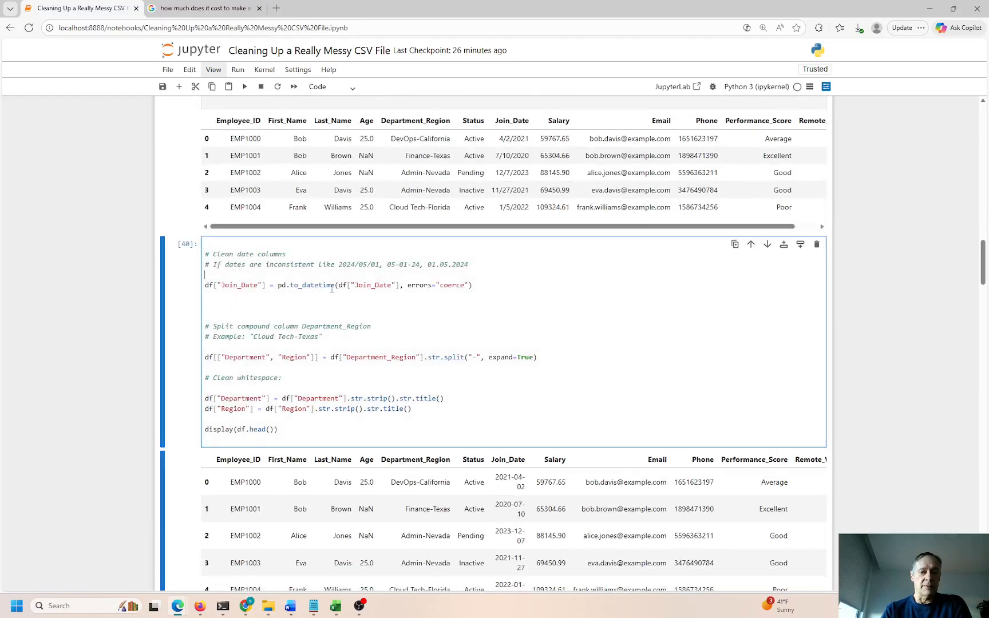
{"action": "left_click_drag", "start_coordinate": [281, 286], "coordinate": [399, 284]}
{"action": "double_click", "coordinate": [373, 284]}
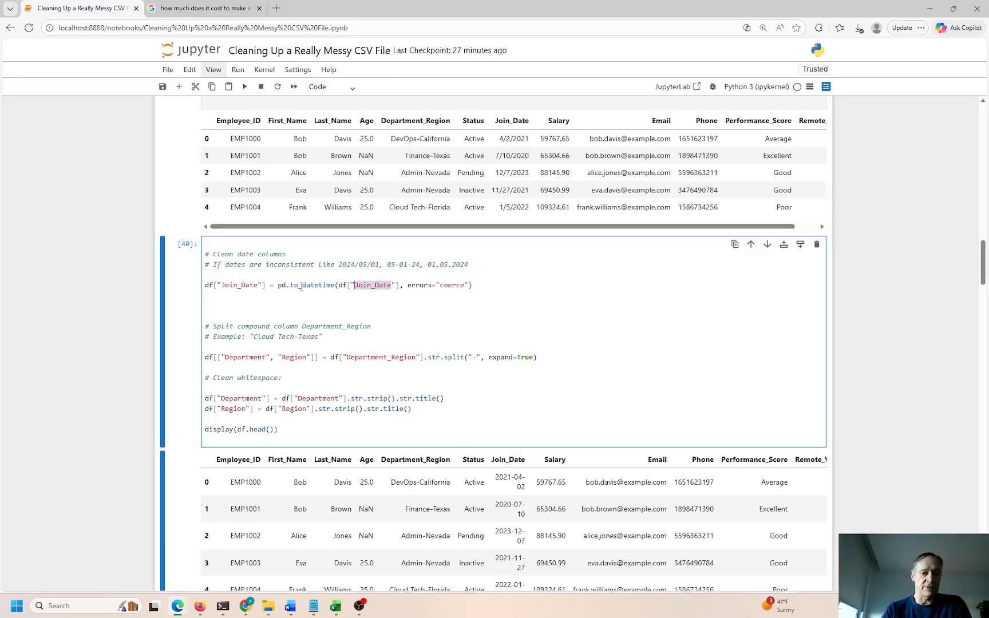
{"action": "left_click", "coordinate": [340, 284]}
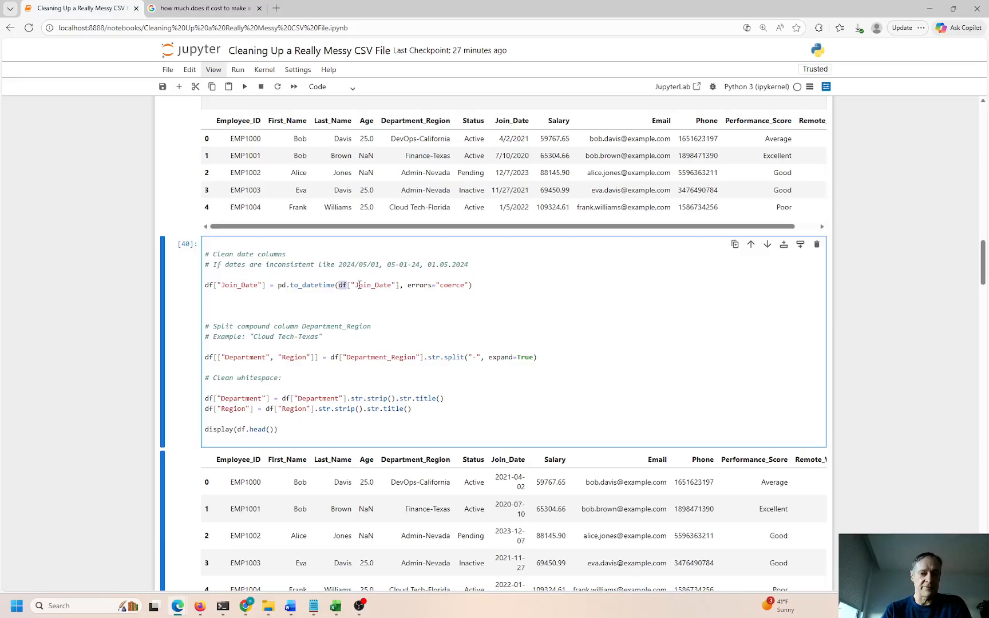
{"action": "double_click", "coordinate": [361, 284]}
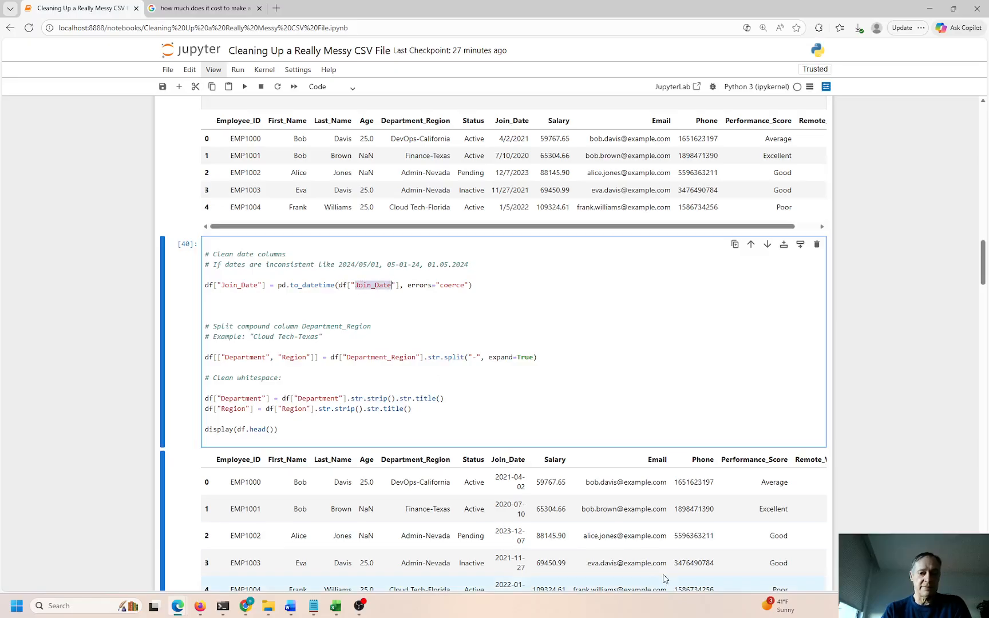
{"action": "double_click", "coordinate": [502, 460]}
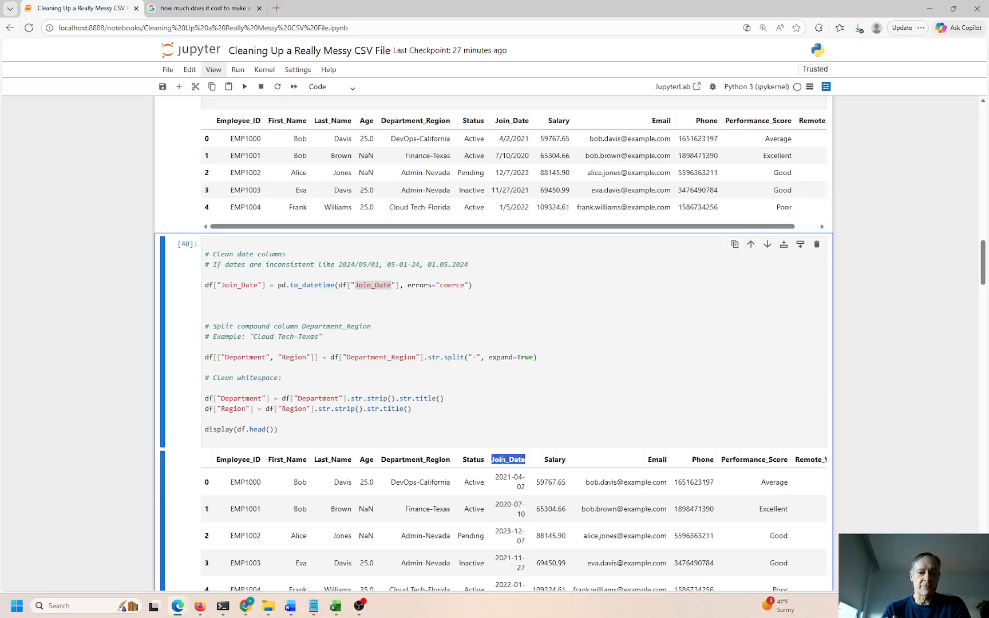
{"action": "left_click_drag", "start_coordinate": [469, 284], "coordinate": [405, 284]}
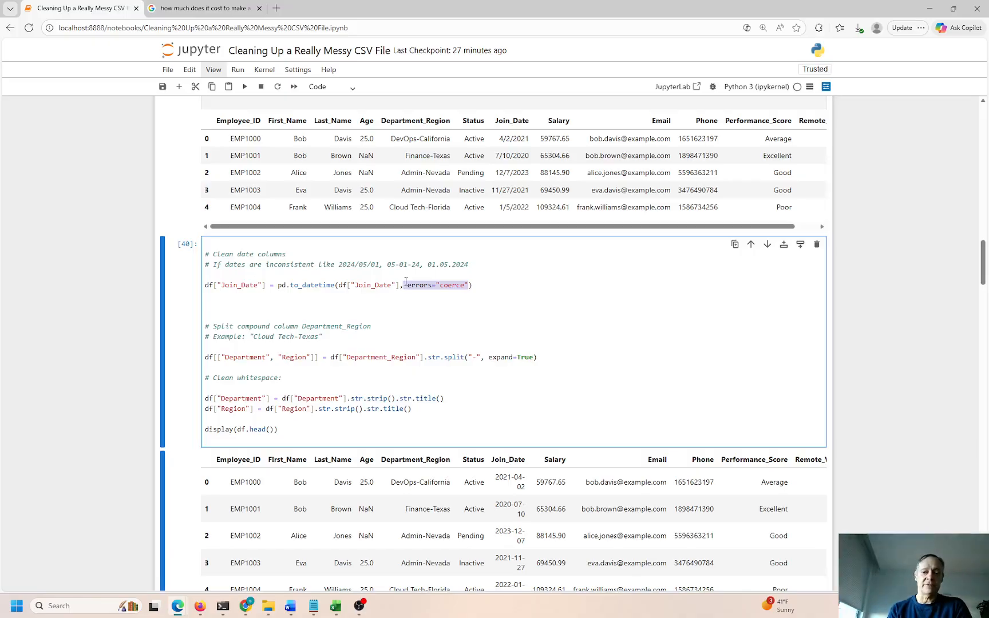
{"action": "scroll", "coordinate": [406, 282], "scroll_direction": "up", "scroll_amount": 4}
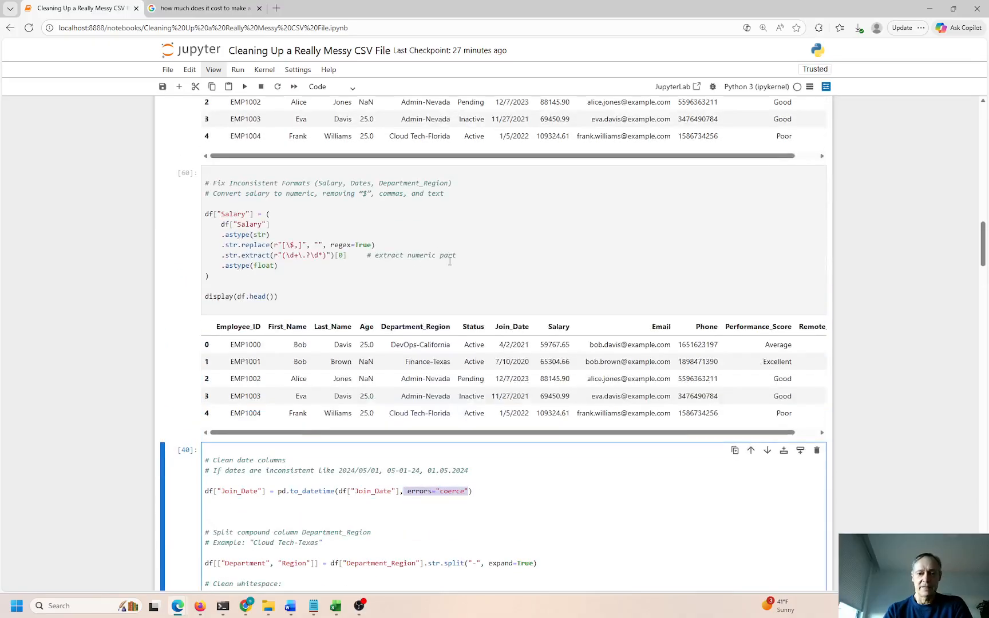
{"action": "left_click_drag", "start_coordinate": [498, 344], "coordinate": [519, 344]}
{"action": "left_click", "coordinate": [504, 346]}
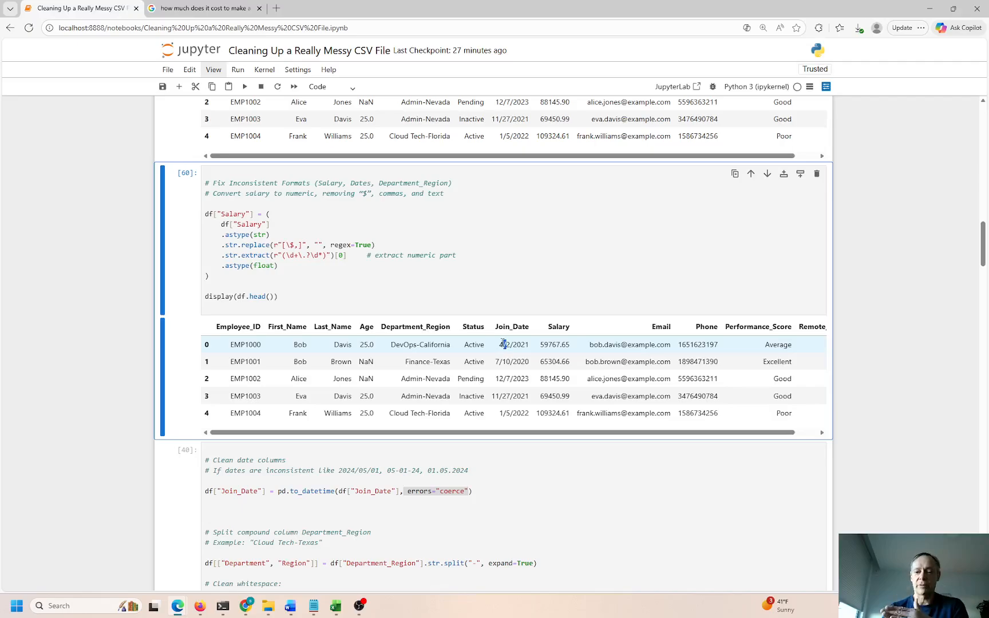
{"action": "scroll", "coordinate": [454, 210], "scroll_direction": "up", "scroll_amount": 20}
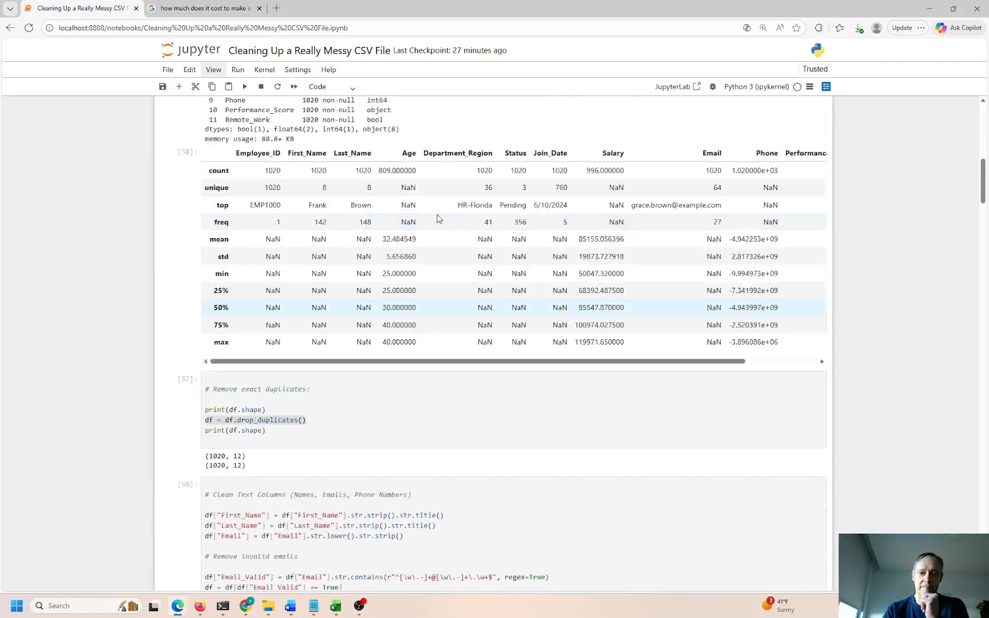
{"action": "scroll", "coordinate": [400, 237], "scroll_direction": "up", "scroll_amount": 2}
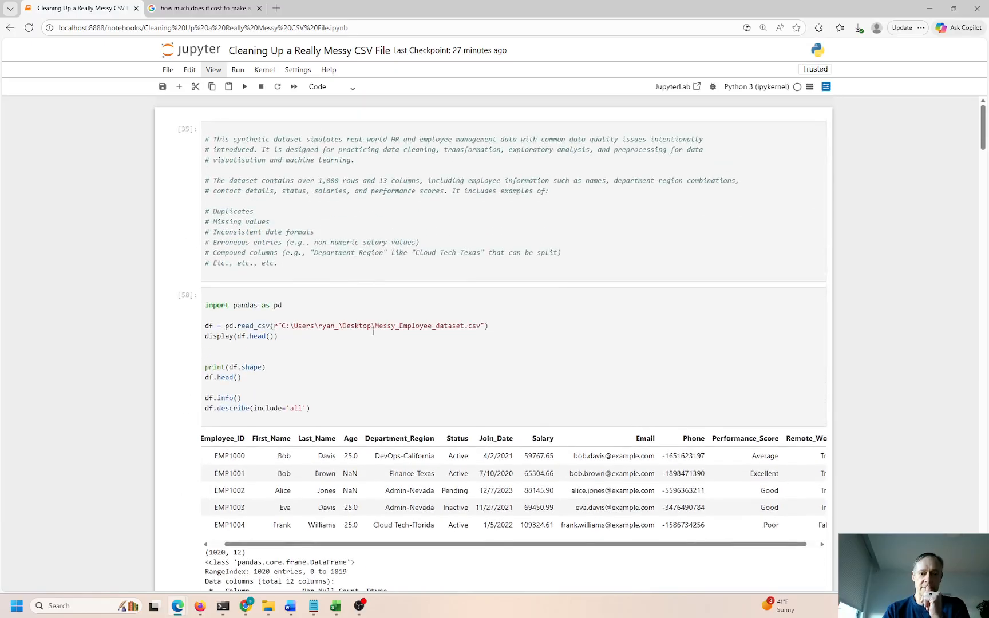
{"action": "left_click", "coordinate": [373, 329]}
{"action": "scroll", "coordinate": [435, 287], "scroll_direction": "down", "scroll_amount": 3}
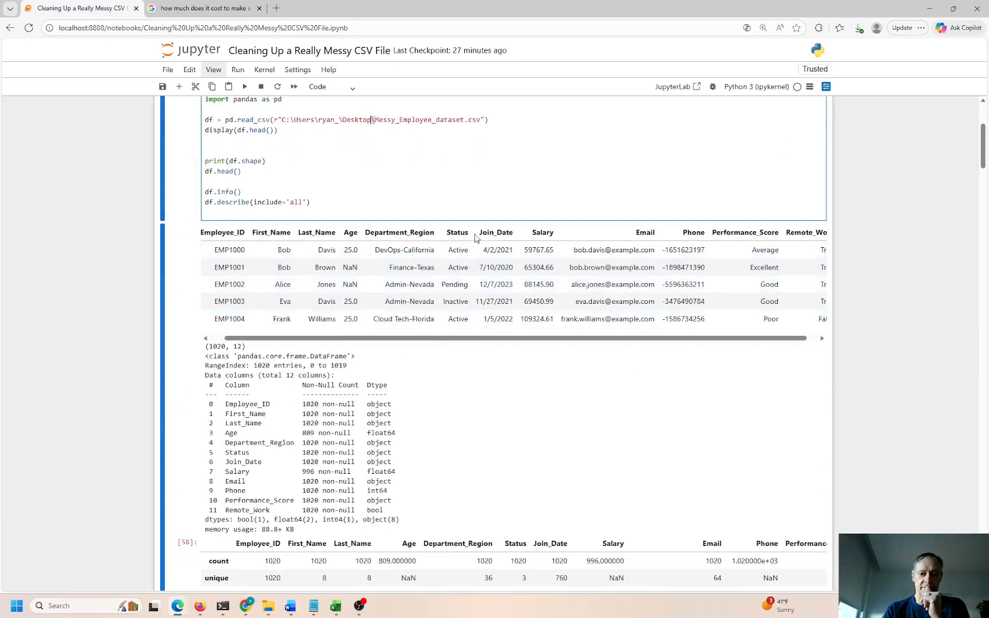
{"action": "left_click", "coordinate": [489, 250]}
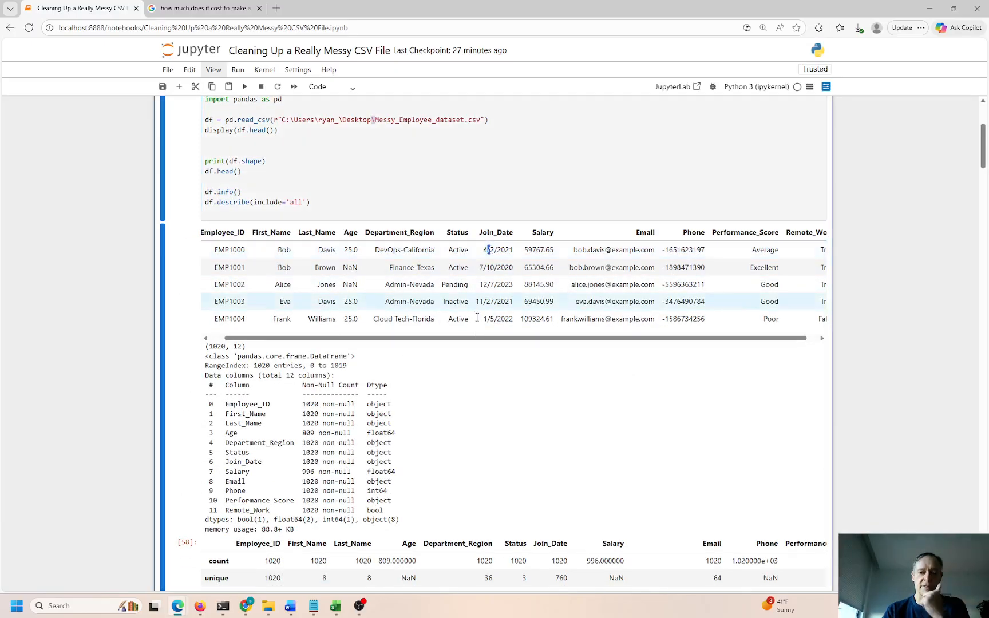
{"action": "scroll", "coordinate": [477, 343], "scroll_direction": "down", "scroll_amount": 15}
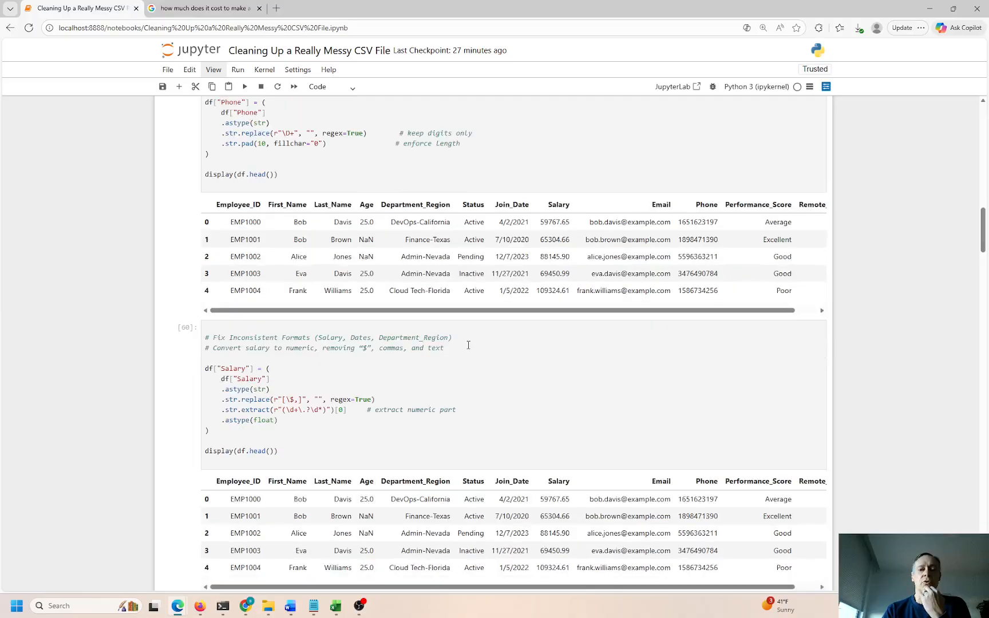
{"action": "scroll", "coordinate": [468, 347], "scroll_direction": "down", "scroll_amount": 3}
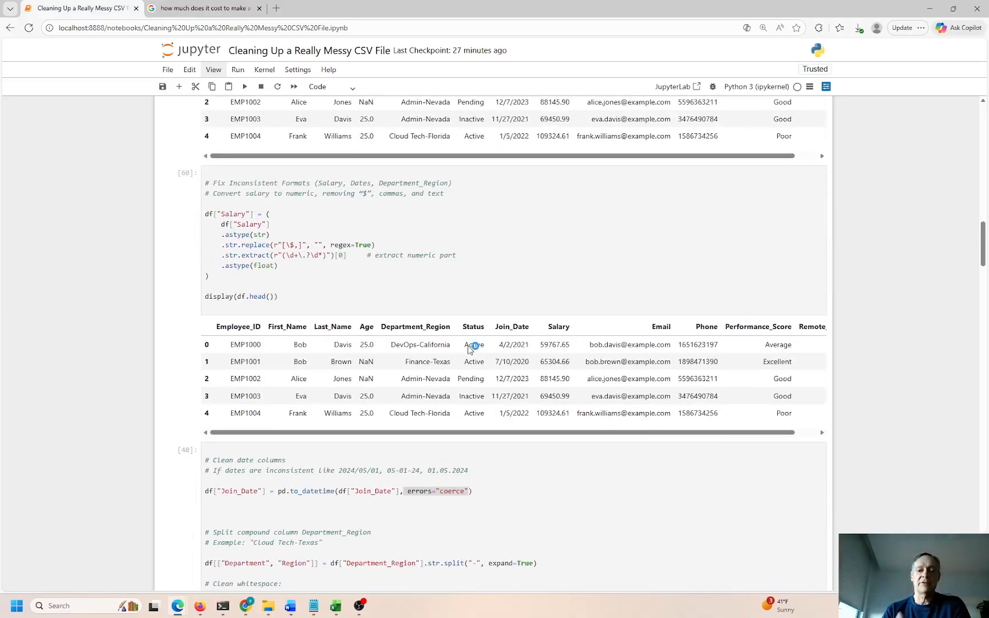
{"action": "scroll", "coordinate": [471, 347], "scroll_direction": "down", "scroll_amount": 6}
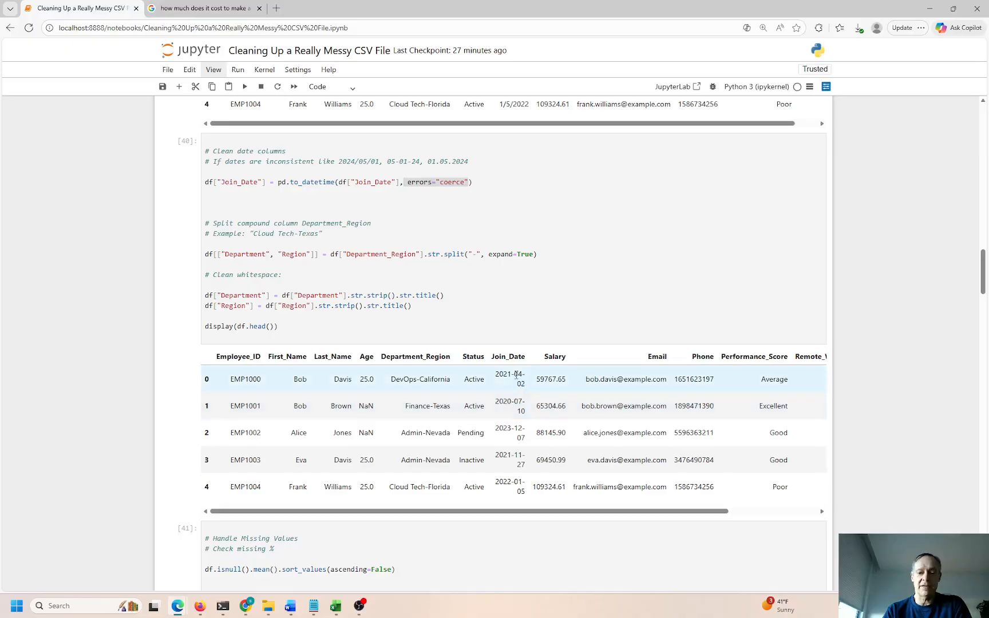
{"action": "double_click", "coordinate": [513, 375]}
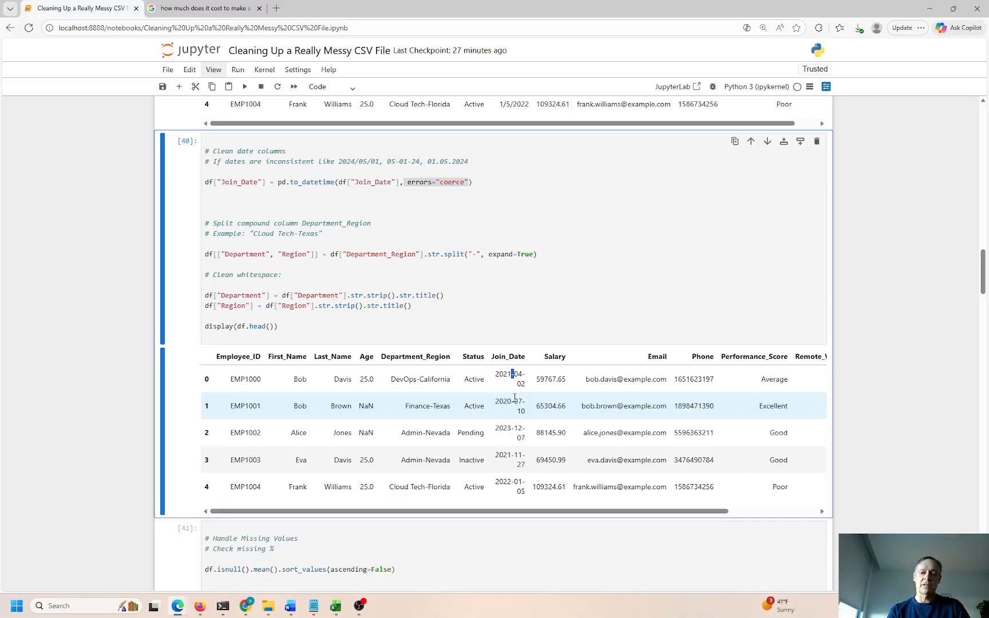
{"action": "double_click", "coordinate": [320, 182]}
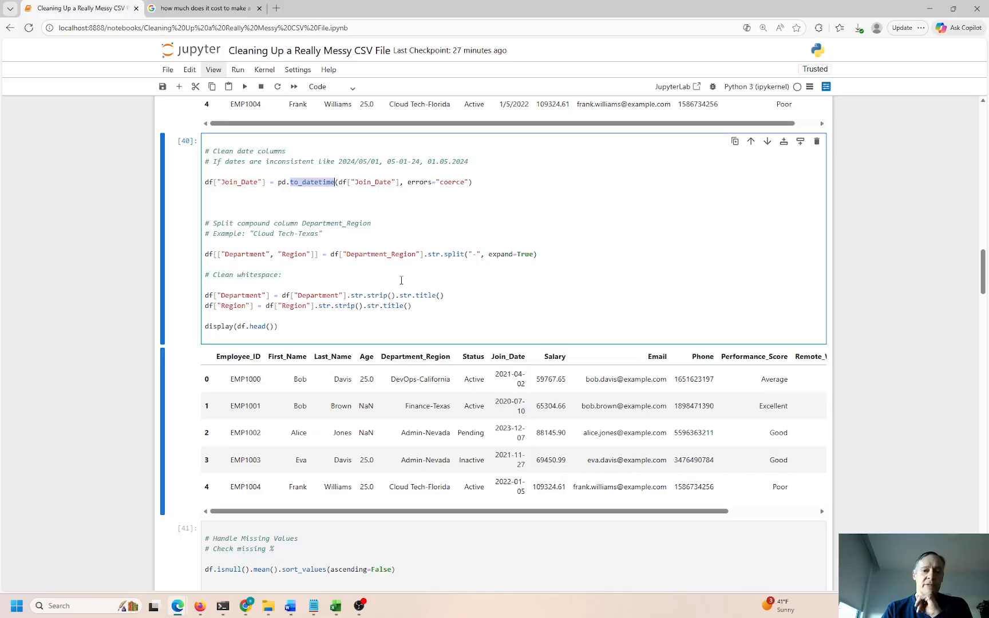
{"action": "scroll", "coordinate": [400, 284], "scroll_direction": "up", "scroll_amount": 5}
{"action": "left_click_drag", "start_coordinate": [499, 293], "coordinate": [534, 277]}
{"action": "scroll", "coordinate": [531, 365], "scroll_direction": "down", "scroll_amount": 7}
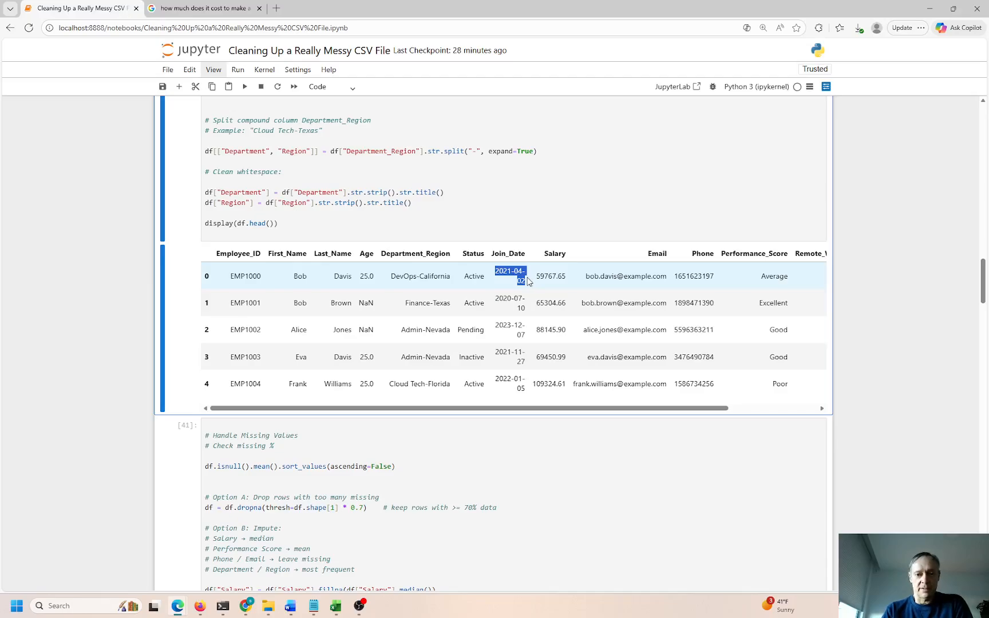
{"action": "scroll", "coordinate": [511, 289], "scroll_direction": "down", "scroll_amount": 2}
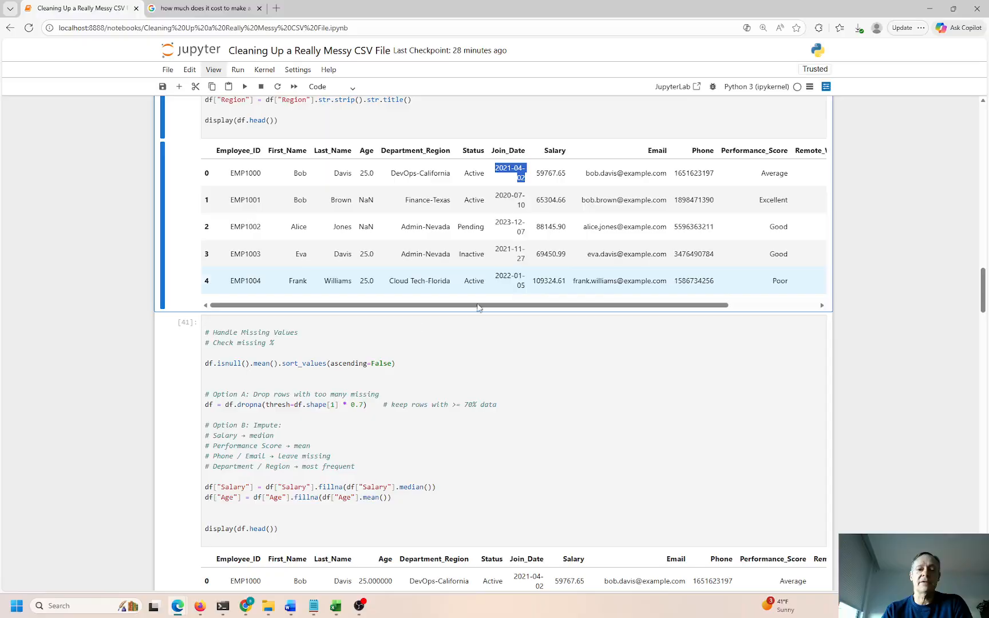
{"action": "left_click", "coordinate": [215, 364]}
{"action": "left_click_drag", "start_coordinate": [215, 364], "coordinate": [269, 364]}
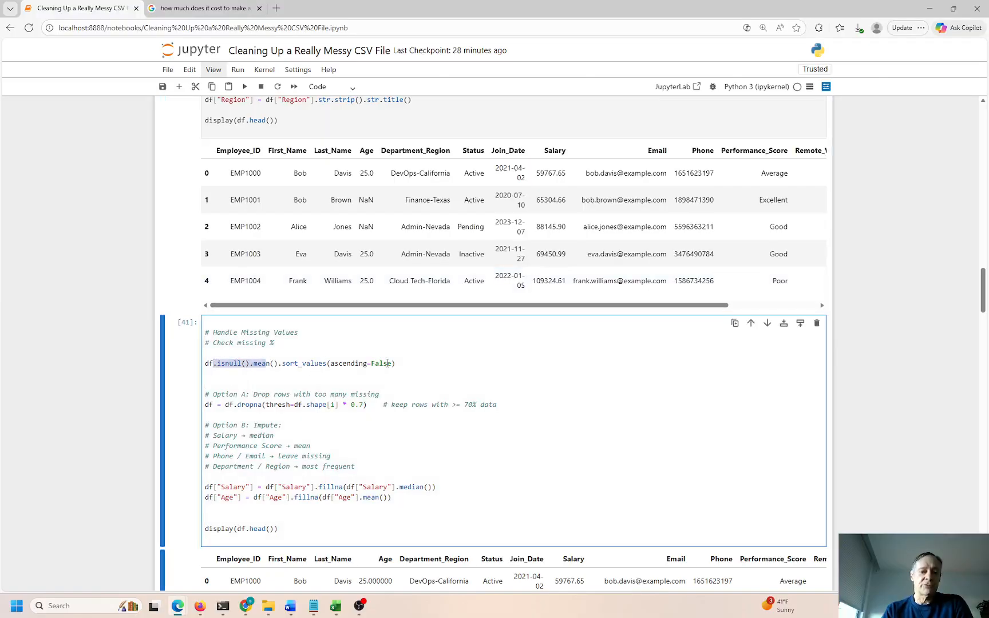
{"action": "left_click_drag", "start_coordinate": [277, 406], "coordinate": [365, 405]}
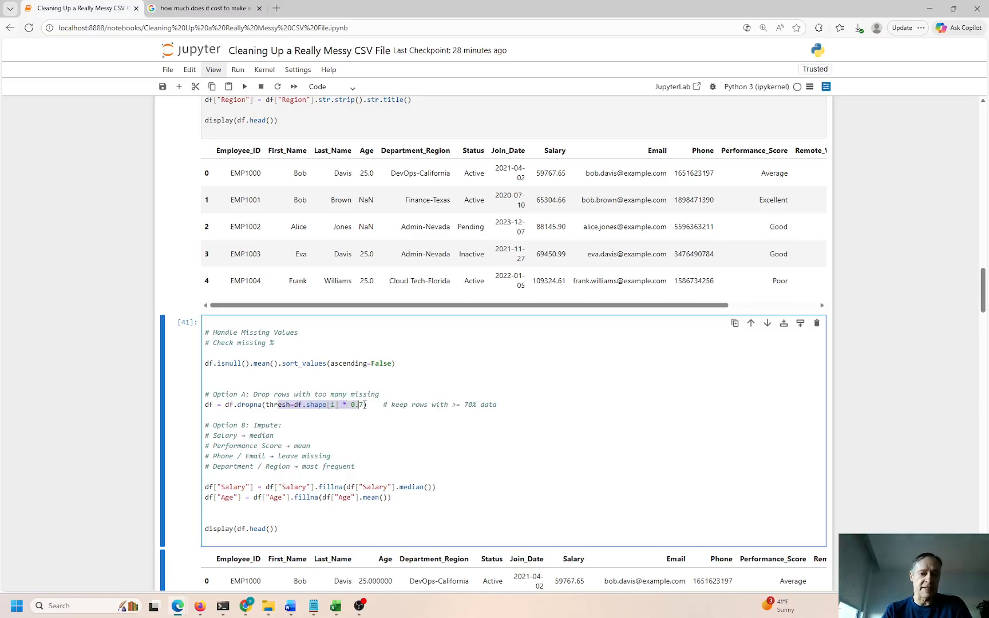
{"action": "left_click_drag", "start_coordinate": [266, 394], "coordinate": [373, 394]}
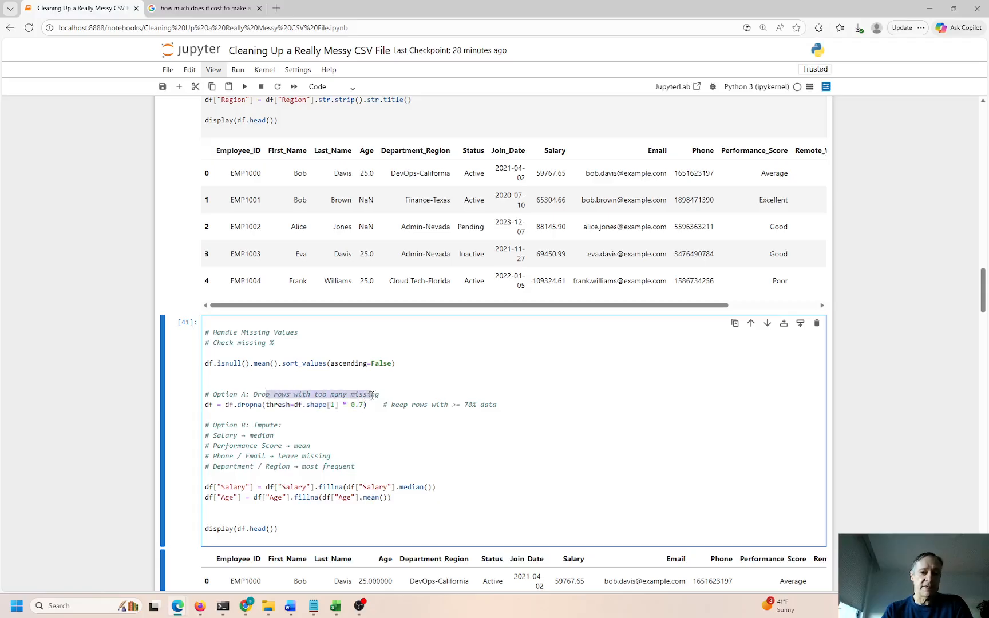
{"action": "left_click", "coordinate": [343, 416]}
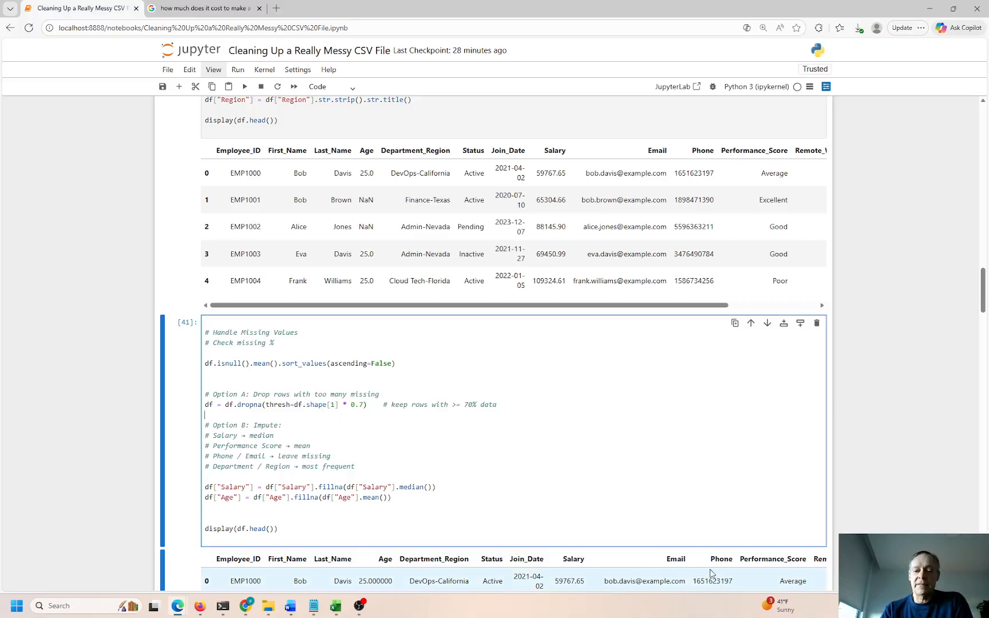
{"action": "scroll", "coordinate": [713, 574], "scroll_direction": "down", "scroll_amount": 2}
{"action": "left_click_drag", "start_coordinate": [672, 457], "coordinate": [686, 456]}
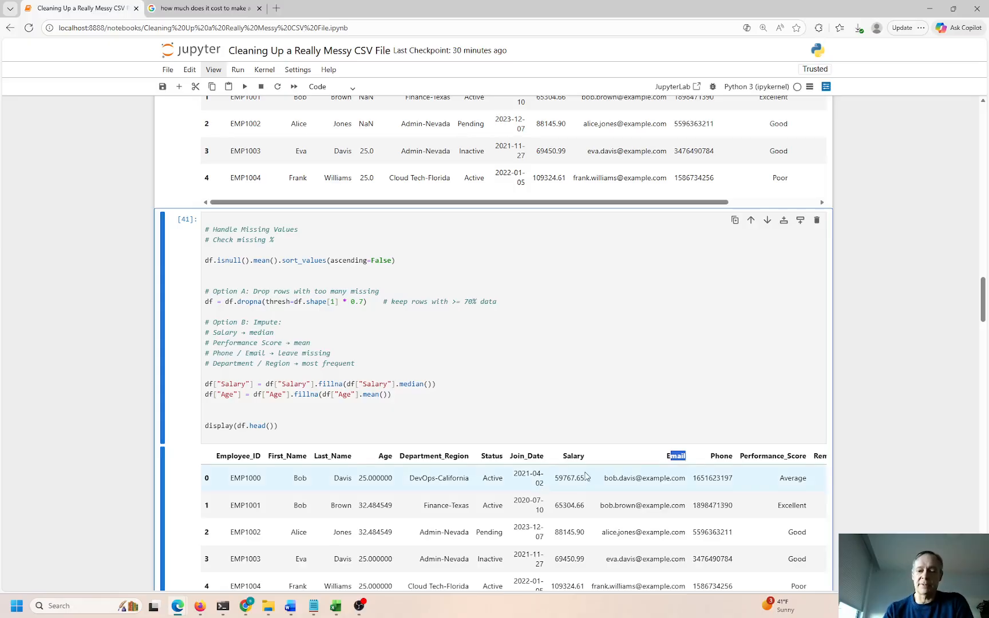
Check the decimal Age values, then run the data-type conversion cell, which raises IntCastingNaNError
{"action": "scroll", "coordinate": [564, 417], "scroll_direction": "down", "scroll_amount": 5}
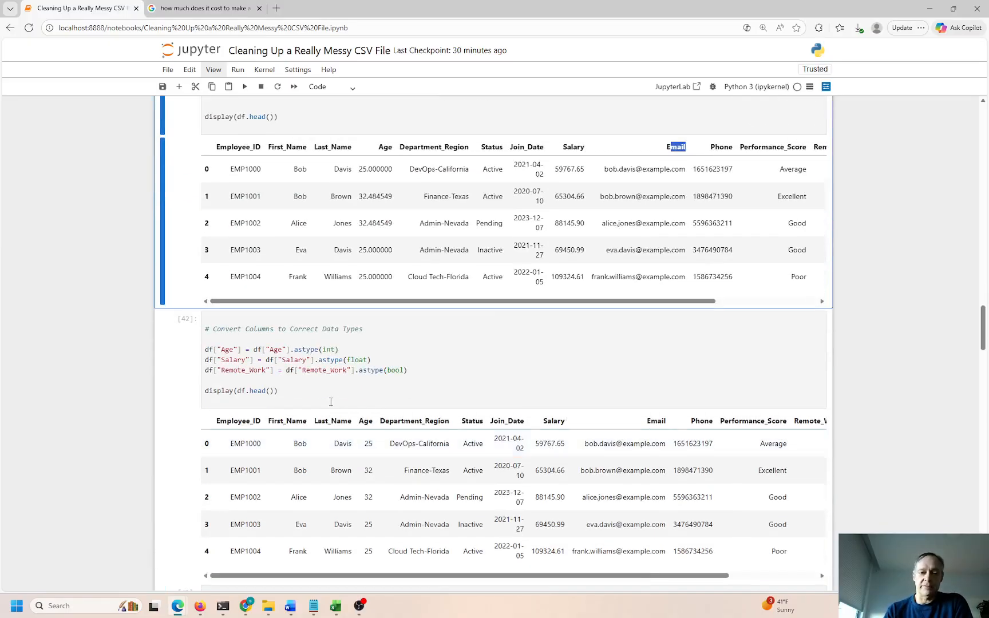
{"action": "left_click", "coordinate": [344, 364]}
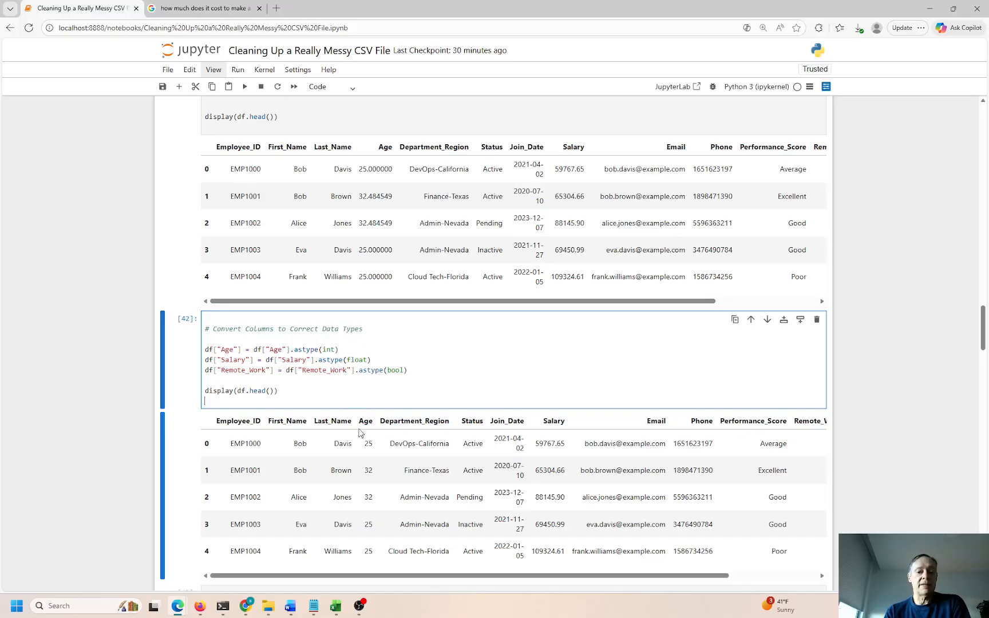
{"action": "left_click_drag", "start_coordinate": [360, 167], "coordinate": [380, 196]}
{"action": "left_click", "coordinate": [367, 449]}
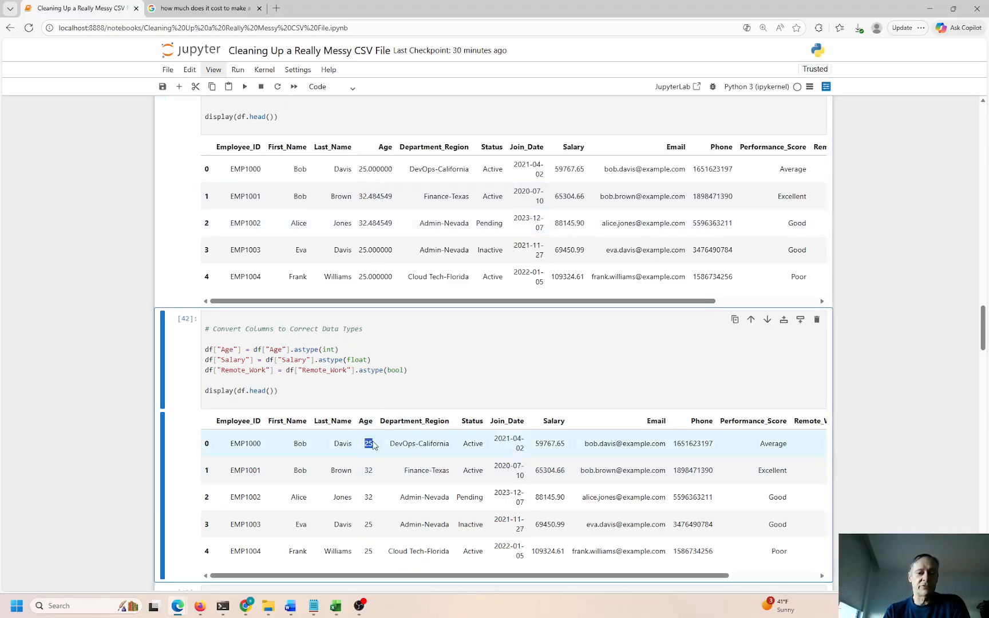
{"action": "double_click", "coordinate": [368, 497]}
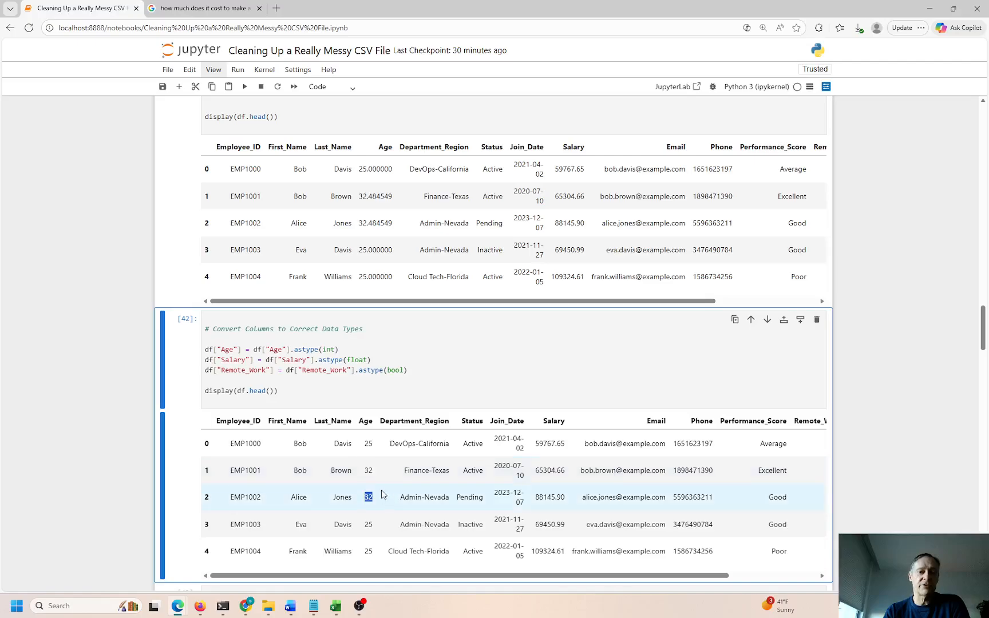
{"action": "left_click", "coordinate": [360, 254]}
{"action": "mouse_move", "coordinate": [360, 277]}
{"action": "left_mouse_down"}
{"action": "mouse_move", "coordinate": [385, 277]}
{"action": "mouse_move", "coordinate": [363, 277]}
{"action": "left_mouse_up"}
{"action": "left_click_drag", "start_coordinate": [339, 349], "coordinate": [319, 362]}
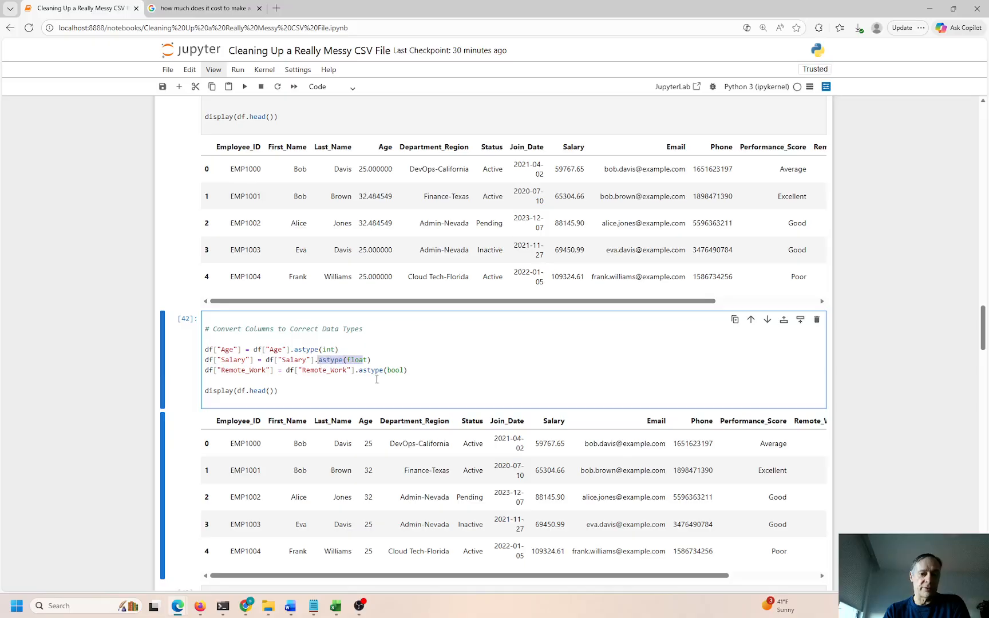
{"action": "left_click_drag", "start_coordinate": [388, 371], "coordinate": [341, 363]}
{"action": "left_click", "coordinate": [290, 383]}
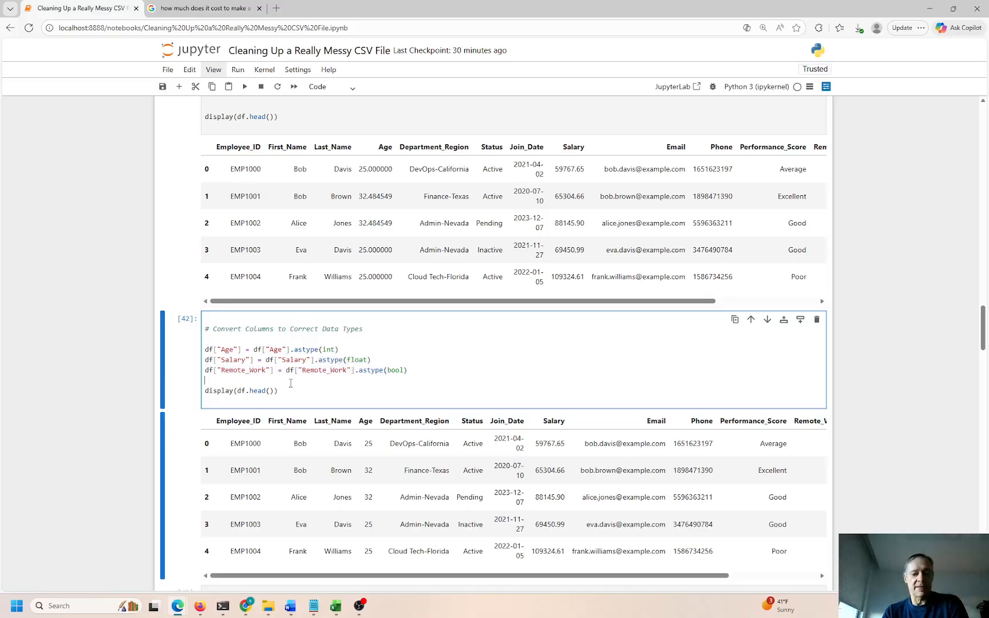
{"action": "key", "text": "shift+Return"}
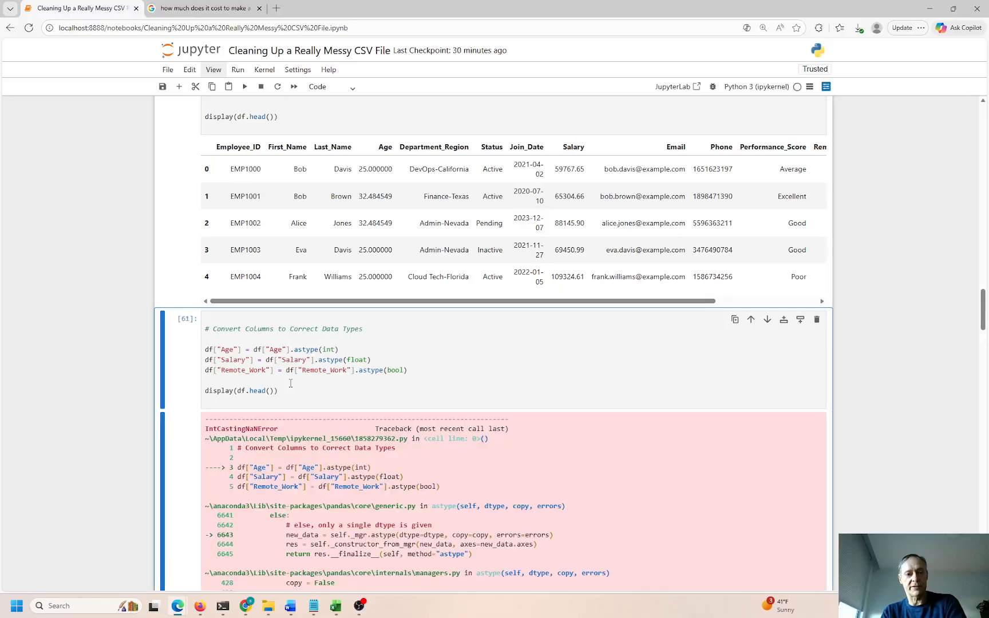
Re-run the missing-values imputation cell, then re-run the data-type conversion cell
{"action": "scroll", "coordinate": [291, 401], "scroll_direction": "down", "scroll_amount": 6}
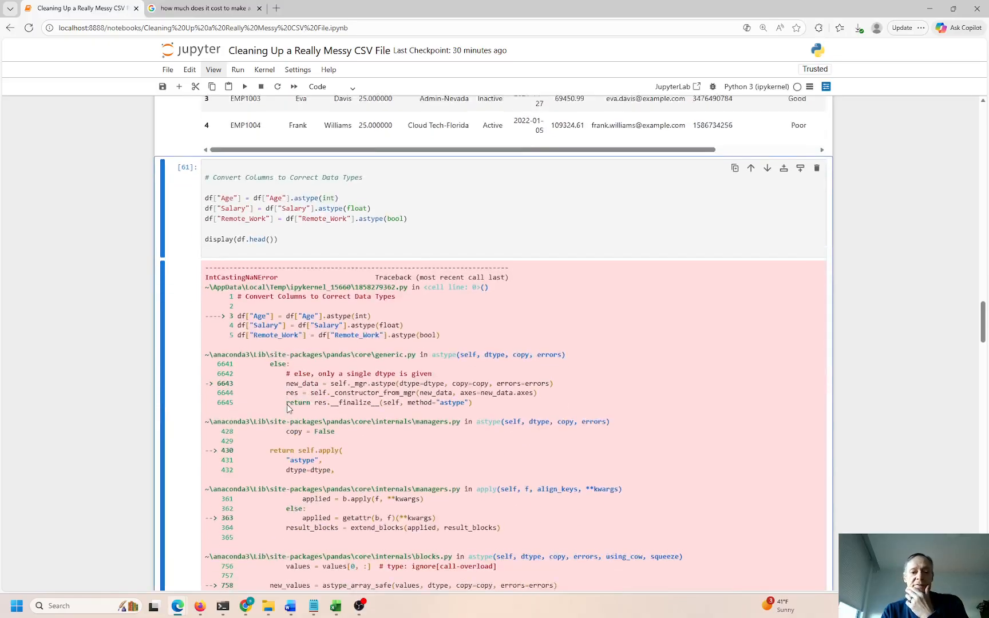
{"action": "scroll", "coordinate": [290, 419], "scroll_direction": "up", "scroll_amount": 15}
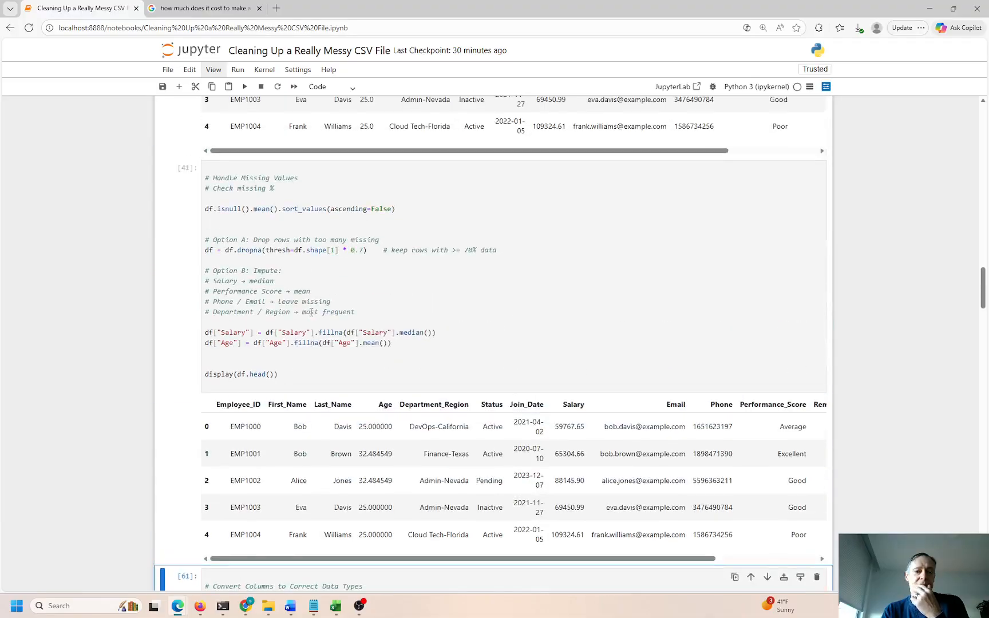
{"action": "left_click", "coordinate": [269, 362]}
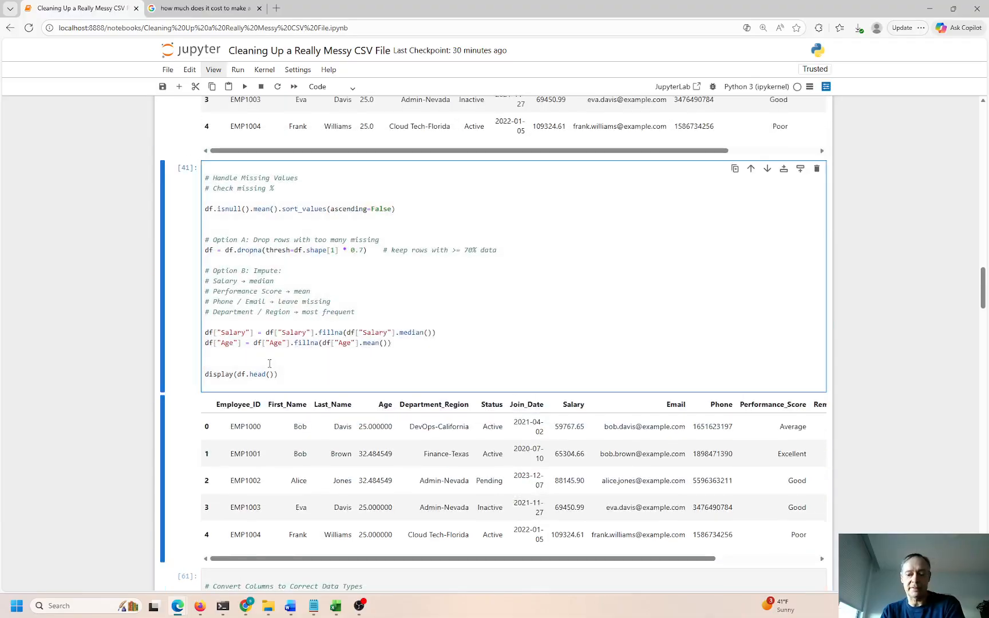
{"action": "key", "text": "shift+Return"}
{"action": "scroll", "coordinate": [269, 364], "scroll_direction": "down", "scroll_amount": 4}
{"action": "left_click", "coordinate": [266, 292]}
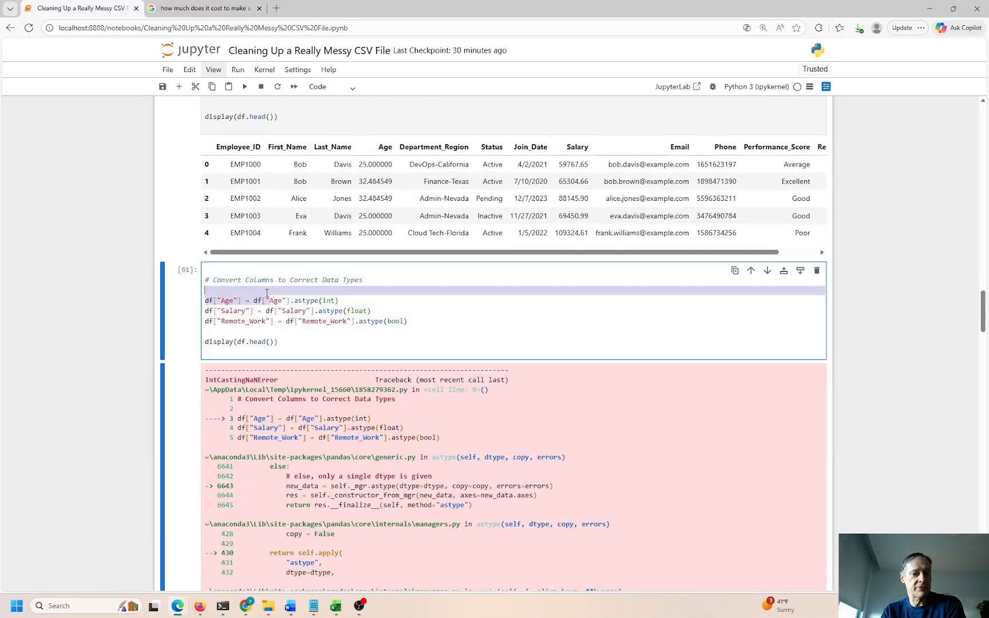
{"action": "key", "text": "ctrl+Return"}
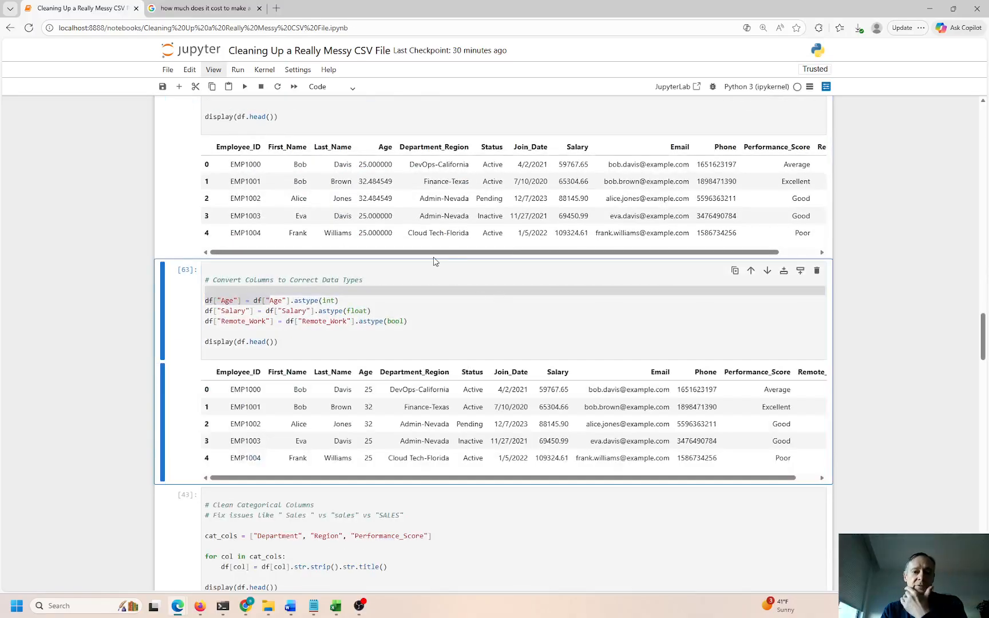
{"action": "scroll", "coordinate": [337, 201], "scroll_direction": "up", "scroll_amount": 3}
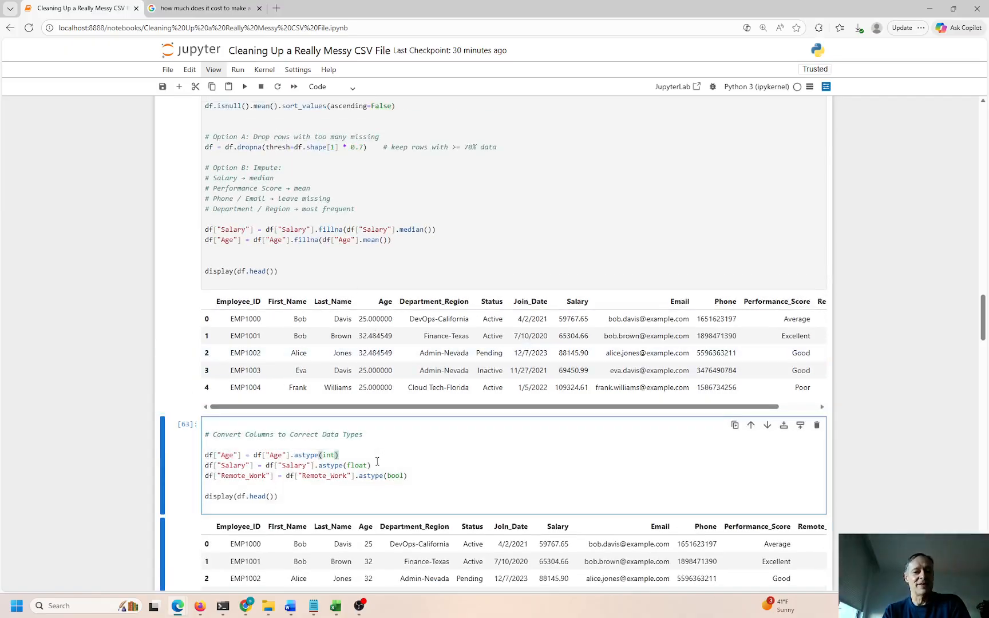
{"action": "scroll", "coordinate": [365, 456], "scroll_direction": "down", "scroll_amount": 7}
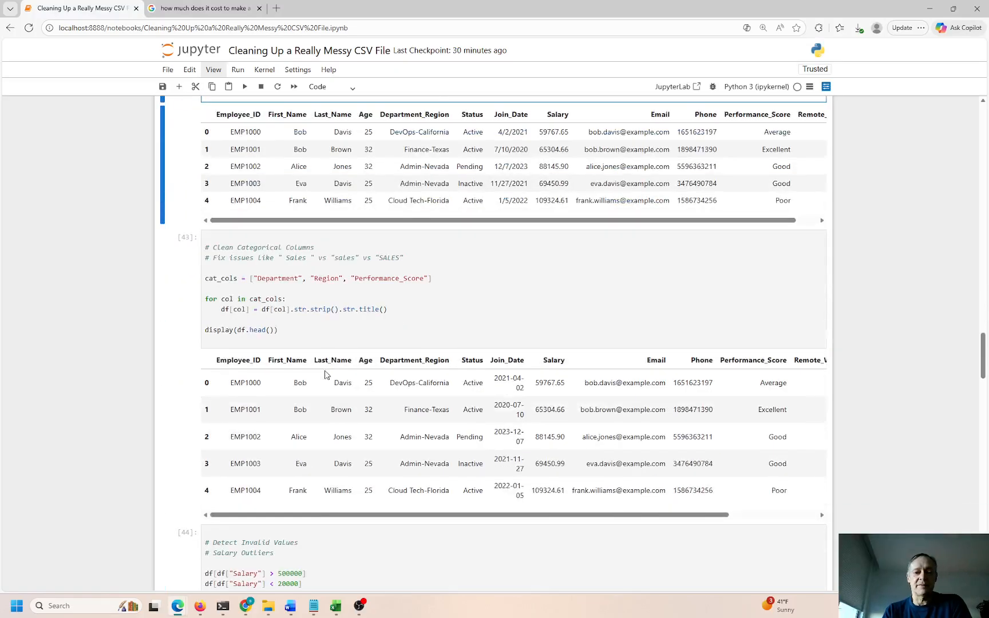
{"action": "left_click", "coordinate": [331, 295]}
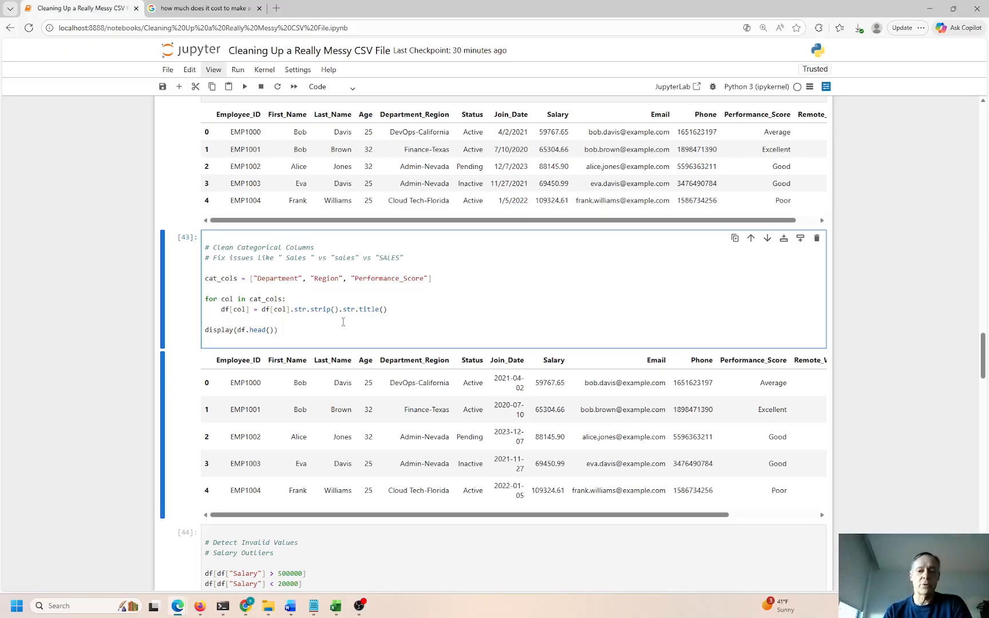
{"action": "left_click_drag", "start_coordinate": [403, 383], "coordinate": [430, 387]}
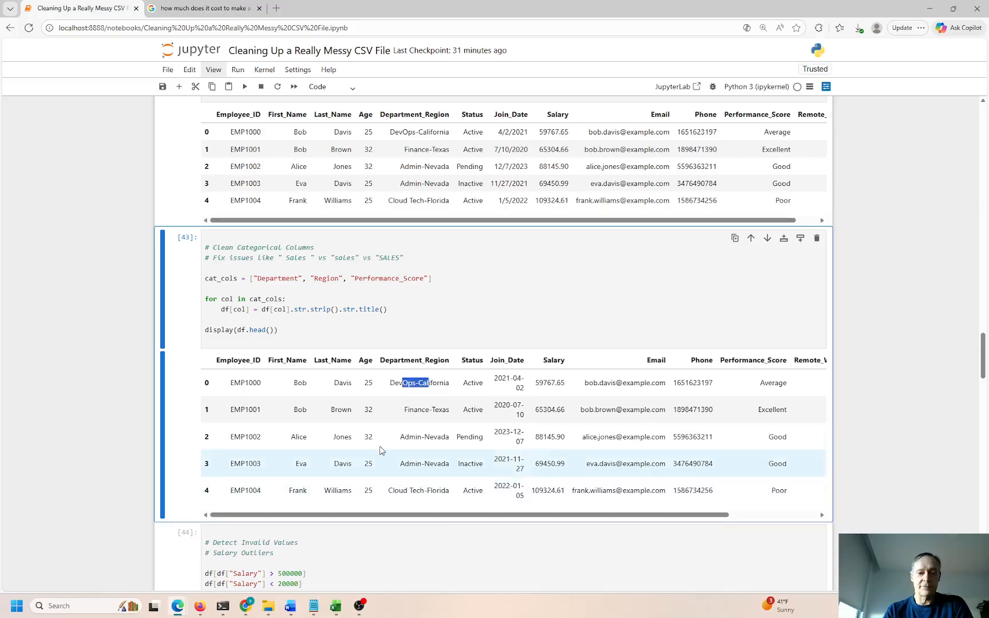
{"action": "left_click", "coordinate": [411, 386]}
{"action": "left_click_drag", "start_coordinate": [506, 515], "coordinate": [659, 511]}
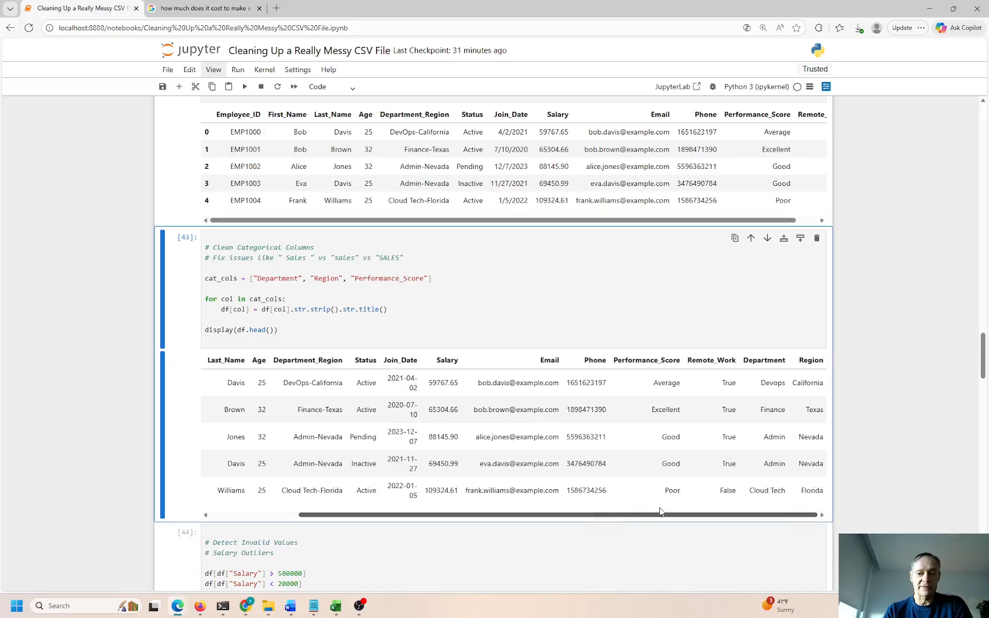
{"action": "left_click_drag", "start_coordinate": [774, 385], "coordinate": [816, 384]}
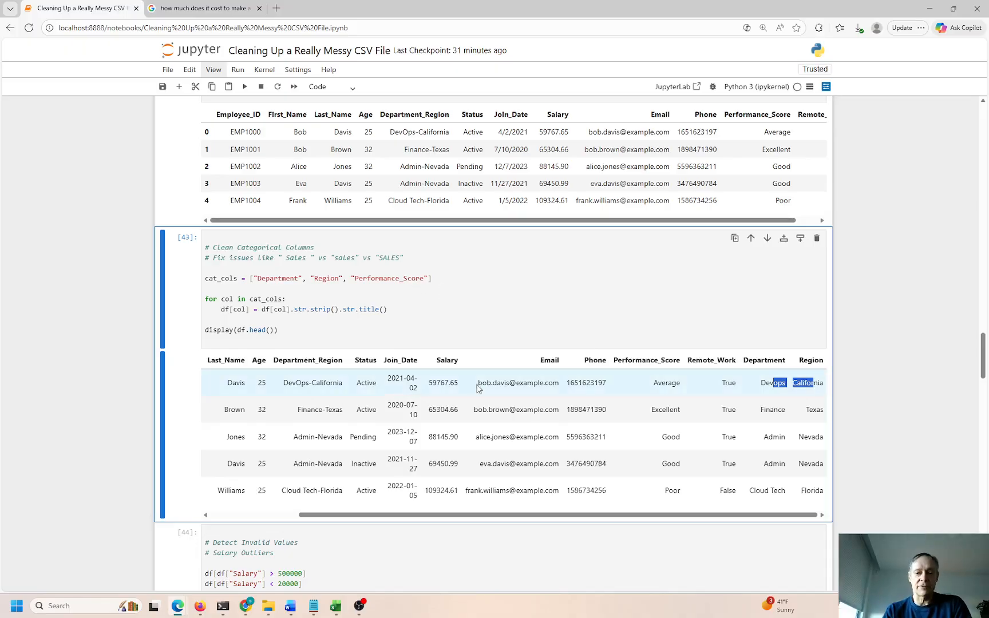
{"action": "double_click", "coordinate": [667, 381]}
{"action": "left_click", "coordinate": [660, 385]}
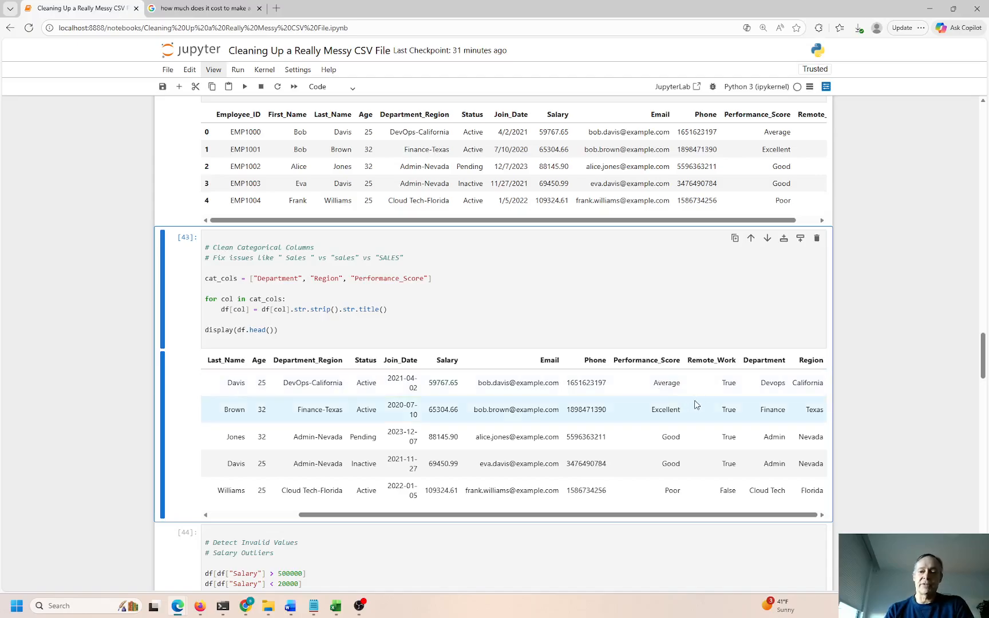
{"action": "double_click", "coordinate": [768, 383]}
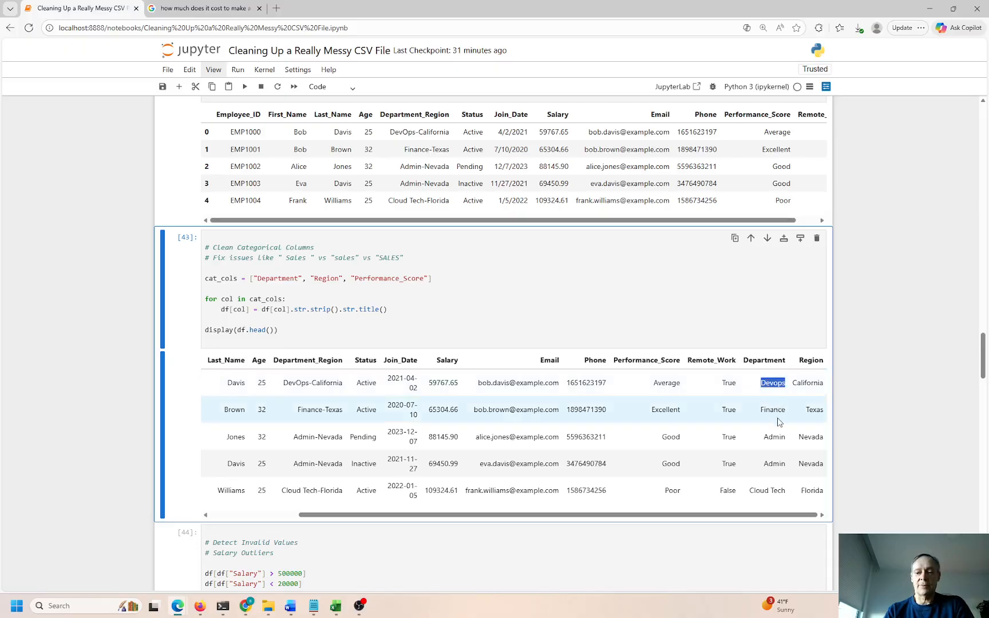
{"action": "left_click", "coordinate": [772, 408]}
{"action": "double_click", "coordinate": [805, 384]}
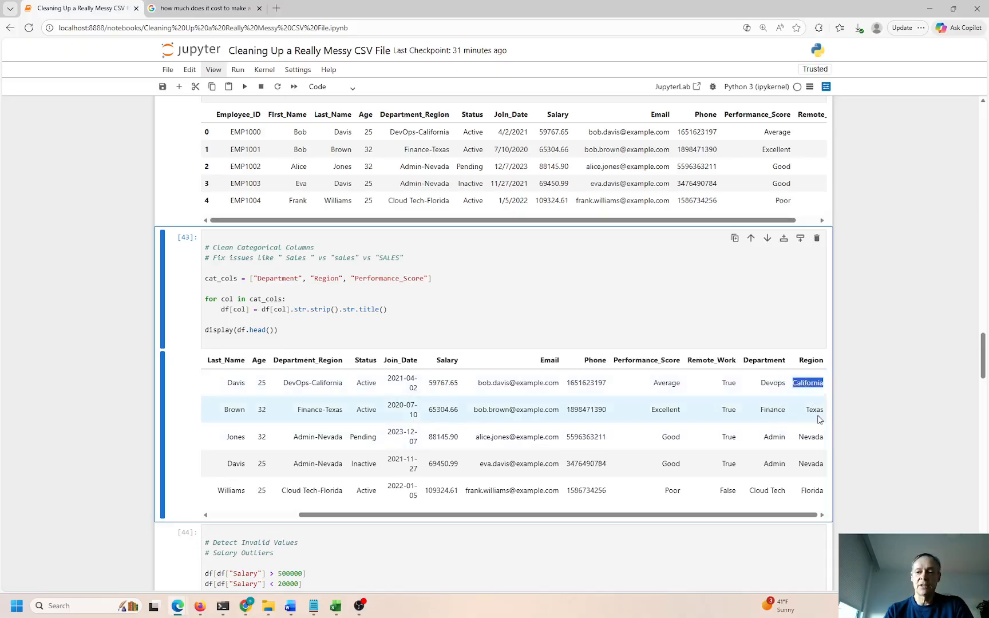
{"action": "double_click", "coordinate": [815, 410]}
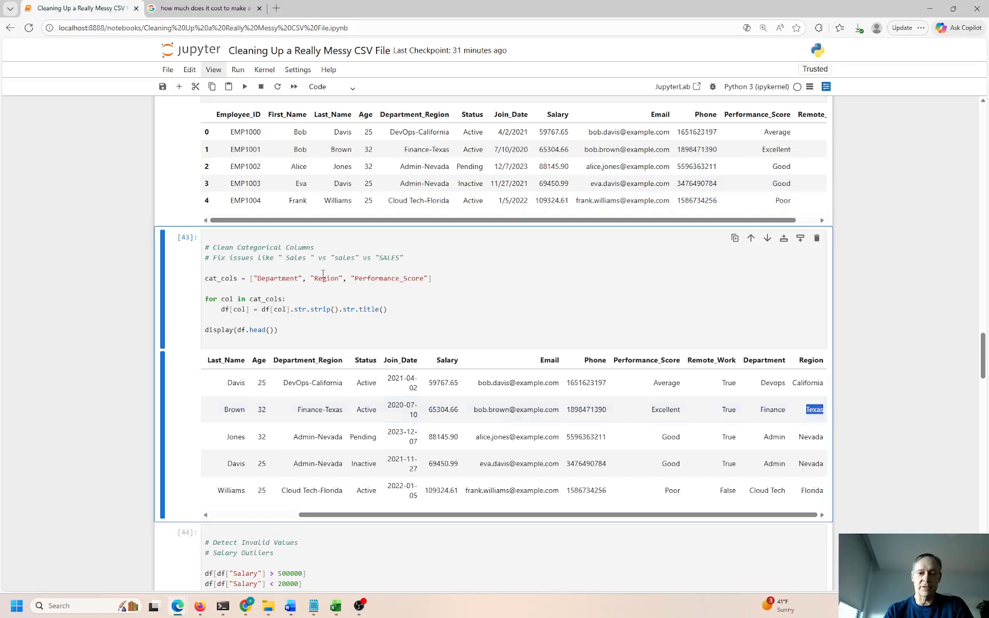
{"action": "scroll", "coordinate": [323, 274], "scroll_direction": "up", "scroll_amount": 2}
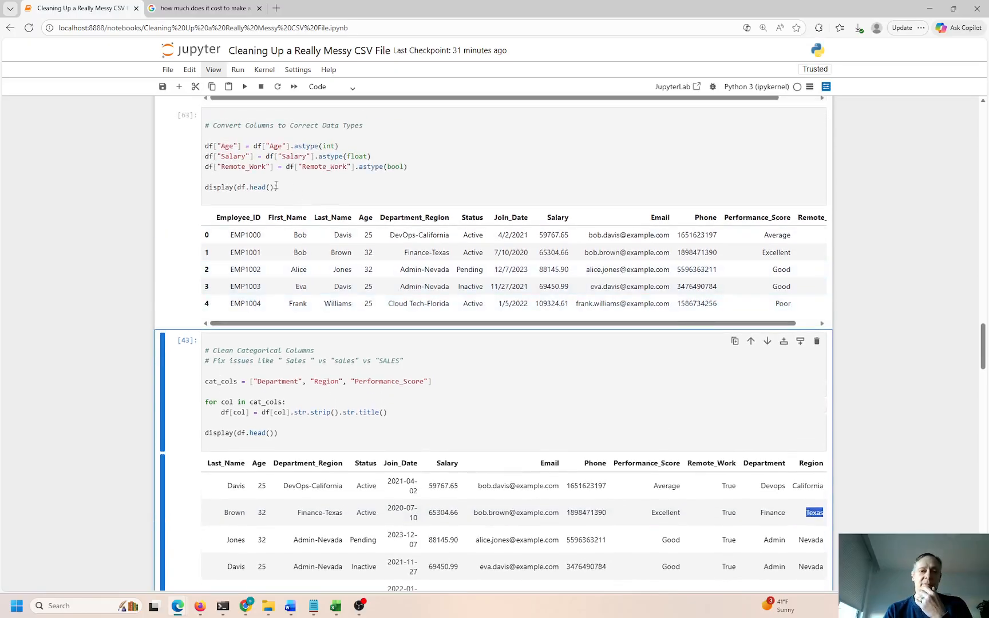
{"action": "scroll", "coordinate": [277, 185], "scroll_direction": "up", "scroll_amount": 6}
{"action": "scroll", "coordinate": [238, 222], "scroll_direction": "up", "scroll_amount": 9}
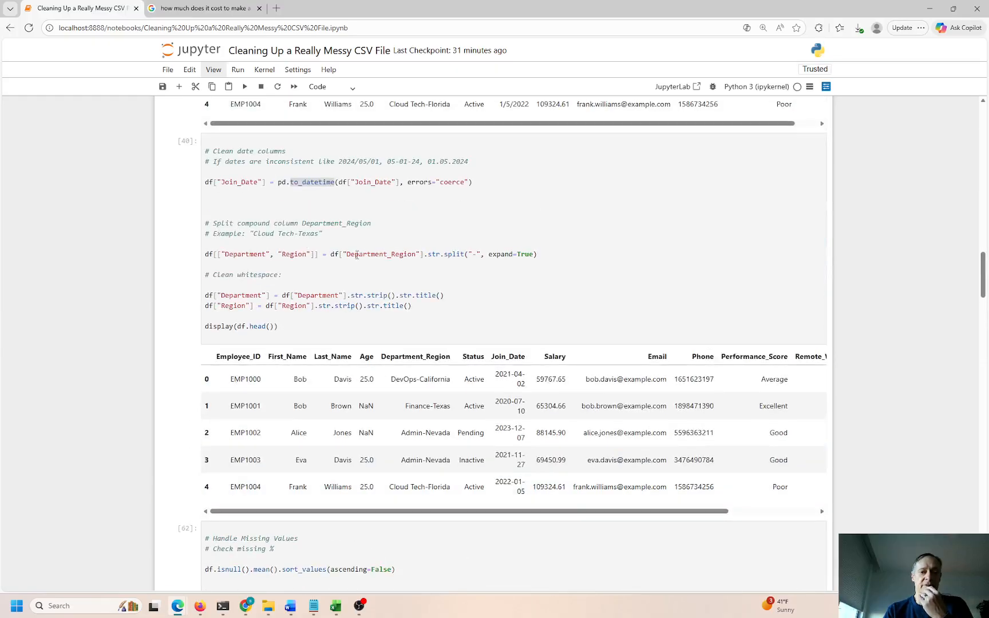
{"action": "left_click_drag", "start_coordinate": [363, 254], "coordinate": [410, 258]}
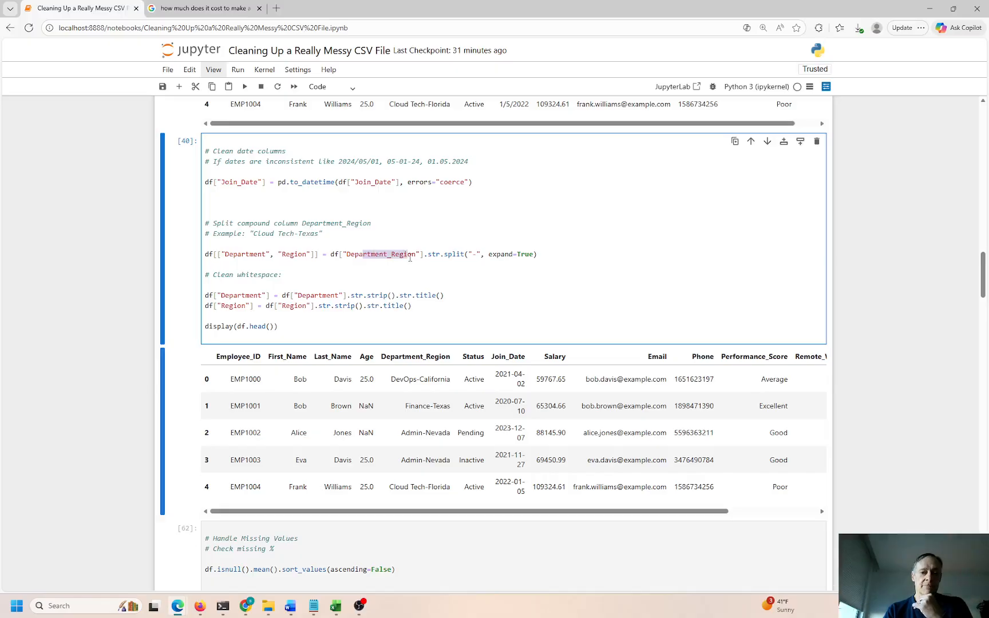
{"action": "left_click_drag", "start_coordinate": [243, 249], "coordinate": [298, 258]}
{"action": "double_click", "coordinate": [476, 254]}
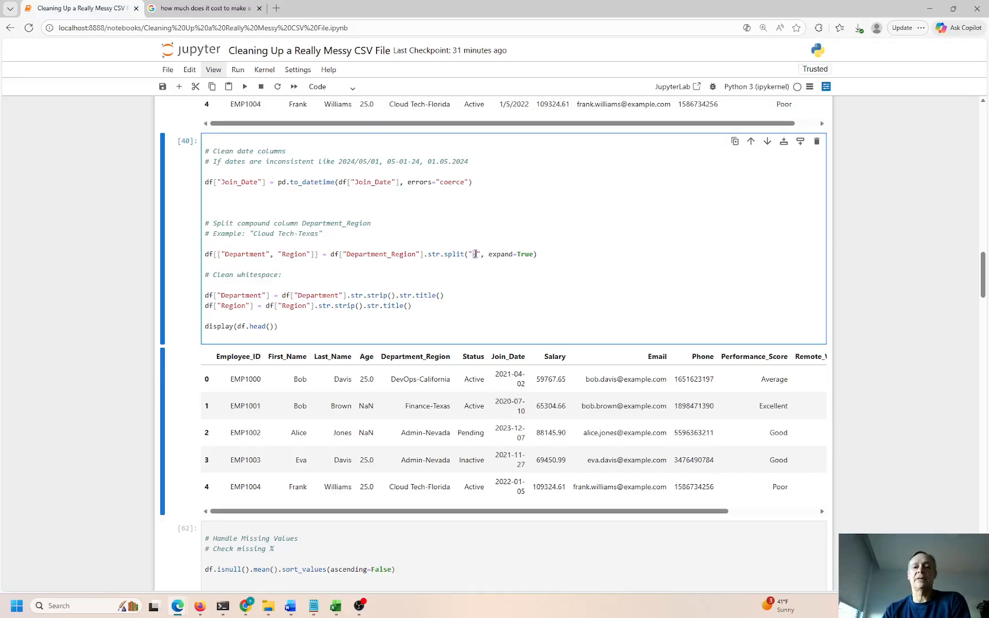
{"action": "left_click_drag", "start_coordinate": [331, 257], "coordinate": [541, 256]}
{"action": "double_click", "coordinate": [397, 255]}
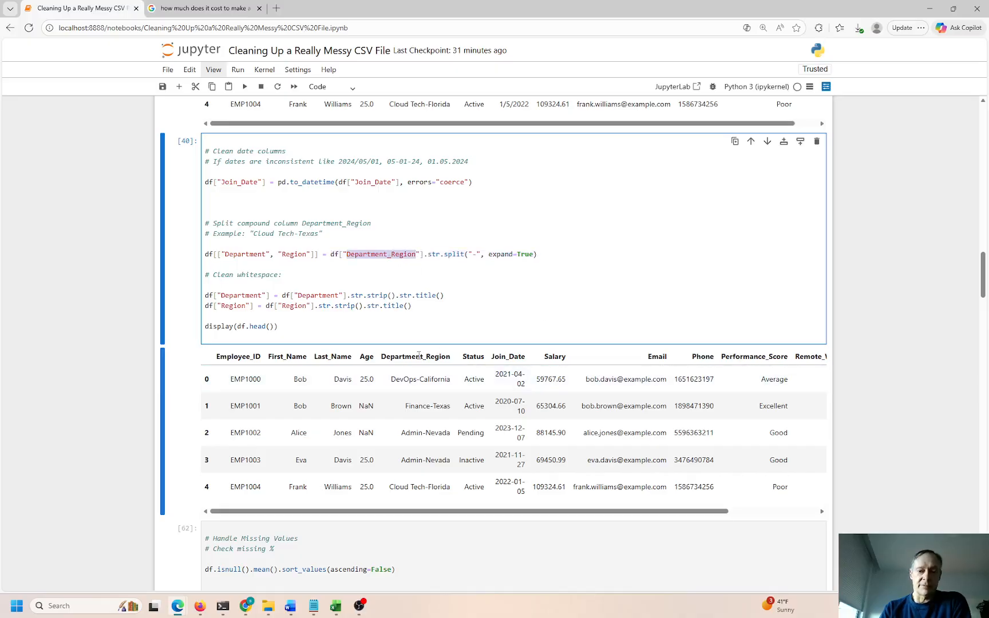
{"action": "scroll", "coordinate": [375, 278], "scroll_direction": "up", "scroll_amount": 5}
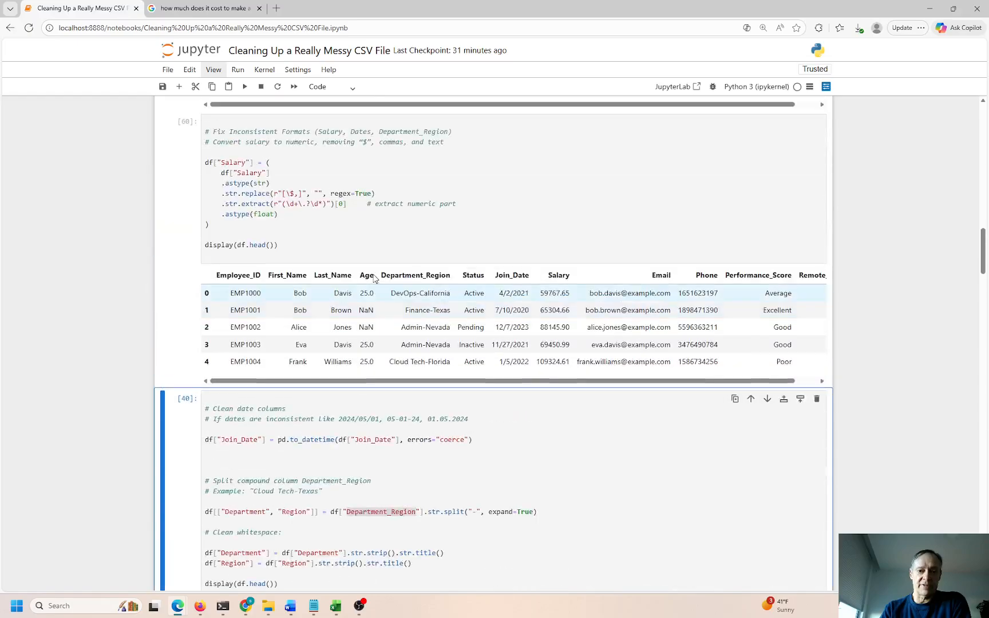
{"action": "double_click", "coordinate": [413, 279]}
{"action": "left_click", "coordinate": [403, 293]}
{"action": "left_click_drag", "start_coordinate": [409, 294], "coordinate": [426, 293]}
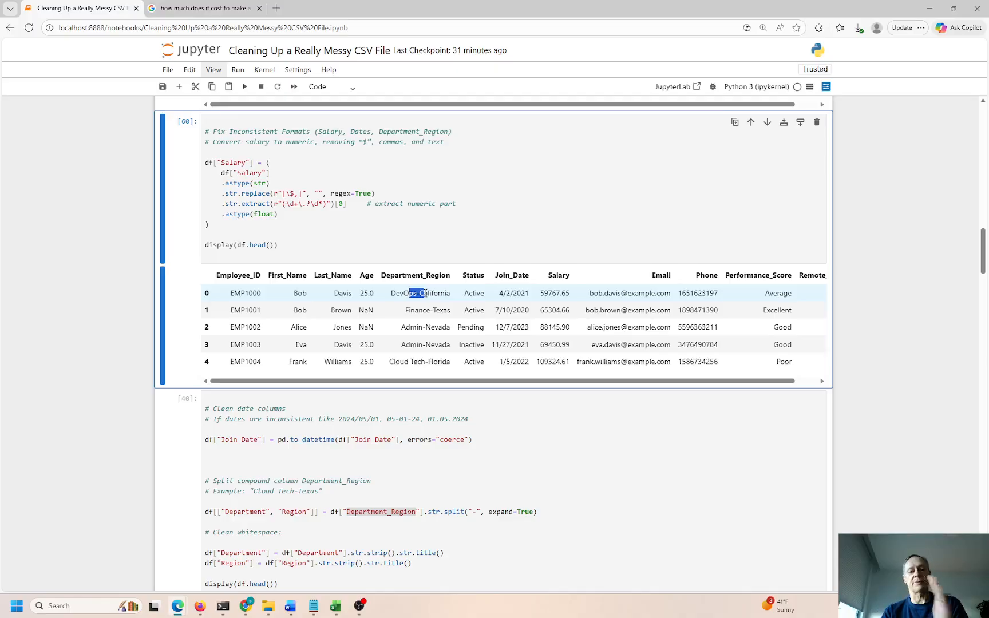
{"action": "left_click", "coordinate": [406, 292]}
{"action": "left_click_drag", "start_coordinate": [392, 293], "coordinate": [420, 290]}
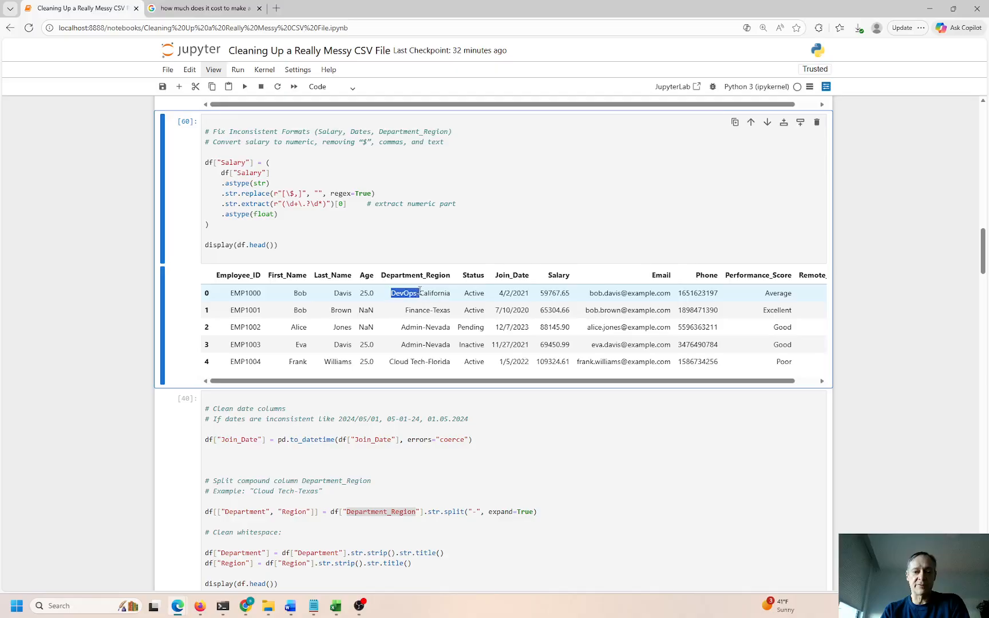
{"action": "left_click", "coordinate": [420, 290]}
{"action": "left_click", "coordinate": [393, 514]}
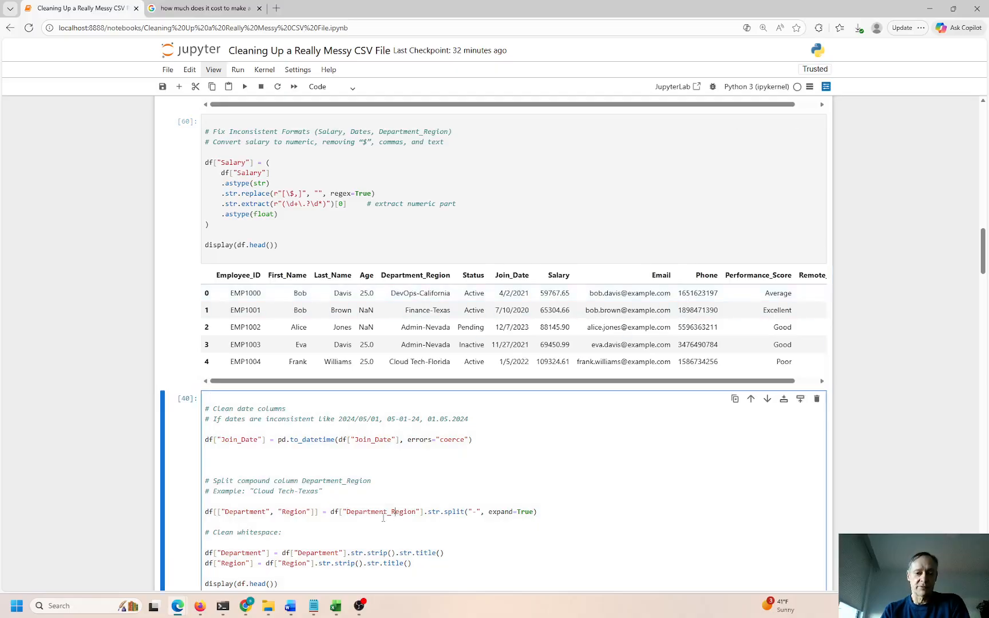
{"action": "left_click_drag", "start_coordinate": [369, 512], "coordinate": [475, 511]}
{"action": "left_click", "coordinate": [475, 511]}
{"action": "double_click", "coordinate": [244, 512]}
{"action": "double_click", "coordinate": [294, 512]}
{"action": "scroll", "coordinate": [449, 527], "scroll_direction": "down", "scroll_amount": 3}
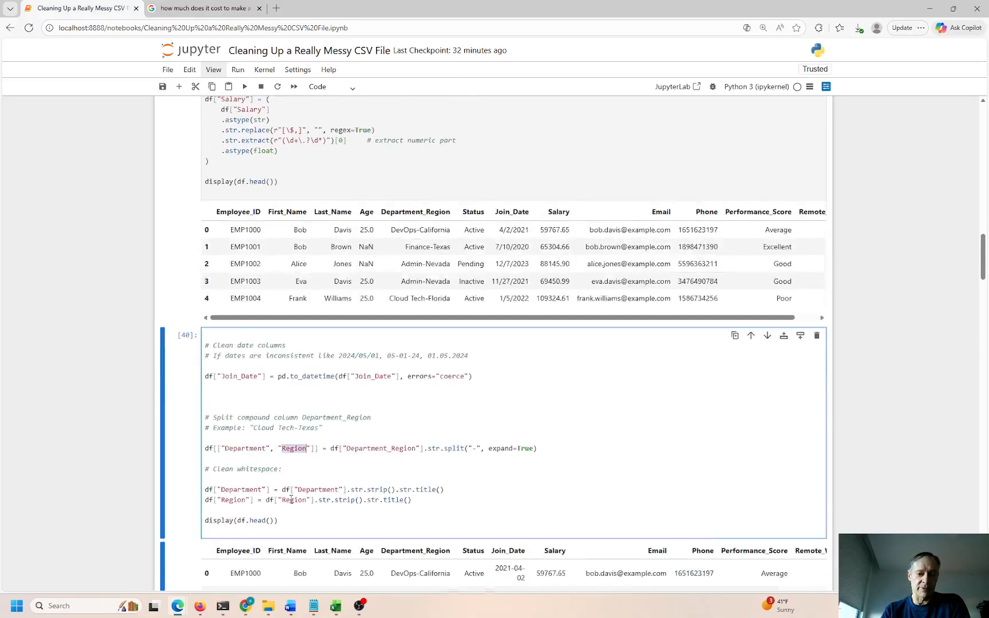
{"action": "left_click_drag", "start_coordinate": [475, 565], "coordinate": [749, 569]}
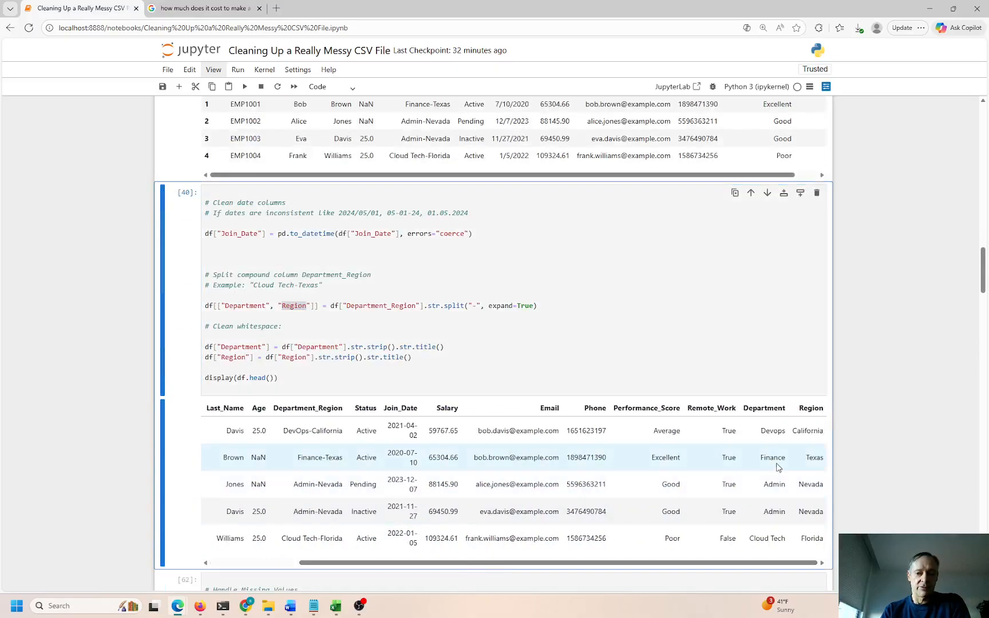
{"action": "left_click_drag", "start_coordinate": [756, 417], "coordinate": [827, 410]}
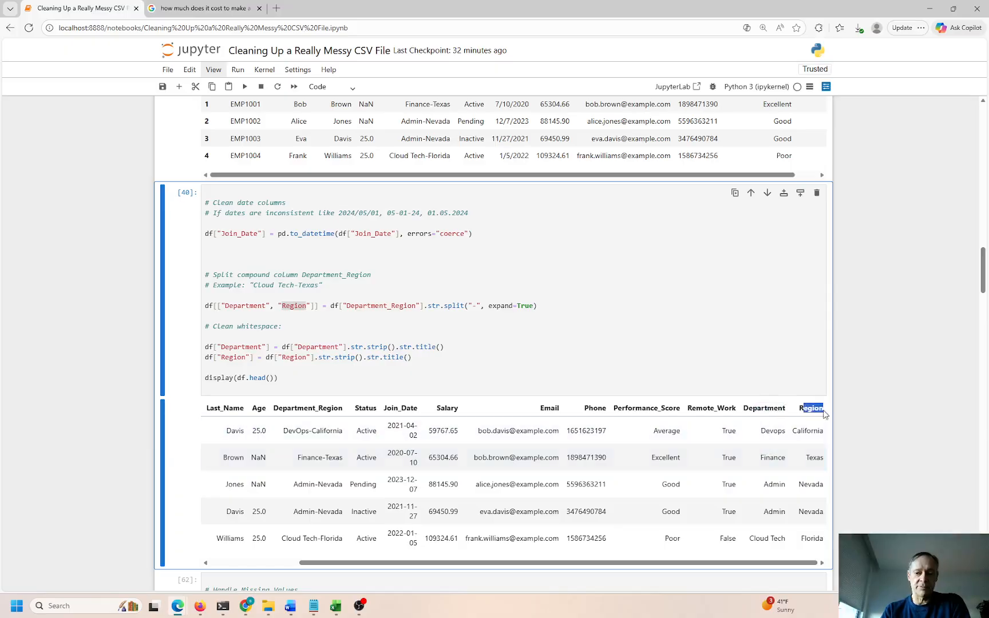
{"action": "left_click_drag", "start_coordinate": [287, 408], "coordinate": [332, 408]}
{"action": "scroll", "coordinate": [358, 391], "scroll_direction": "up", "scroll_amount": 3}
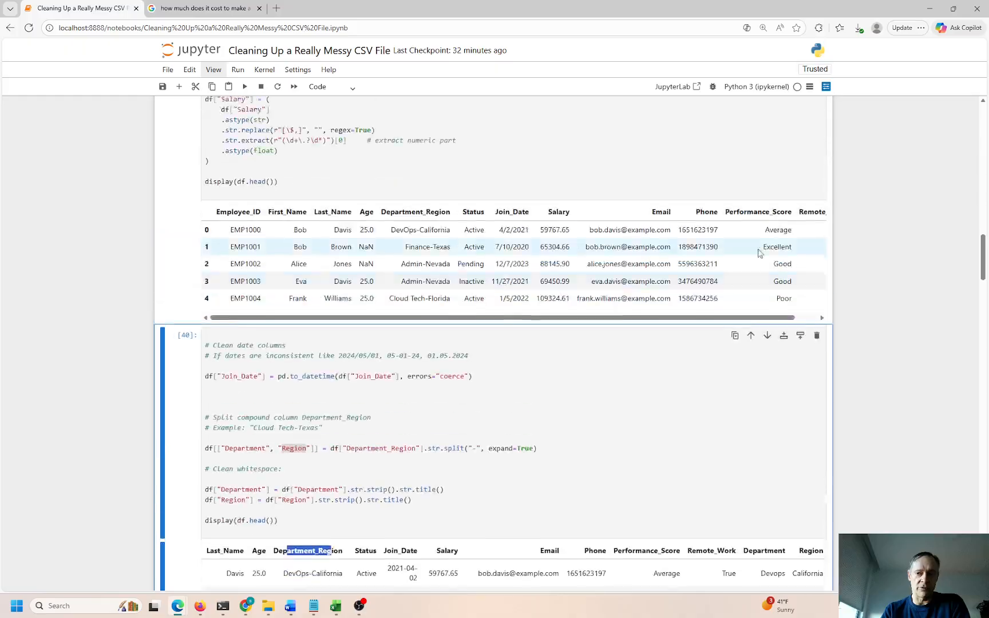
{"action": "left_click_drag", "start_coordinate": [399, 224], "coordinate": [426, 224]}
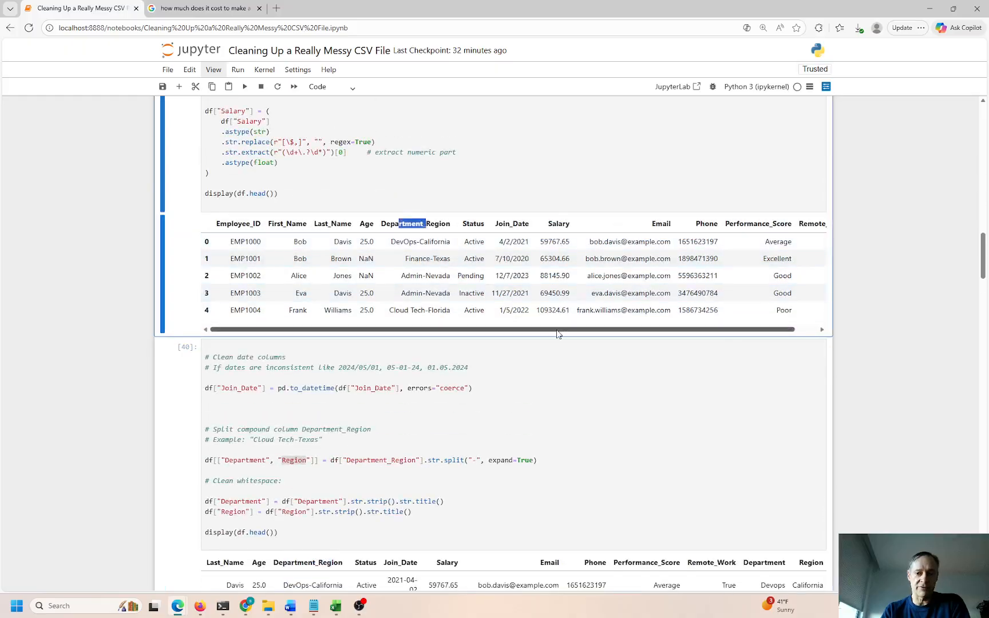
{"action": "left_click_drag", "start_coordinate": [557, 331], "coordinate": [606, 331]}
{"action": "left_click_drag", "start_coordinate": [784, 224], "coordinate": [817, 223]}
{"action": "scroll", "coordinate": [767, 412], "scroll_direction": "down", "scroll_amount": 3}
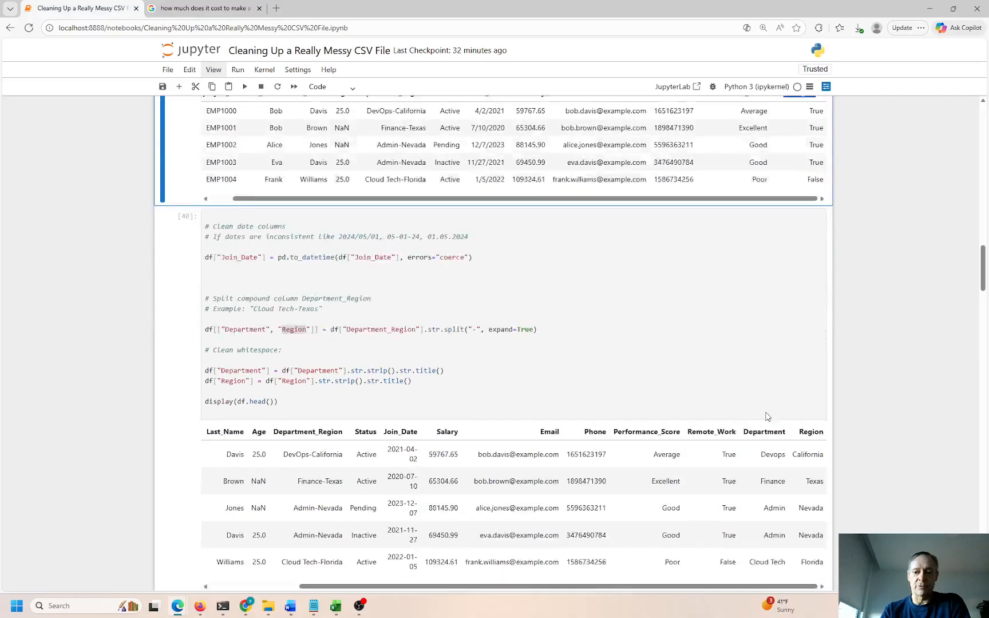
{"action": "left_click_drag", "start_coordinate": [701, 408], "coordinate": [725, 409]}
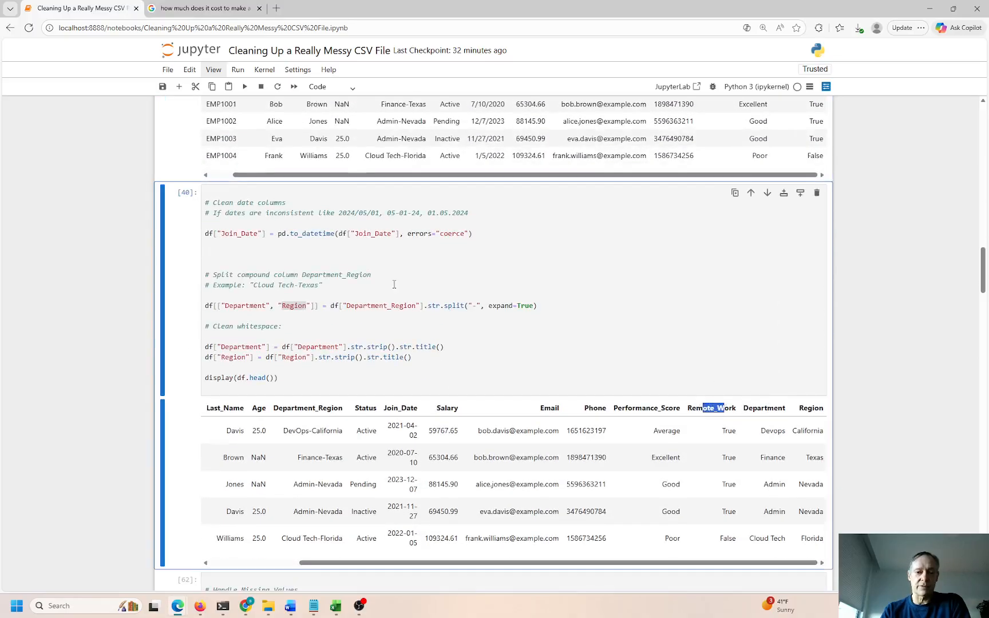
{"action": "left_click_drag", "start_coordinate": [295, 308], "coordinate": [227, 308]}
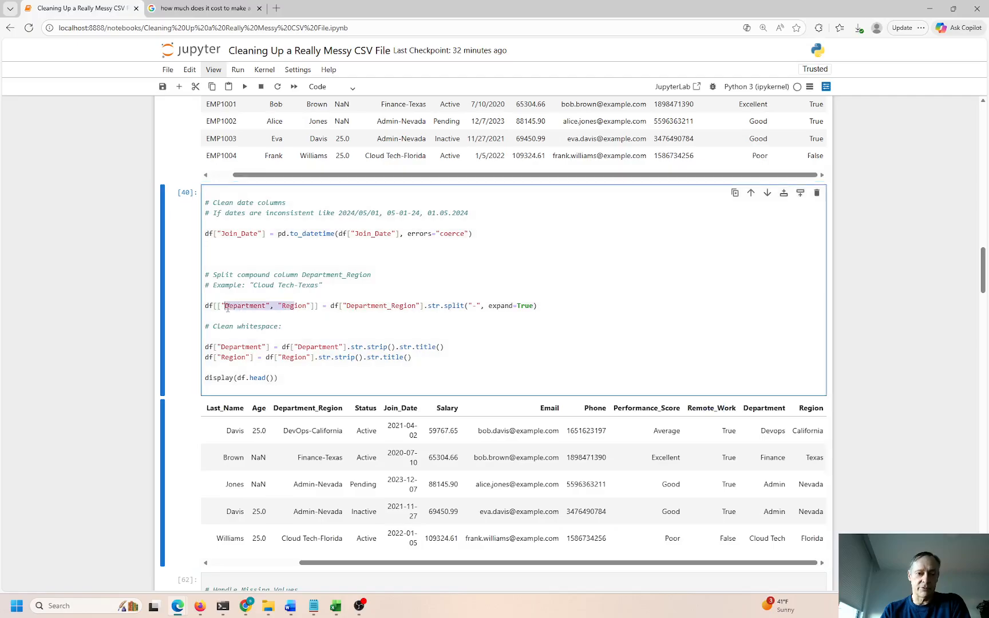
{"action": "double_click", "coordinate": [375, 308]}
{"action": "left_click_drag", "start_coordinate": [423, 308], "coordinate": [512, 308]}
{"action": "left_click", "coordinate": [476, 307]}
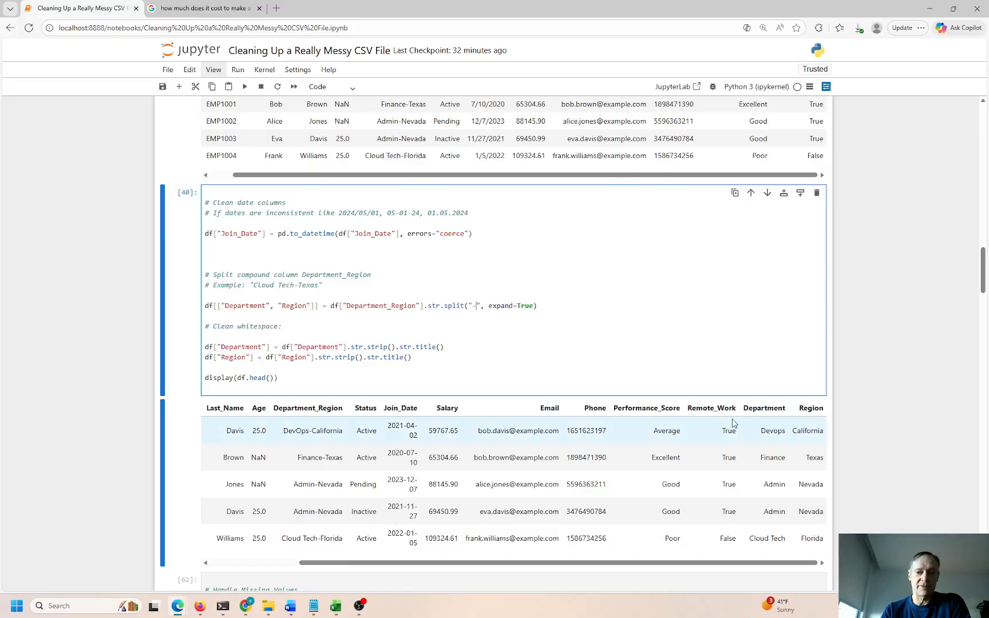
{"action": "left_click_drag", "start_coordinate": [761, 408], "coordinate": [825, 408]}
Re-run the categorical cleanup cell, then the data type conversion and categorical cleanup cells again
{"action": "scroll", "coordinate": [533, 421], "scroll_direction": "down", "scroll_amount": 4}
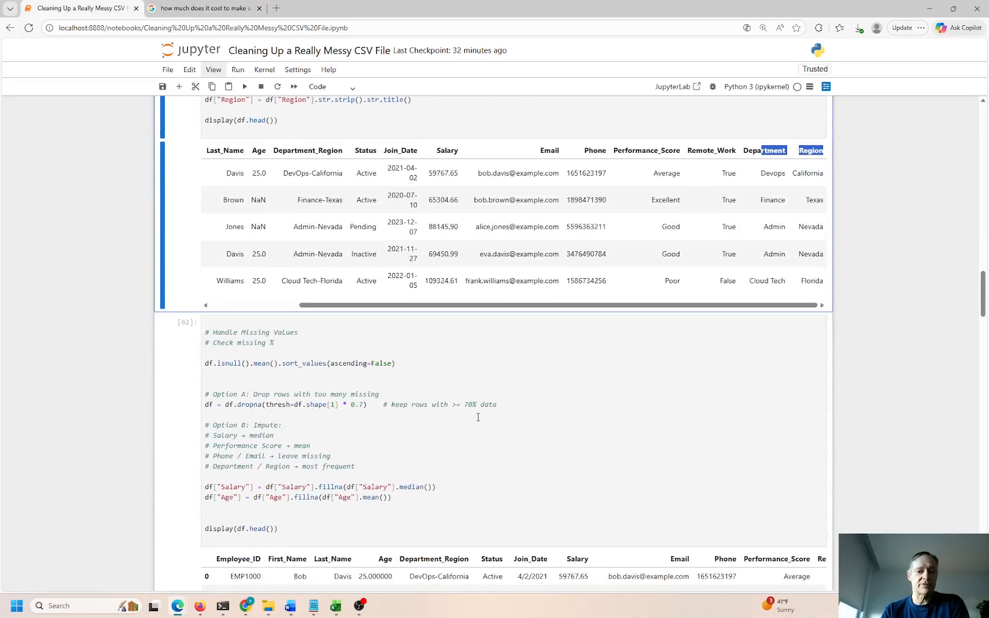
{"action": "scroll", "coordinate": [450, 394], "scroll_direction": "down", "scroll_amount": 12}
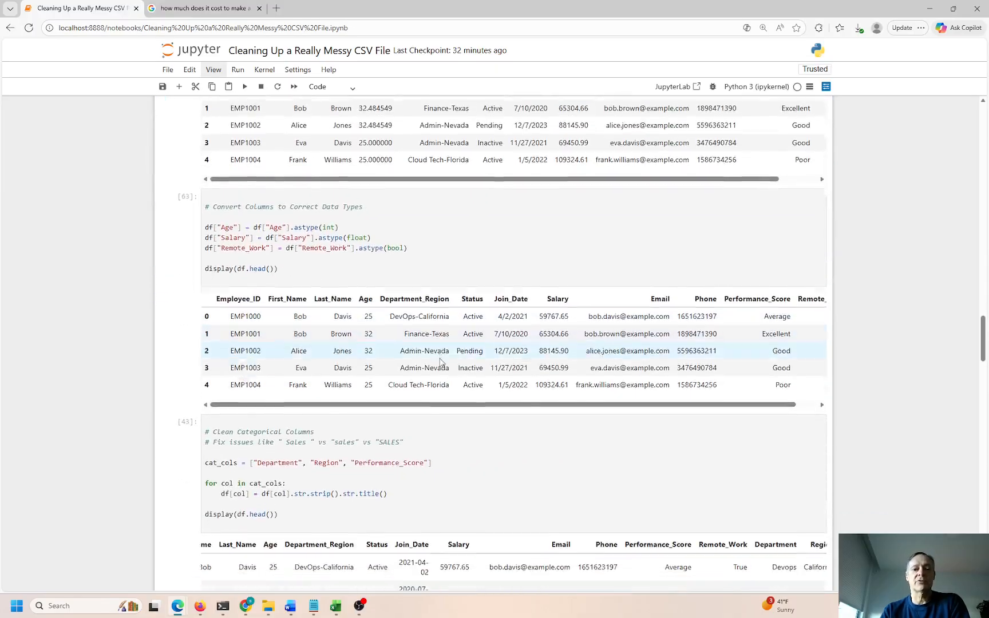
{"action": "left_click", "coordinate": [289, 342]}
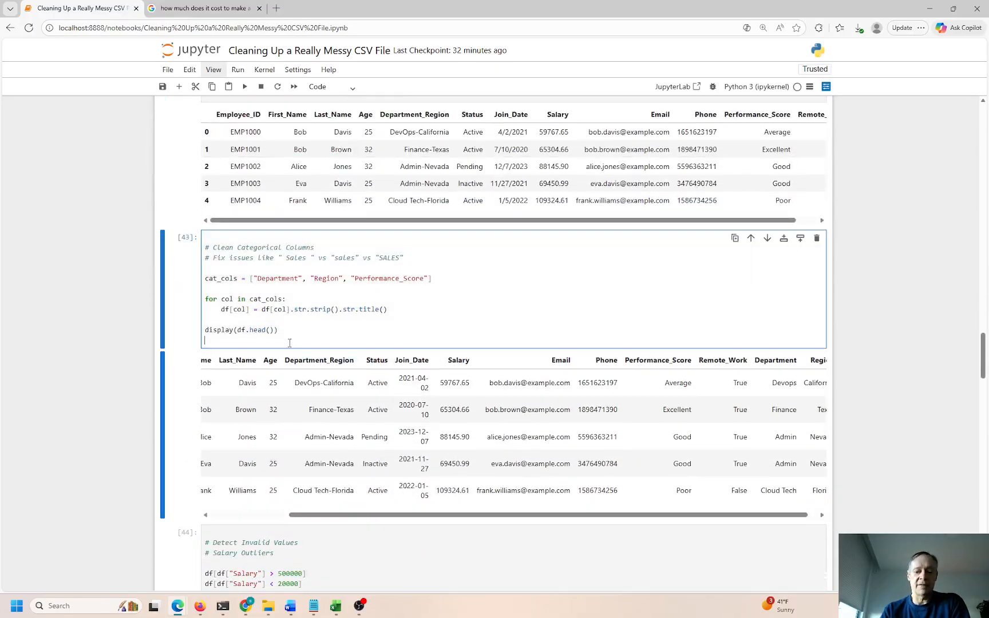
{"action": "key", "text": "ctrl+Return"}
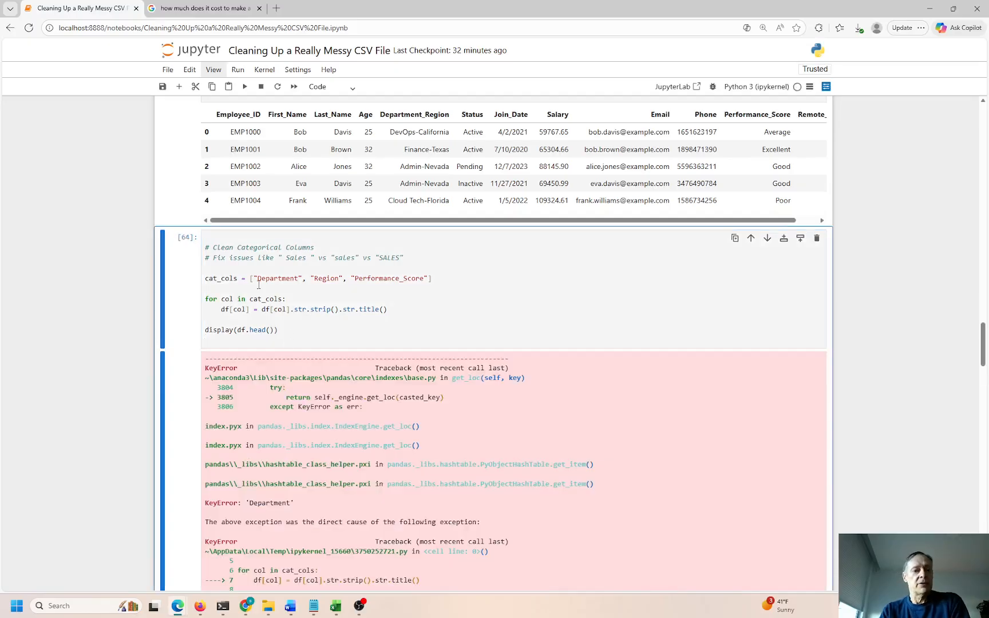
{"action": "scroll", "coordinate": [259, 285], "scroll_direction": "up", "scroll_amount": 3}
{"action": "left_click", "coordinate": [240, 249]}
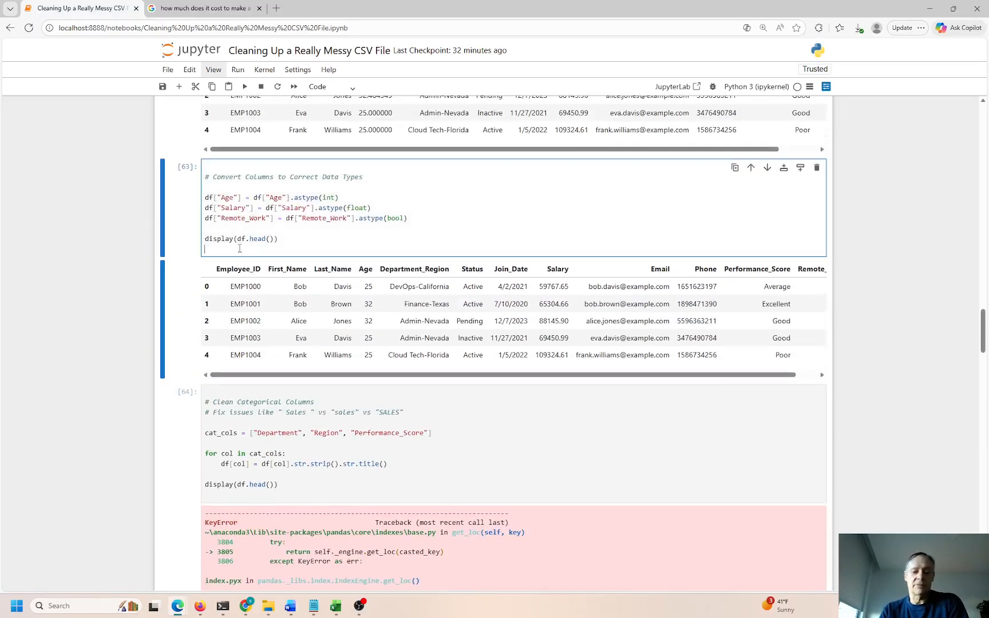
{"action": "key", "text": "ctrl+Return"}
{"action": "left_click", "coordinate": [354, 409]}
{"action": "key", "text": "ctrl+Return"}
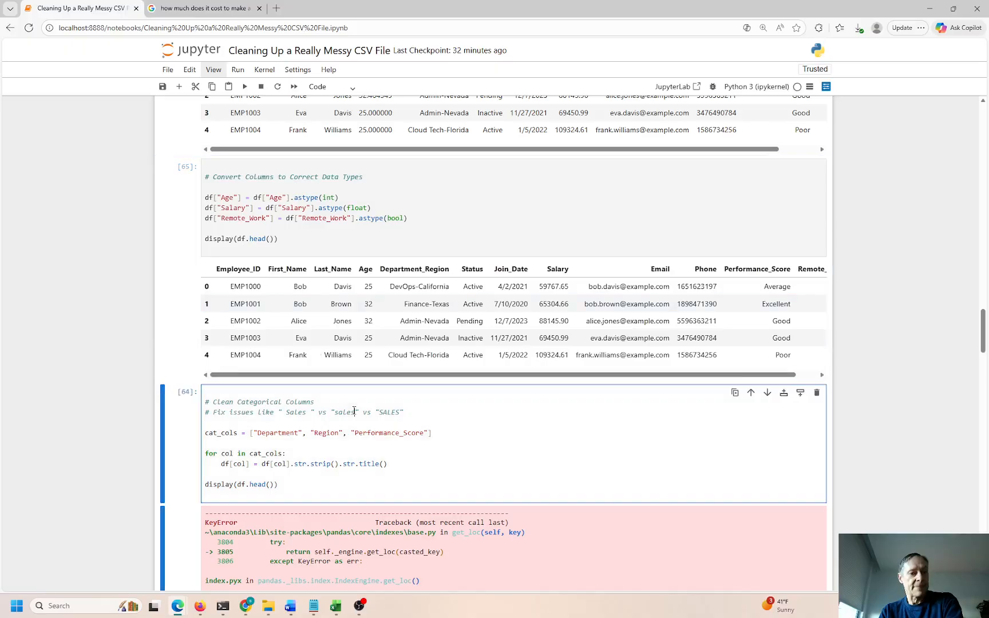
Re-run the missing-values fill, type conversion and categorical cleanup cells in order
{"action": "scroll", "coordinate": [353, 410], "scroll_direction": "down", "scroll_amount": 3}
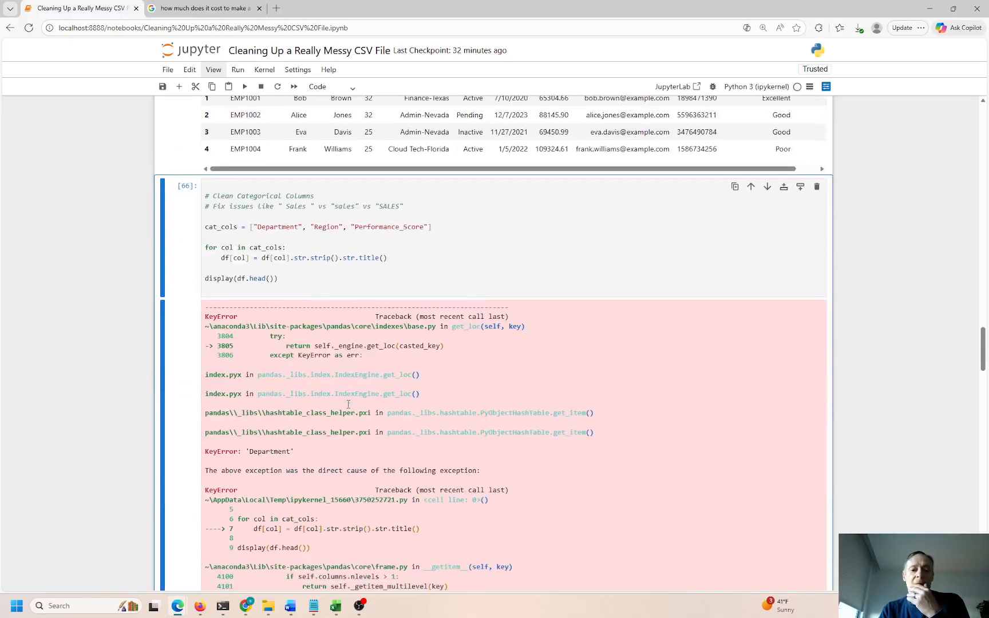
{"action": "scroll", "coordinate": [275, 224], "scroll_direction": "up", "scroll_amount": 4}
{"action": "scroll", "coordinate": [275, 224], "scroll_direction": "up", "scroll_amount": 4}
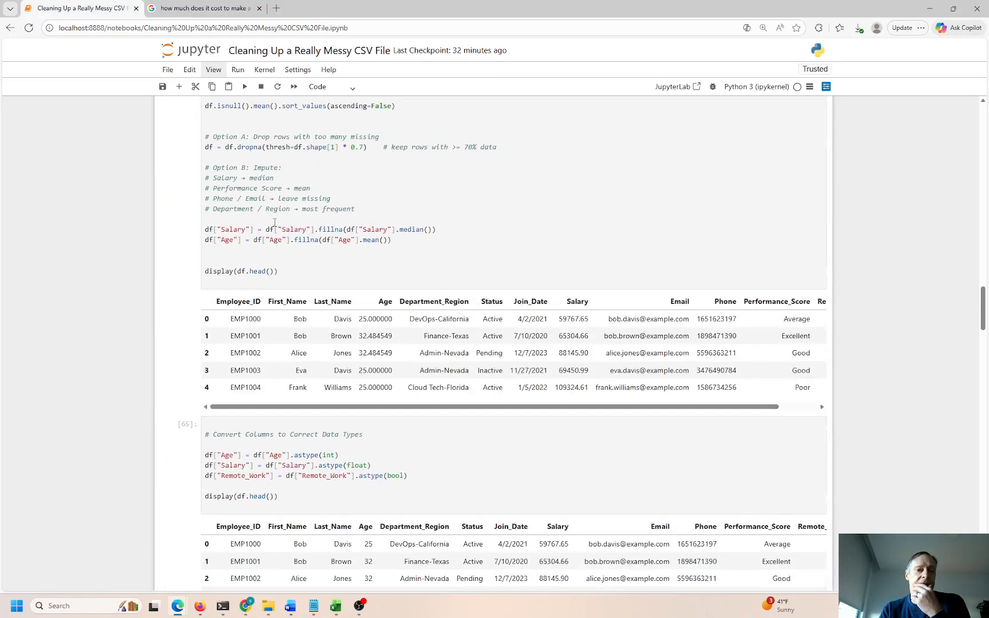
{"action": "left_click", "coordinate": [261, 259]}
{"action": "key", "text": "ctrl+Return"}
{"action": "scroll", "coordinate": [263, 259], "scroll_direction": "down", "scroll_amount": 4}
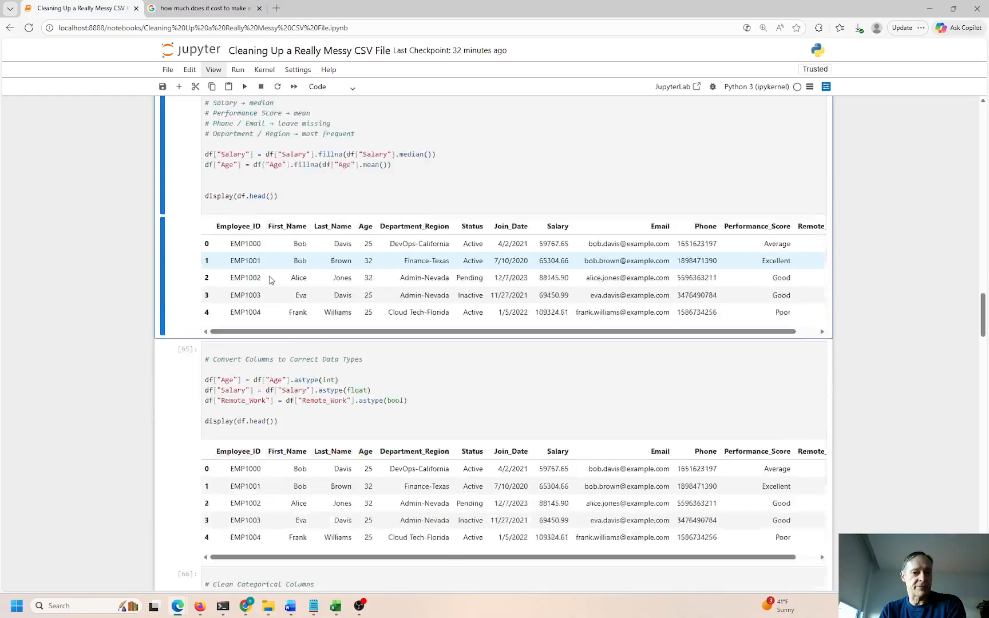
{"action": "left_click", "coordinate": [266, 353]}
{"action": "key", "text": "shift+Return"}
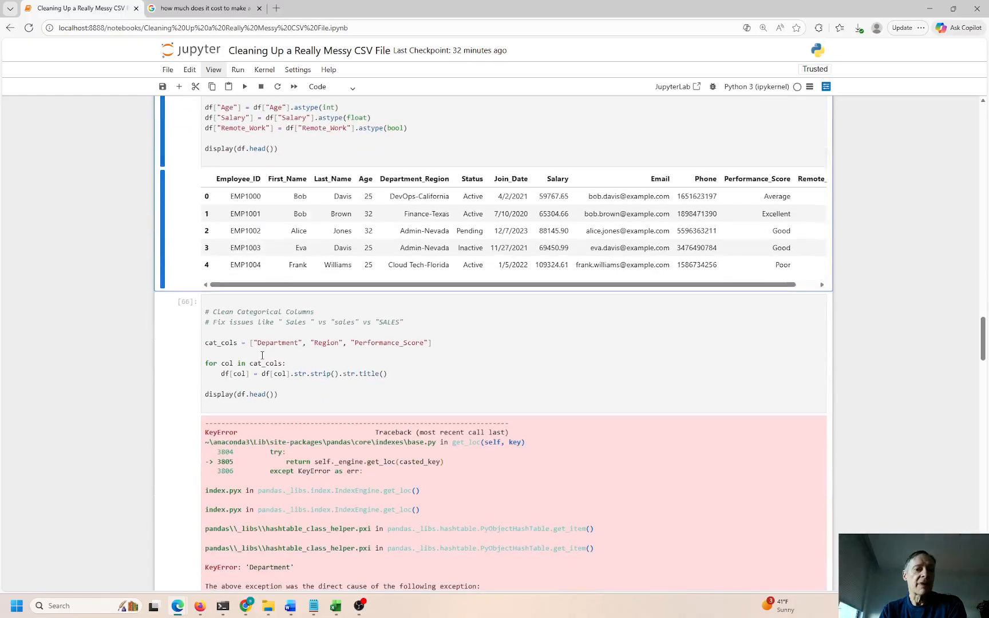
{"action": "key", "text": "ctrl+Return"}
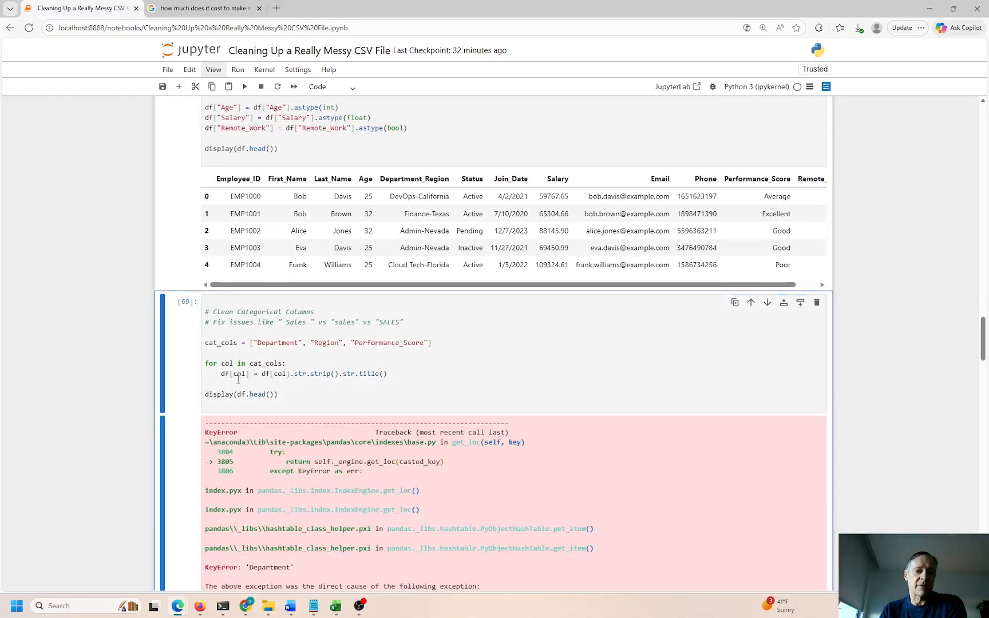
{"action": "scroll", "coordinate": [231, 332], "scroll_direction": "down", "scroll_amount": 10}
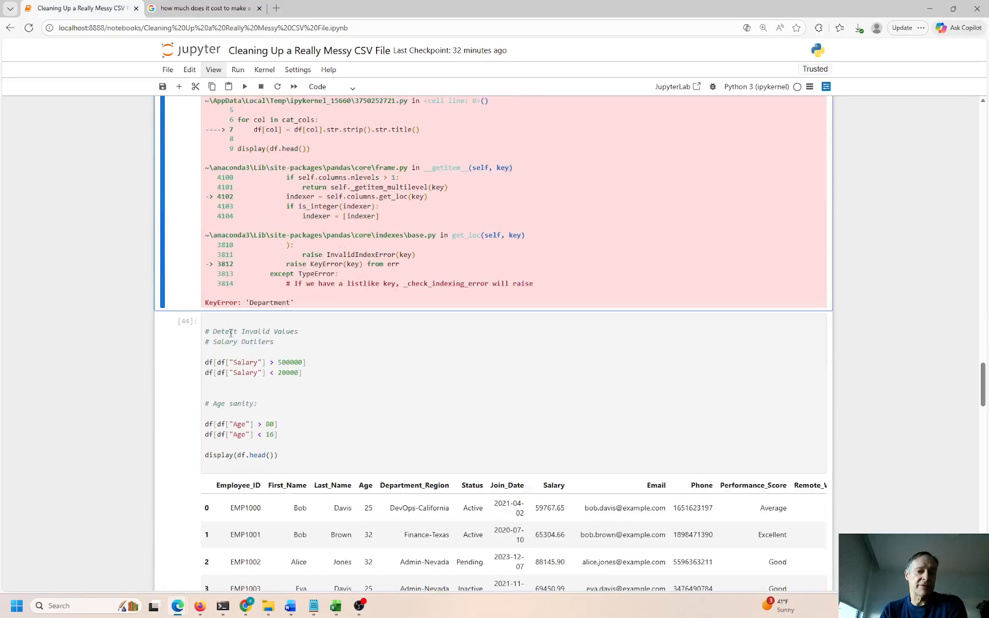
{"action": "left_click", "coordinate": [231, 333]}
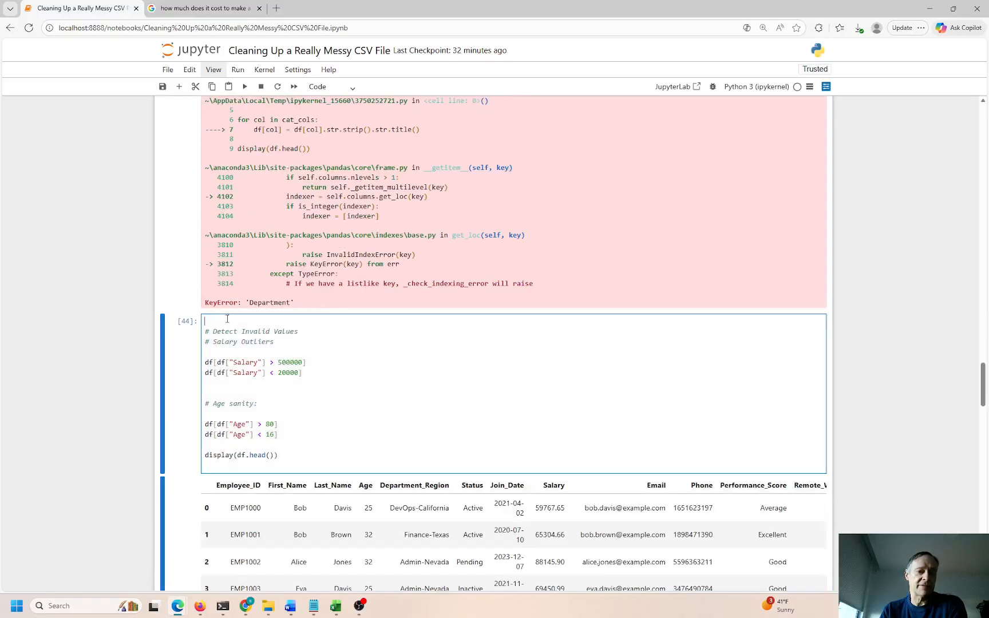
Run all cells above the invalid-values check from the Run menu
{"action": "left_click", "coordinate": [239, 70]}
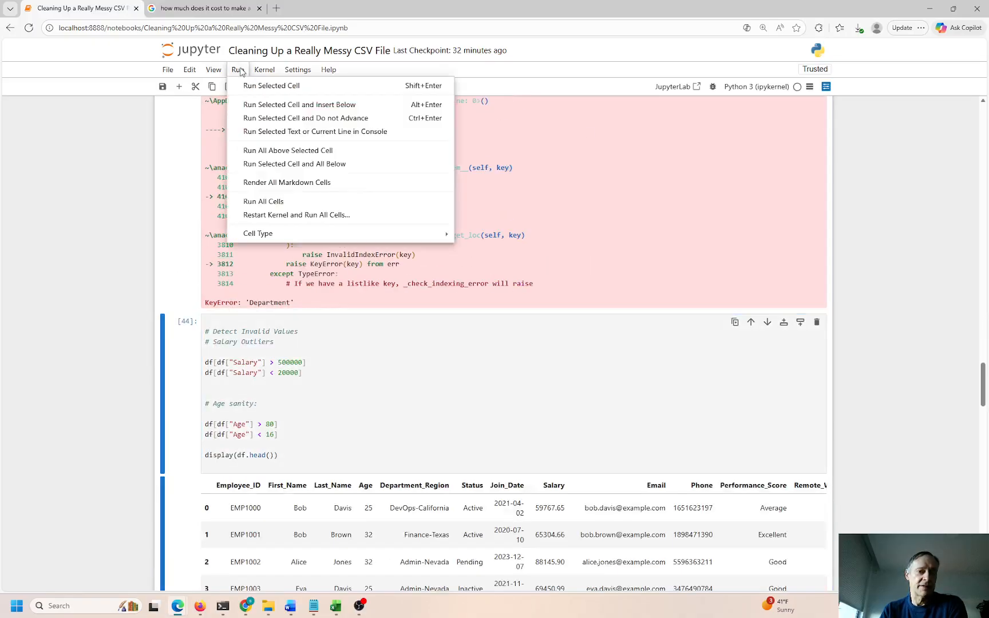
{"action": "left_click", "coordinate": [250, 150]}
{"action": "scroll", "coordinate": [245, 228], "scroll_direction": "up", "scroll_amount": 7}
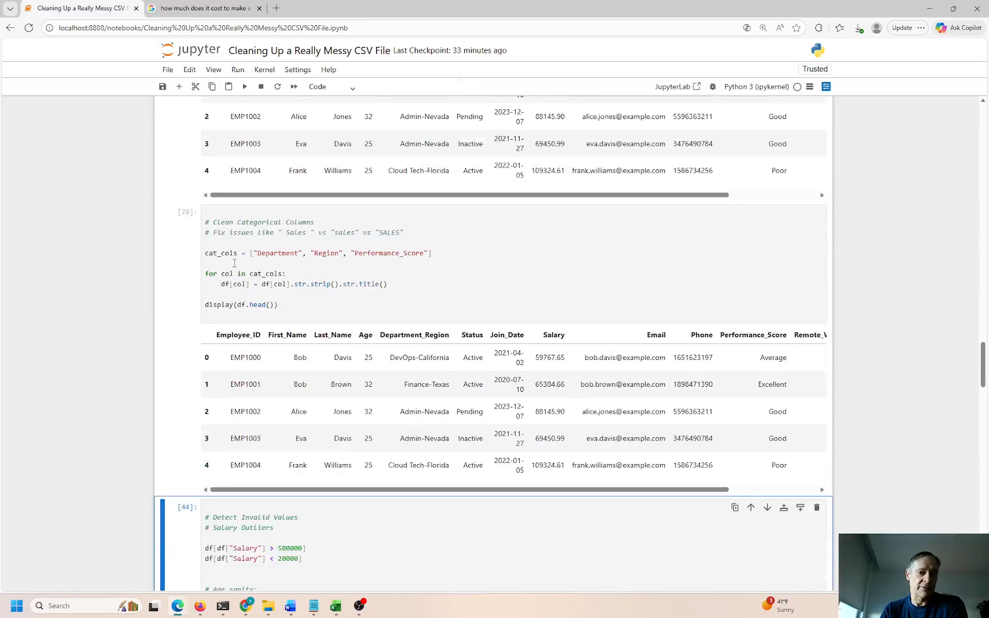
Inspect the categorical cleanup cell's head() display and the Detect Invalid Values cell
{"action": "left_click", "coordinate": [300, 279]}
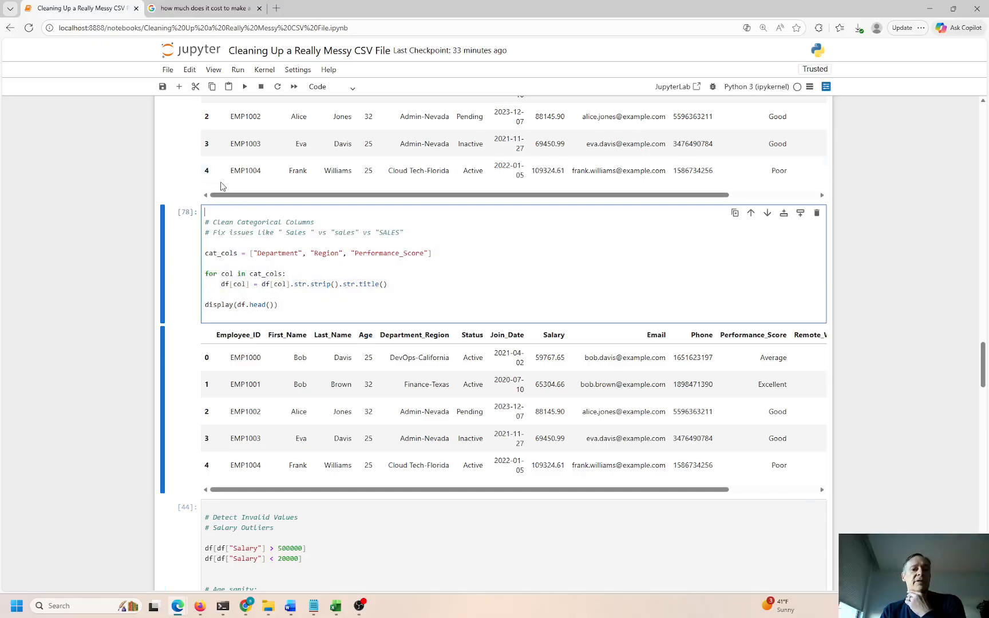
{"action": "left_click", "coordinate": [237, 69]}
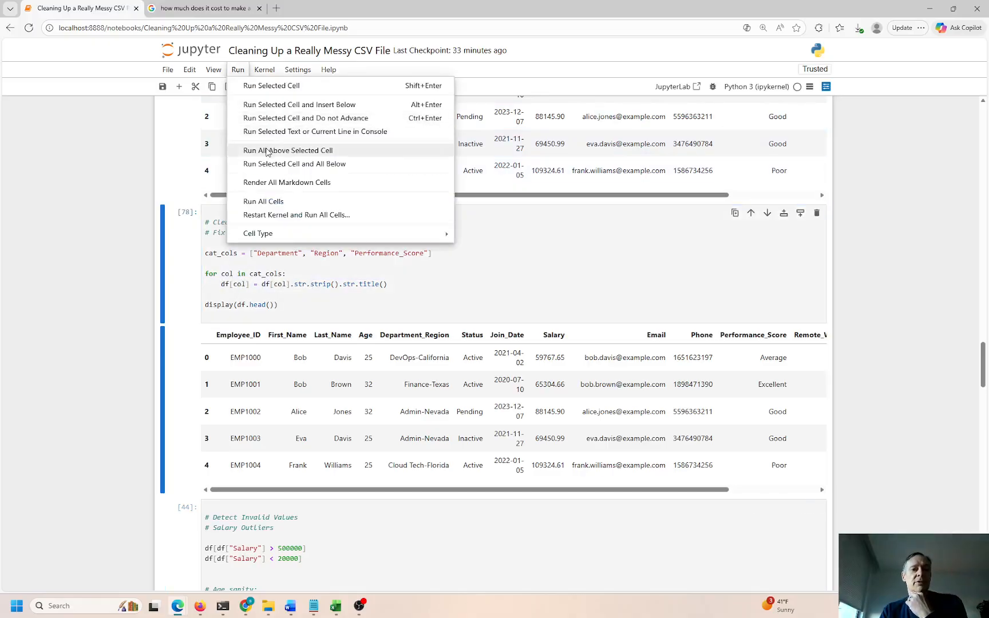
{"action": "left_click", "coordinate": [264, 262]}
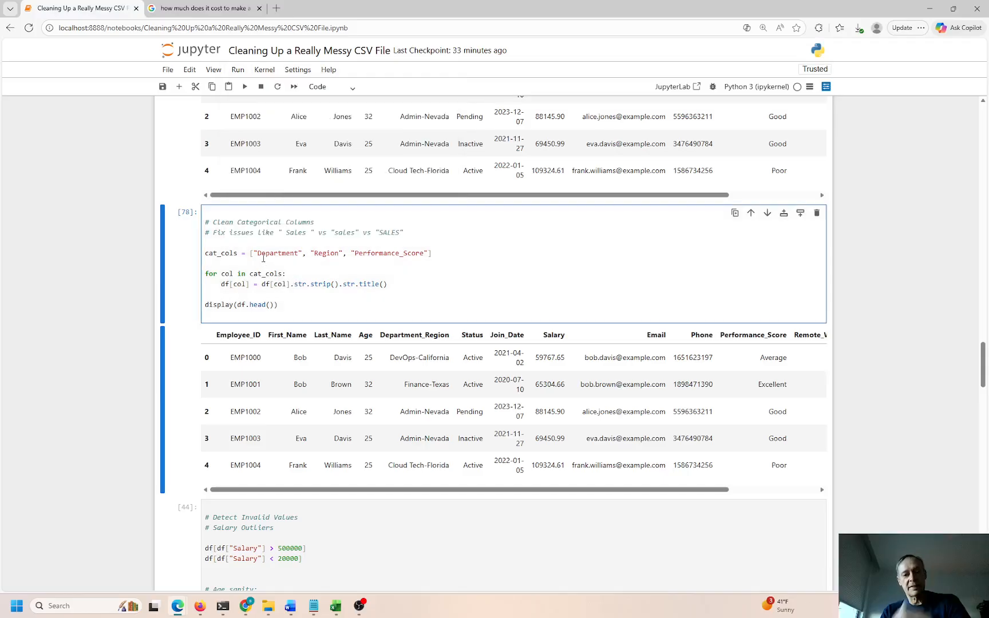
{"action": "left_click_drag", "start_coordinate": [280, 304], "coordinate": [252, 305]}
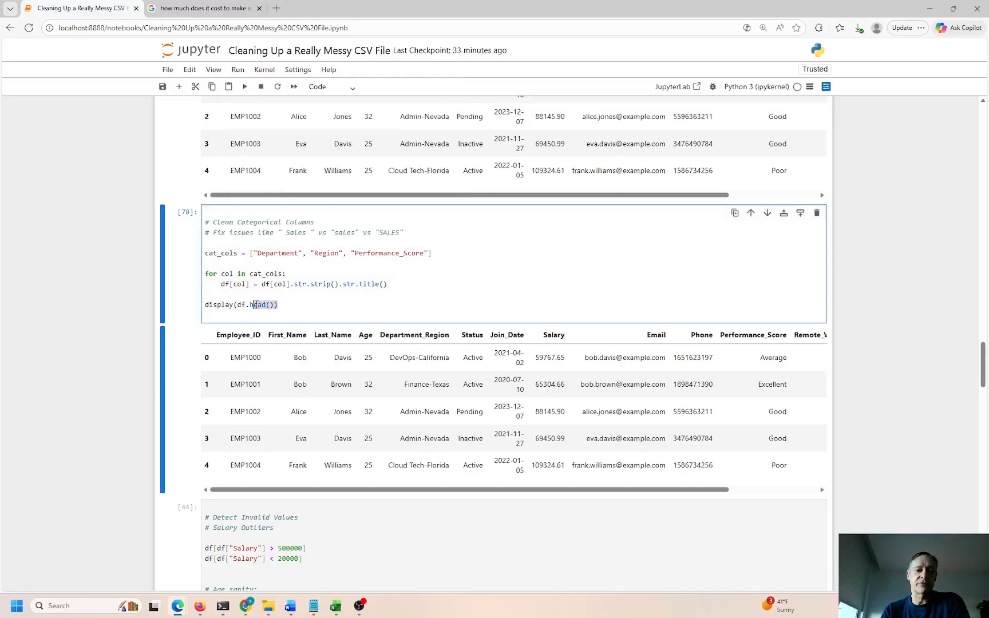
{"action": "left_click", "coordinate": [315, 525]}
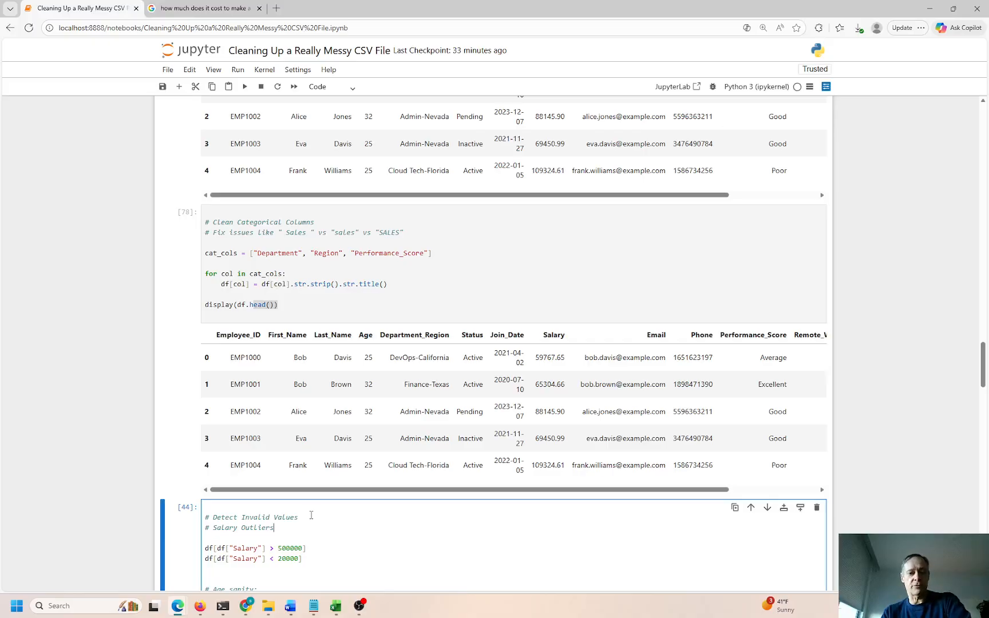
{"action": "scroll", "coordinate": [282, 253], "scroll_direction": "up", "scroll_amount": 2}
{"action": "left_click", "coordinate": [280, 211]}
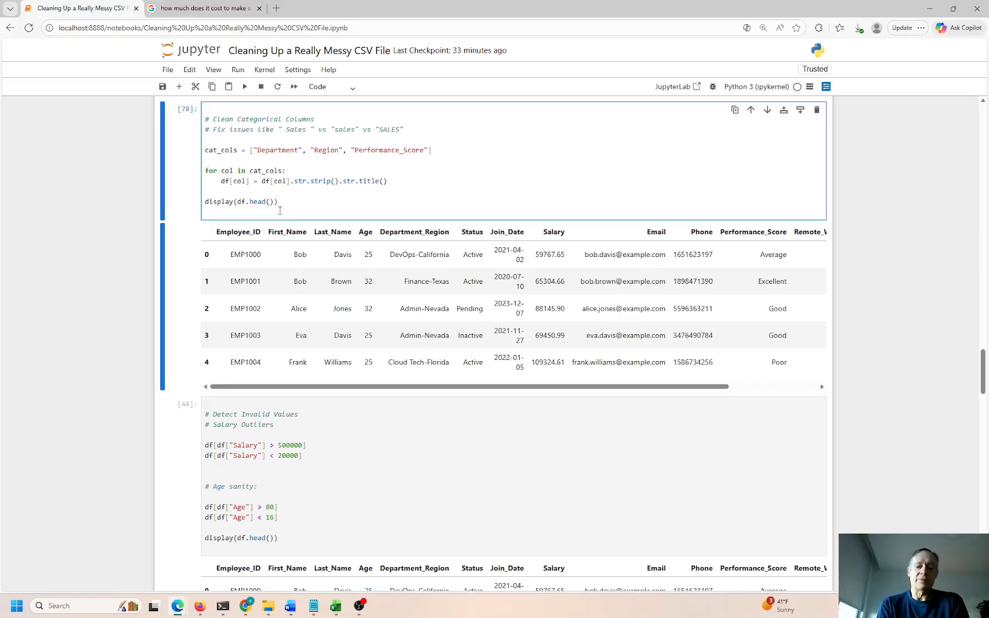
Re-run the categorical cleanup cell and the data type conversion cell
{"action": "key", "text": "ctrl+Return"}
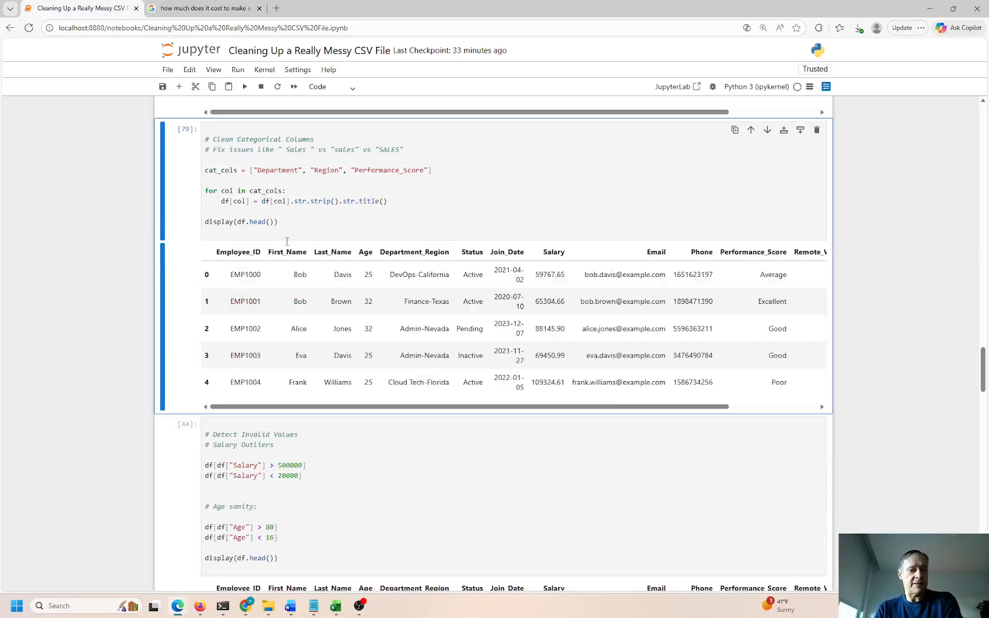
{"action": "scroll", "coordinate": [286, 336], "scroll_direction": "down", "scroll_amount": 1}
{"action": "scroll", "coordinate": [255, 177], "scroll_direction": "up", "scroll_amount": 4}
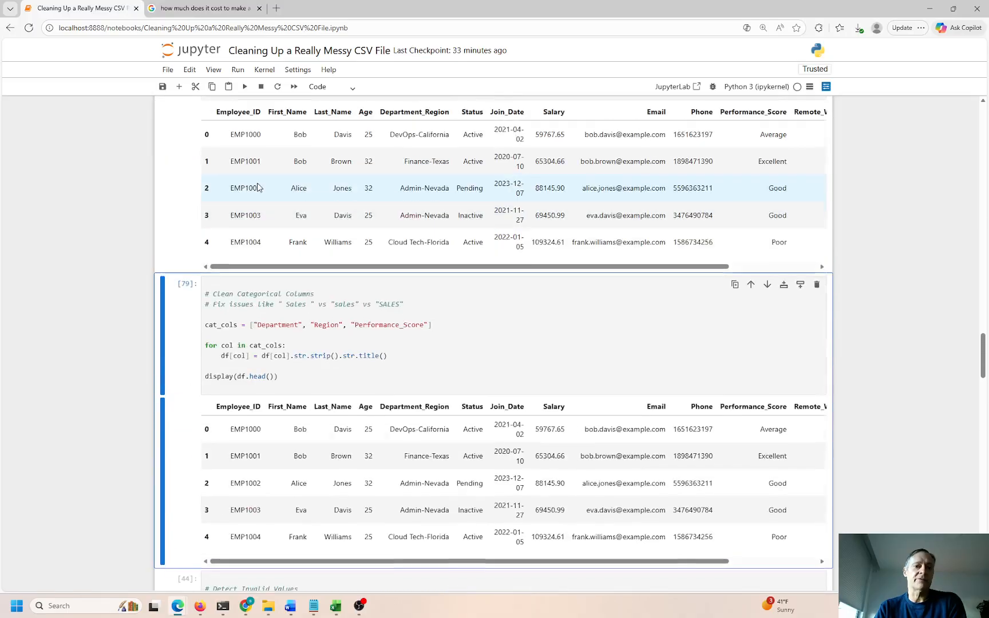
{"action": "scroll", "coordinate": [256, 179], "scroll_direction": "up", "scroll_amount": 3}
{"action": "left_click", "coordinate": [264, 208]}
{"action": "key", "text": "ctrl+Return"}
Re-run the date cleaning and split cell, then select the Detect Invalid Values cell
{"action": "scroll", "coordinate": [269, 194], "scroll_direction": "up", "scroll_amount": 4}
{"action": "left_click", "coordinate": [258, 167]}
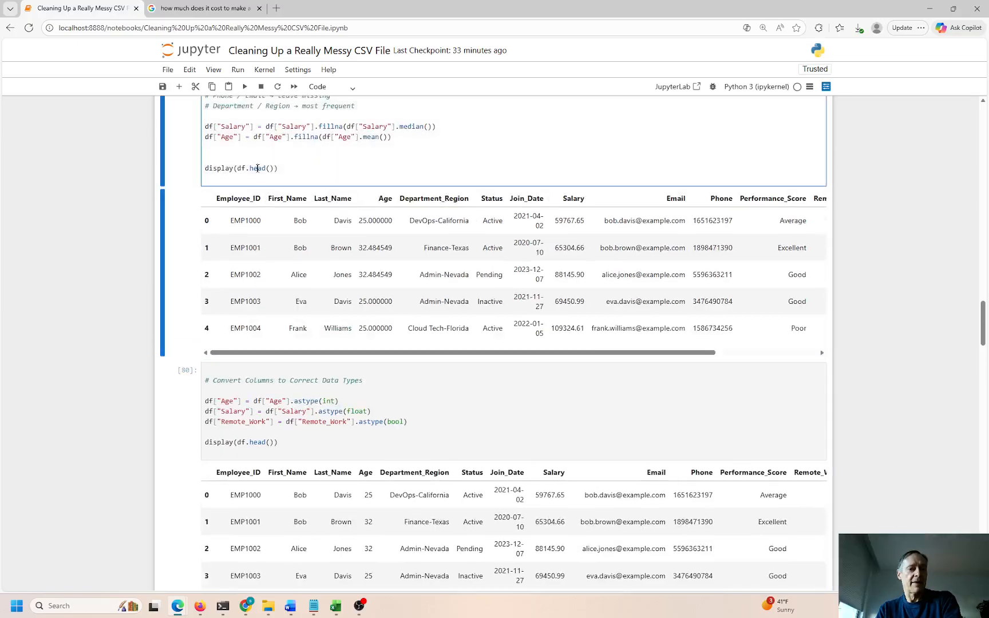
{"action": "scroll", "coordinate": [256, 167], "scroll_direction": "up", "scroll_amount": 8}
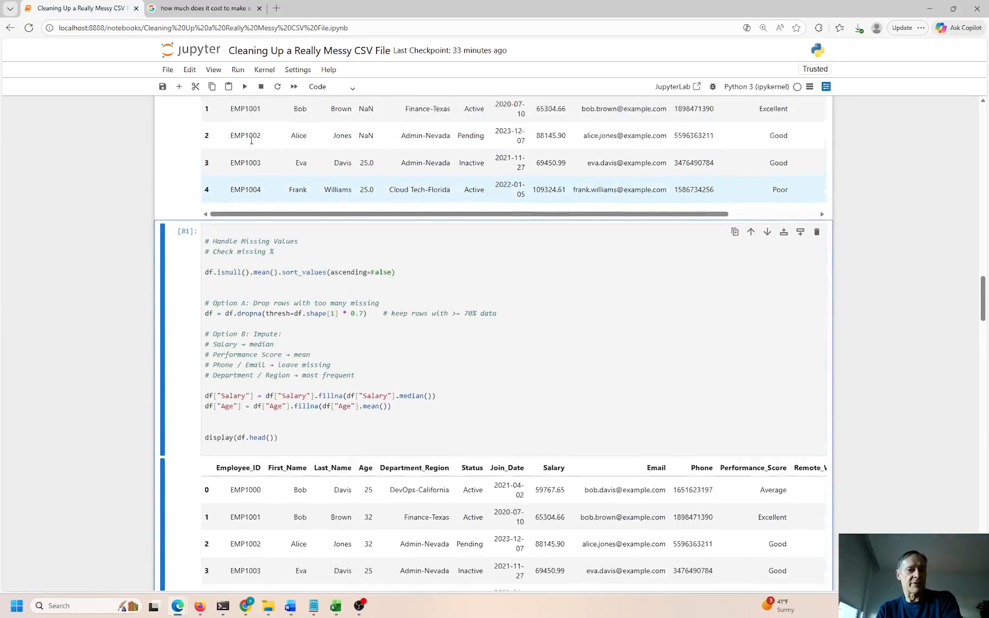
{"action": "left_click", "coordinate": [251, 165]}
{"action": "key", "text": "ctrl+Return"}
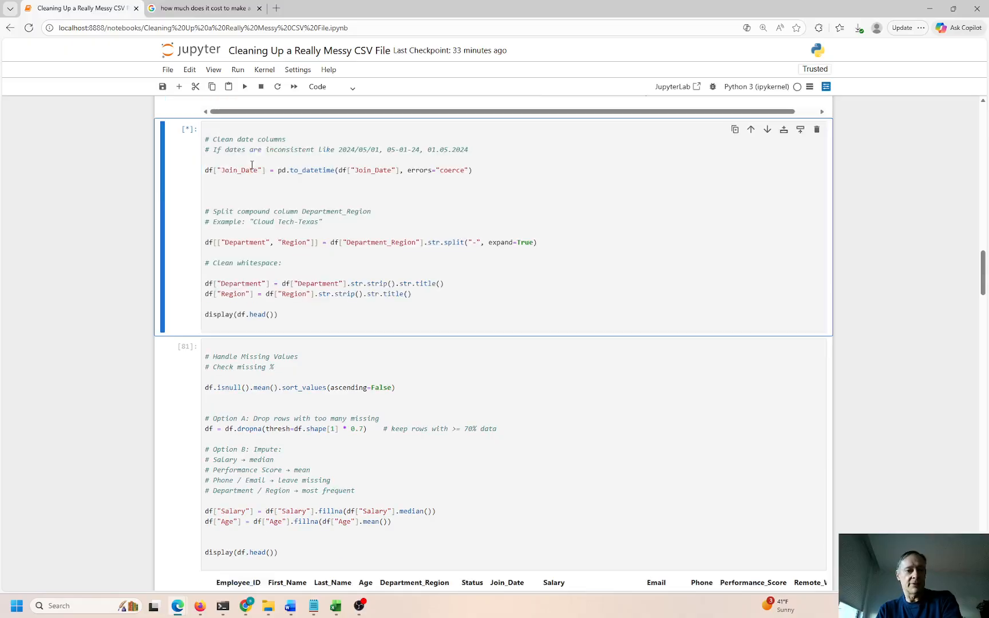
{"action": "scroll", "coordinate": [252, 165], "scroll_direction": "down", "scroll_amount": 4}
{"action": "scroll", "coordinate": [252, 166], "scroll_direction": "down", "scroll_amount": 12}
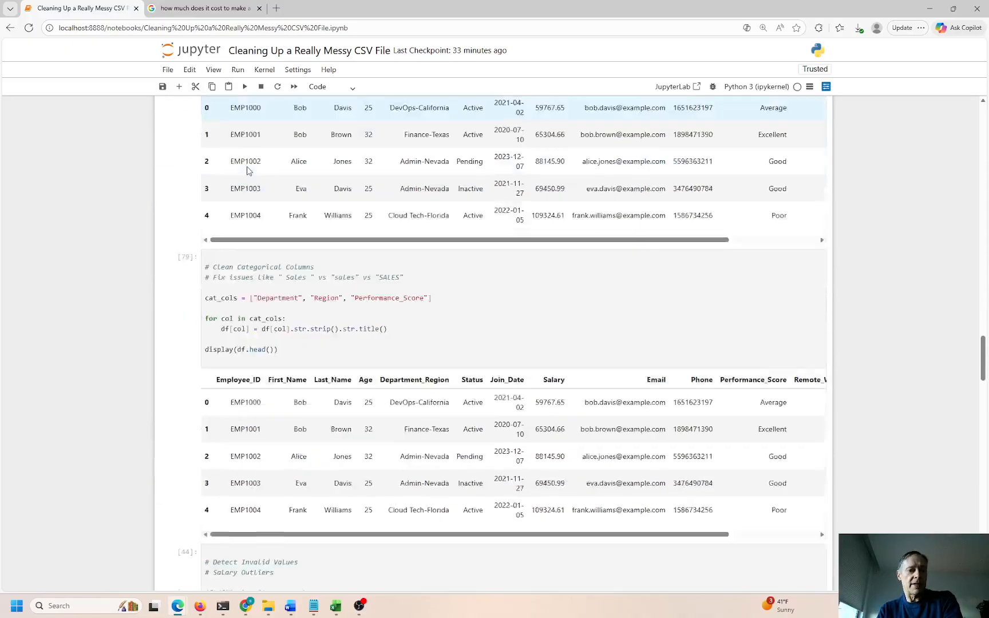
{"action": "left_click", "coordinate": [264, 236]}
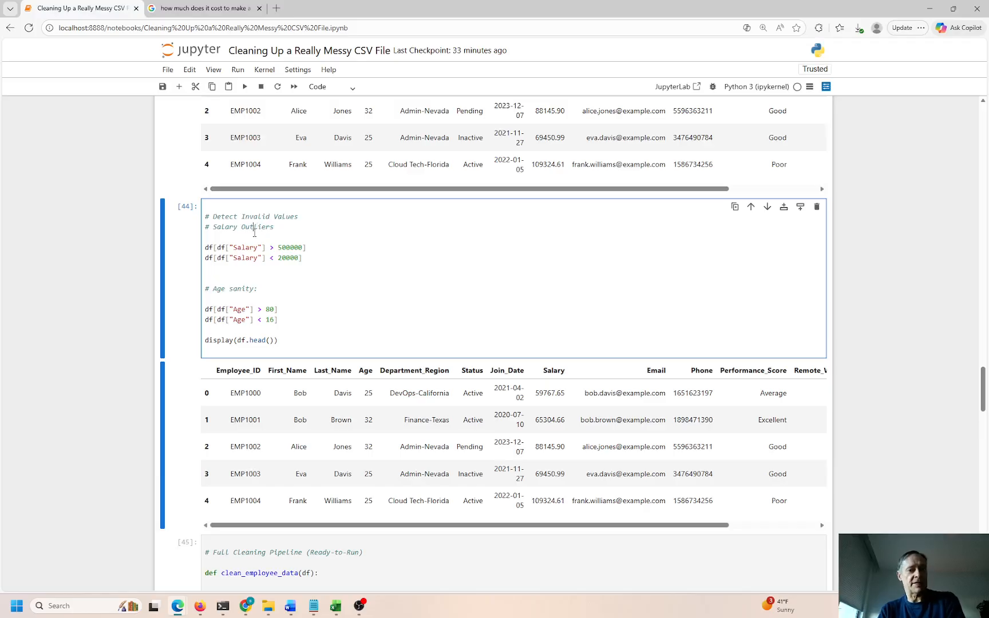
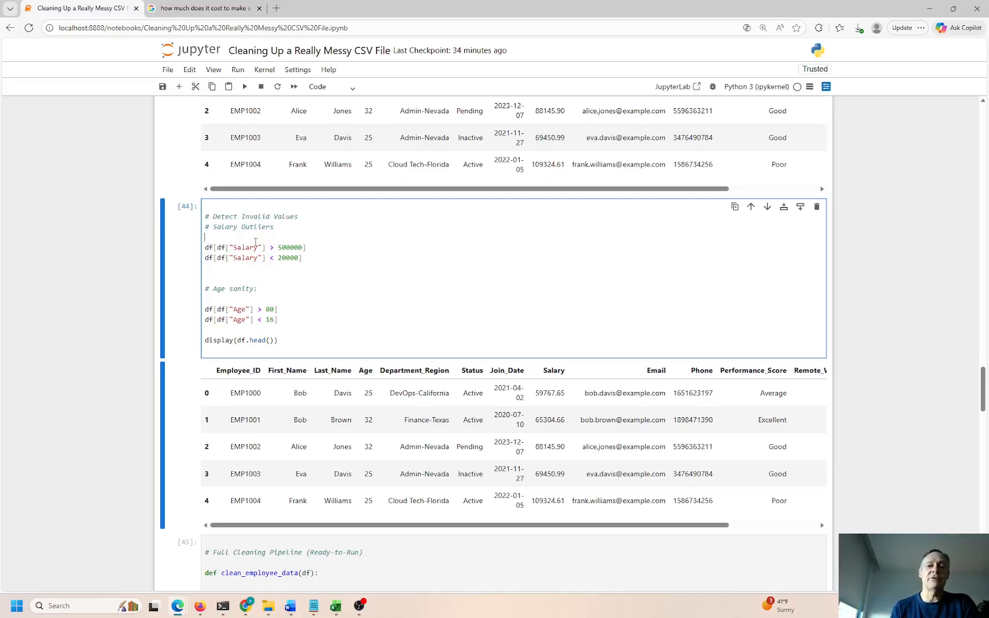
Re-run the Detect Invalid Values cell and mark its salary thresholds
{"action": "left_click", "coordinate": [222, 280]}
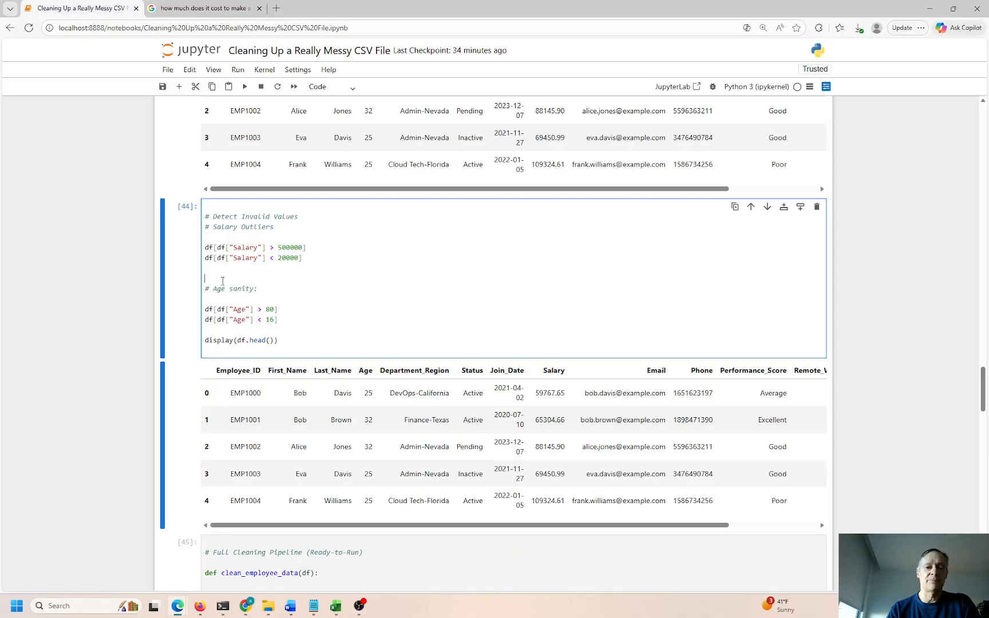
{"action": "key", "text": "ctrl+Return"}
{"action": "double_click", "coordinate": [293, 246]}
{"action": "mouse_move", "coordinate": [291, 257]}
{"action": "left_mouse_down"}
{"action": "mouse_move", "coordinate": [278, 248]}
{"action": "mouse_move", "coordinate": [282, 259]}
{"action": "left_mouse_up"}
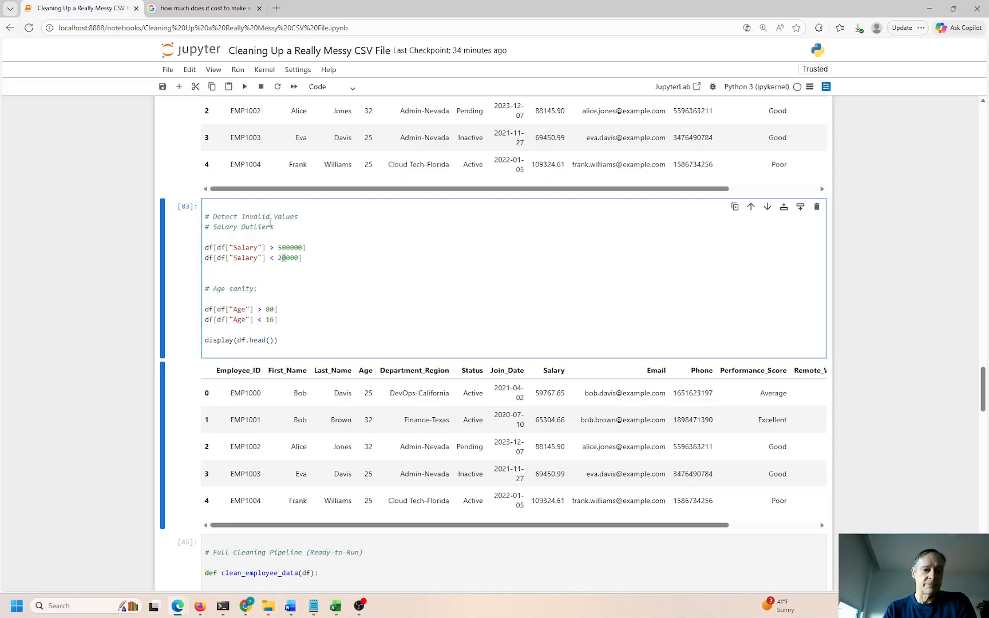
Highlight the Invalid Values heading and the salary limits 500000 and 20000
{"action": "left_click_drag", "start_coordinate": [302, 215], "coordinate": [252, 216]}
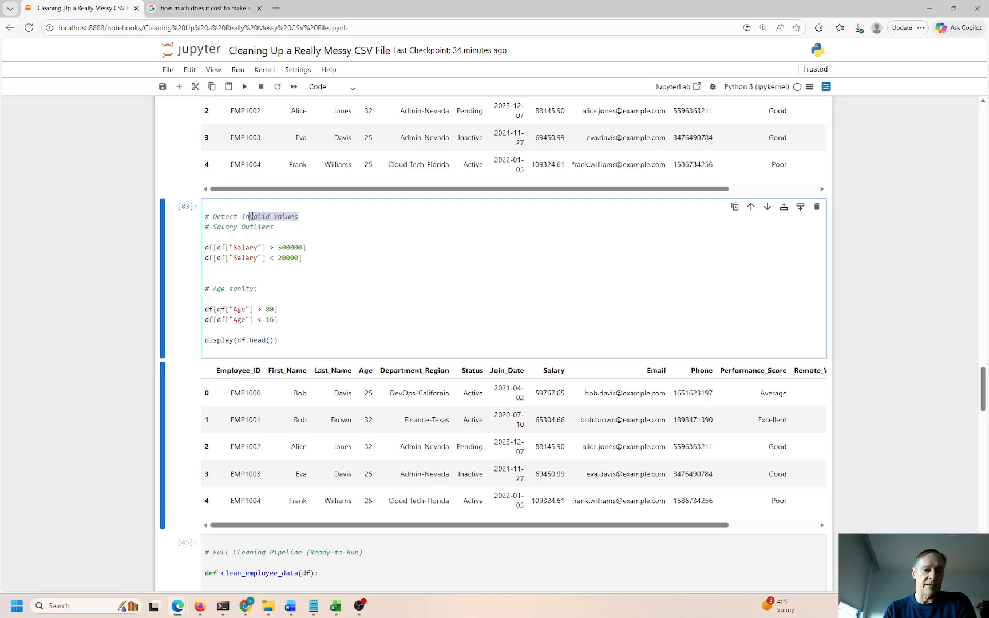
{"action": "left_click_drag", "start_coordinate": [308, 247], "coordinate": [279, 247]}
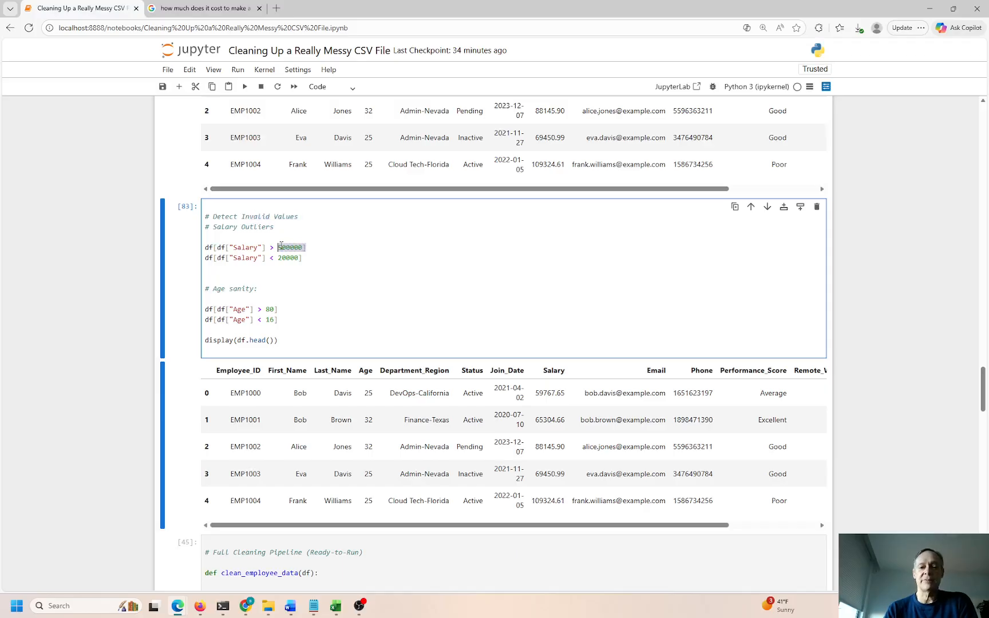
{"action": "double_click", "coordinate": [288, 247]}
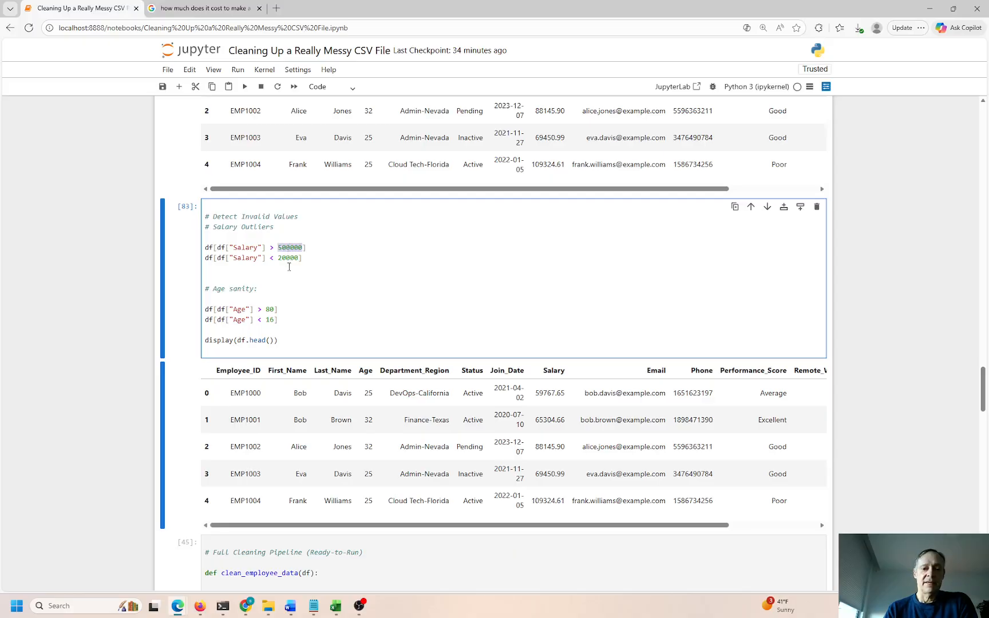
{"action": "double_click", "coordinate": [287, 258]}
{"action": "left_click", "coordinate": [290, 280]}
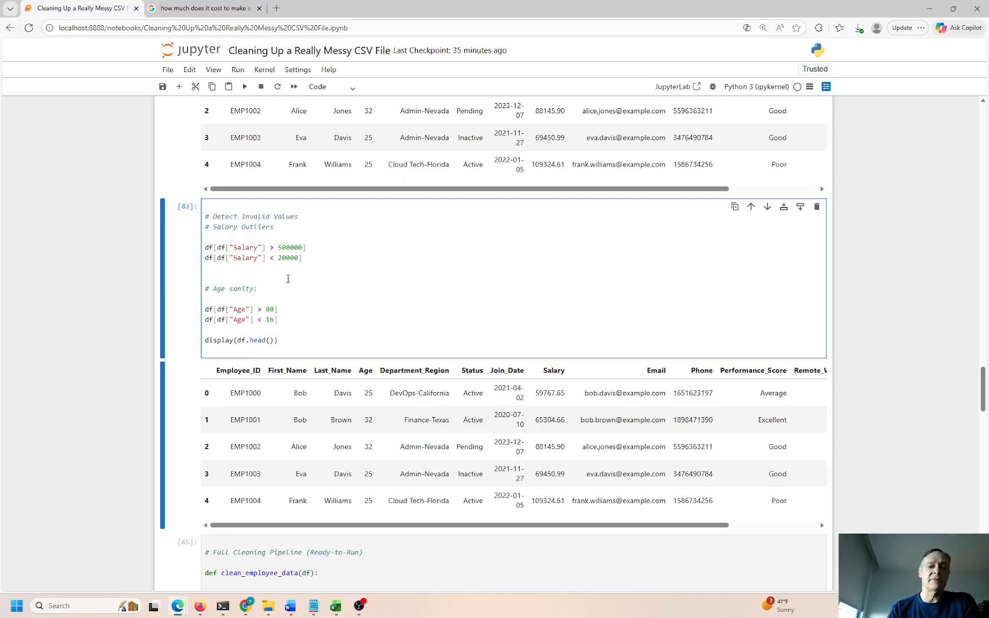
{"action": "left_click_drag", "start_coordinate": [277, 258], "coordinate": [286, 258]}
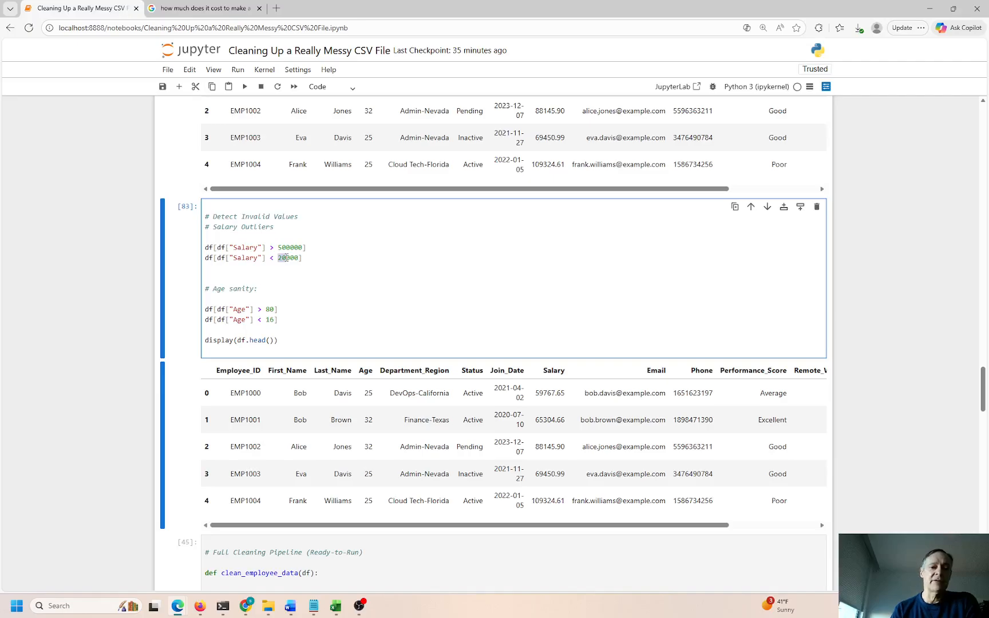
Highlight the age limits: above 80 and below 16
{"action": "left_click_drag", "start_coordinate": [275, 310], "coordinate": [266, 320]}
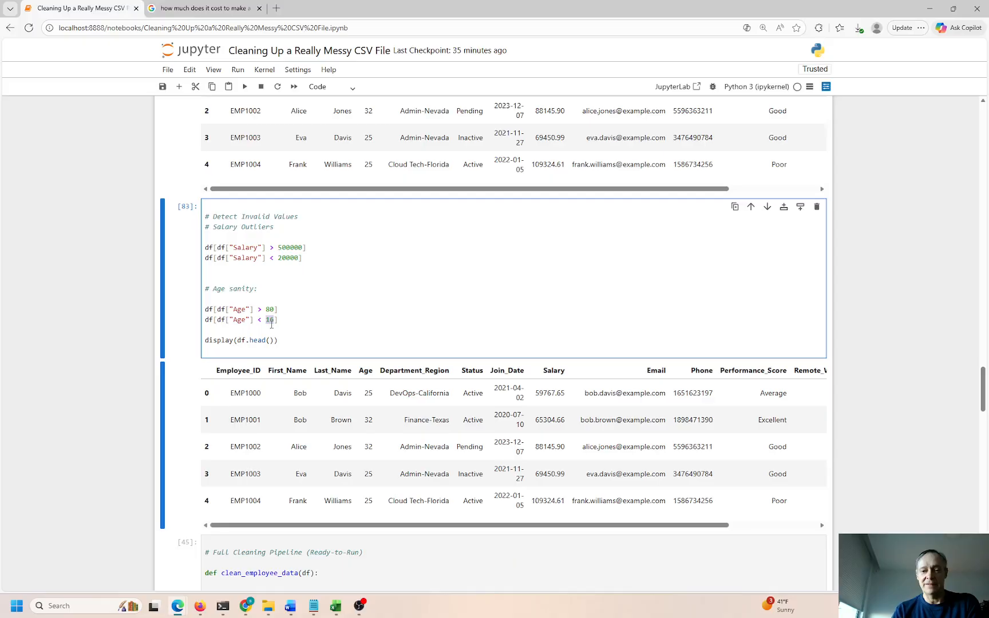
{"action": "left_click", "coordinate": [273, 319]}
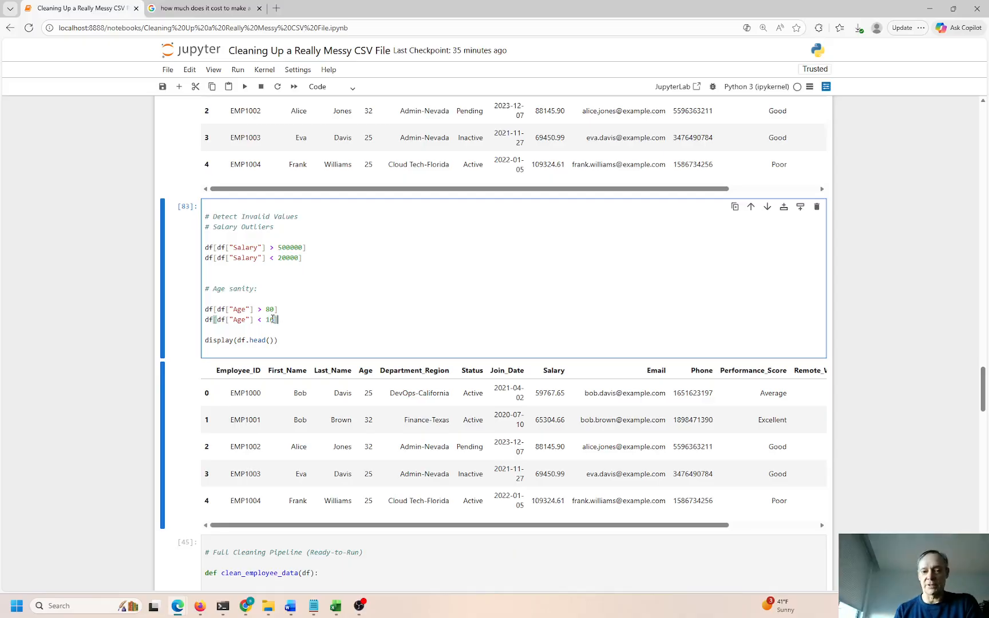
{"action": "left_click_drag", "start_coordinate": [271, 309], "coordinate": [266, 321]}
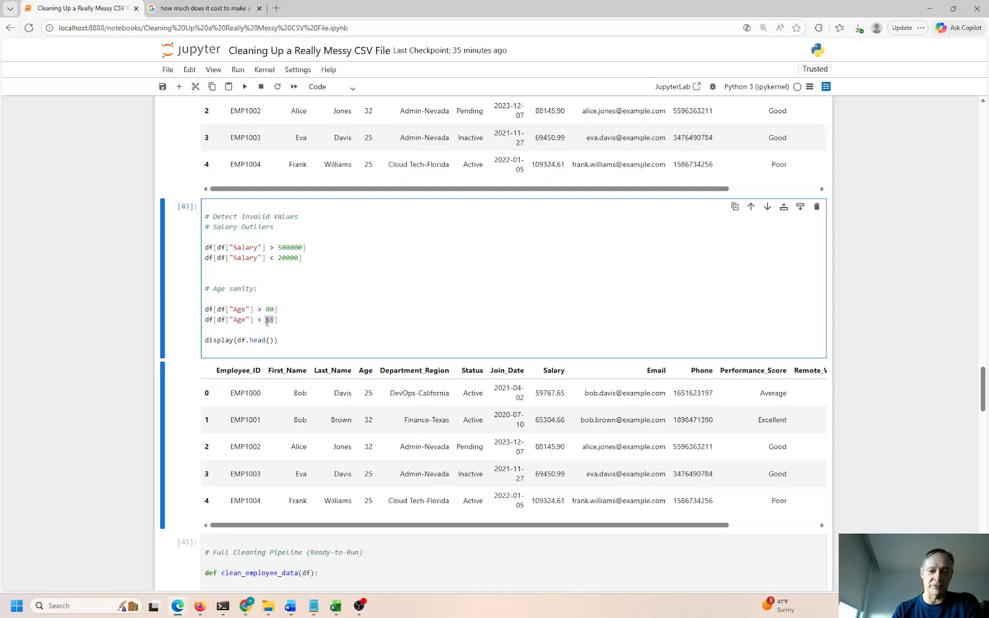
{"action": "left_click", "coordinate": [268, 350]}
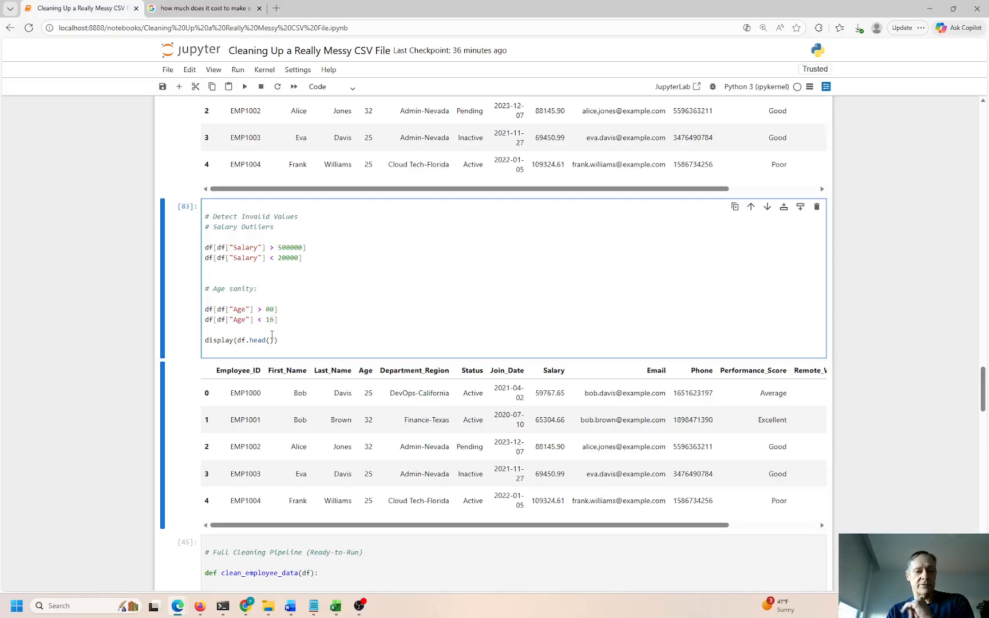
{"action": "scroll", "coordinate": [267, 358], "scroll_direction": "down", "scroll_amount": 6}
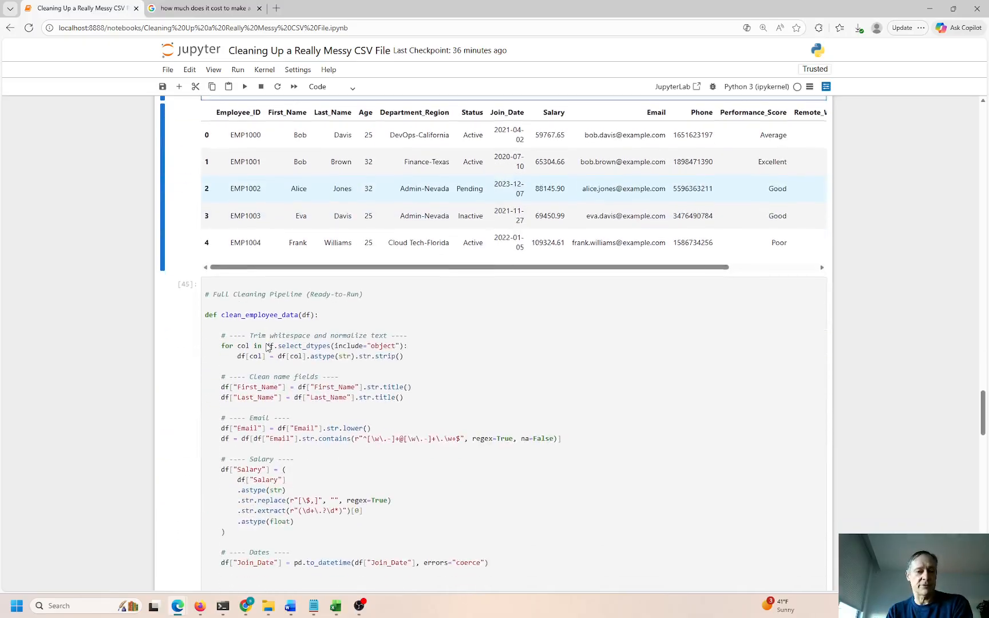
{"action": "left_click", "coordinate": [249, 206]}
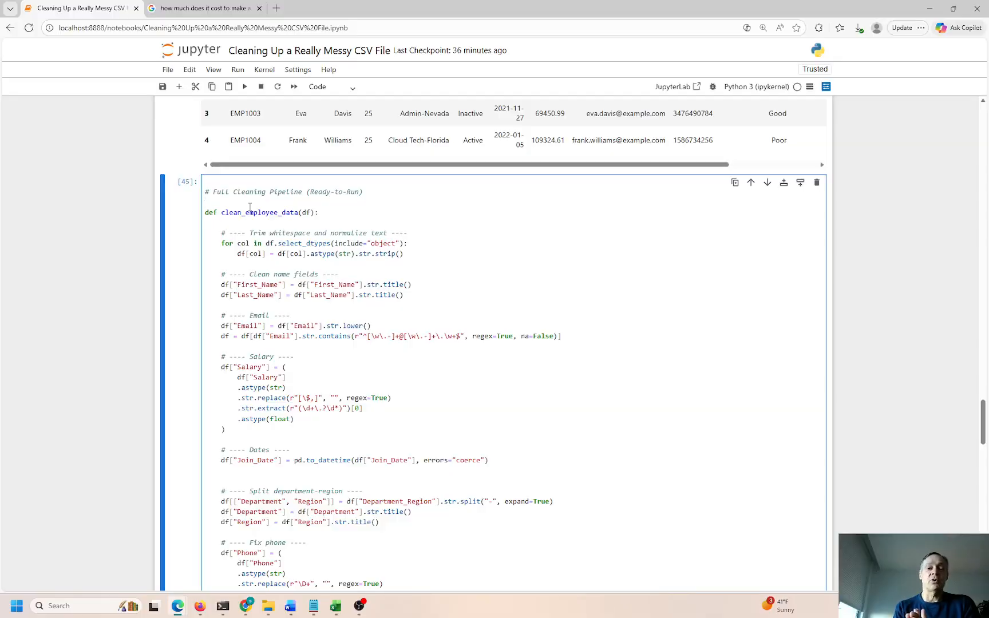
{"action": "scroll", "coordinate": [250, 207], "scroll_direction": "up", "scroll_amount": 3}
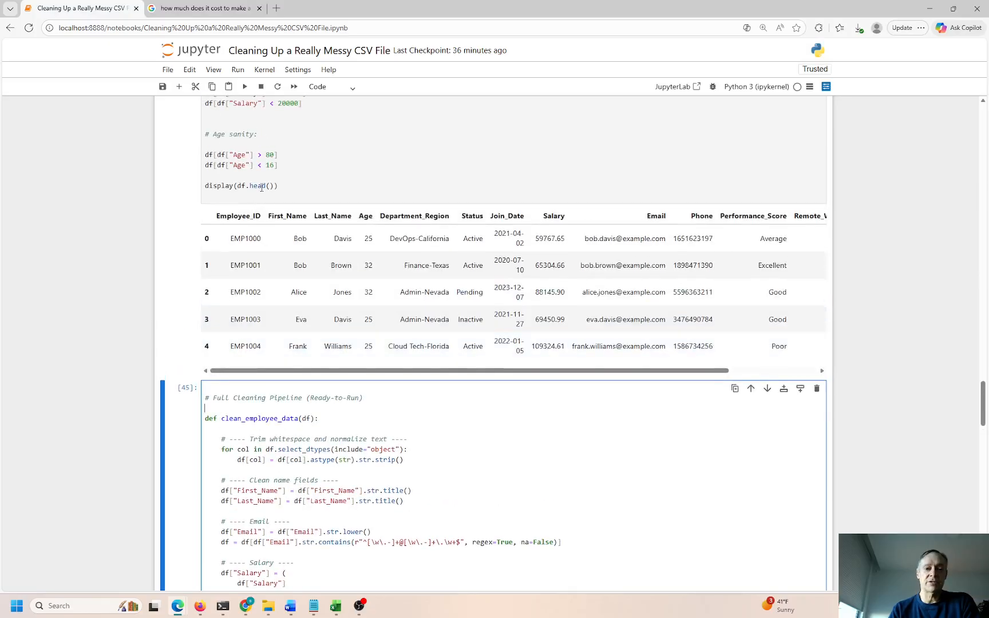
{"action": "left_click_drag", "start_coordinate": [287, 166], "coordinate": [207, 155]}
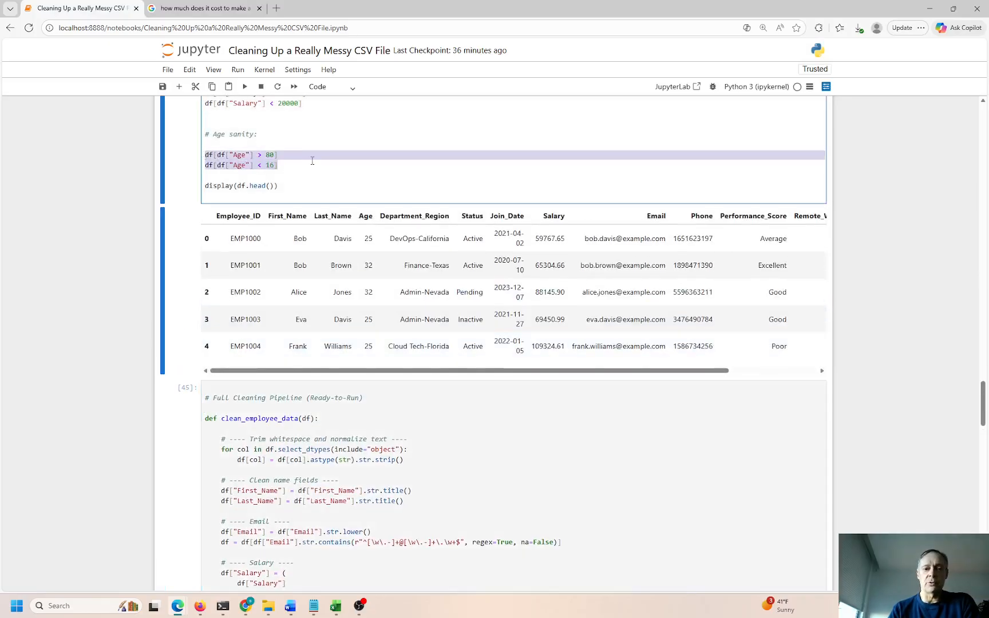
{"action": "scroll", "coordinate": [311, 171], "scroll_direction": "up", "scroll_amount": 3}
{"action": "left_click_drag", "start_coordinate": [303, 258], "coordinate": [207, 246]}
{"action": "left_click", "coordinate": [211, 234]}
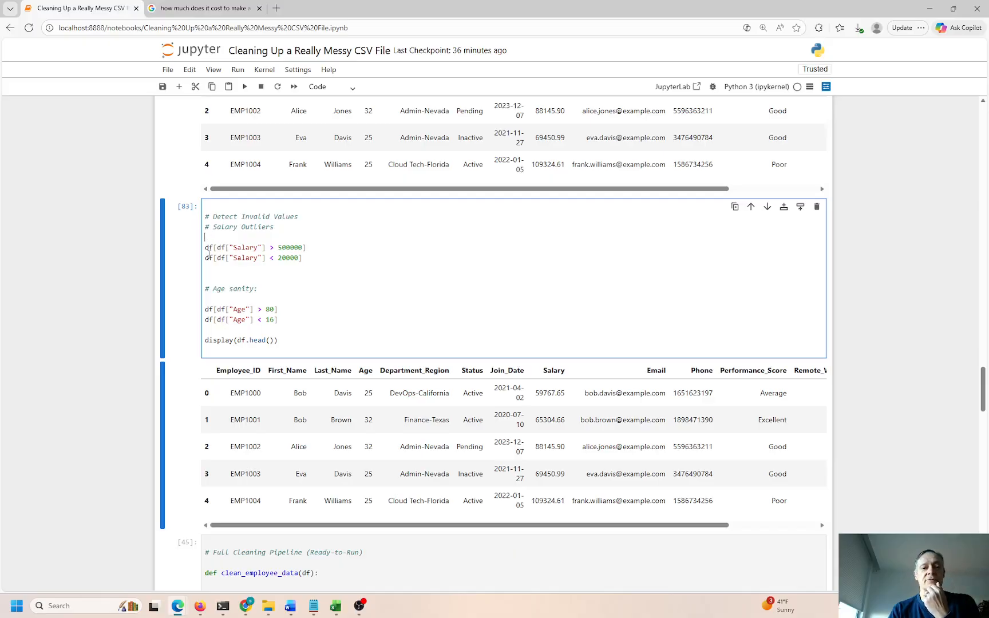
{"action": "left_click", "coordinate": [206, 248]}
{"action": "double_click", "coordinate": [208, 248]}
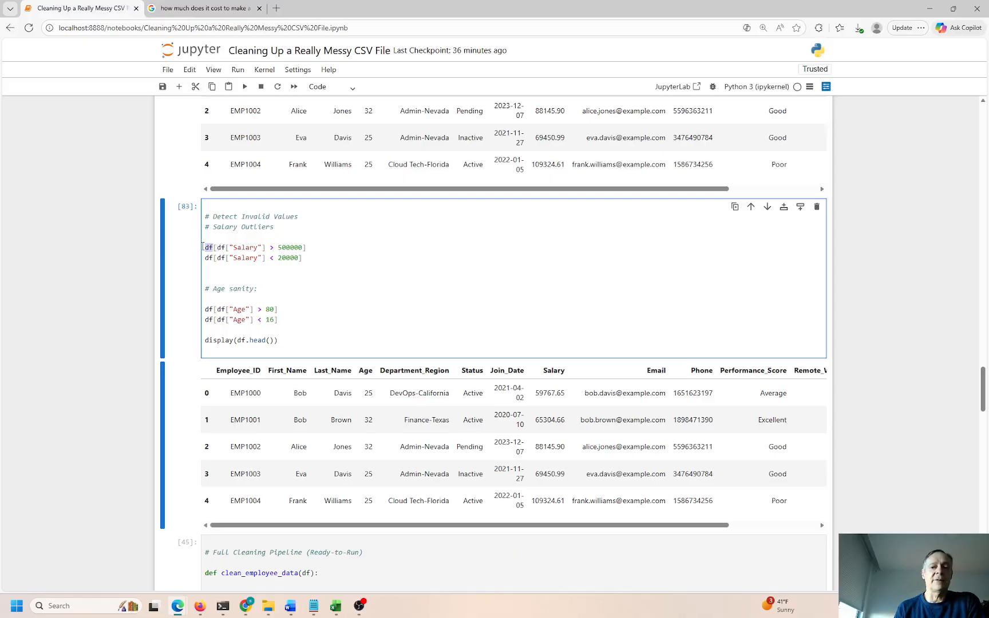
{"action": "mouse_move", "coordinate": [278, 248]}
{"action": "left_mouse_down"}
{"action": "mouse_move", "coordinate": [303, 248]}
{"action": "mouse_move", "coordinate": [277, 259]}
{"action": "left_mouse_up"}
{"action": "left_click", "coordinate": [298, 258]}
{"action": "triple_click", "coordinate": [290, 249]}
{"action": "double_click", "coordinate": [291, 248]}
{"action": "left_click", "coordinate": [288, 260]}
{"action": "double_click", "coordinate": [285, 258]}
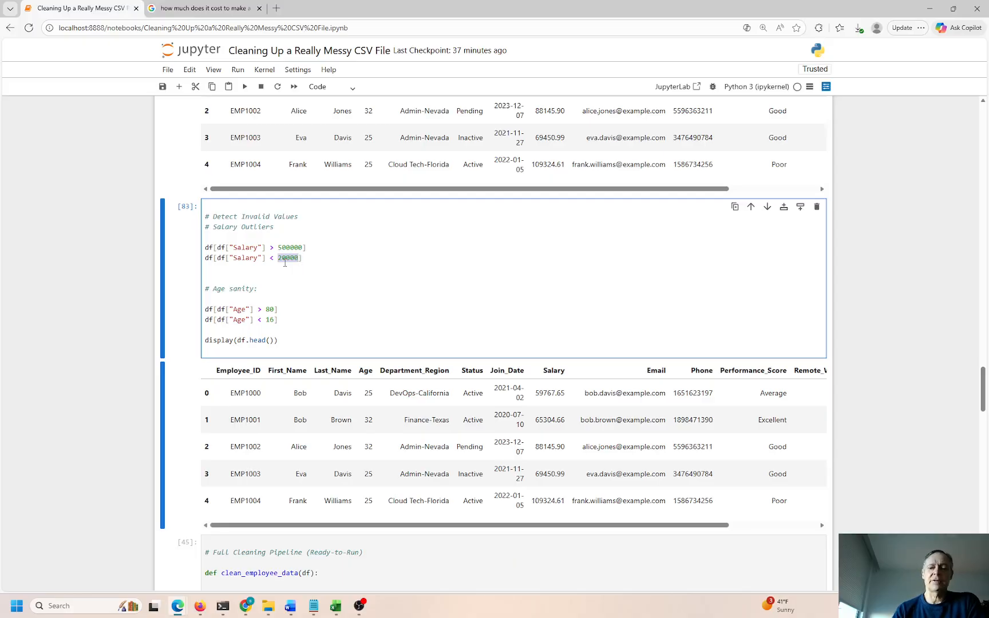
{"action": "left_click", "coordinate": [277, 259]}
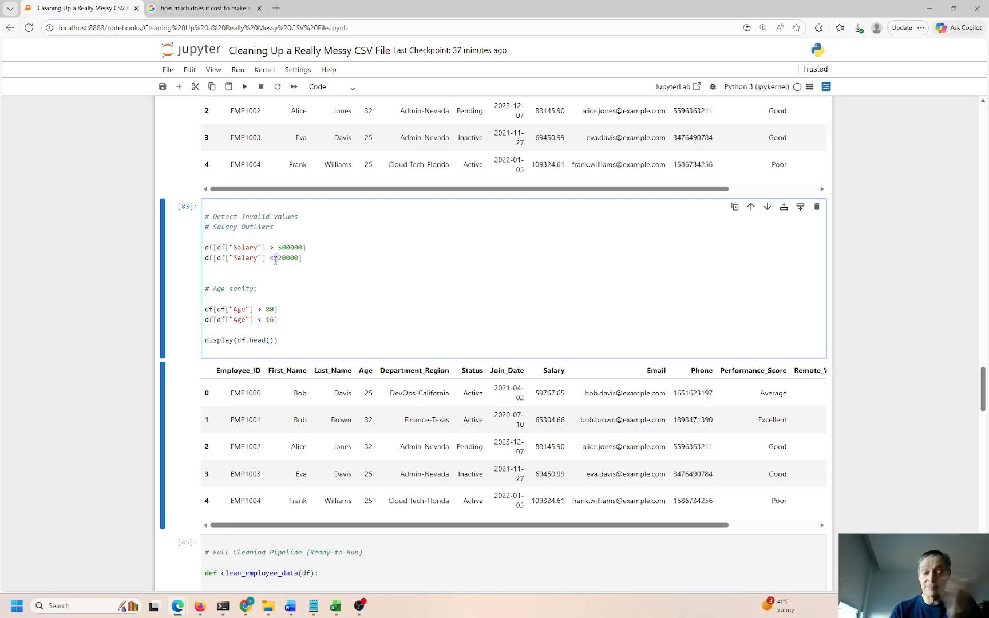
{"action": "scroll", "coordinate": [277, 261], "scroll_direction": "down", "scroll_amount": 3}
{"action": "scroll", "coordinate": [284, 262], "scroll_direction": "down", "scroll_amount": 2}
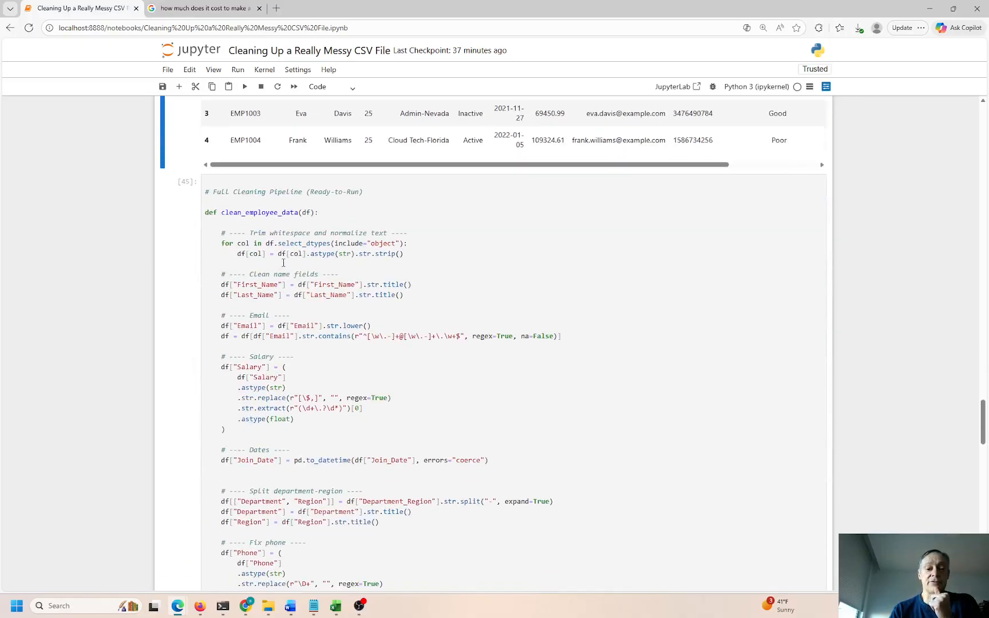
{"action": "left_click", "coordinate": [265, 223]}
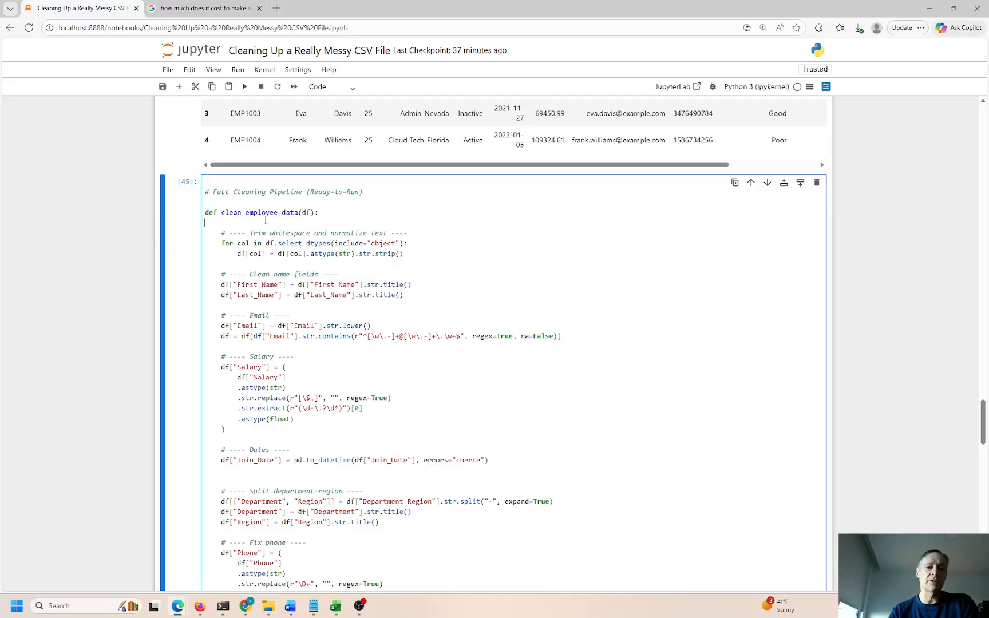
{"action": "double_click", "coordinate": [260, 286]}
{"action": "double_click", "coordinate": [258, 293]}
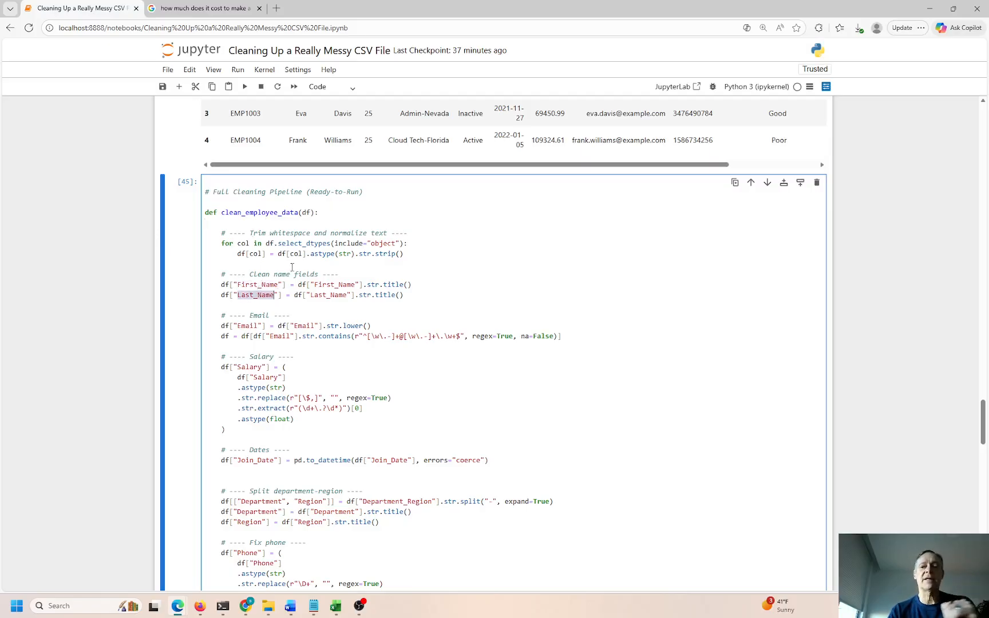
{"action": "scroll", "coordinate": [293, 270], "scroll_direction": "down", "scroll_amount": 2}
{"action": "double_click", "coordinate": [277, 234]}
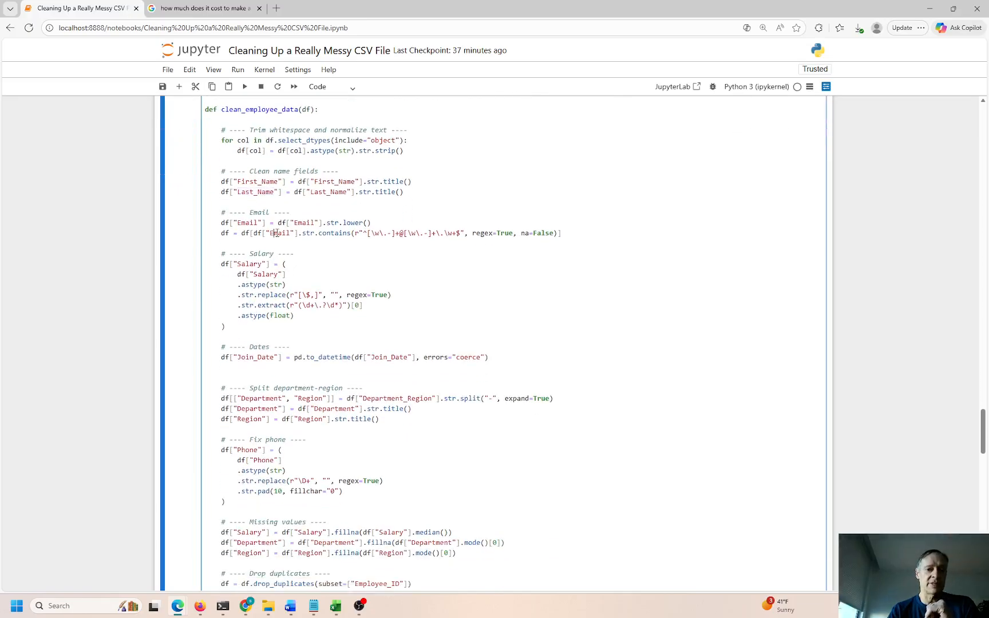
{"action": "left_click_drag", "start_coordinate": [448, 234], "coordinate": [373, 234]}
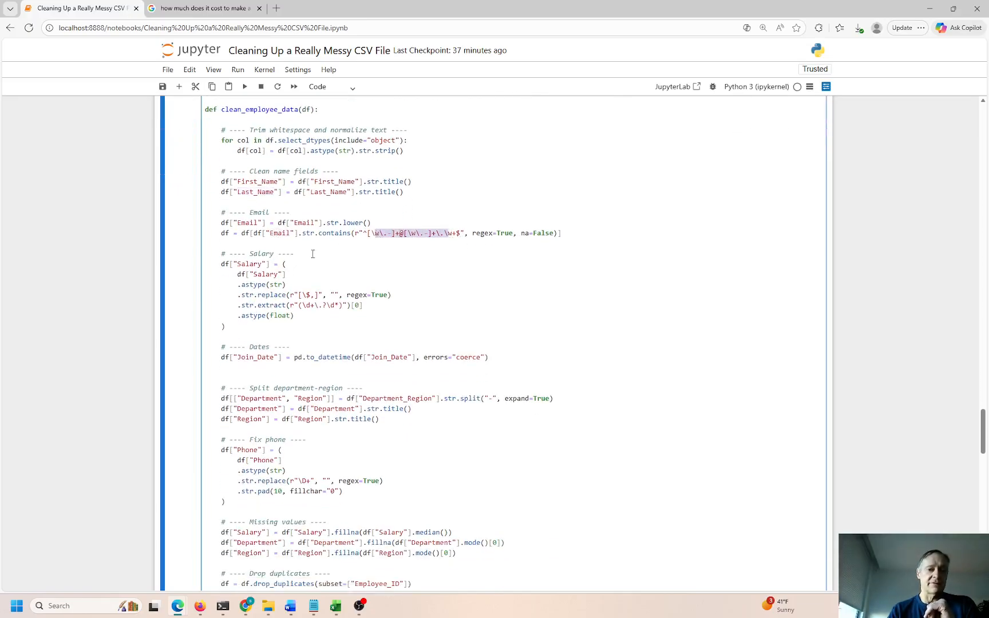
{"action": "left_click_drag", "start_coordinate": [317, 318], "coordinate": [282, 309]}
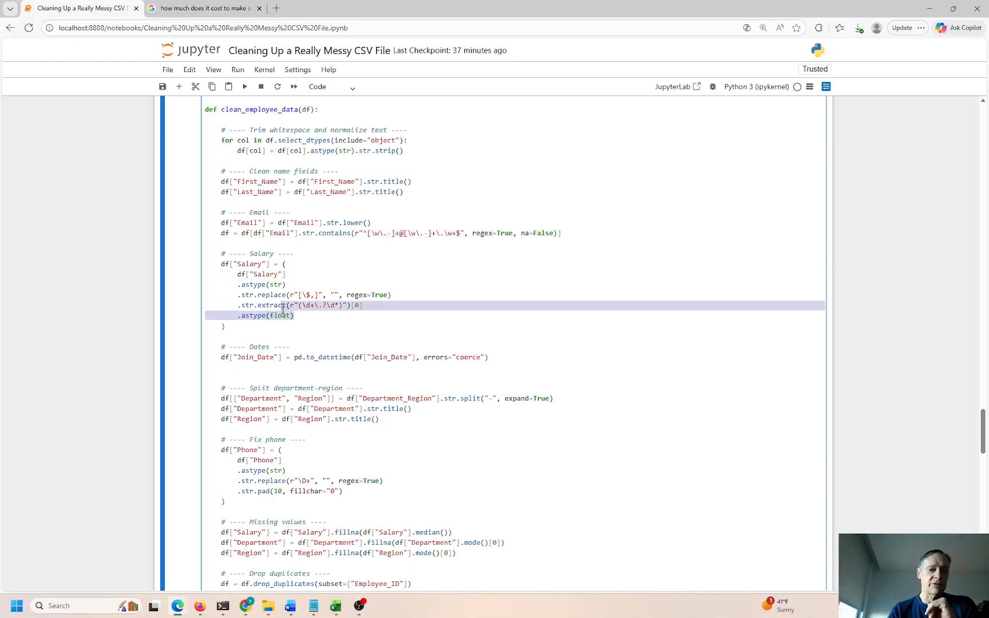
{"action": "left_click", "coordinate": [337, 307]}
{"action": "left_click_drag", "start_coordinate": [334, 306], "coordinate": [327, 307]}
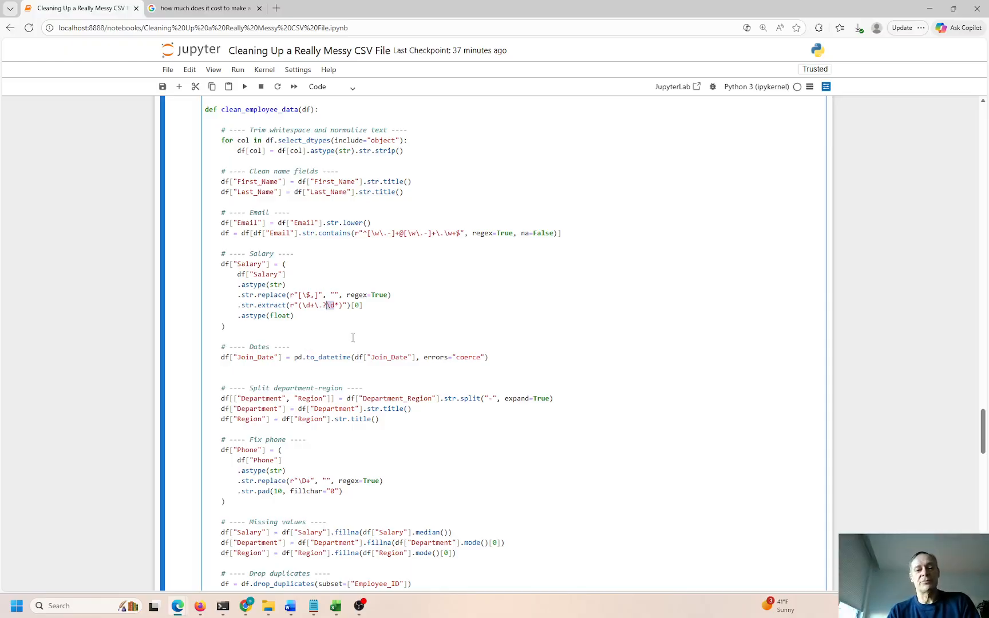
{"action": "double_click", "coordinate": [255, 358]}
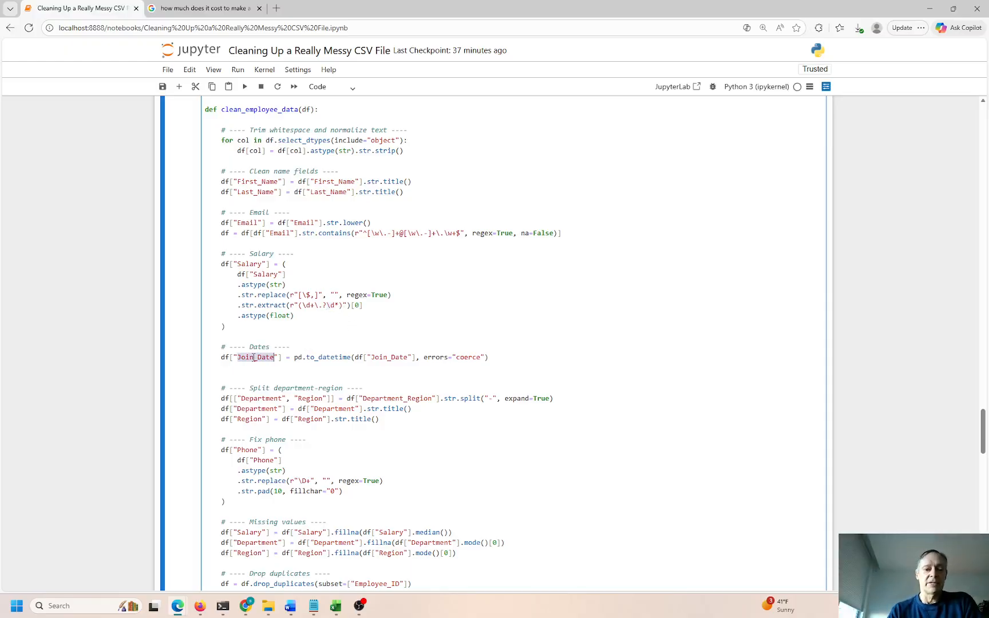
{"action": "left_click_drag", "start_coordinate": [379, 420], "coordinate": [222, 400]}
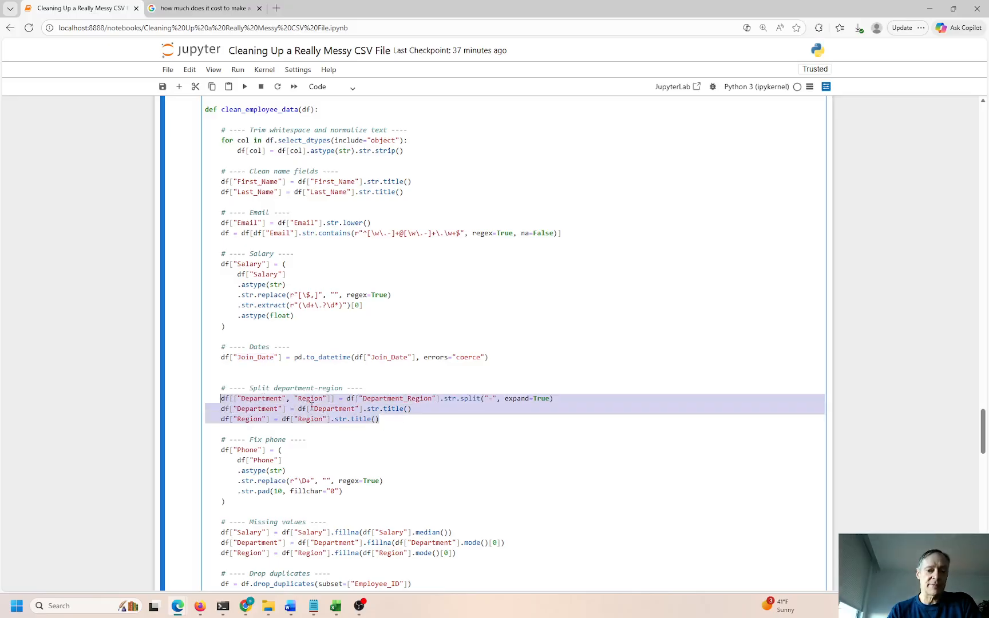
{"action": "left_click", "coordinate": [466, 398]}
{"action": "left_click", "coordinate": [407, 398]}
{"action": "left_click", "coordinate": [262, 399]}
{"action": "double_click", "coordinate": [312, 398]}
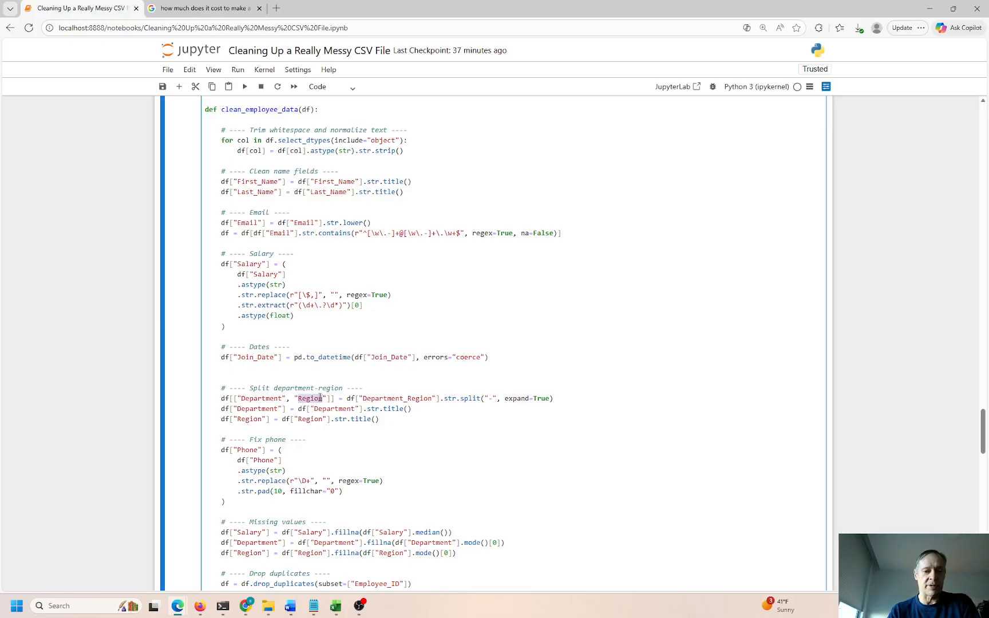
{"action": "scroll", "coordinate": [314, 390], "scroll_direction": "down", "scroll_amount": 2}
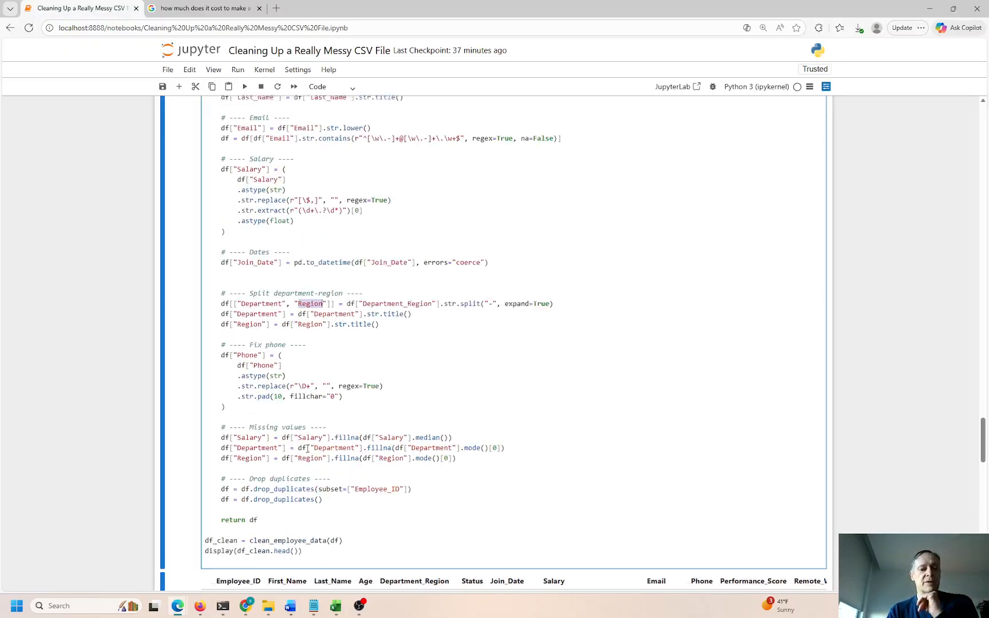
{"action": "left_click_drag", "start_coordinate": [298, 378], "coordinate": [308, 378]}
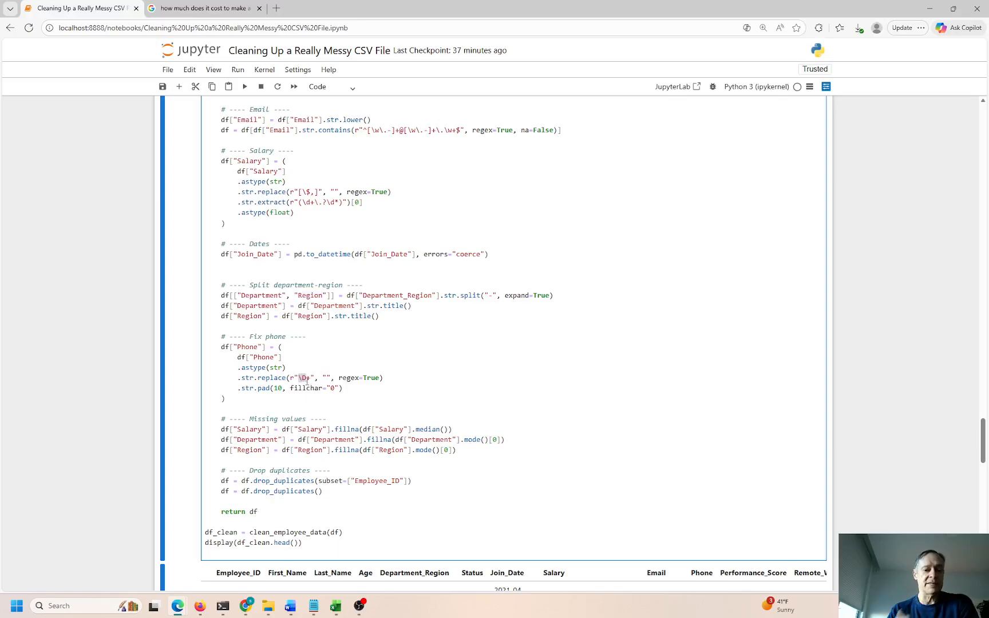
{"action": "left_click", "coordinate": [471, 432]}
{"action": "left_click", "coordinate": [447, 450]}
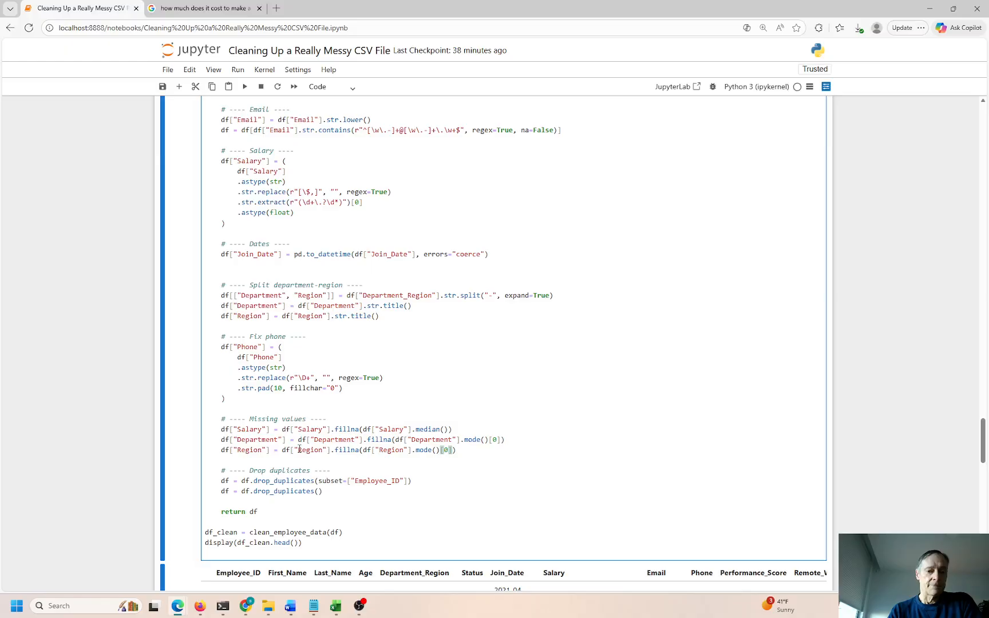
{"action": "double_click", "coordinate": [273, 440]}
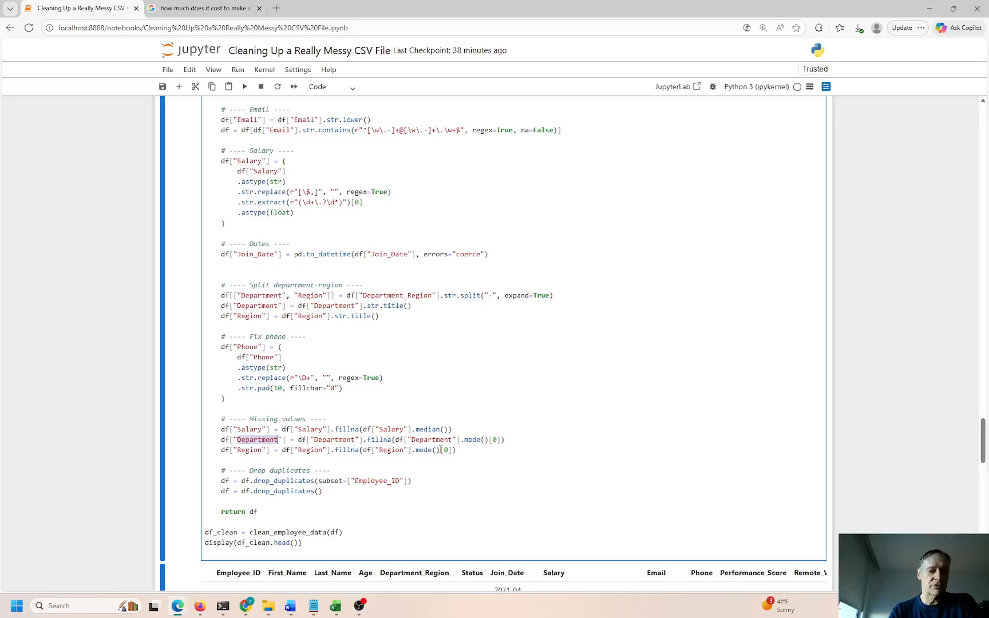
{"action": "left_click", "coordinate": [484, 439]}
{"action": "scroll", "coordinate": [275, 472], "scroll_direction": "down", "scroll_amount": 3}
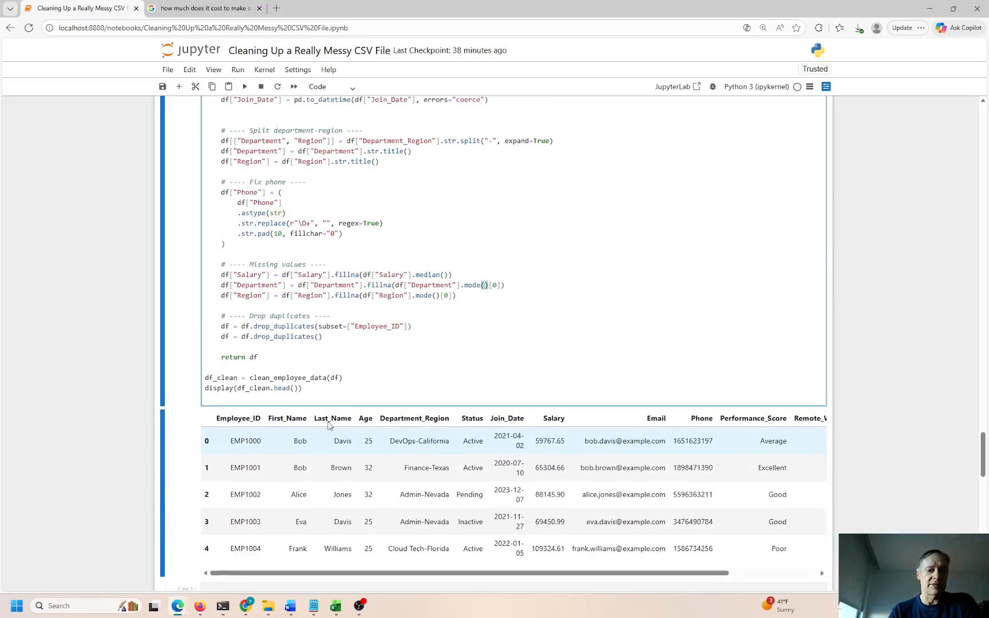
{"action": "left_click", "coordinate": [359, 338]}
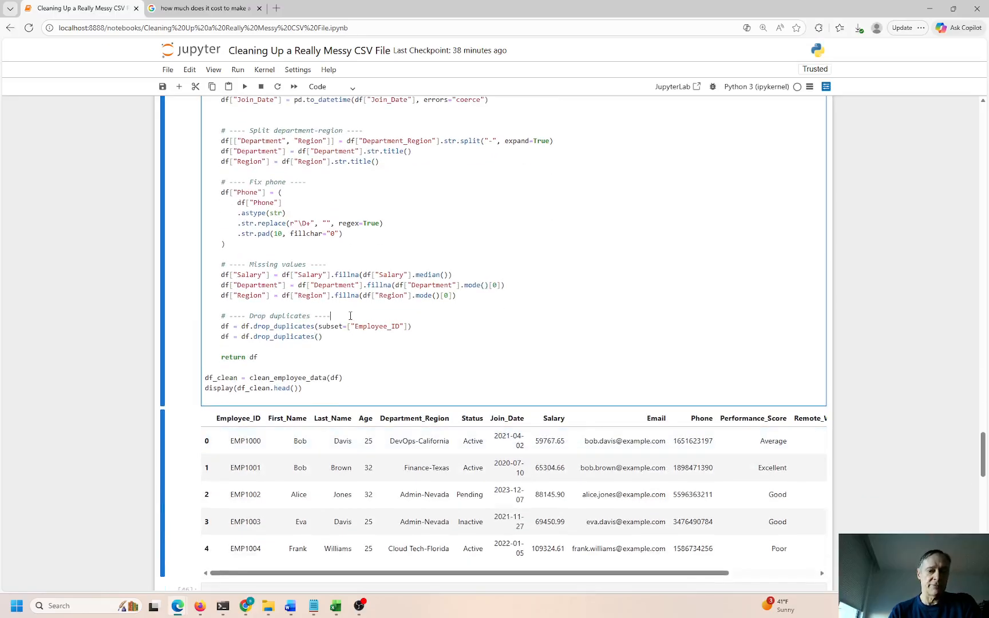
{"action": "left_click_drag", "start_coordinate": [402, 326], "coordinate": [354, 327]}
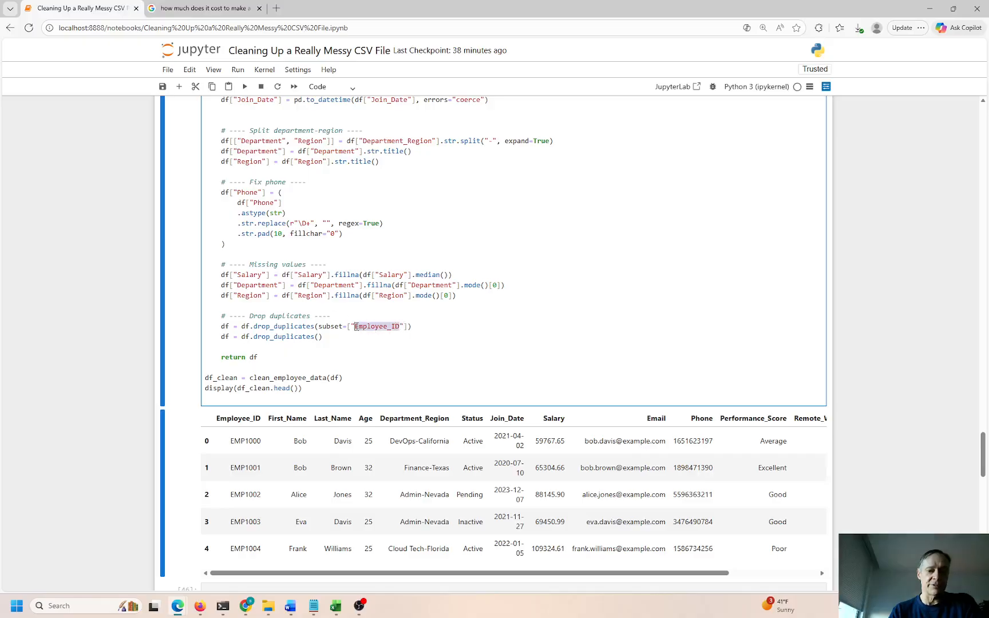
{"action": "left_click", "coordinate": [351, 341]}
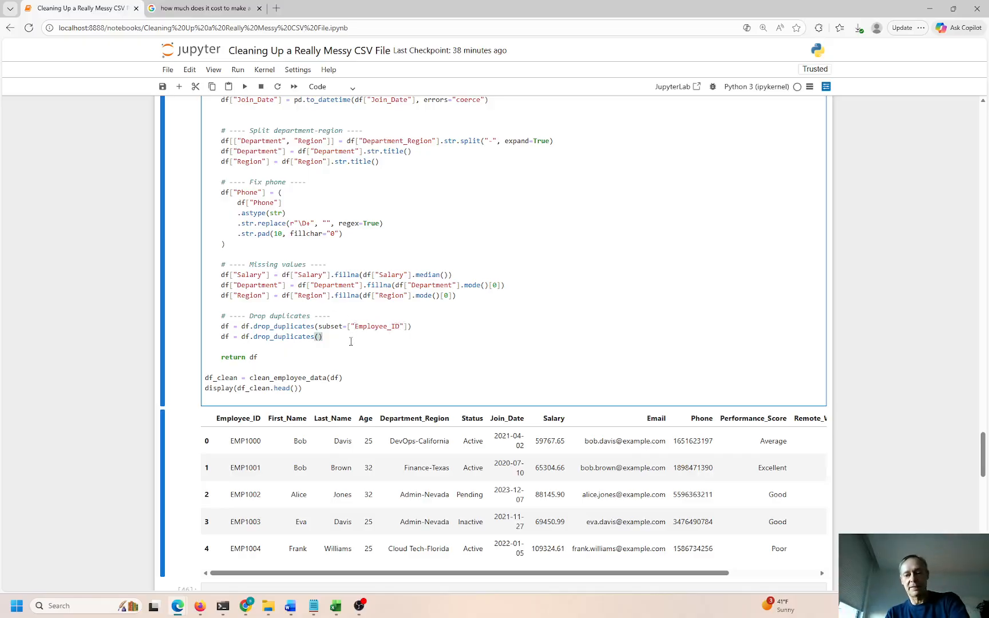
{"action": "scroll", "coordinate": [351, 341], "scroll_direction": "up", "scroll_amount": 6}
{"action": "scroll", "coordinate": [355, 348], "scroll_direction": "down", "scroll_amount": 10}
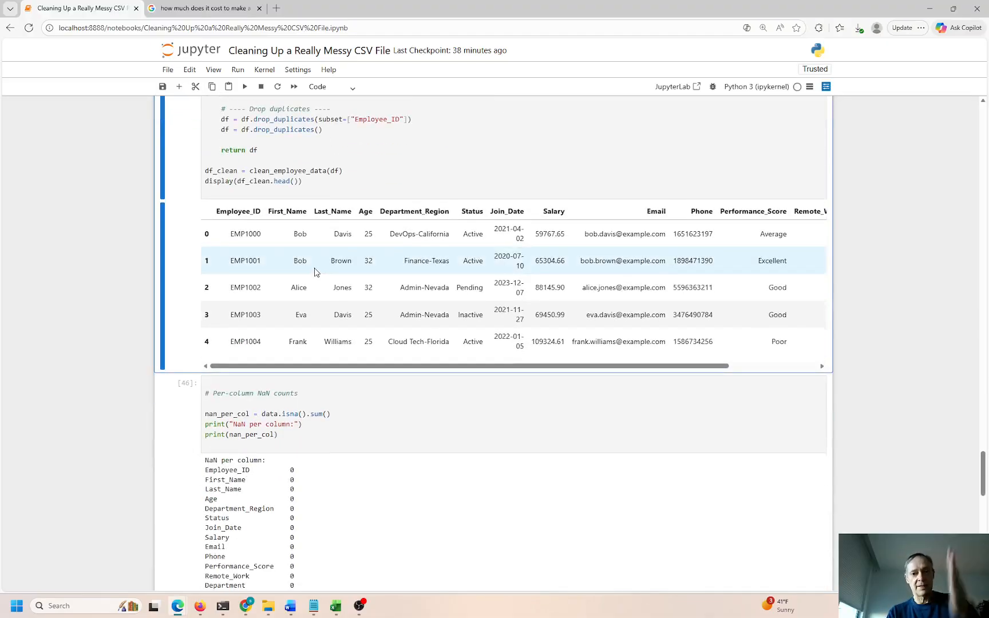
{"action": "scroll", "coordinate": [314, 273], "scroll_direction": "up", "scroll_amount": 9}
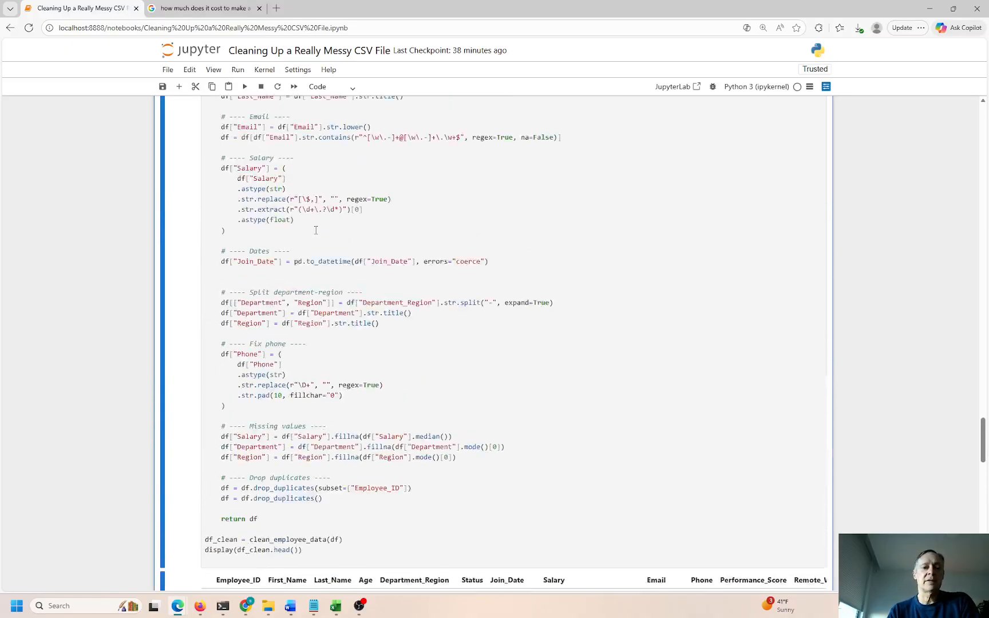
{"action": "scroll", "coordinate": [316, 240], "scroll_direction": "up", "scroll_amount": 2}
{"action": "double_click", "coordinate": [258, 212]}
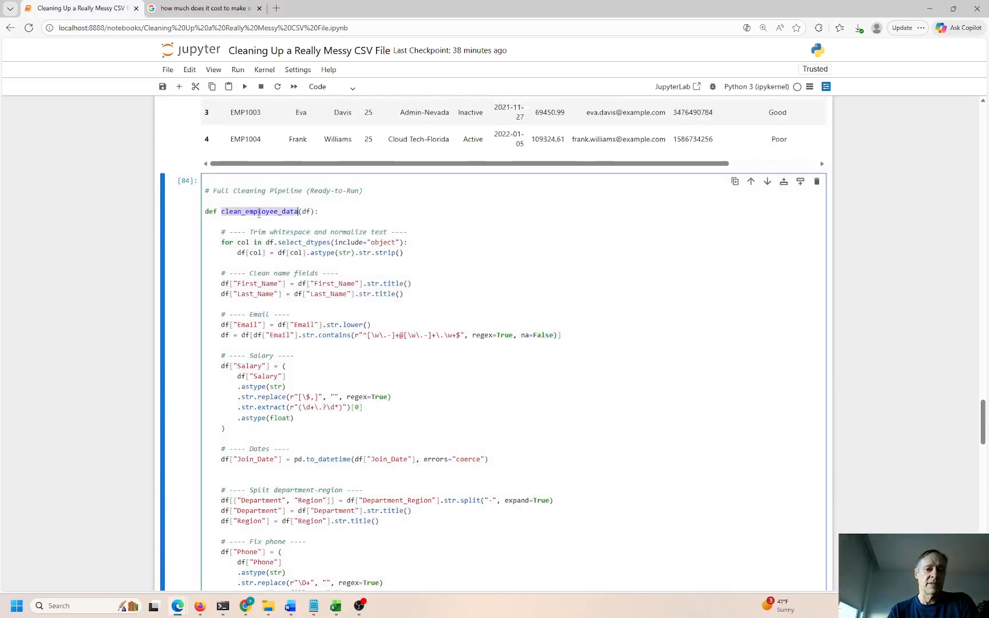
{"action": "left_click_drag", "start_coordinate": [227, 191], "coordinate": [309, 189]}
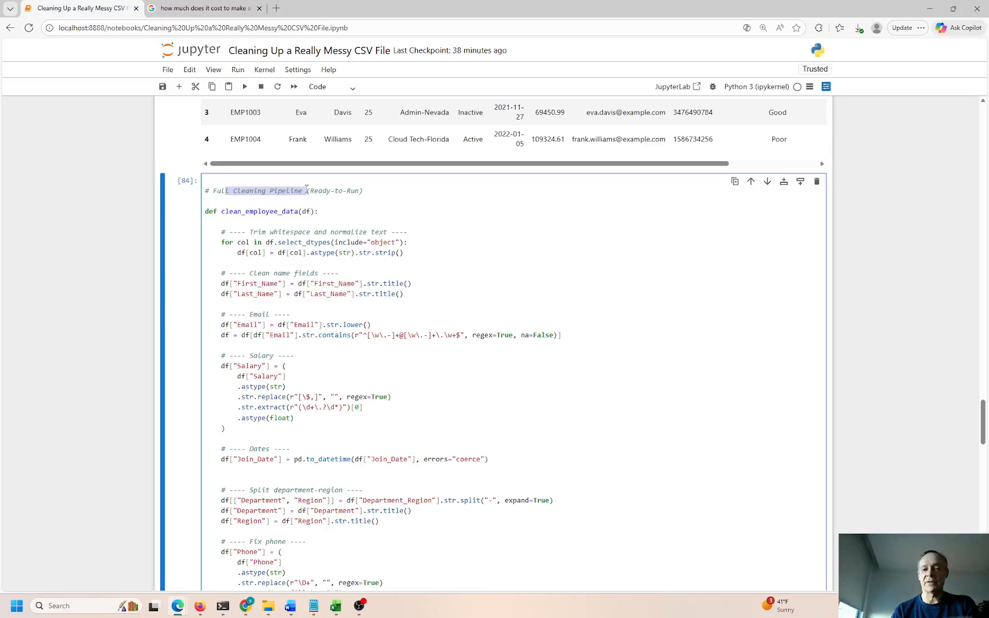
{"action": "left_click", "coordinate": [287, 193]}
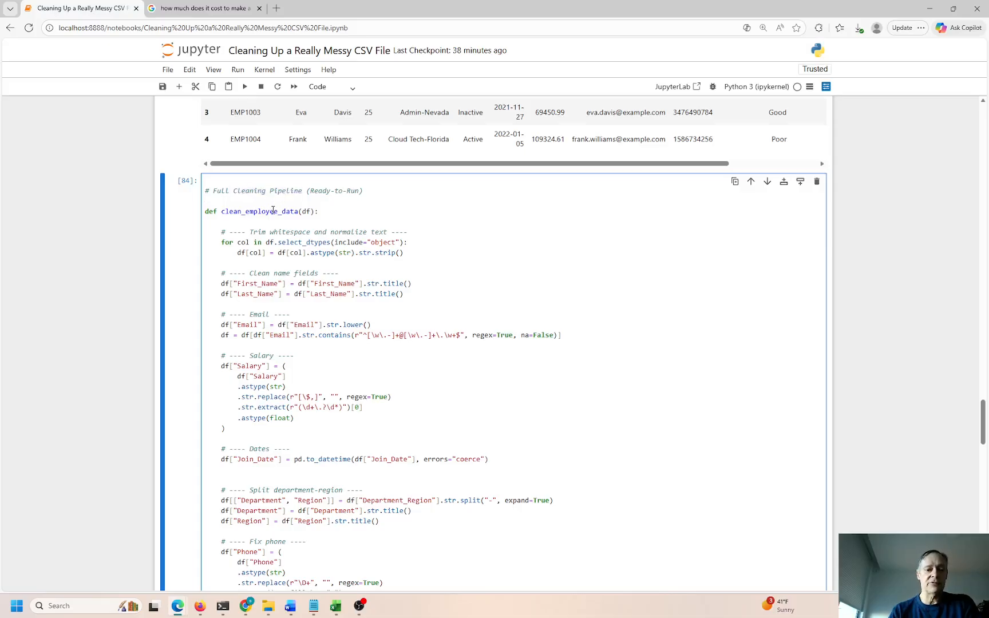
{"action": "scroll", "coordinate": [272, 208], "scroll_direction": "down", "scroll_amount": 8}
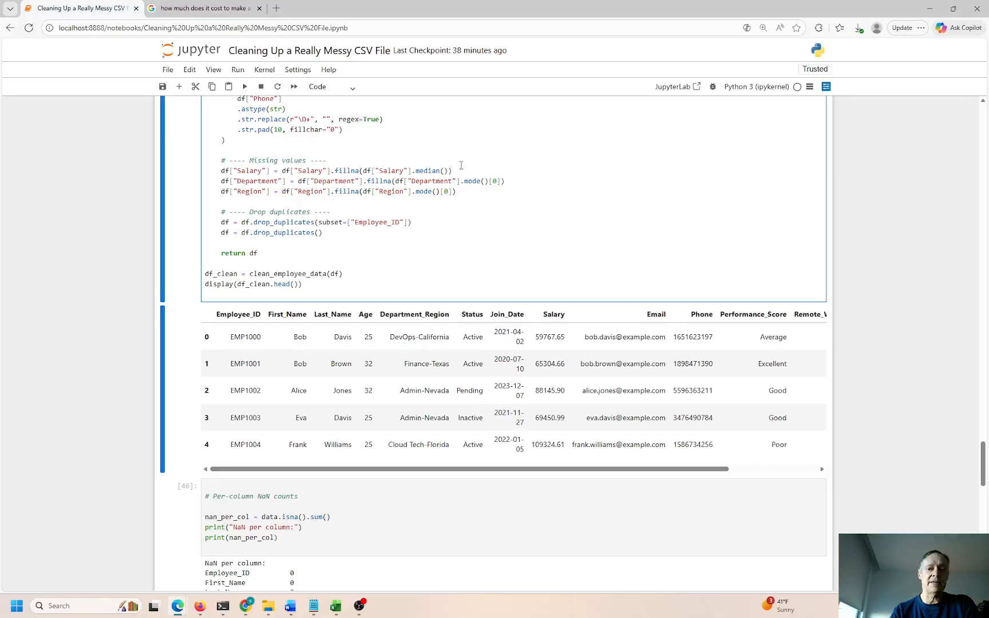
Remove the '# ---- Exceptions ----' comment between the Region fill line and the duplicates section
{"action": "left_click_drag", "start_coordinate": [468, 191], "coordinate": [291, 151]}
{"action": "left_click", "coordinate": [321, 158]}
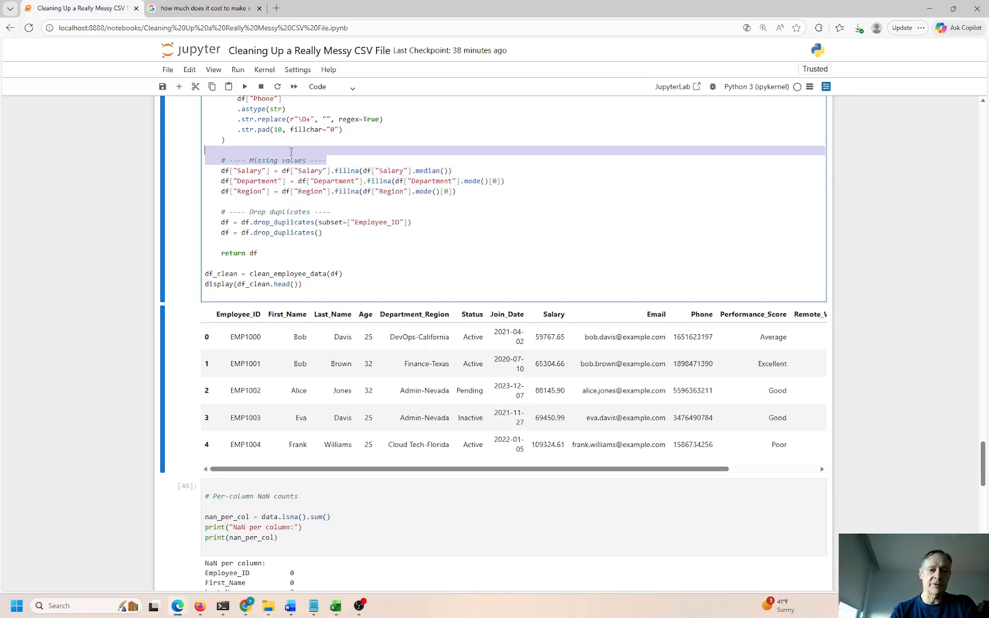
{"action": "left_click_drag", "start_coordinate": [224, 155], "coordinate": [222, 158]}
{"action": "key", "text": "ctrl+c"}
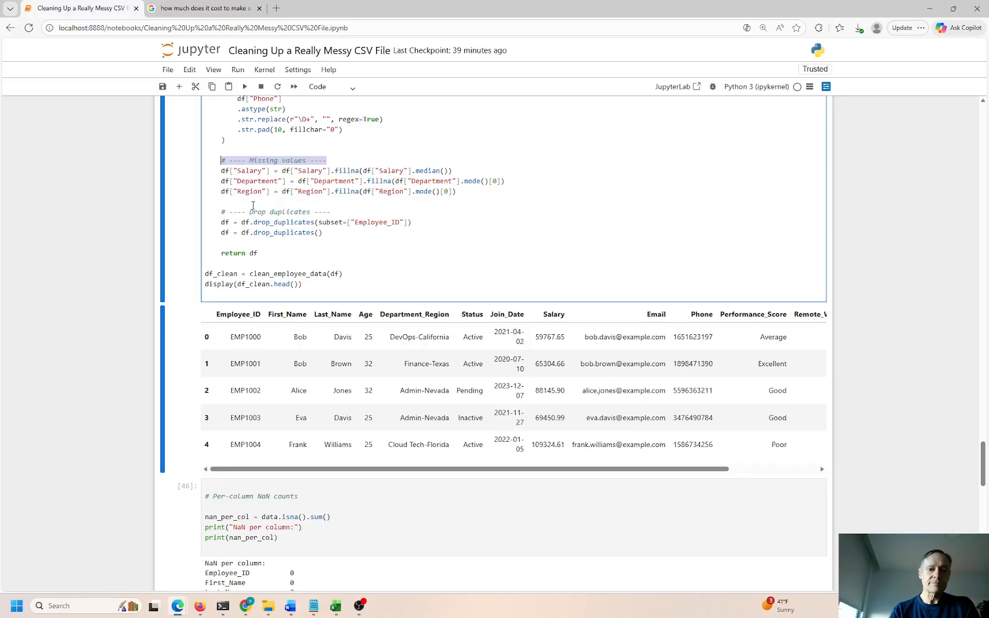
{"action": "left_click", "coordinate": [251, 203]}
{"action": "key", "text": "Return"}
{"action": "key", "text": "Return"}
{"action": "key", "text": "ctrl+v"}
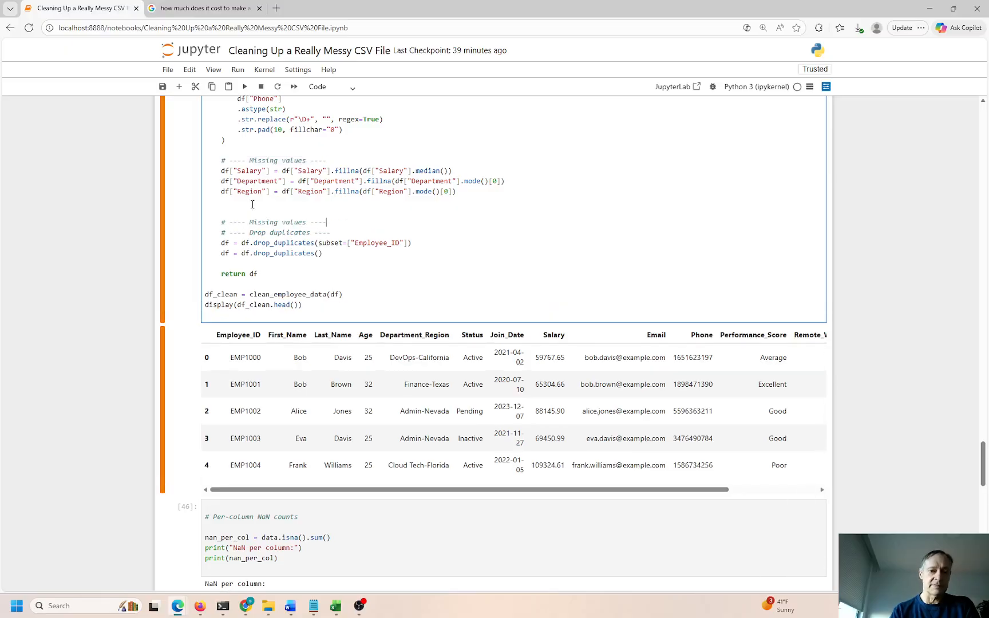
{"action": "key", "text": "Return"}
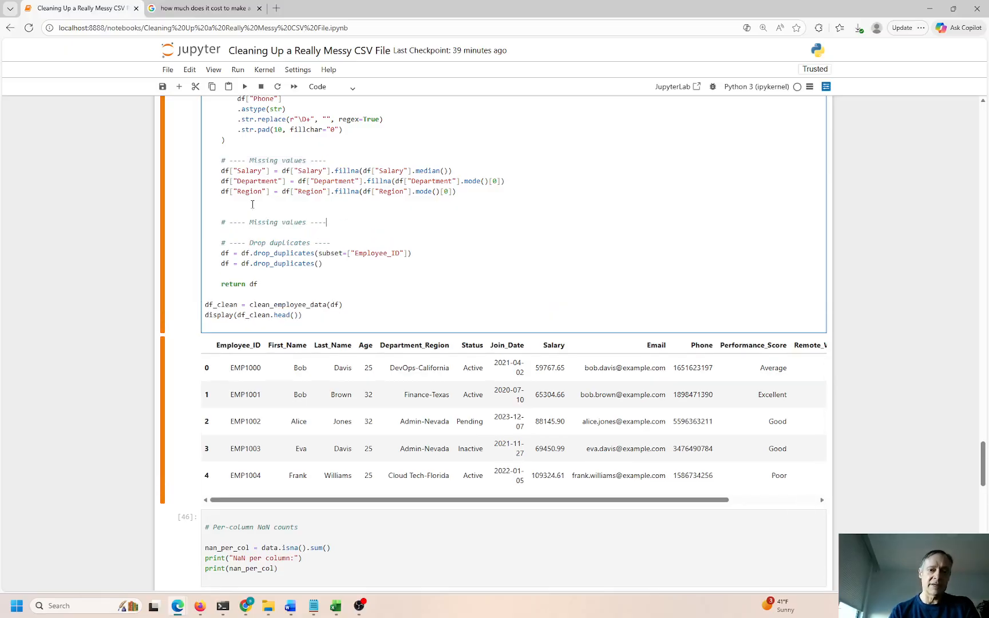
{"action": "key", "text": "BackSpace"}
{"action": "key", "text": "BackSpace"}
{"action": "key", "text": "BackSpace"}
{"action": "key", "text": "BackSpace"}
{"action": "key", "text": "BackSpace"}
{"action": "key", "text": "BackSpace"}
{"action": "key", "text": "BackSpace"}
{"action": "key", "text": "BackSpace"}
{"action": "key", "text": "BackSpace"}
{"action": "key", "text": "BackSpace"}
{"action": "key", "text": "BackSpace"}
{"action": "key", "text": "BackSpace"}
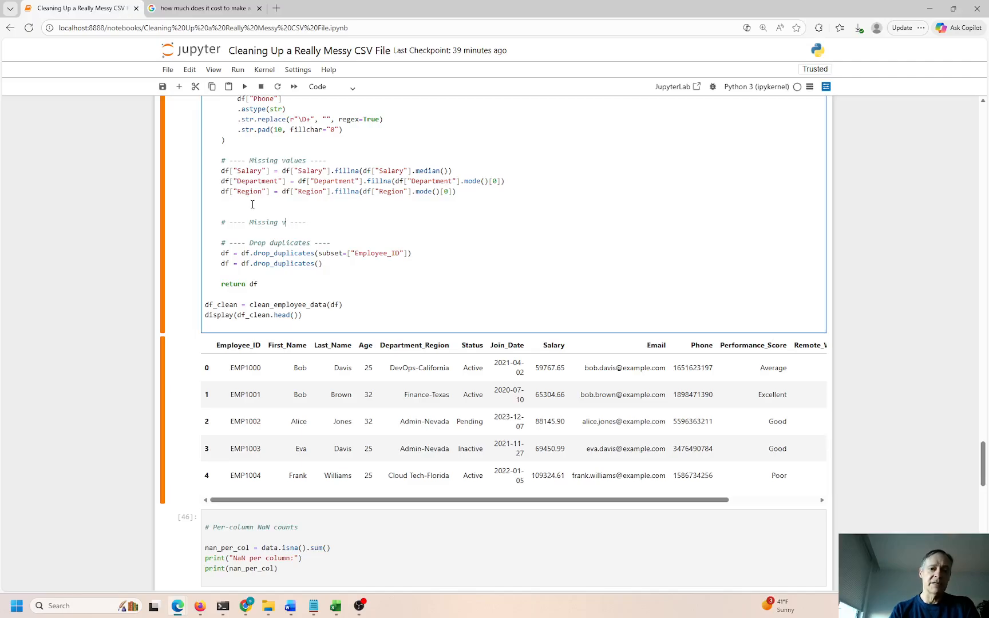
{"action": "type", "text": "Exceptions.."}
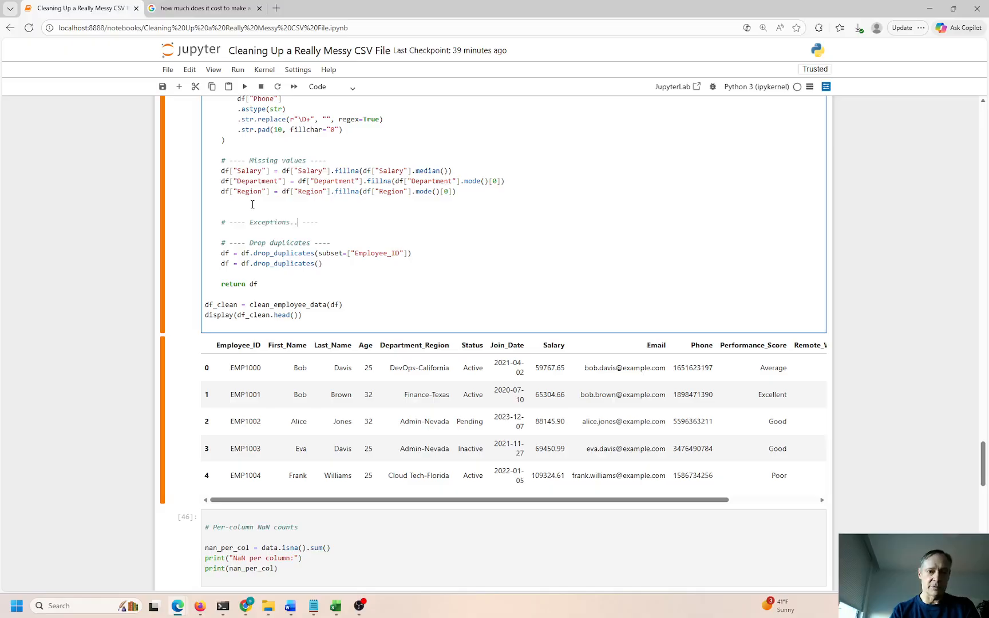
{"action": "key", "text": "ctrl+z"}
{"action": "key", "text": "ctrl+z"}
{"action": "key", "text": "ctrl+z"}
{"action": "key", "text": "ctrl+z"}
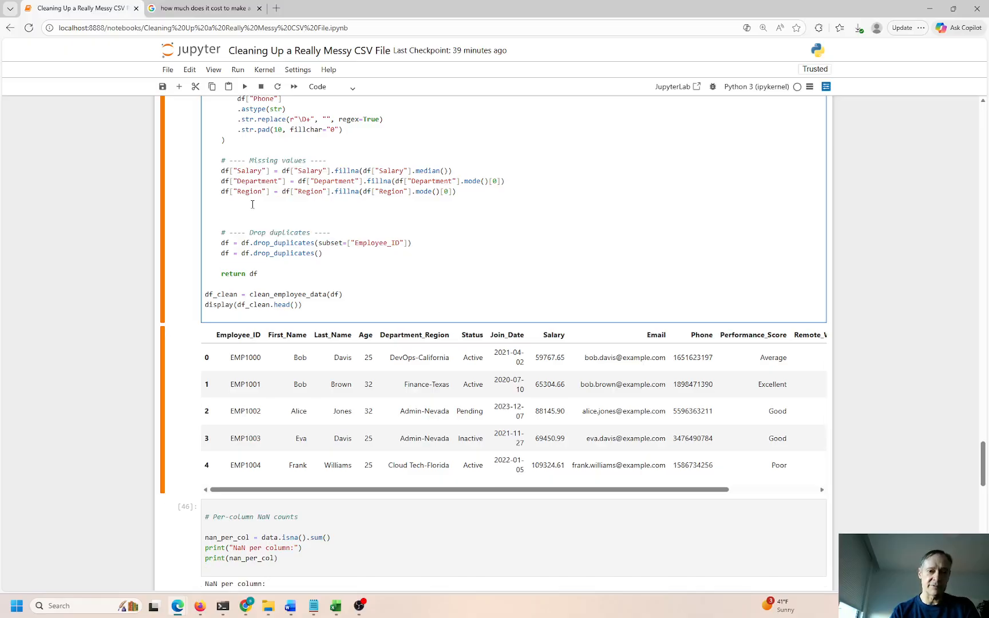
Inspect the nan_per_col = isna().sum() code and its printed counts
{"action": "scroll", "coordinate": [255, 204], "scroll_direction": "down", "scroll_amount": 3}
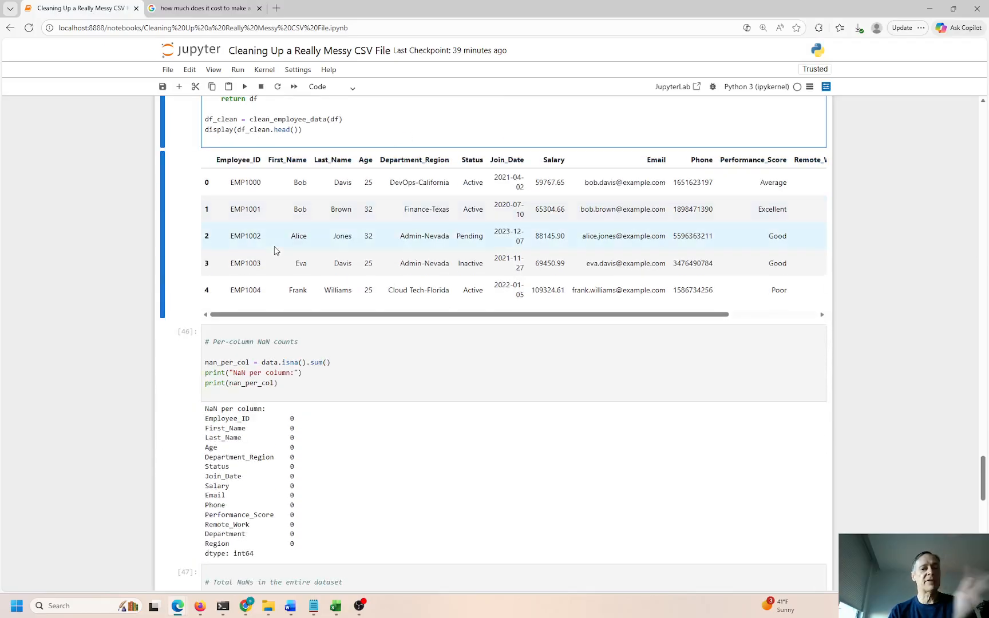
{"action": "left_click", "coordinate": [314, 392]}
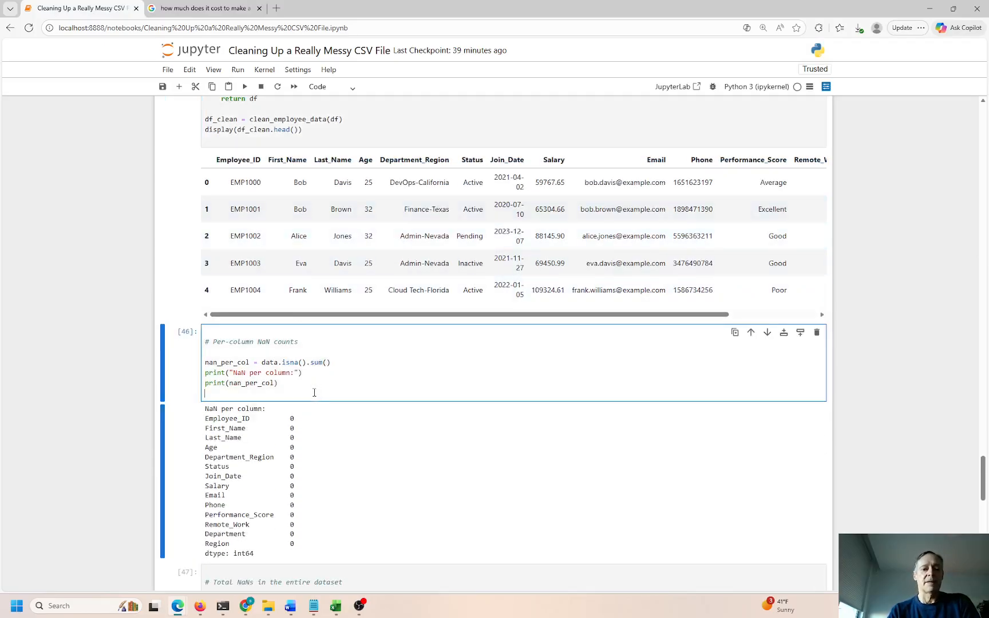
{"action": "scroll", "coordinate": [308, 375], "scroll_direction": "down", "scroll_amount": 2}
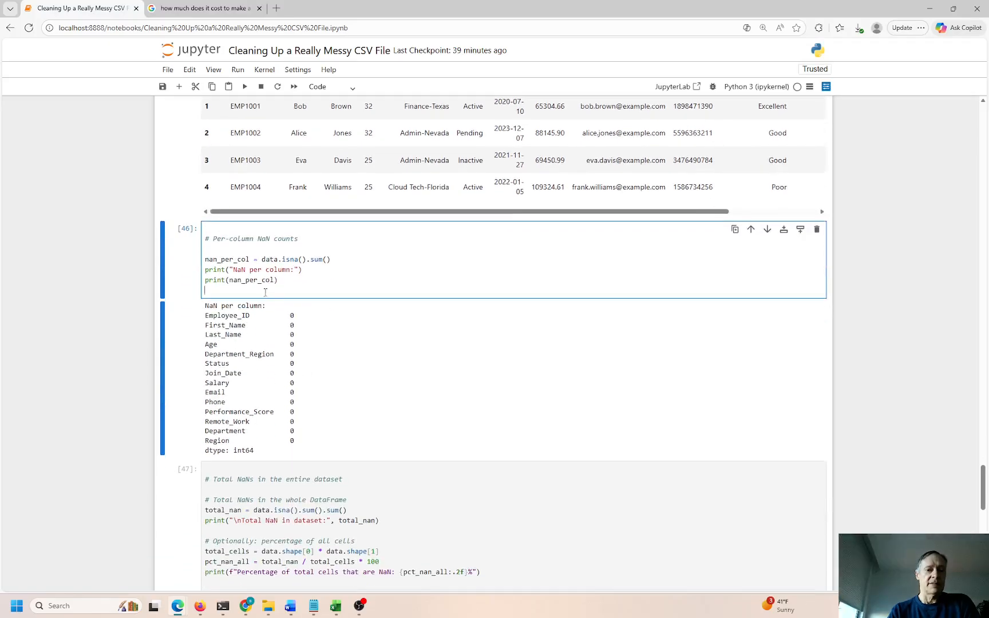
{"action": "left_click_drag", "start_coordinate": [213, 259], "coordinate": [308, 258]}
{"action": "left_click", "coordinate": [323, 260]}
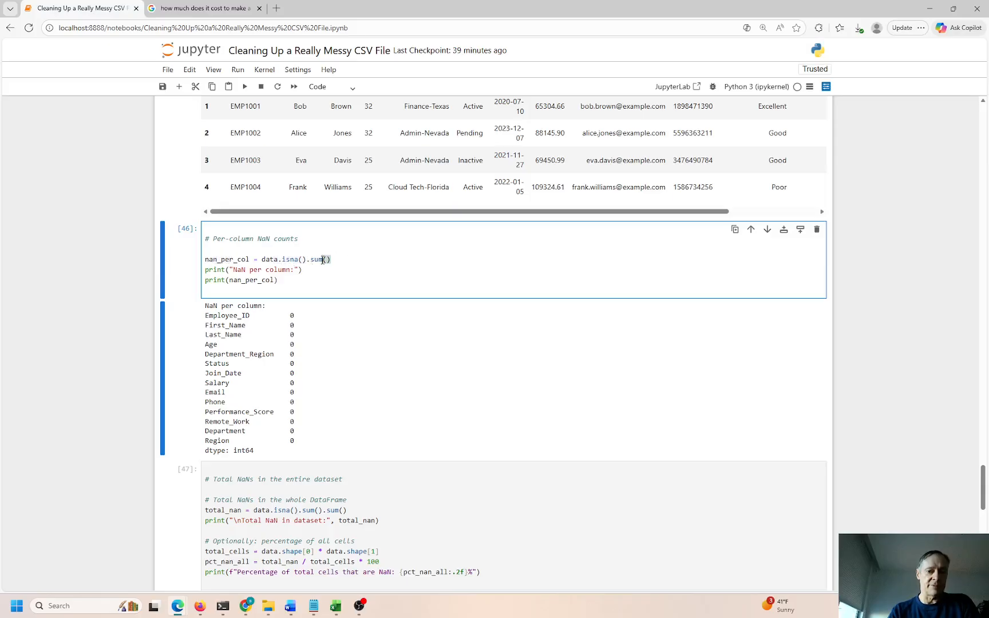
{"action": "left_click", "coordinate": [321, 279]}
{"action": "left_click_drag", "start_coordinate": [292, 316], "coordinate": [294, 404]}
{"action": "left_click", "coordinate": [302, 279]}
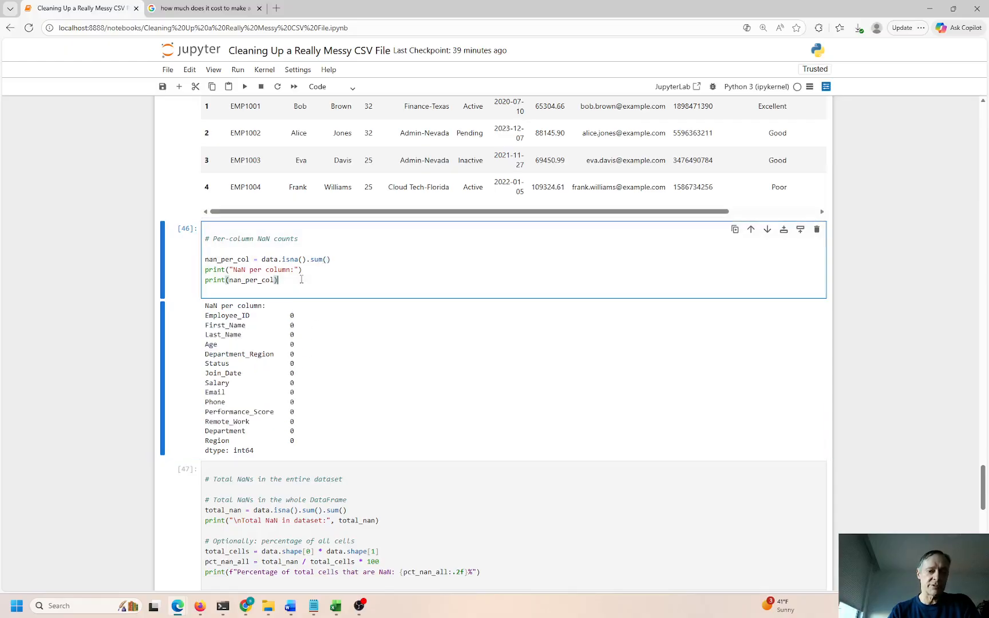
Re-run the per-column NaN count cell and review zero counts from Employee_ID to Region
{"action": "key", "text": "ctrl+Return"}
{"action": "left_click_drag", "start_coordinate": [278, 315], "coordinate": [285, 431]}
{"action": "scroll", "coordinate": [324, 225], "scroll_direction": "down", "scroll_amount": 5}
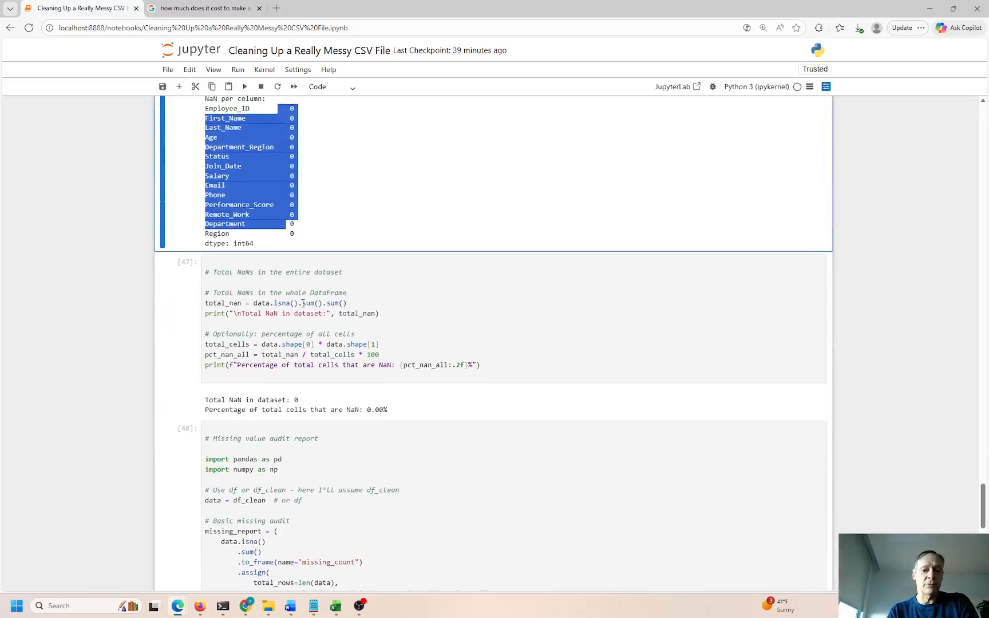
{"action": "left_click_drag", "start_coordinate": [298, 201], "coordinate": [351, 206]}
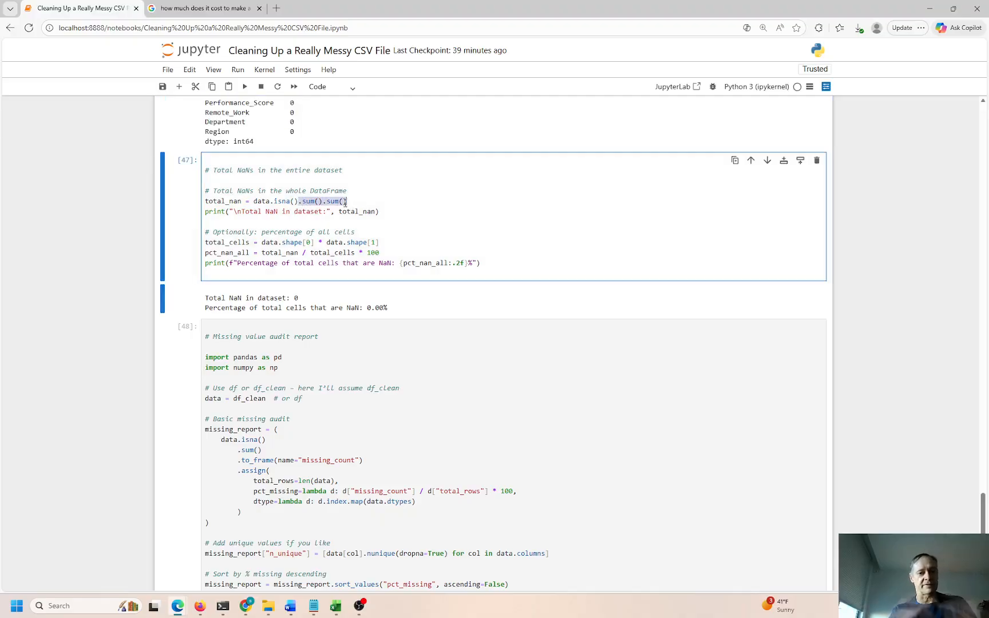
{"action": "scroll", "coordinate": [346, 208], "scroll_direction": "up", "scroll_amount": 1}
{"action": "scroll", "coordinate": [348, 209], "scroll_direction": "up", "scroll_amount": 5}
{"action": "left_click_drag", "start_coordinate": [331, 260], "coordinate": [261, 261]}
{"action": "left_click_drag", "start_coordinate": [331, 260], "coordinate": [307, 261]}
{"action": "left_click", "coordinate": [291, 316]}
{"action": "left_click_drag", "start_coordinate": [291, 315], "coordinate": [298, 444]}
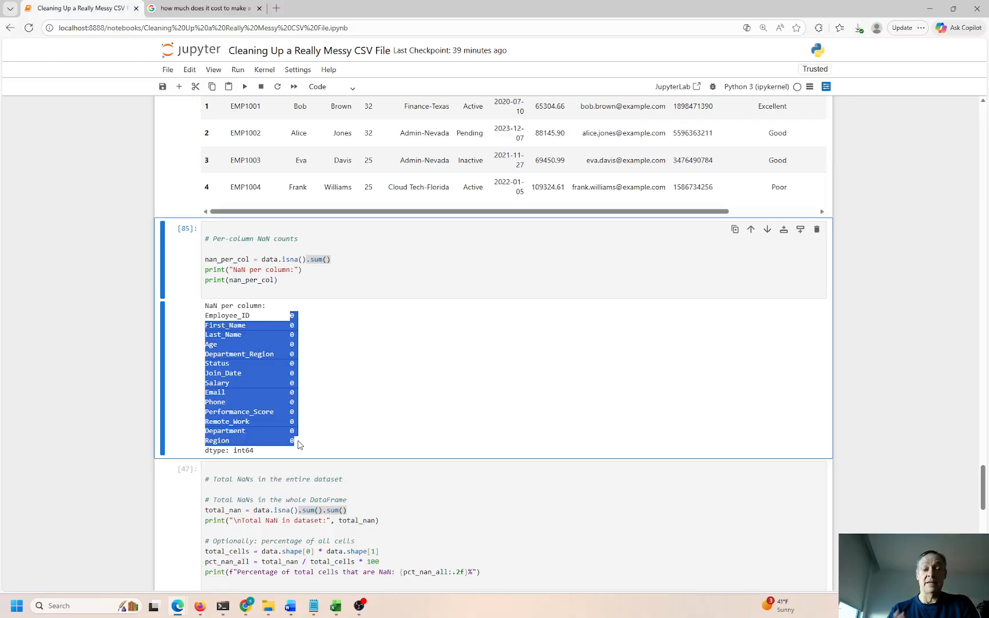
{"action": "left_click_drag", "start_coordinate": [298, 444], "coordinate": [198, 322]}
{"action": "scroll", "coordinate": [307, 387], "scroll_direction": "down", "scroll_amount": 5}
Highlight every column's zero NaN count in the per-column output
{"action": "double_click", "coordinate": [309, 252]}
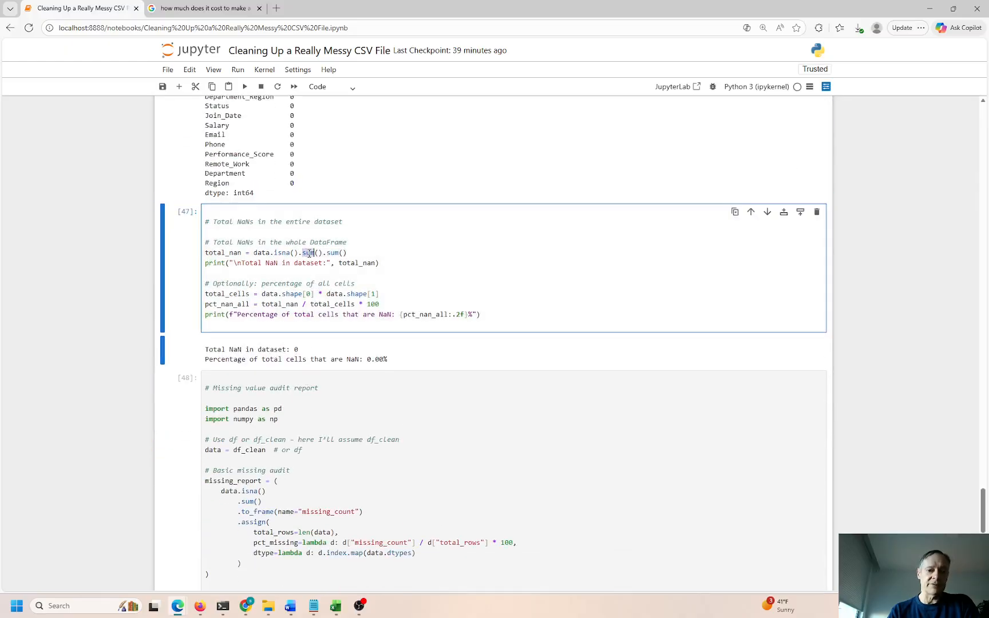
{"action": "scroll", "coordinate": [314, 246], "scroll_direction": "up", "scroll_amount": 3}
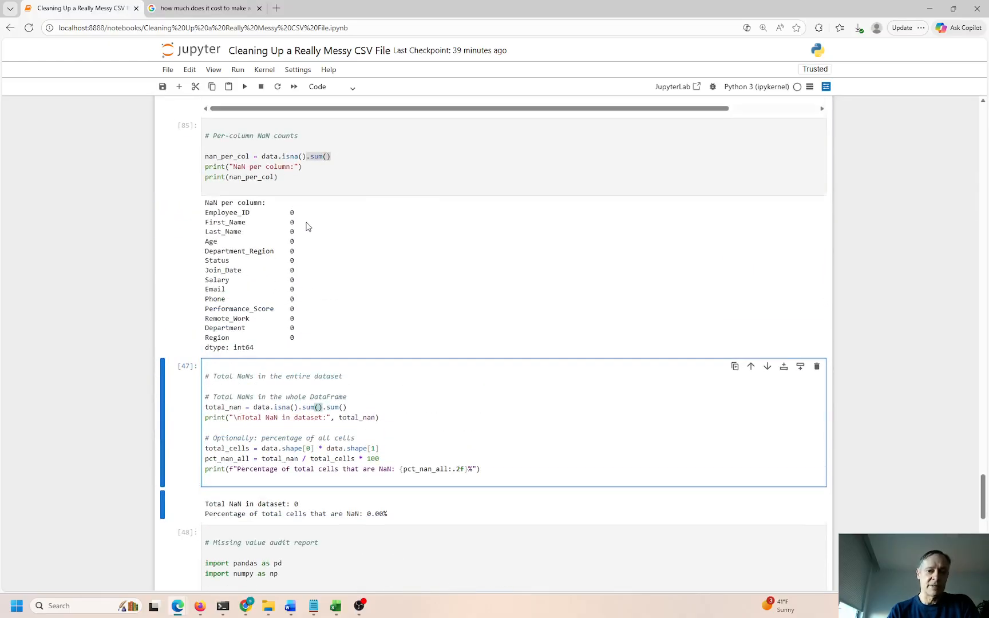
{"action": "left_click_drag", "start_coordinate": [296, 340], "coordinate": [275, 222]}
{"action": "left_click", "coordinate": [322, 292]}
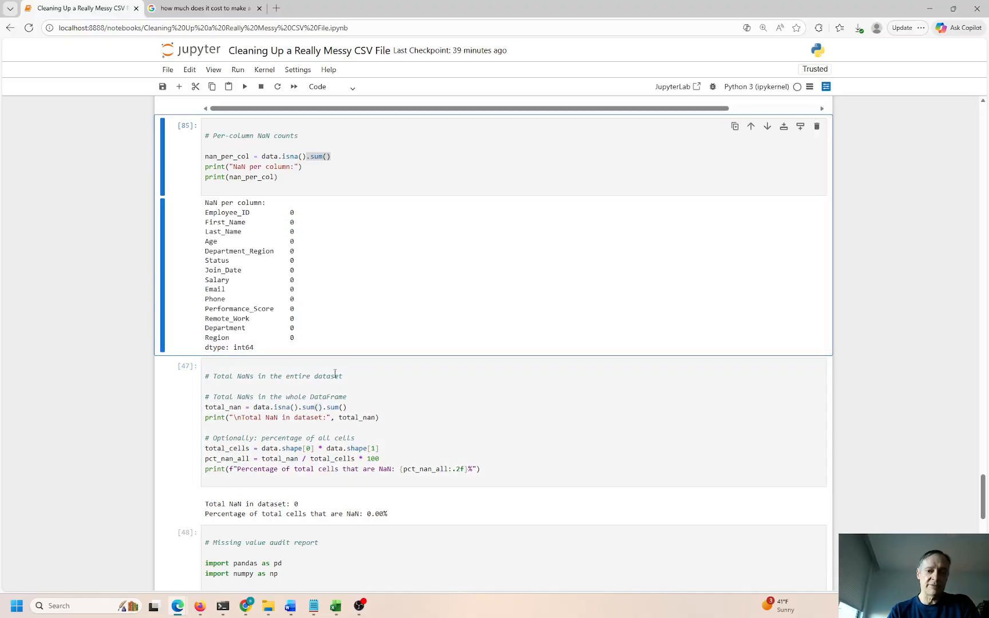
{"action": "left_click_drag", "start_coordinate": [306, 340], "coordinate": [268, 205]}
Re-run the total NaN cell, showing 0, and compare .sum() with .sum().sum()
{"action": "left_click", "coordinate": [351, 394]}
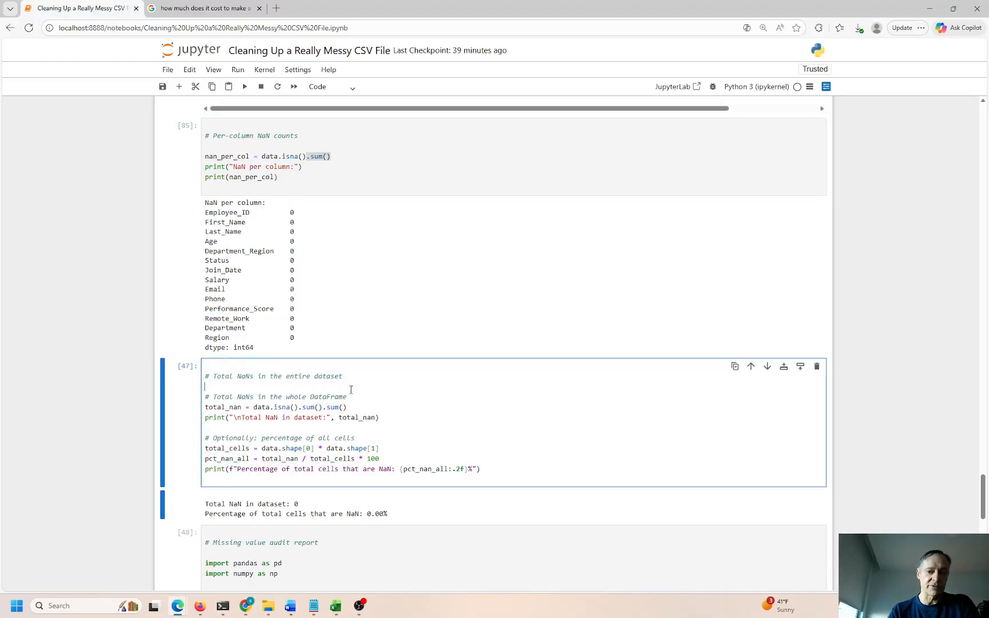
{"action": "key", "text": "shift+Return"}
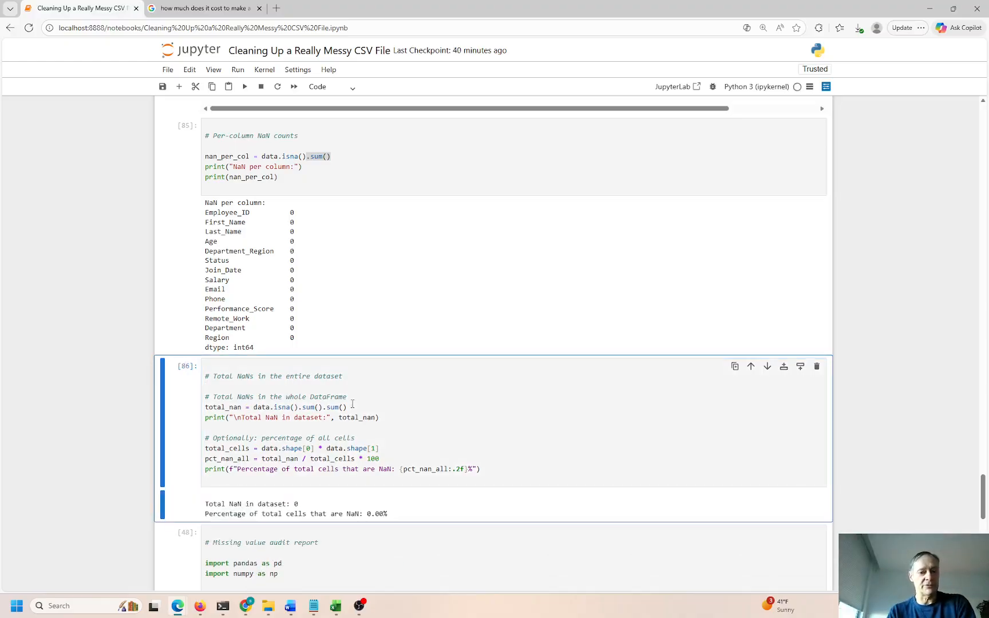
{"action": "left_click_drag", "start_coordinate": [302, 504], "coordinate": [297, 501]}
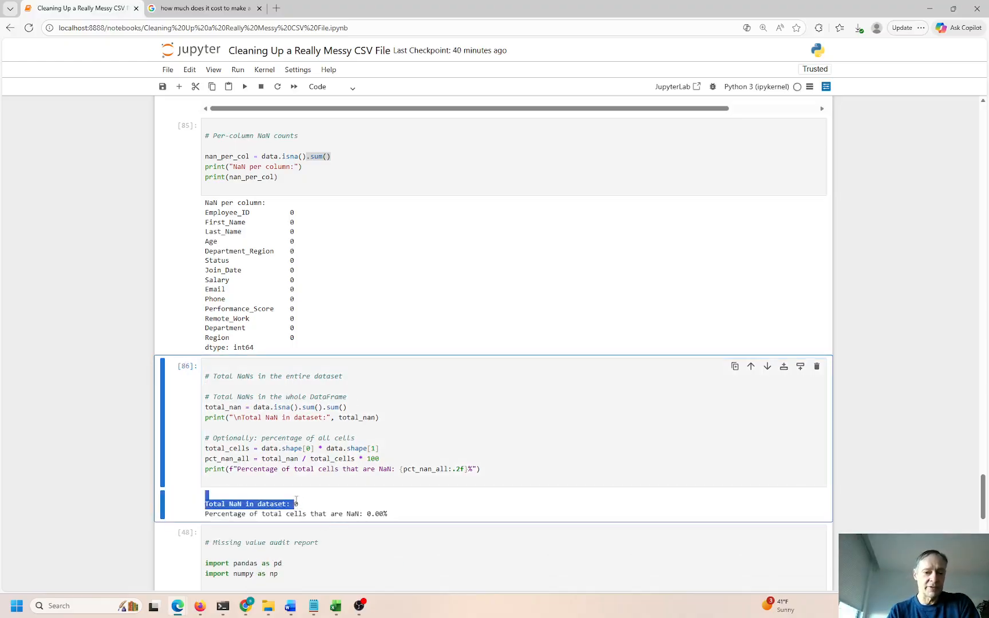
{"action": "left_click", "coordinate": [299, 422]}
{"action": "left_click_drag", "start_coordinate": [279, 212], "coordinate": [302, 342]}
{"action": "left_click", "coordinate": [302, 186]}
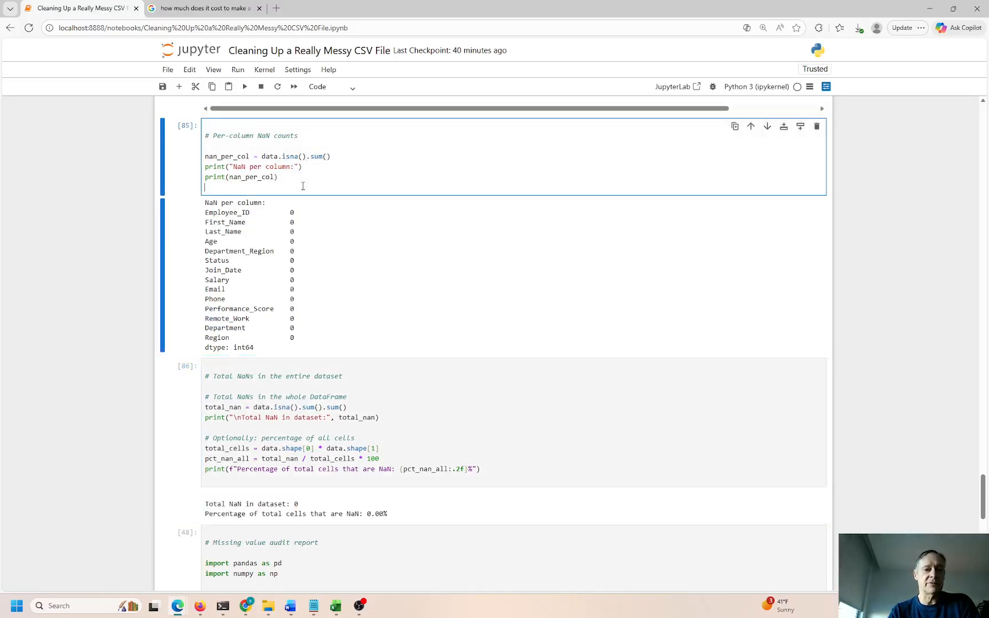
{"action": "left_click_drag", "start_coordinate": [332, 158], "coordinate": [306, 158]}
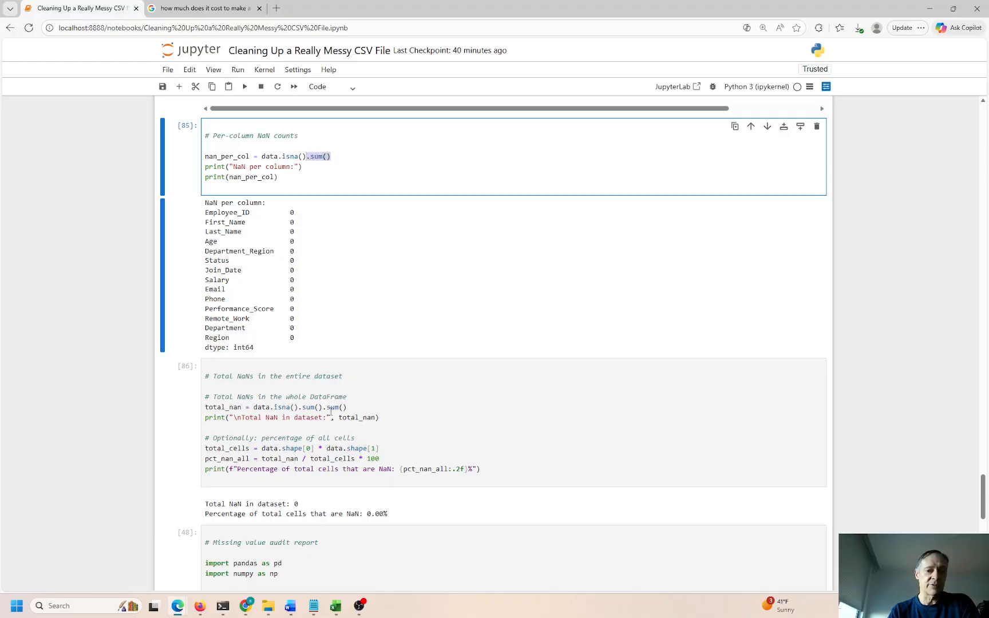
{"action": "left_click_drag", "start_coordinate": [347, 407], "coordinate": [299, 407]}
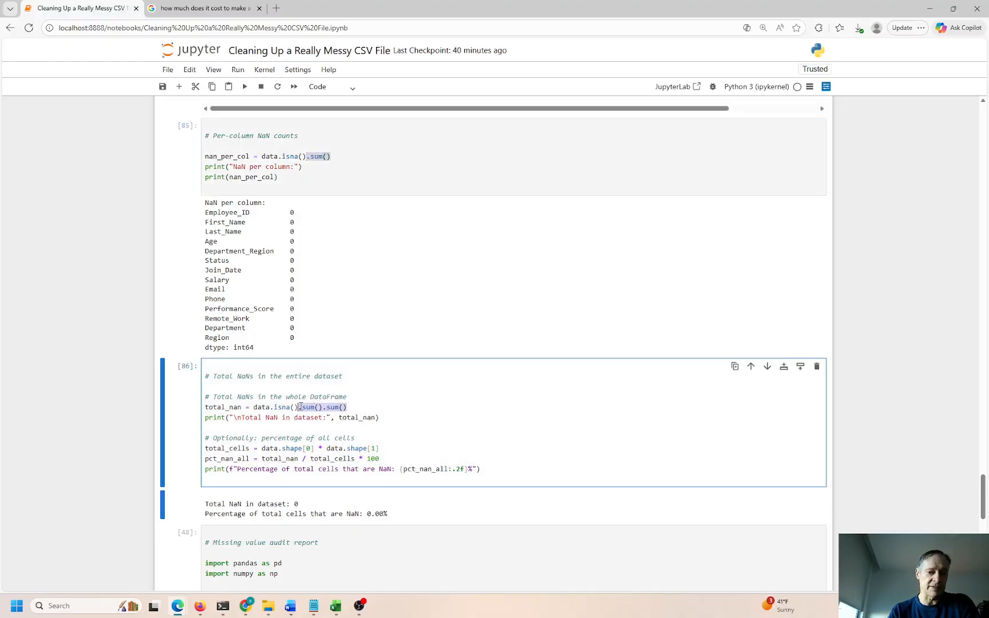
Scroll down and select the missing value audit report cell
{"action": "scroll", "coordinate": [309, 405], "scroll_direction": "down", "scroll_amount": 3}
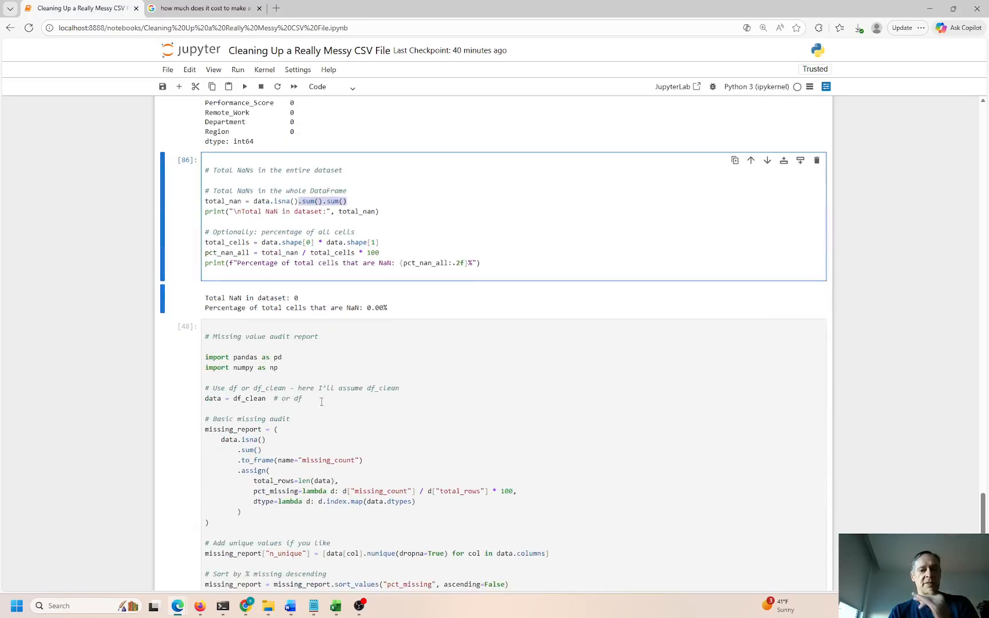
{"action": "left_click_drag", "start_coordinate": [387, 307], "coordinate": [354, 308]}
{"action": "scroll", "coordinate": [355, 312], "scroll_direction": "down", "scroll_amount": 2}
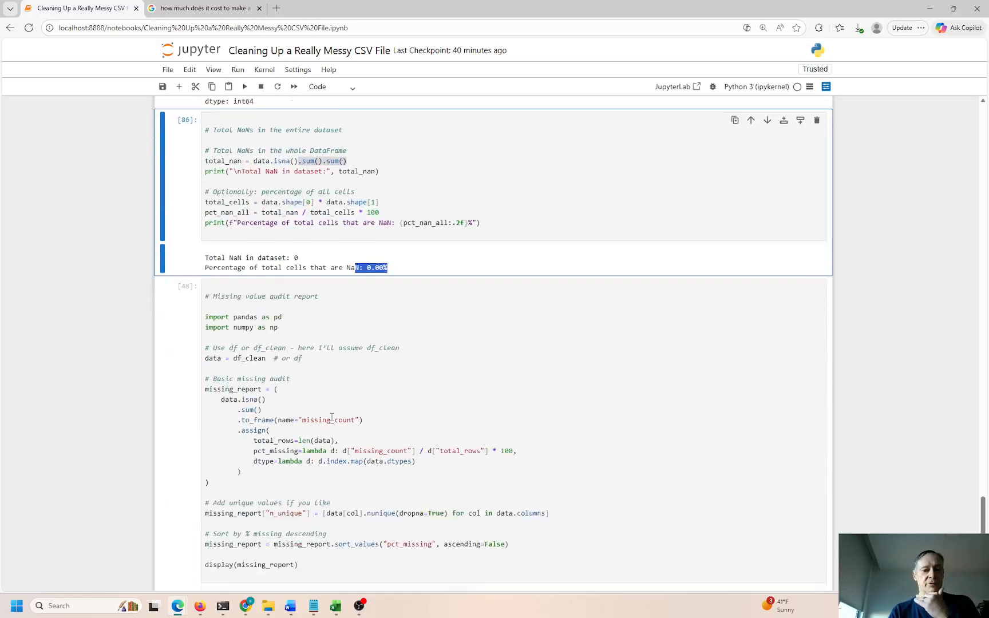
{"action": "scroll", "coordinate": [323, 400], "scroll_direction": "down", "scroll_amount": 3}
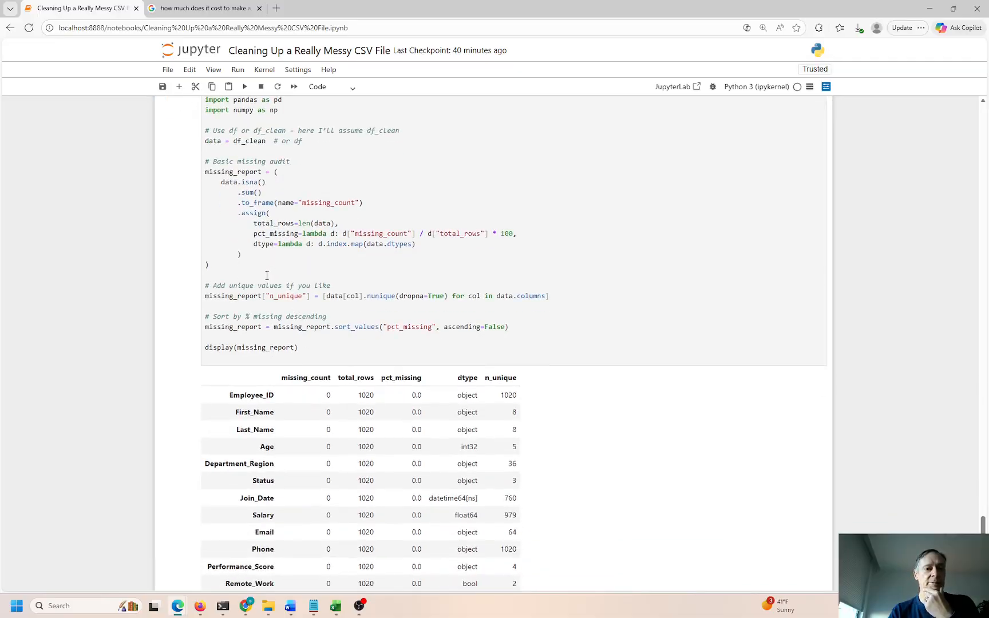
{"action": "left_click", "coordinate": [266, 270]}
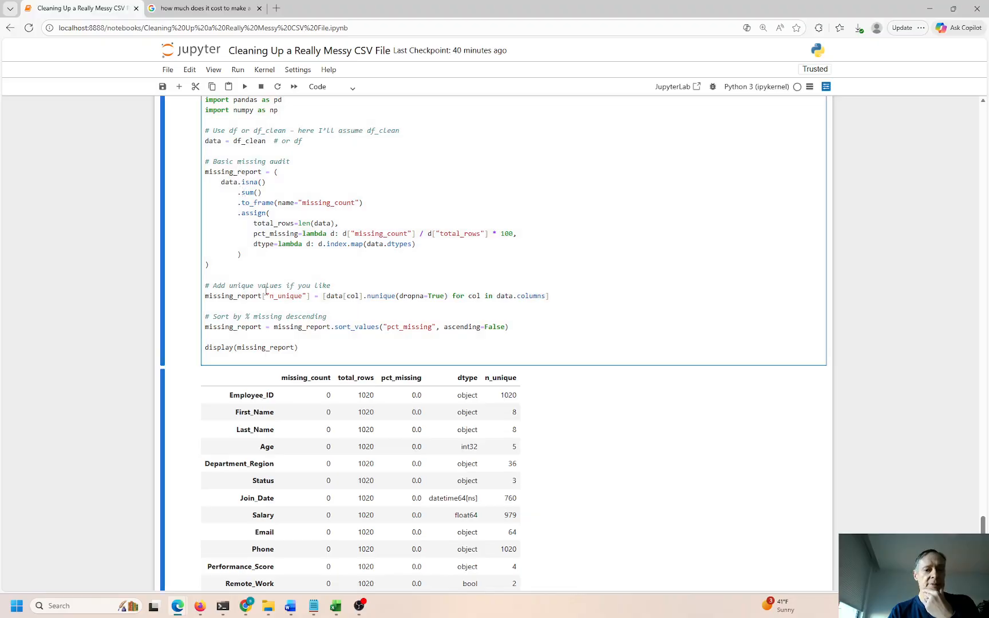
{"action": "key", "text": "ctrl+Return"}
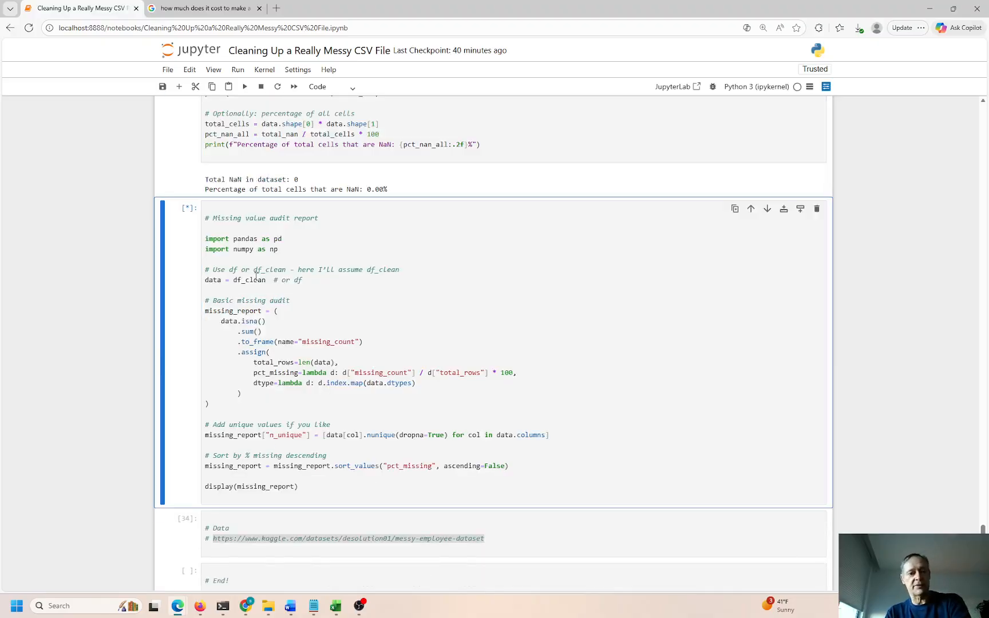
{"action": "left_click", "coordinate": [268, 220]}
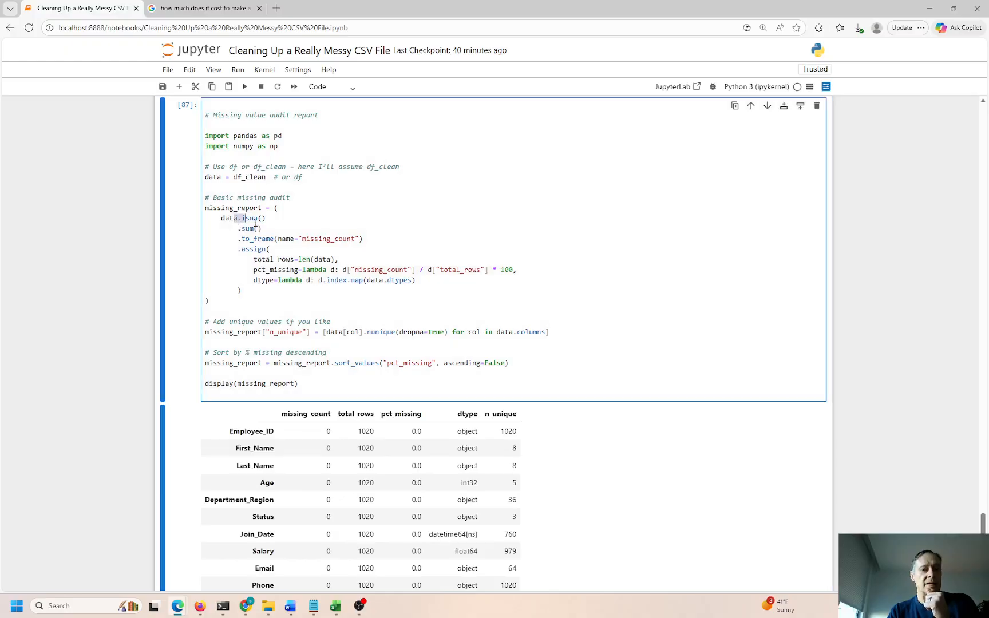
{"action": "left_click", "coordinate": [268, 231]}
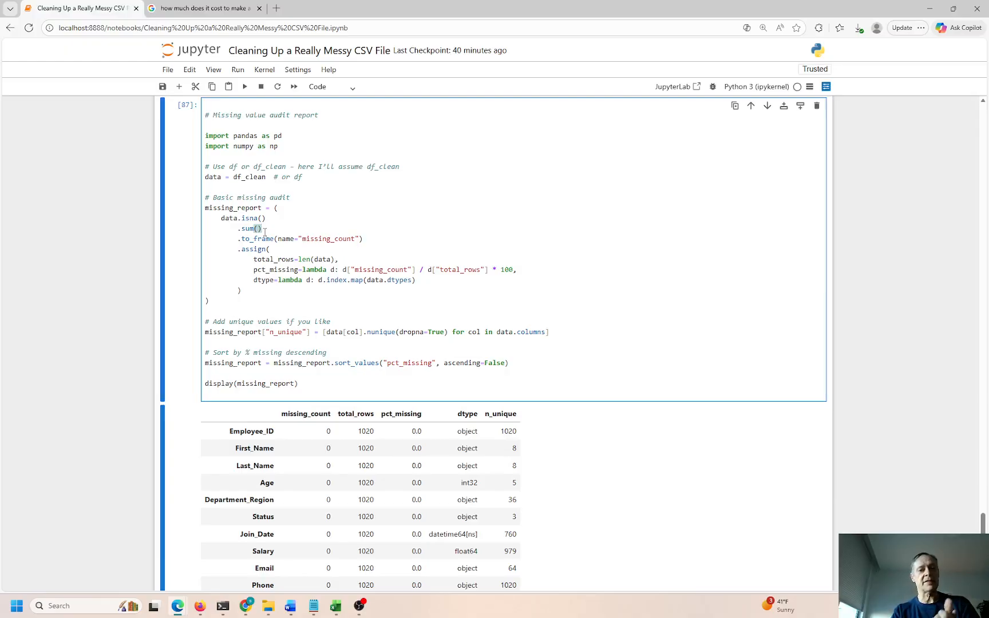
{"action": "scroll", "coordinate": [265, 230], "scroll_direction": "up", "scroll_amount": 3}
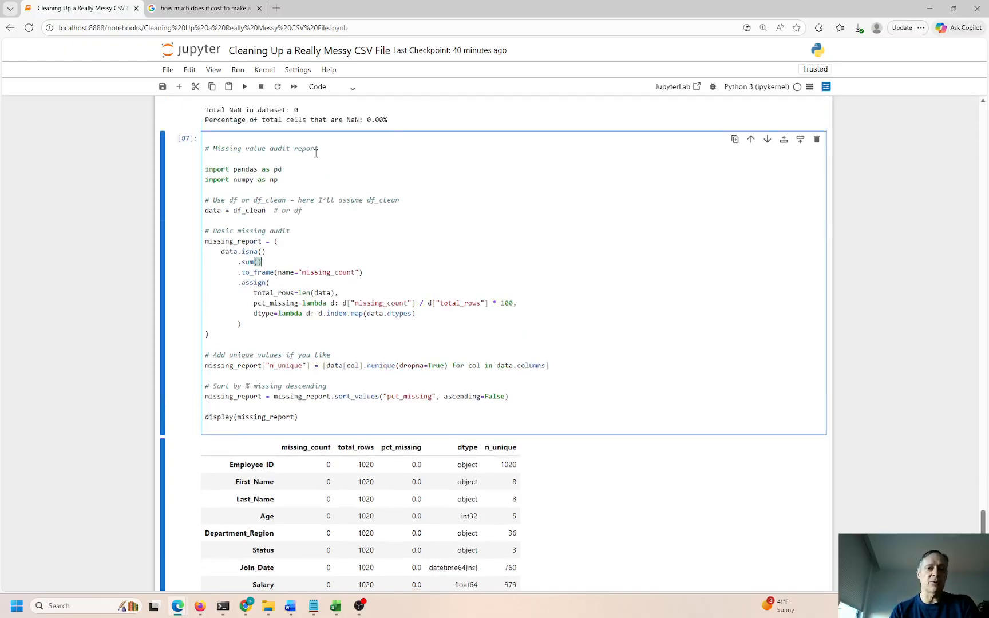
{"action": "double_click", "coordinate": [296, 230]}
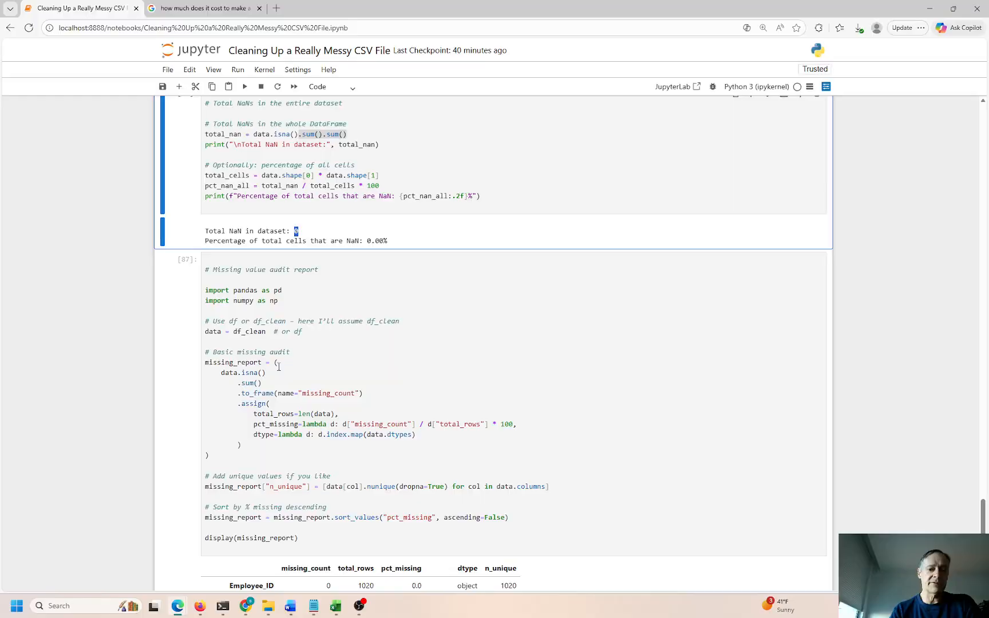
{"action": "left_click", "coordinate": [268, 386]}
{"action": "scroll", "coordinate": [314, 375], "scroll_direction": "down", "scroll_amount": 6}
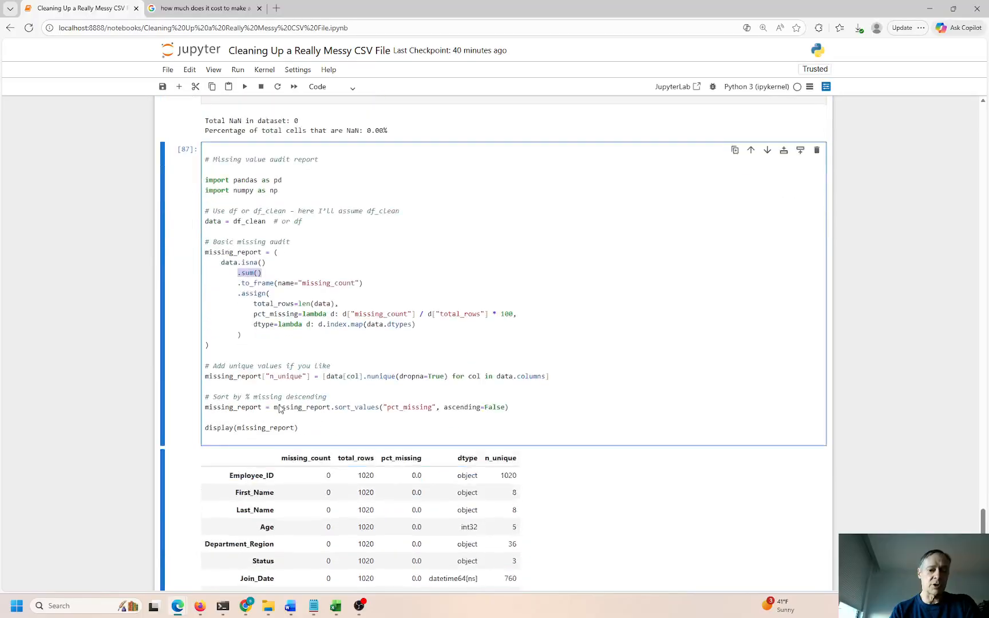
{"action": "left_click_drag", "start_coordinate": [319, 281], "coordinate": [324, 422]}
{"action": "left_click", "coordinate": [324, 377]}
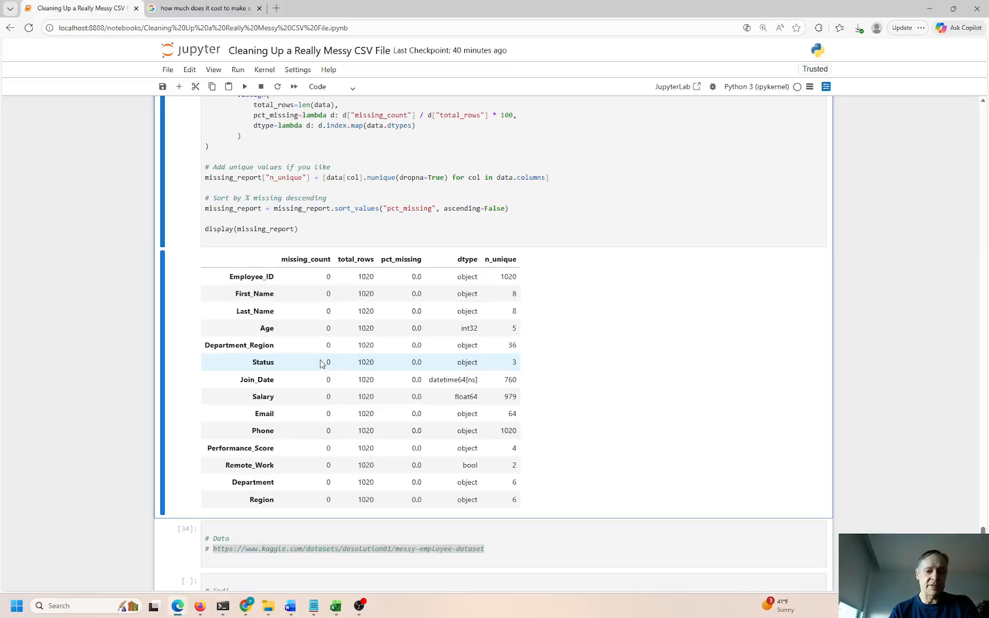
{"action": "left_click_drag", "start_coordinate": [352, 332], "coordinate": [338, 393]}
{"action": "left_click", "coordinate": [413, 313]}
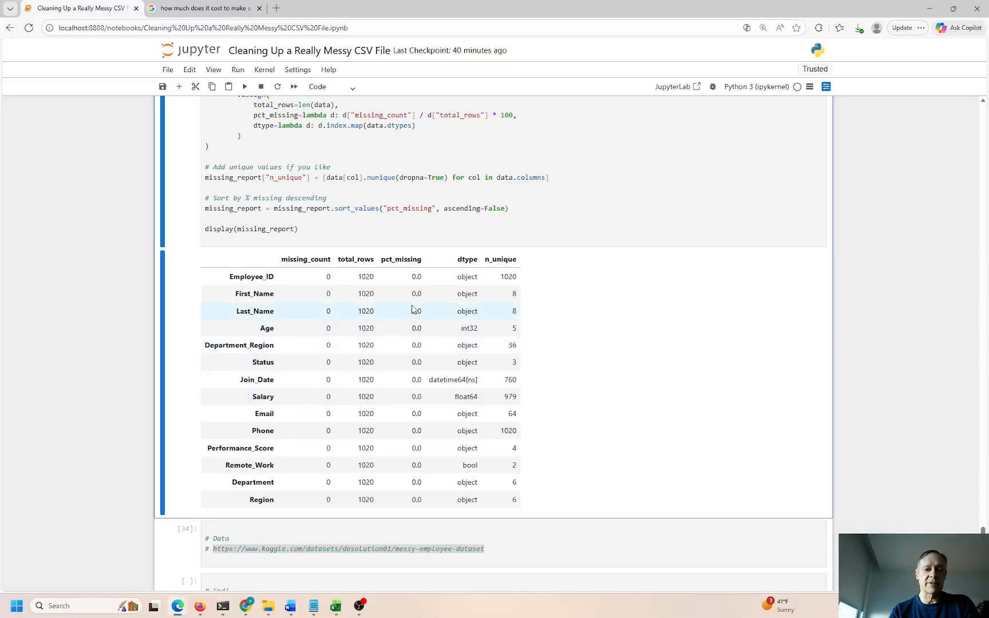
{"action": "left_click_drag", "start_coordinate": [413, 311], "coordinate": [467, 345]}
{"action": "left_click", "coordinate": [421, 356]}
{"action": "left_click", "coordinate": [474, 361]}
{"action": "left_click_drag", "start_coordinate": [476, 382], "coordinate": [442, 382]}
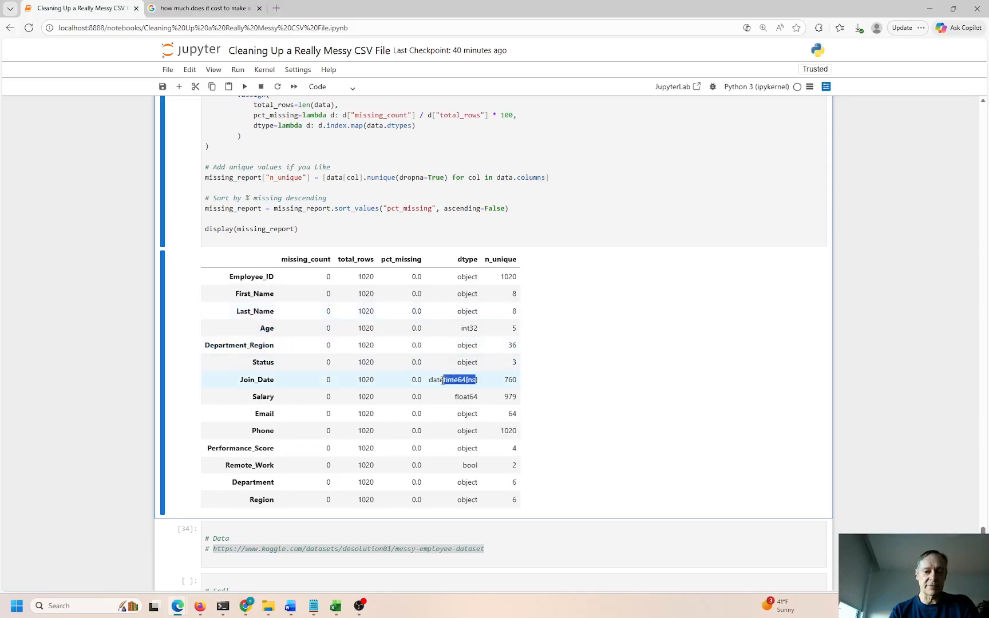
{"action": "left_click_drag", "start_coordinate": [274, 381], "coordinate": [263, 381]}
{"action": "left_click_drag", "start_coordinate": [474, 397], "coordinate": [459, 396]}
{"action": "left_click_drag", "start_coordinate": [476, 465], "coordinate": [471, 464]}
{"action": "left_click", "coordinate": [503, 277]}
{"action": "left_click_drag", "start_coordinate": [502, 276], "coordinate": [518, 278]}
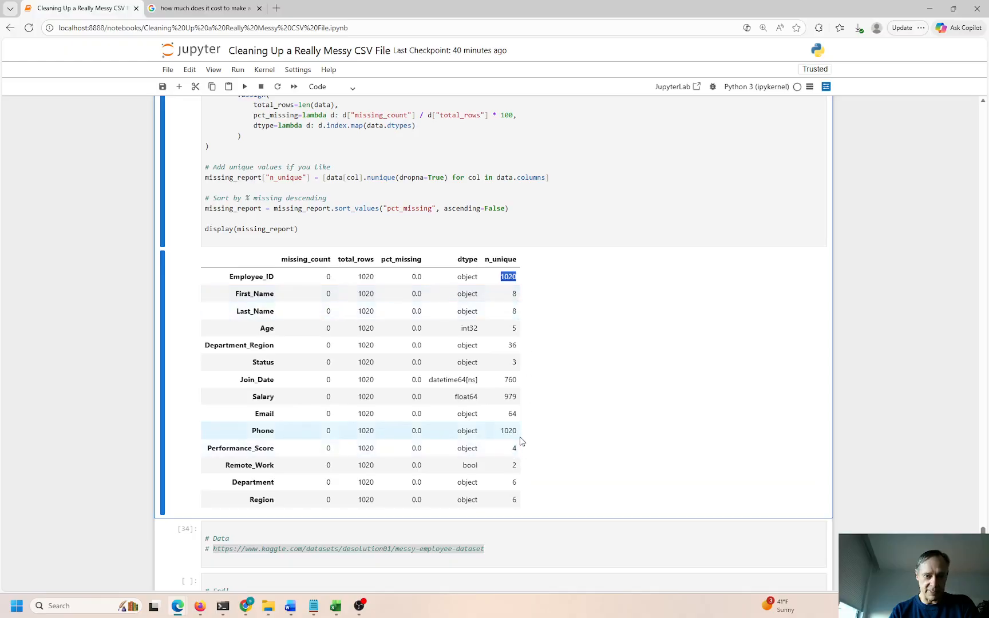
{"action": "left_click", "coordinate": [509, 277]}
{"action": "left_click_drag", "start_coordinate": [518, 278], "coordinate": [502, 279]}
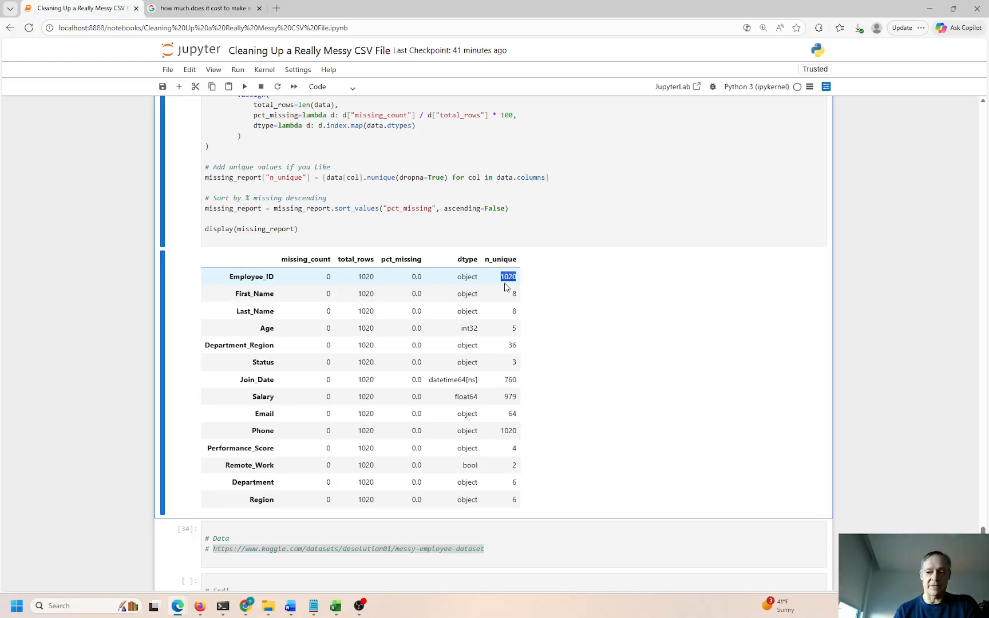
{"action": "scroll", "coordinate": [504, 289], "scroll_direction": "down", "scroll_amount": 3}
{"action": "left_click", "coordinate": [252, 446]}
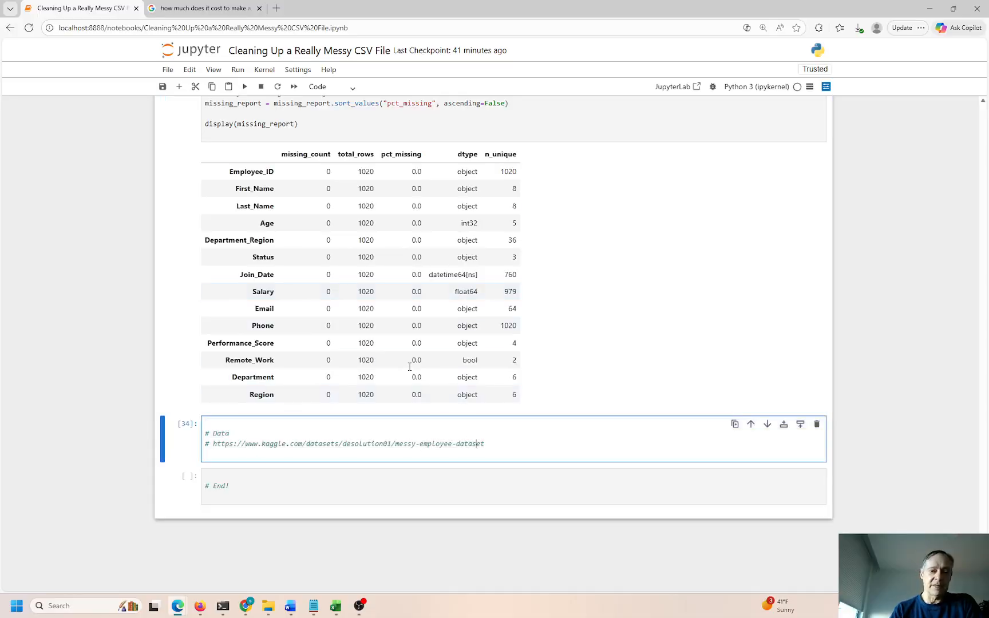
Export the notebook as HTML via Save and Export Notebook As
{"action": "left_click", "coordinate": [168, 69]}
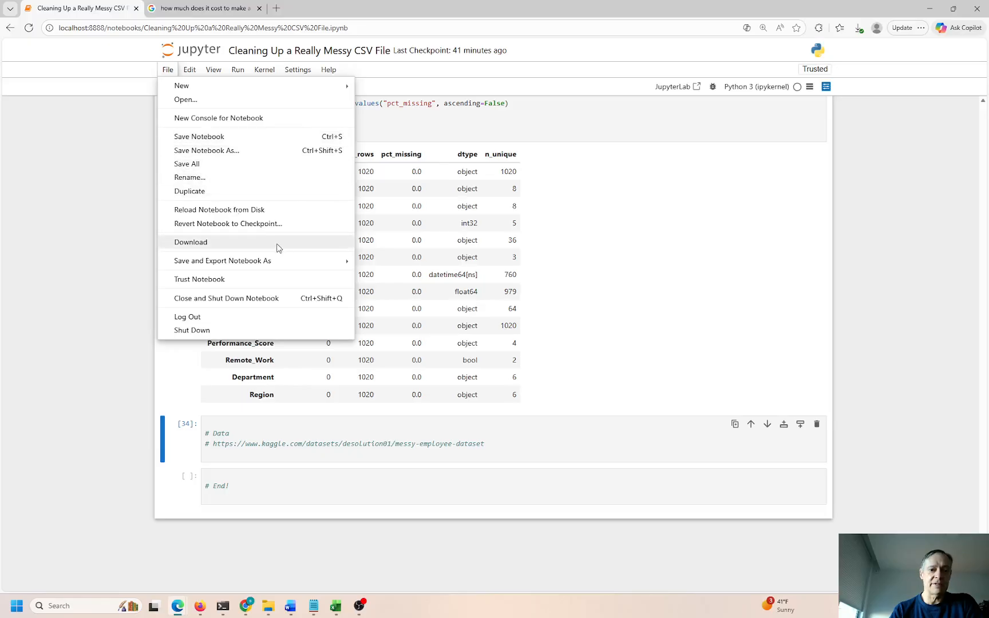
{"action": "mouse_move", "coordinate": [319, 261]}
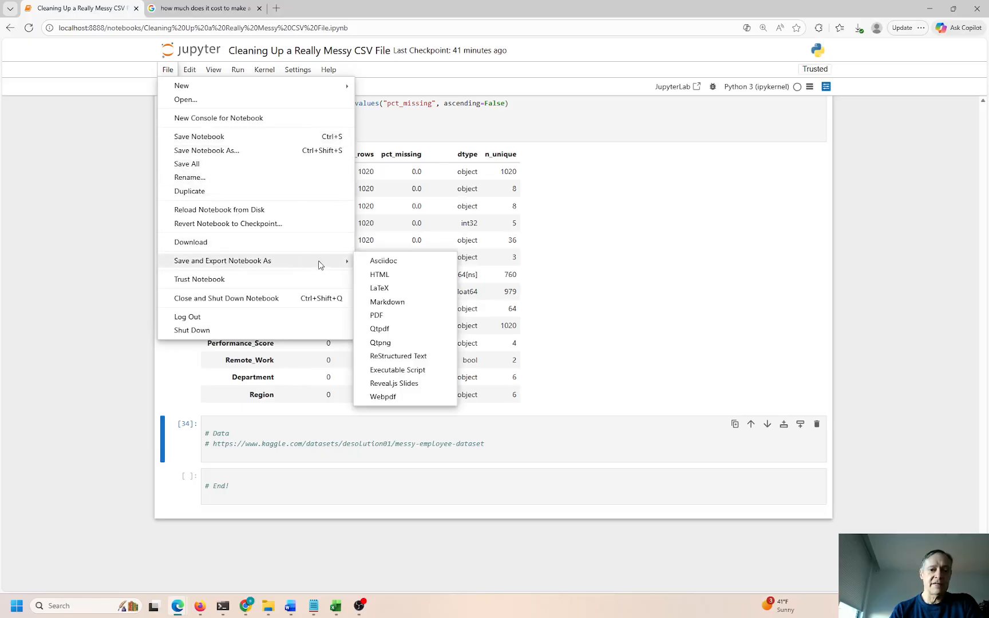
{"action": "left_click", "coordinate": [401, 276]}
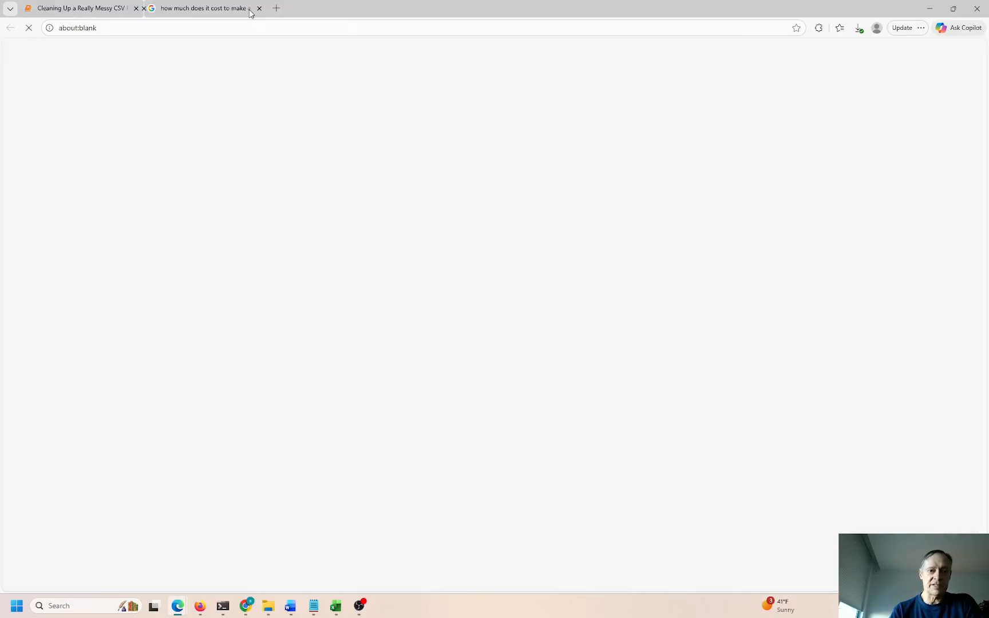
Close the blank Loading tab and return to the notebook tab
{"action": "left_click", "coordinate": [259, 8]}
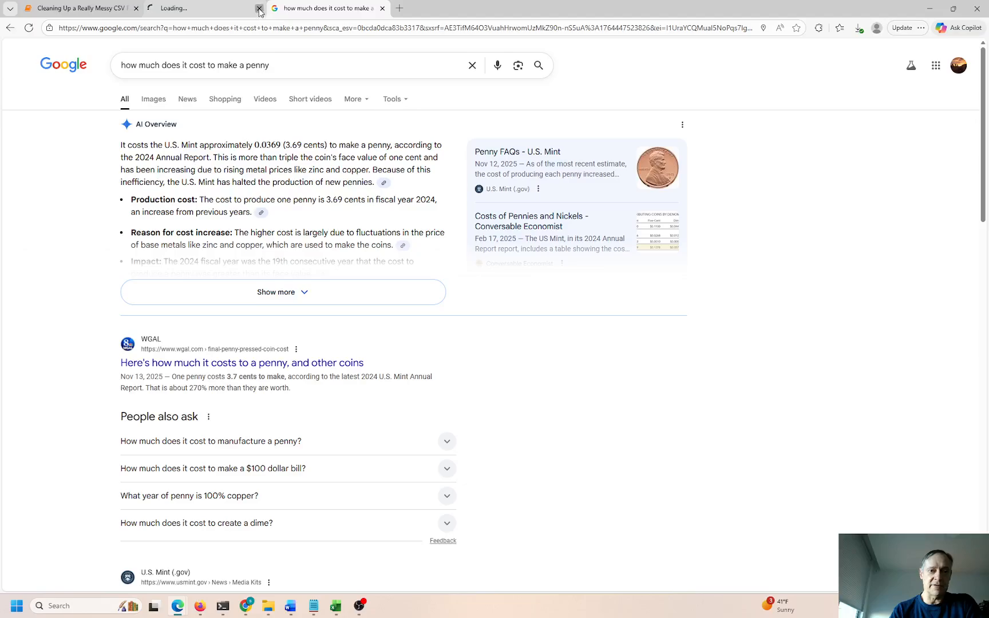
{"action": "left_click", "coordinate": [258, 9]}
{"action": "left_click", "coordinate": [105, 12]}
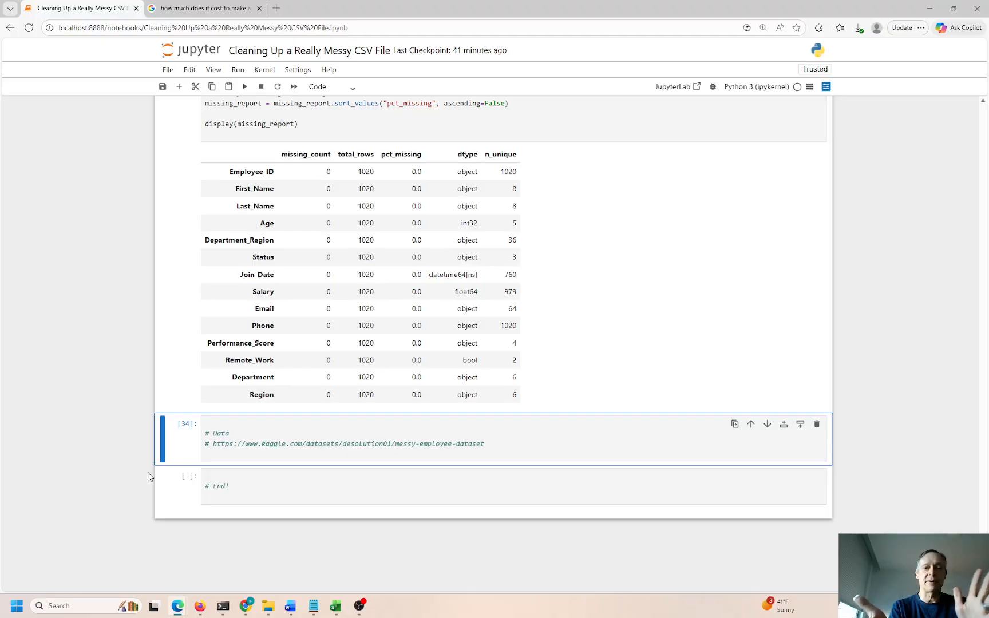
Return to the clean_employee_data function and confirm the fresh checkpoint time
{"action": "scroll", "coordinate": [147, 472], "scroll_direction": "up", "scroll_amount": 20}
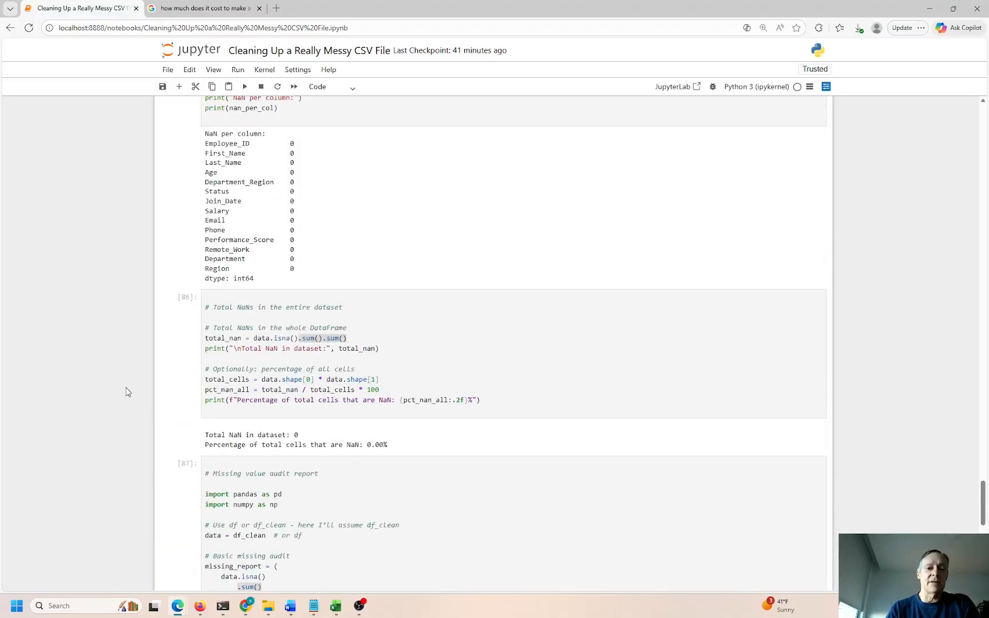
{"action": "scroll", "coordinate": [299, 279], "scroll_direction": "up", "scroll_amount": 2}
{"action": "left_click", "coordinate": [297, 280]}
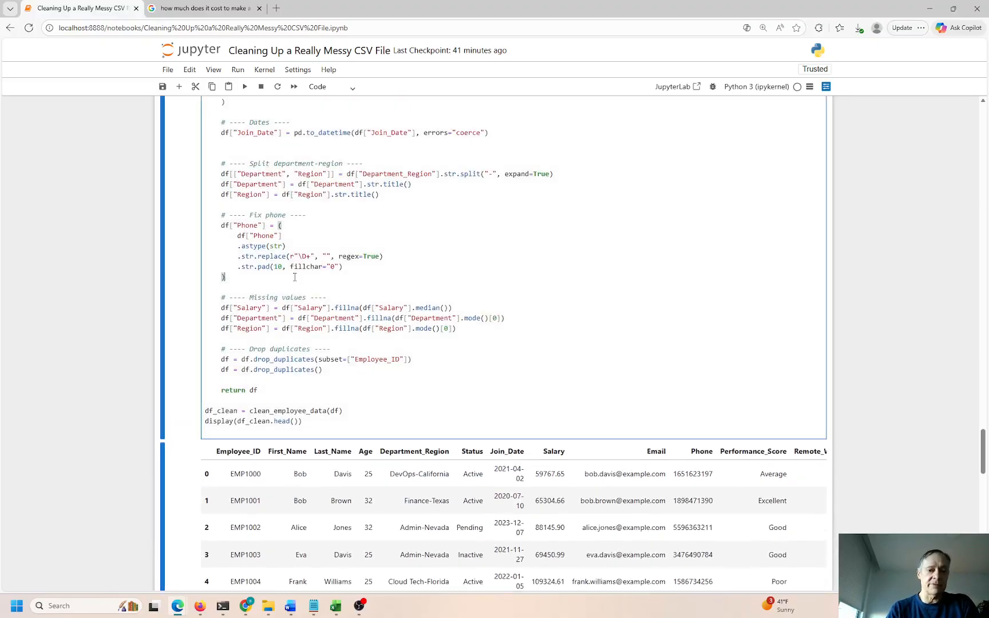
{"action": "scroll", "coordinate": [275, 286], "scroll_direction": "up", "scroll_amount": 5}
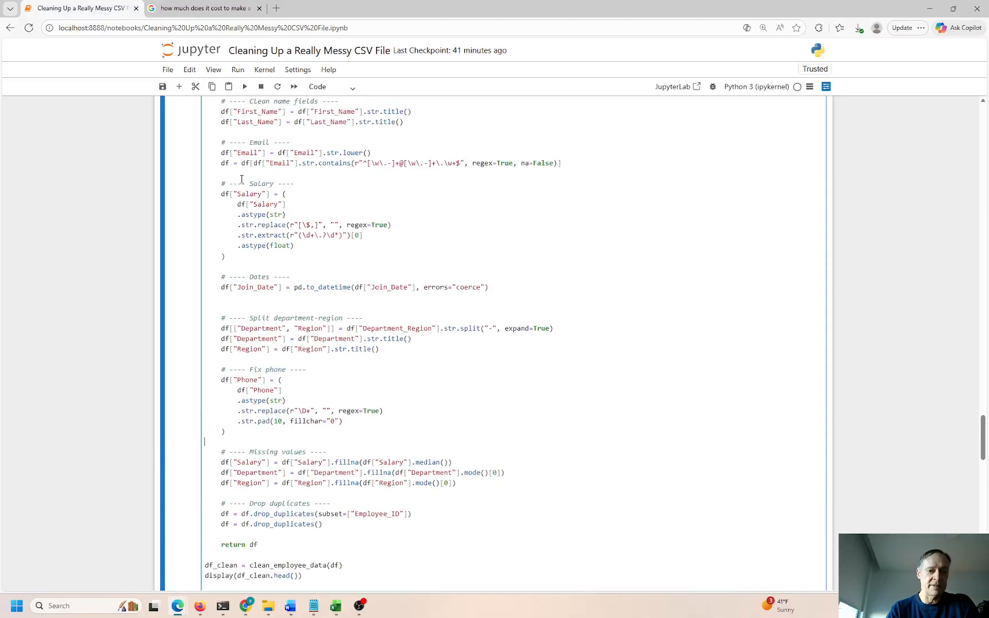
{"action": "left_click_drag", "start_coordinate": [205, 143], "coordinate": [281, 145]}
{"action": "left_click", "coordinate": [277, 154]}
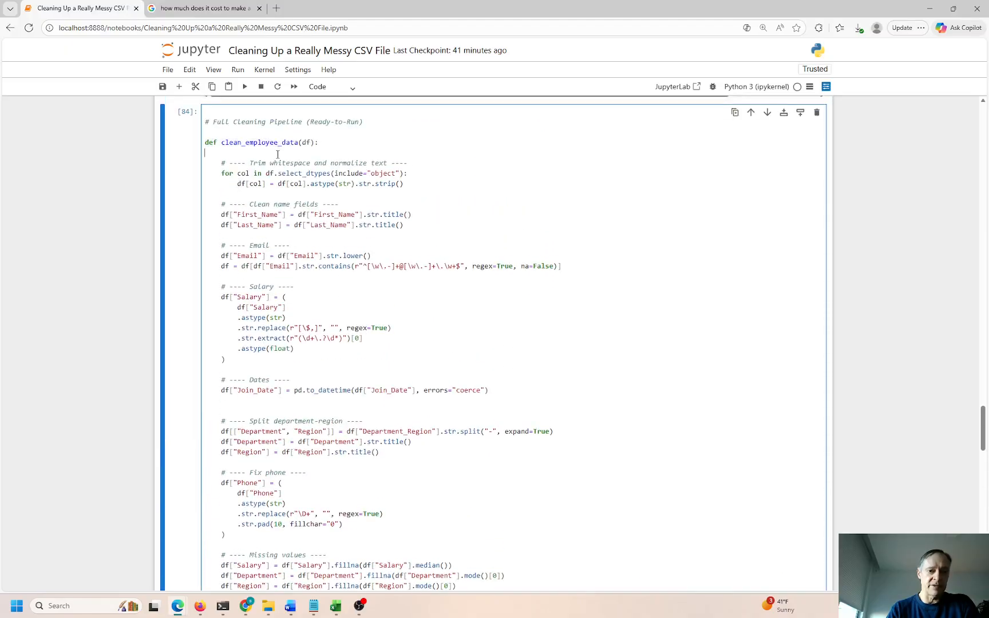
{"action": "left_click", "coordinate": [215, 154]}
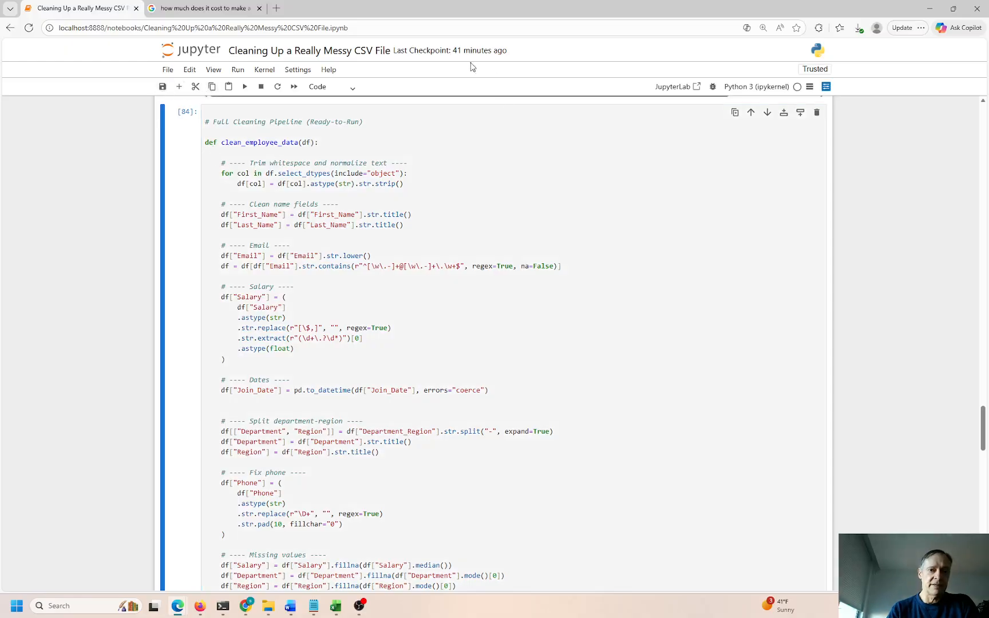
{"action": "left_click_drag", "start_coordinate": [452, 51], "coordinate": [508, 56]}
{"action": "left_click", "coordinate": [488, 52]}
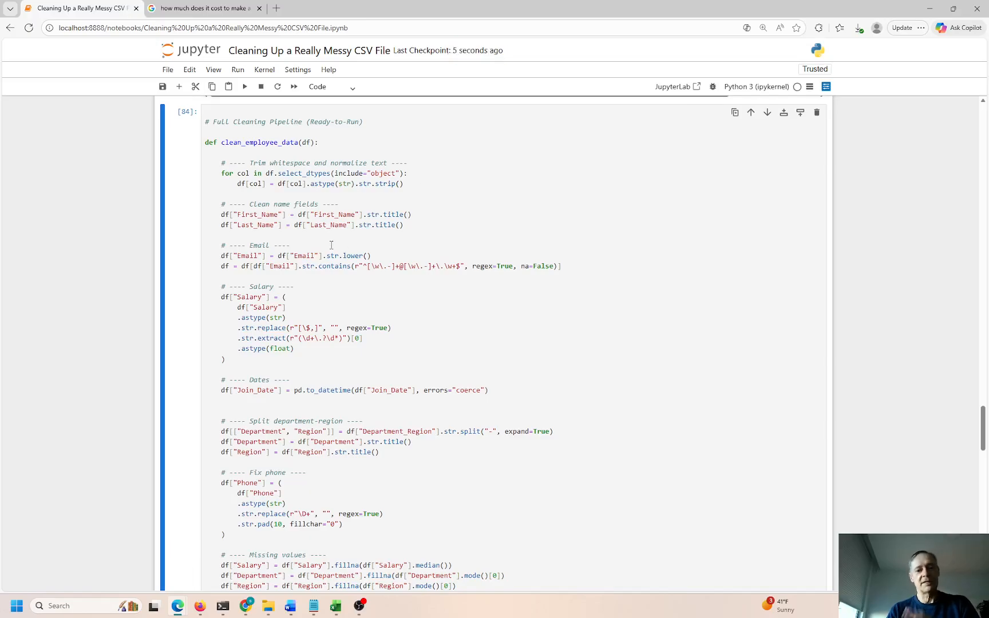
Scroll back down through the NaN audit cells to the missing-value report table
{"action": "scroll", "coordinate": [320, 291], "scroll_direction": "down", "scroll_amount": 5}
{"action": "scroll", "coordinate": [320, 291], "scroll_direction": "down", "scroll_amount": 3}
{"action": "left_click_drag", "start_coordinate": [285, 303], "coordinate": [547, 375]}
{"action": "left_click", "coordinate": [330, 225]}
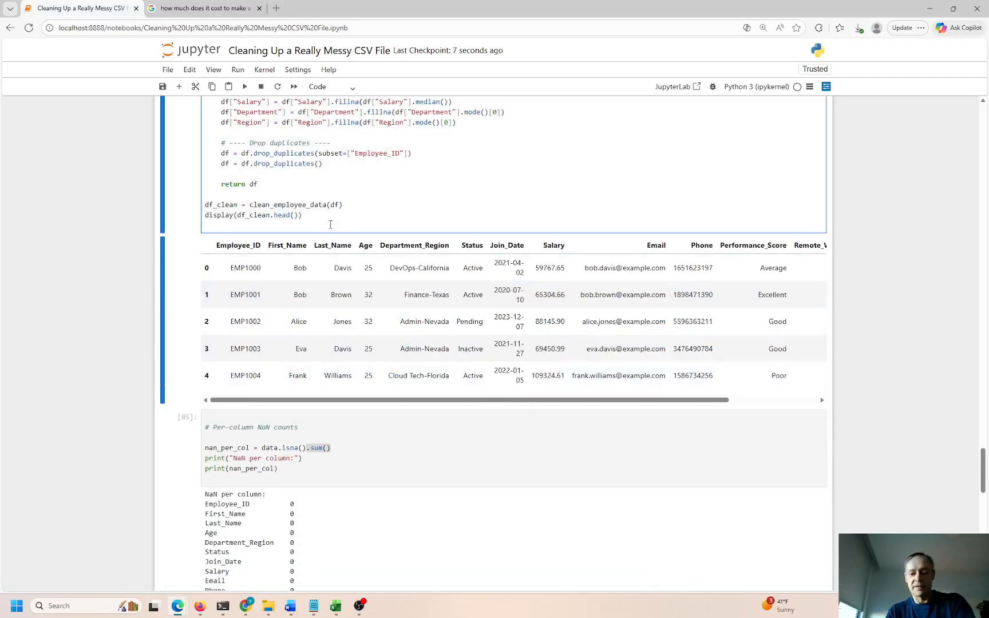
{"action": "scroll", "coordinate": [331, 229], "scroll_direction": "up", "scroll_amount": 8}
{"action": "scroll", "coordinate": [332, 234], "scroll_direction": "down", "scroll_amount": 9}
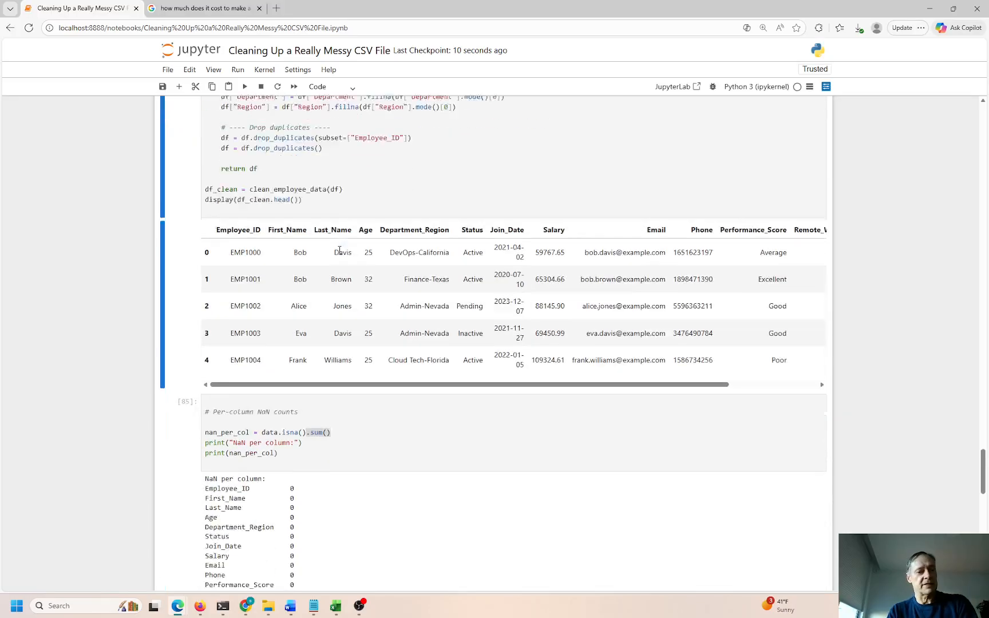
{"action": "scroll", "coordinate": [338, 254], "scroll_direction": "down", "scroll_amount": 5}
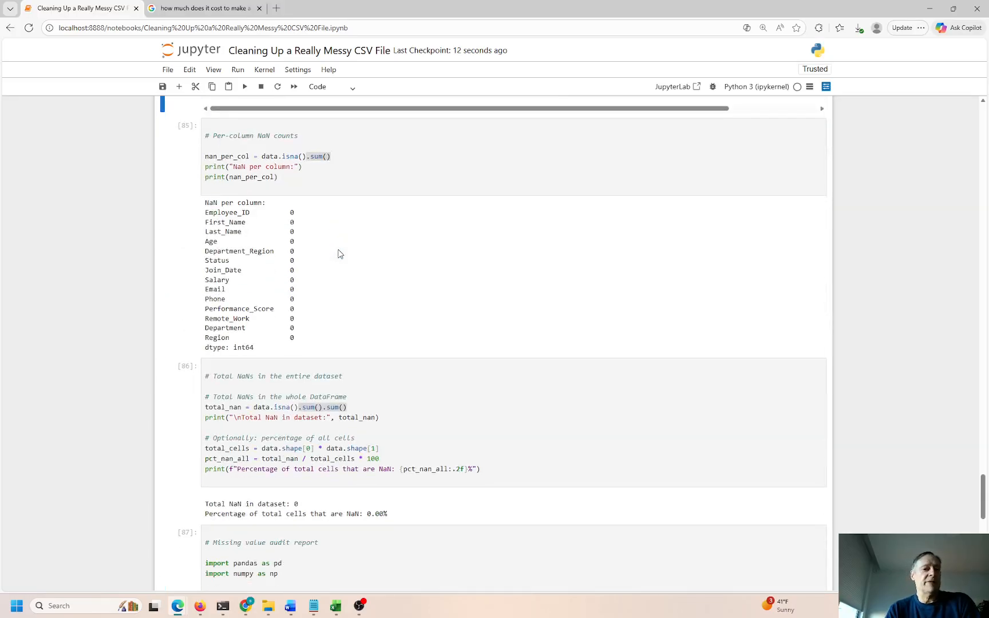
{"action": "scroll", "coordinate": [338, 254], "scroll_direction": "down", "scroll_amount": 9}
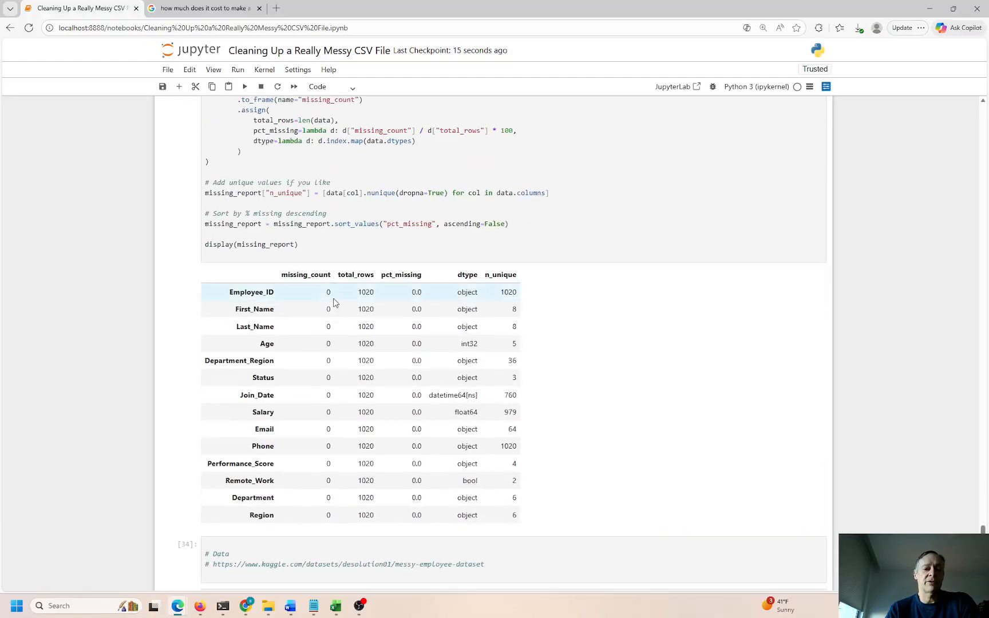
{"action": "scroll", "coordinate": [334, 302], "scroll_direction": "down", "scroll_amount": 2}
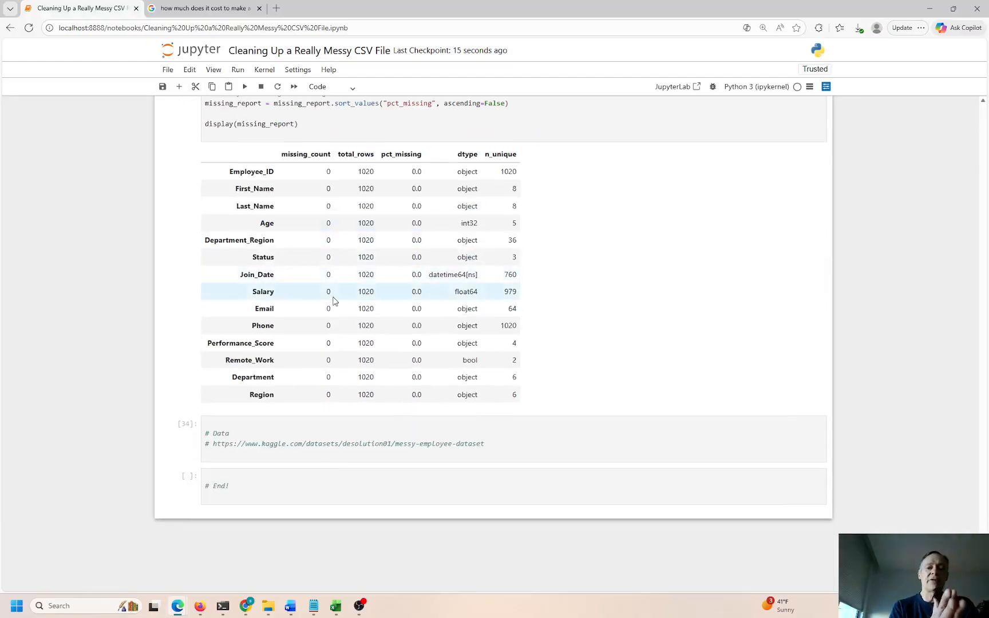